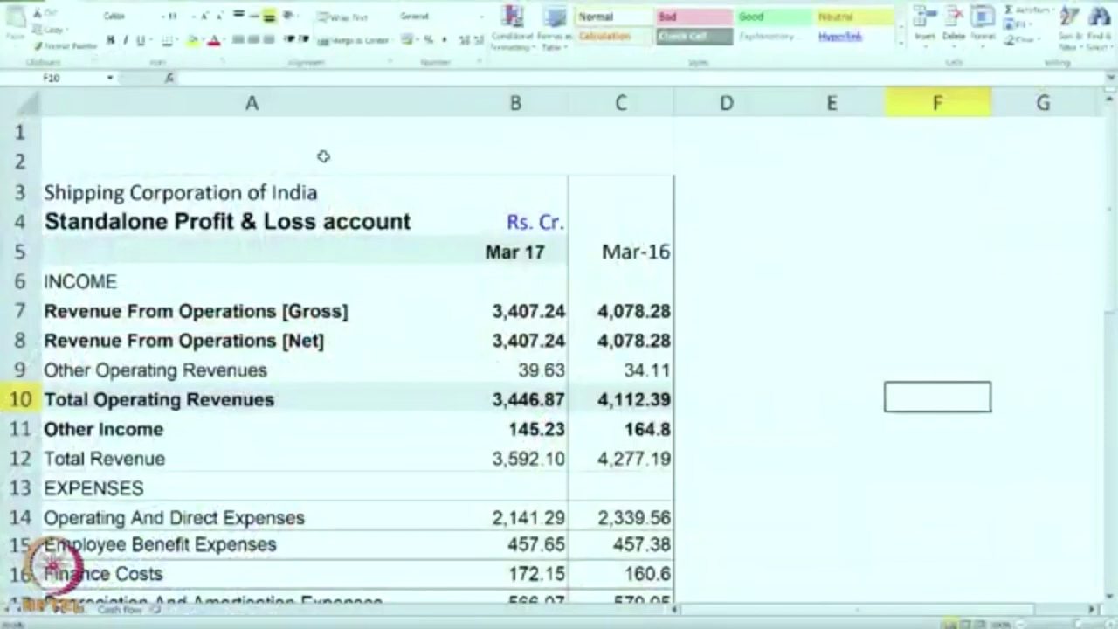
Start typing the title 'Comm…' into cell A2 above the Shipping Corporation of India heading
left_click(324, 155)
type("Commomsize st")
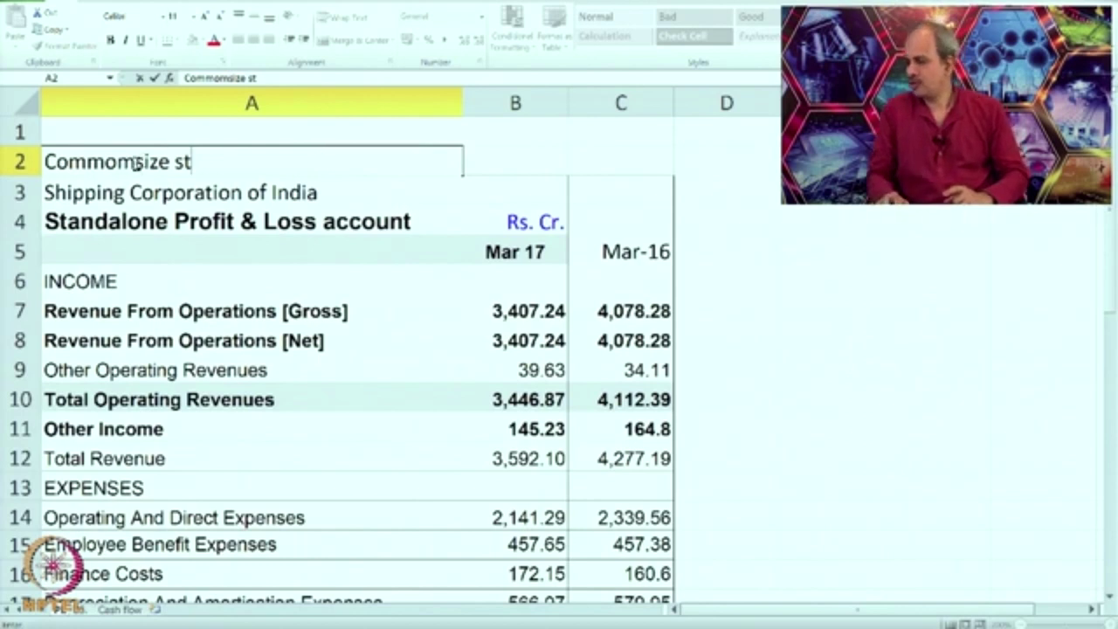
Fix the typo and confirm 'Commonsize statement' as the title in A2
key("BackSpace")
key("BackSpace")
key("BackSpace")
key("BackSpace")
key("BackSpace")
key("BackSpace")
key("BackSpace")
key("BackSpace")
type("nsize st")
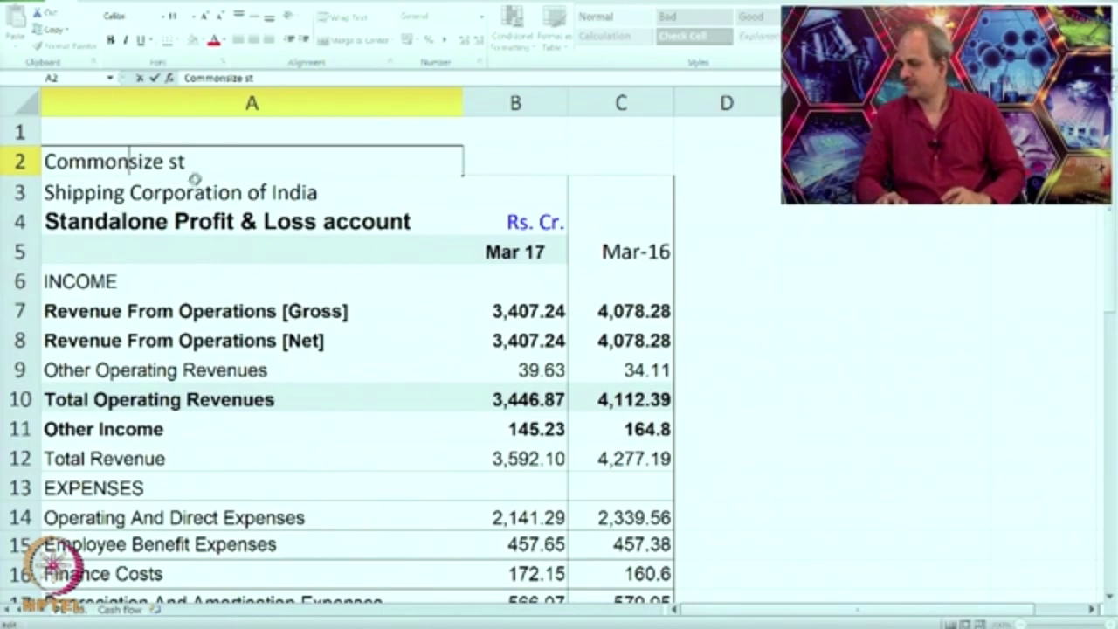
type("a")
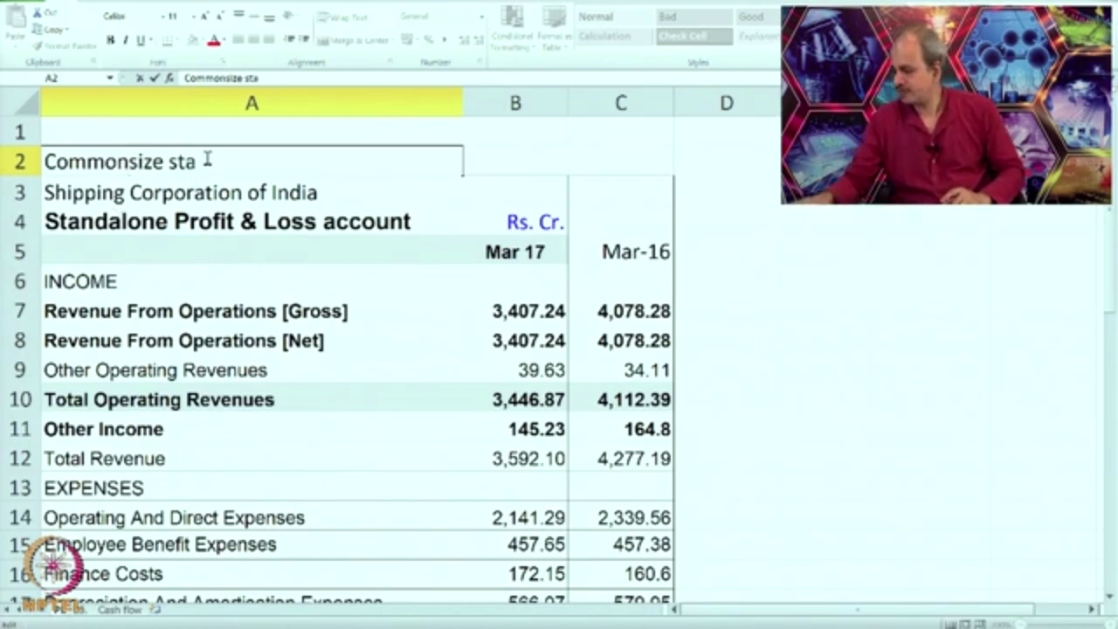
type("tem")
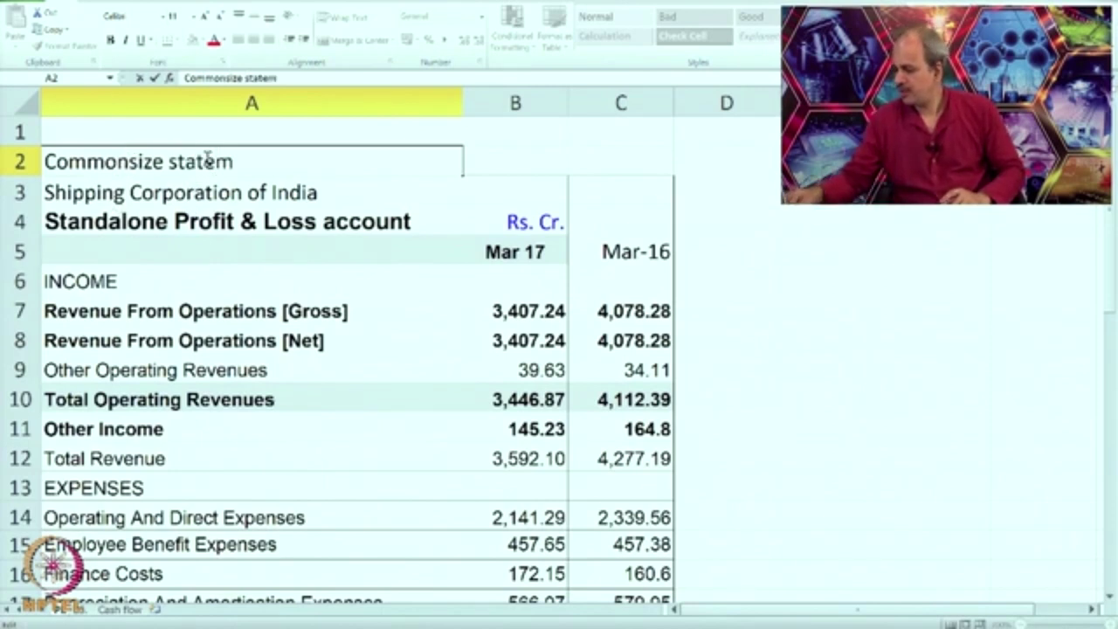
type("ent")
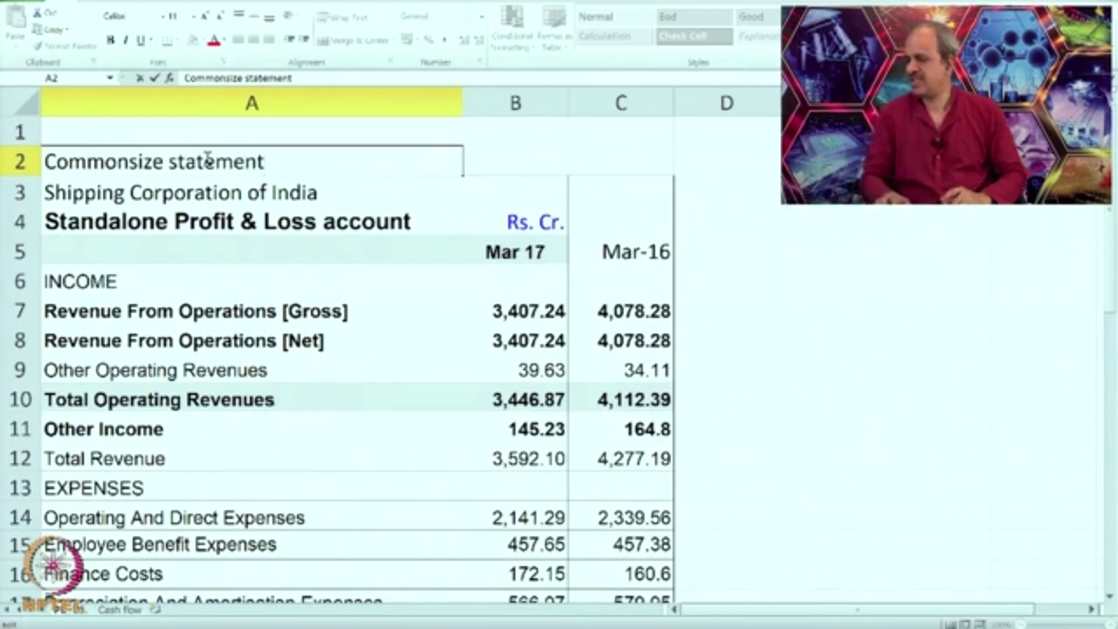
left_click(701, 258)
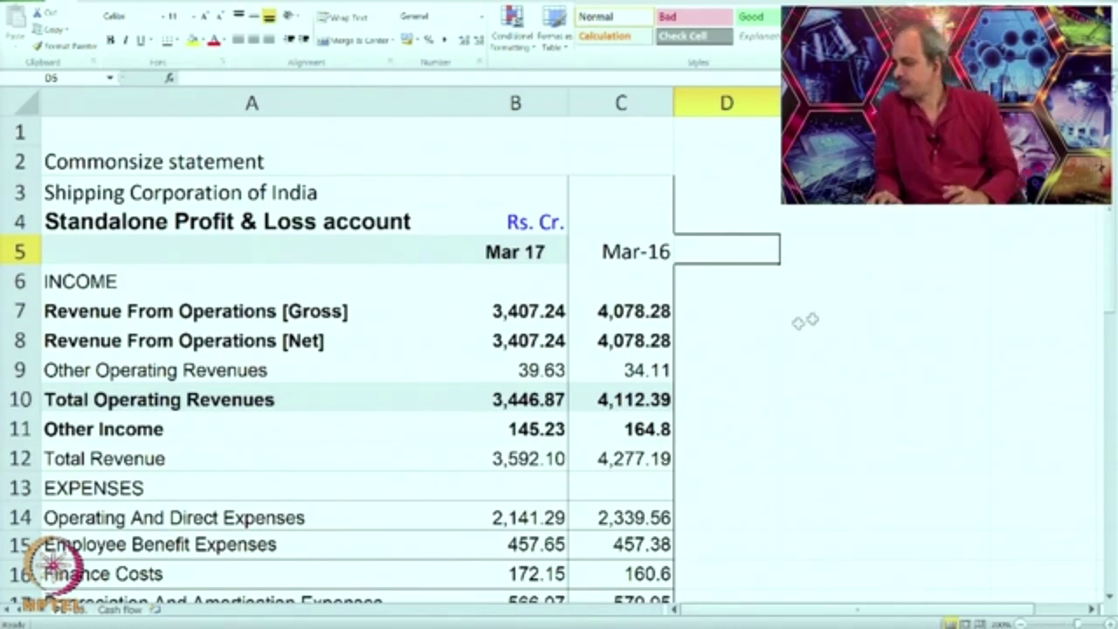
scroll(752, 332, "down", 1)
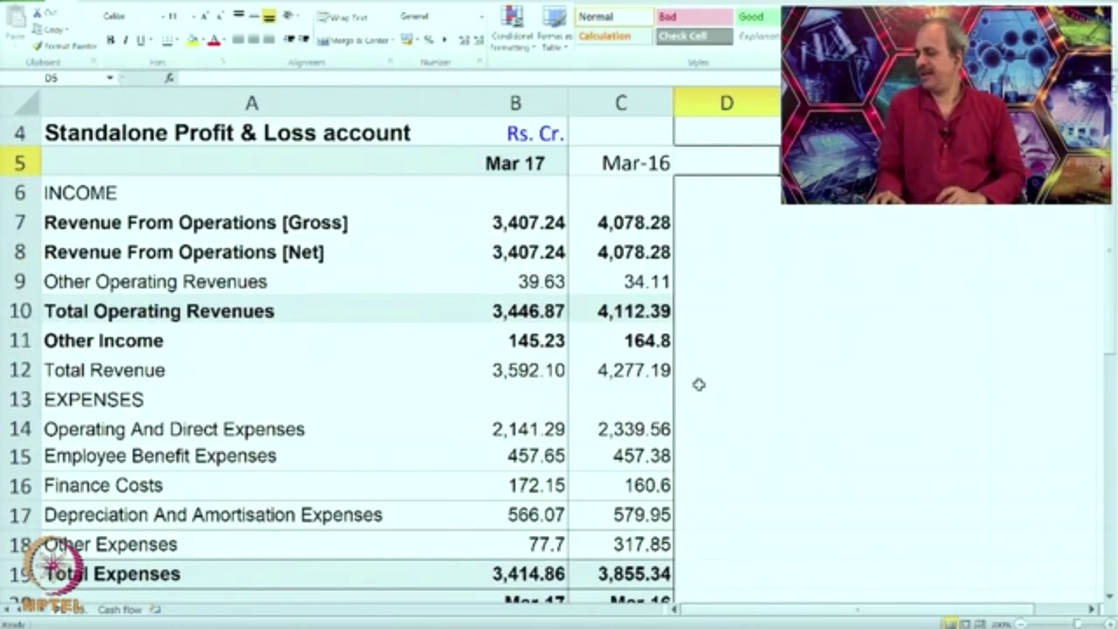
left_click(536, 231)
left_click(641, 226)
scroll(702, 338, "down", 1)
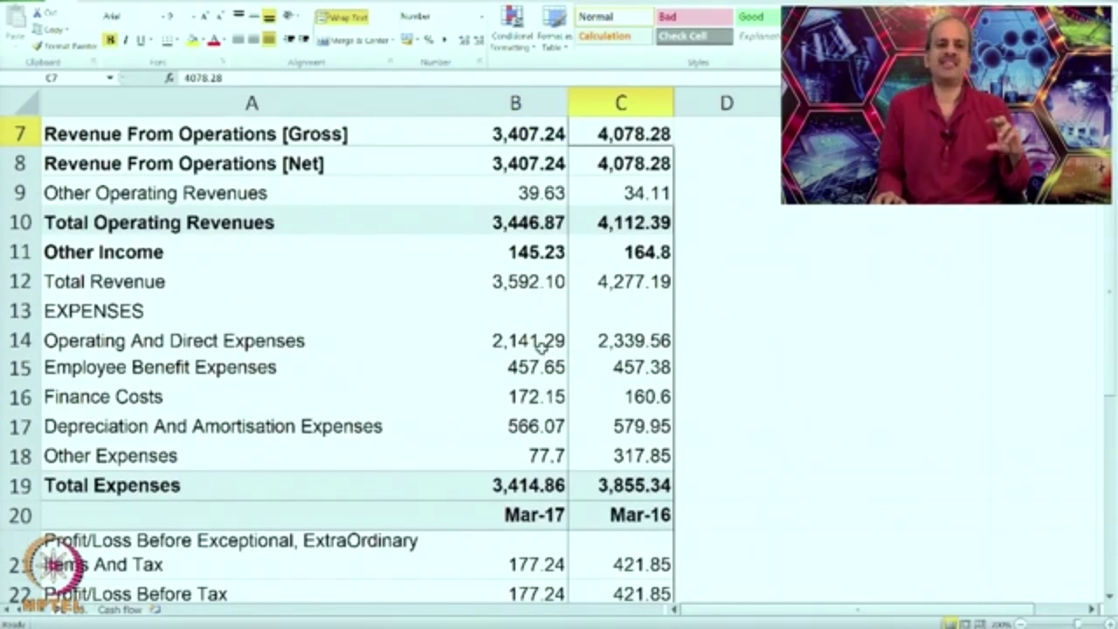
scroll(626, 343, "down", 1)
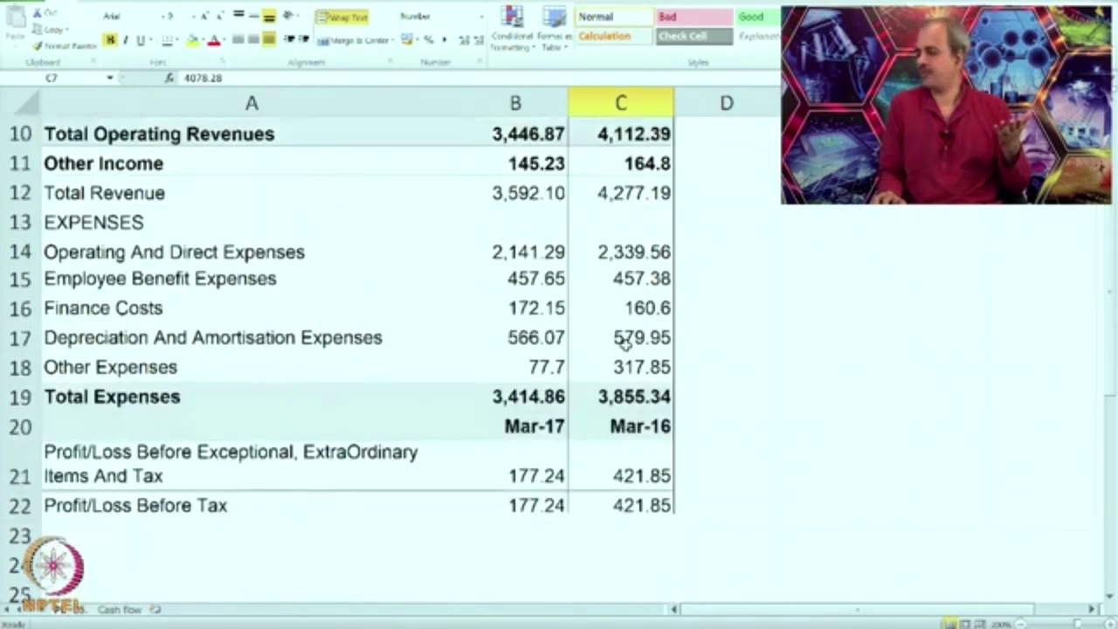
scroll(626, 343, "down", 4)
scroll(578, 390, "up", 3)
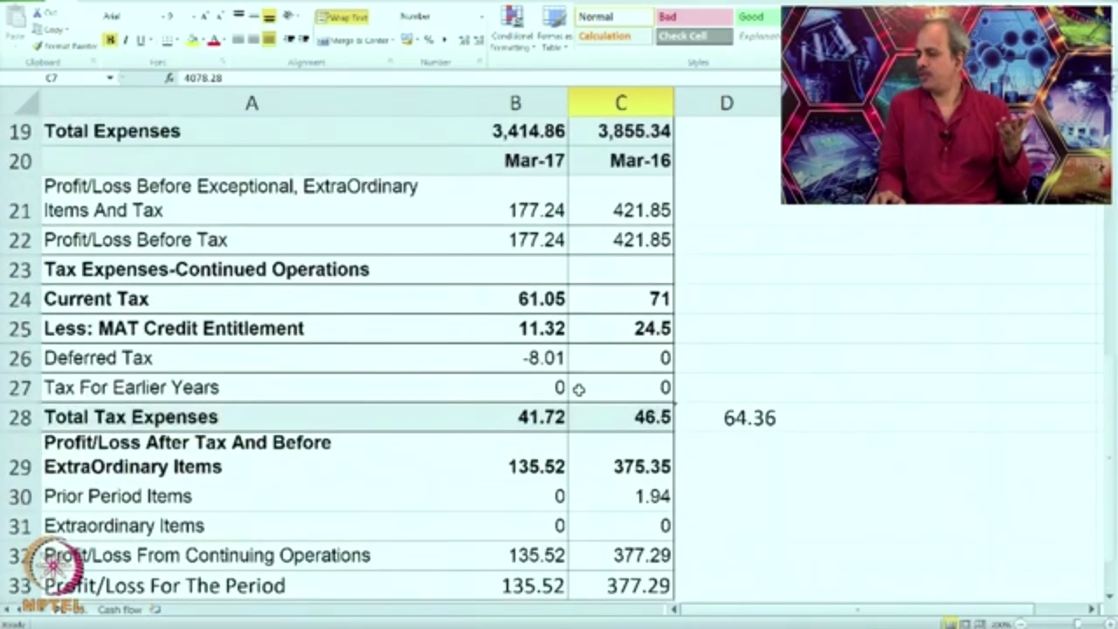
scroll(578, 390, "down", 1)
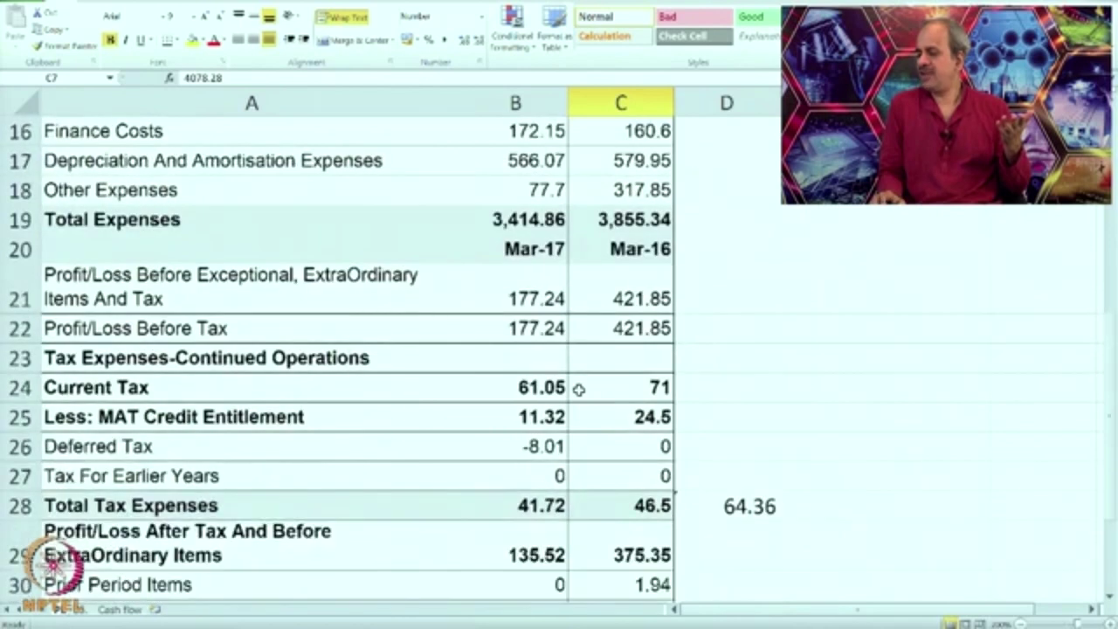
scroll(577, 388, "up", 5)
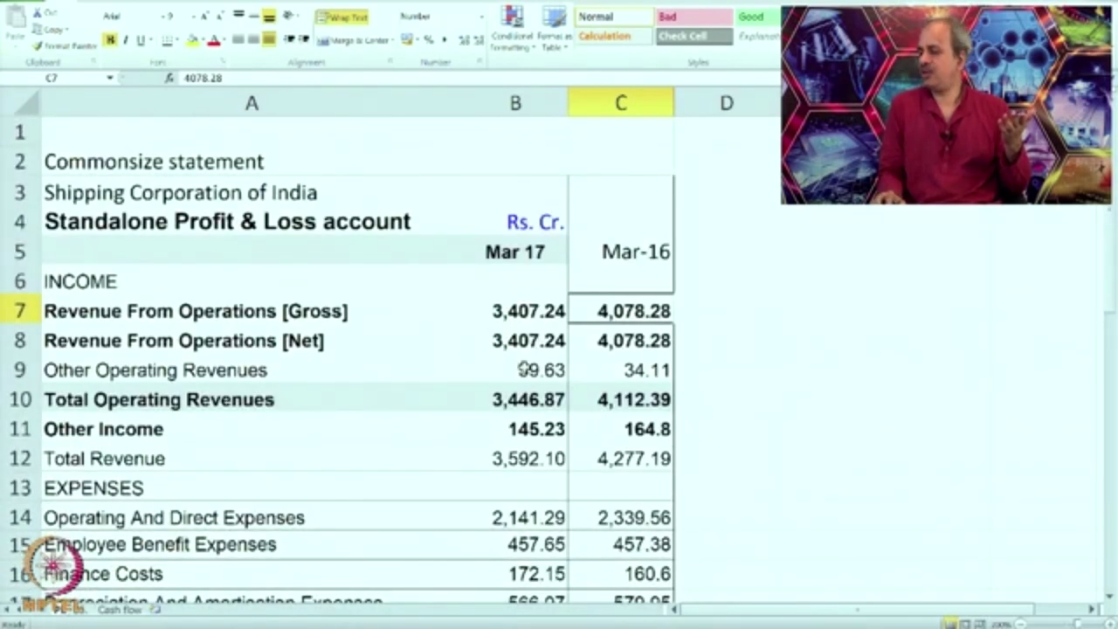
left_click(527, 311)
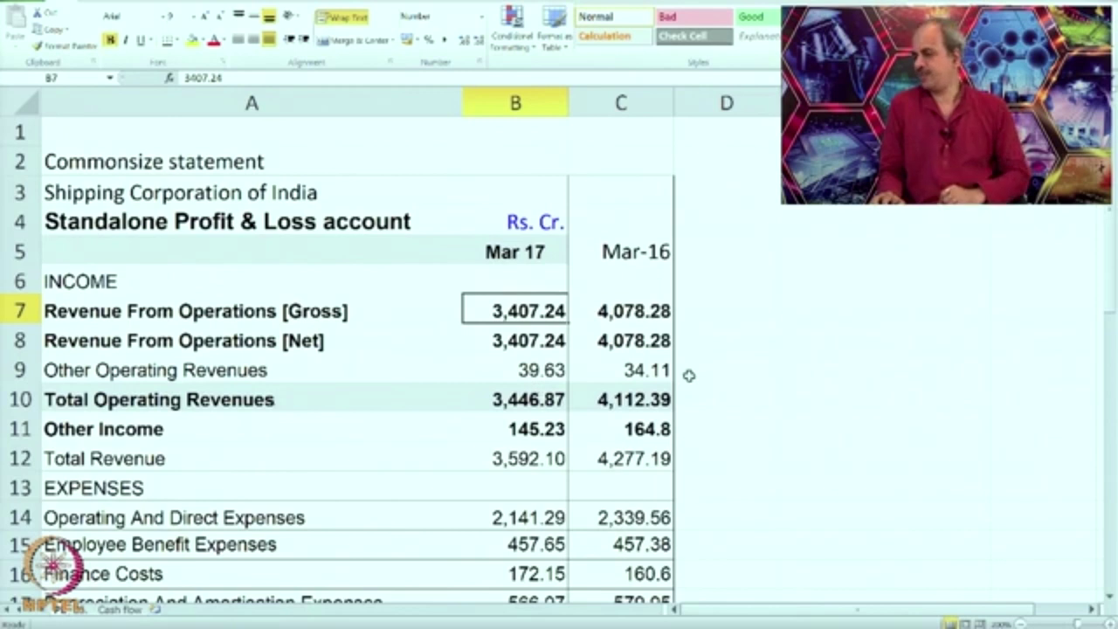
left_click(725, 310)
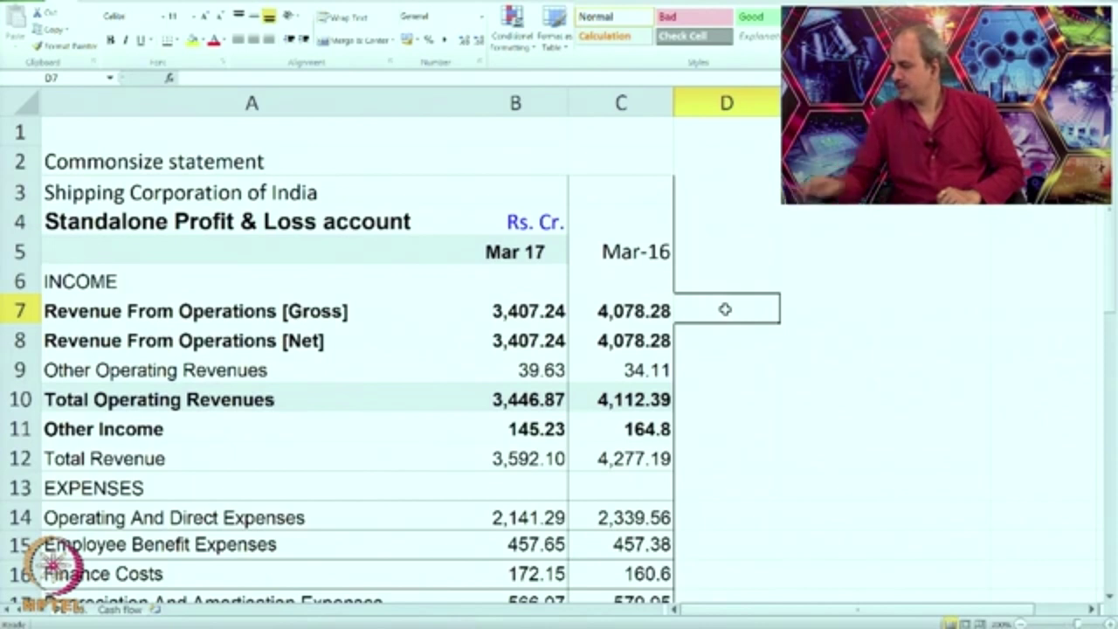
scroll(725, 310, "down", 1)
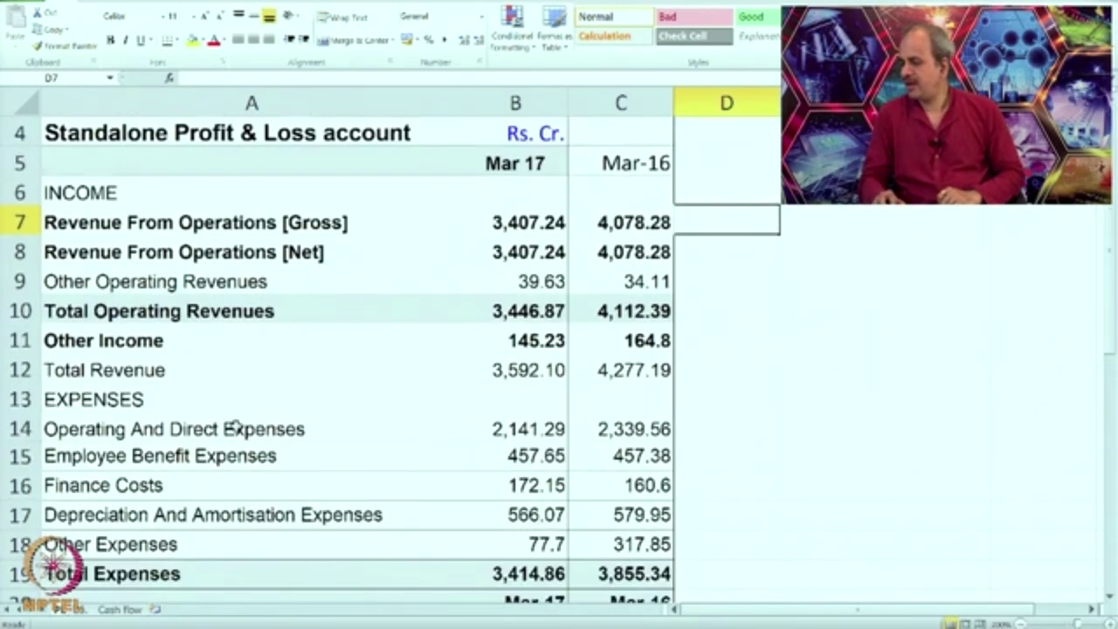
left_click(230, 423)
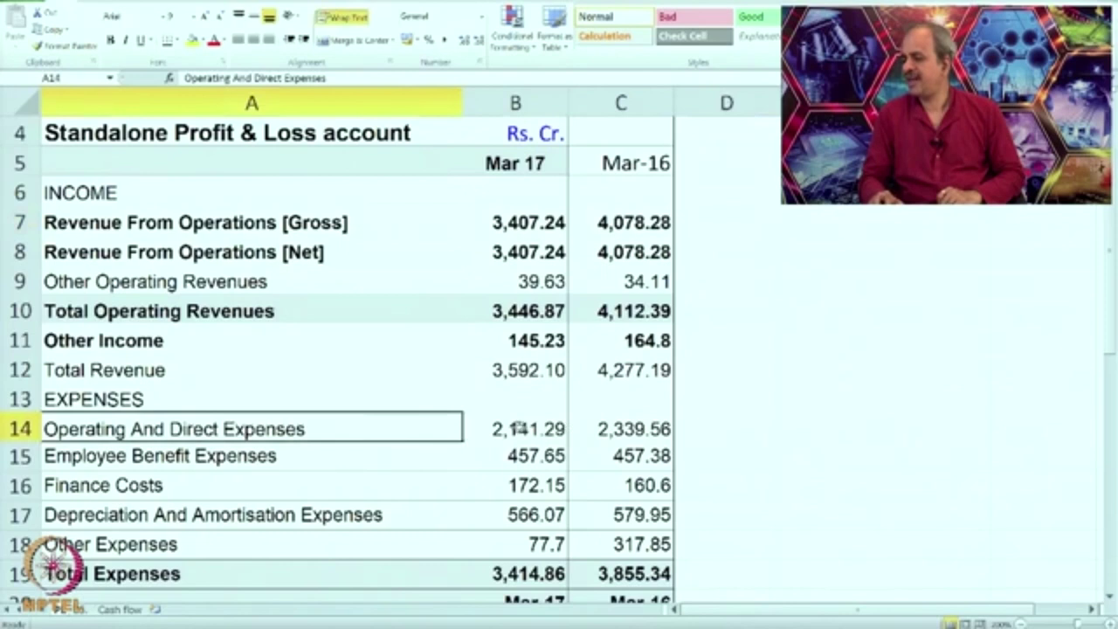
left_click(519, 427)
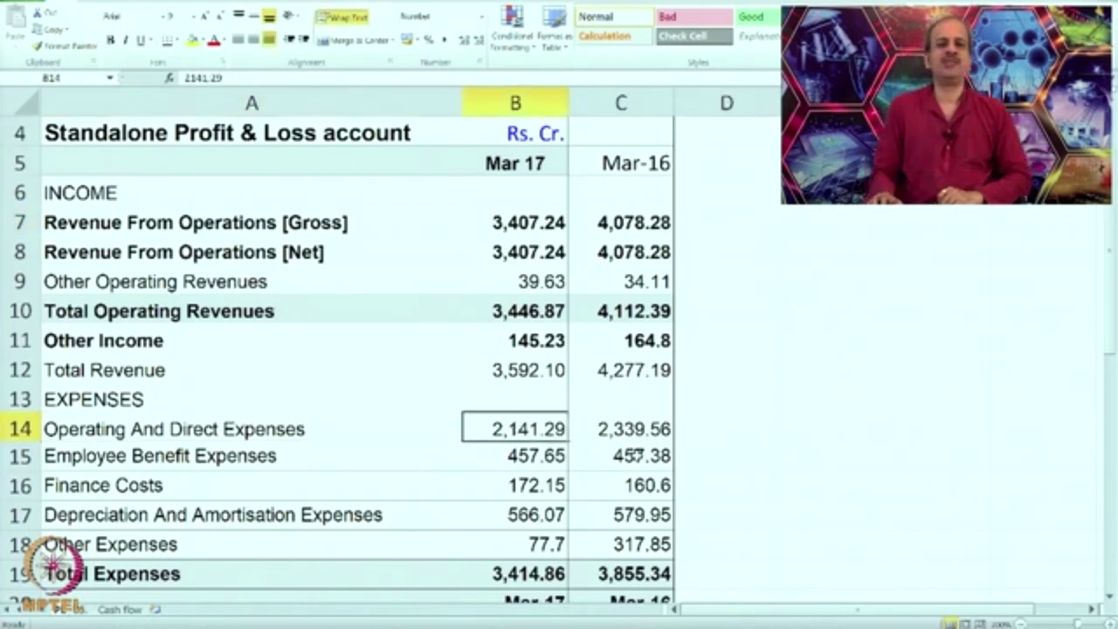
Enter =B14/B8 in D14 to give operating expenses as a ratio of net revenue
left_click(717, 437)
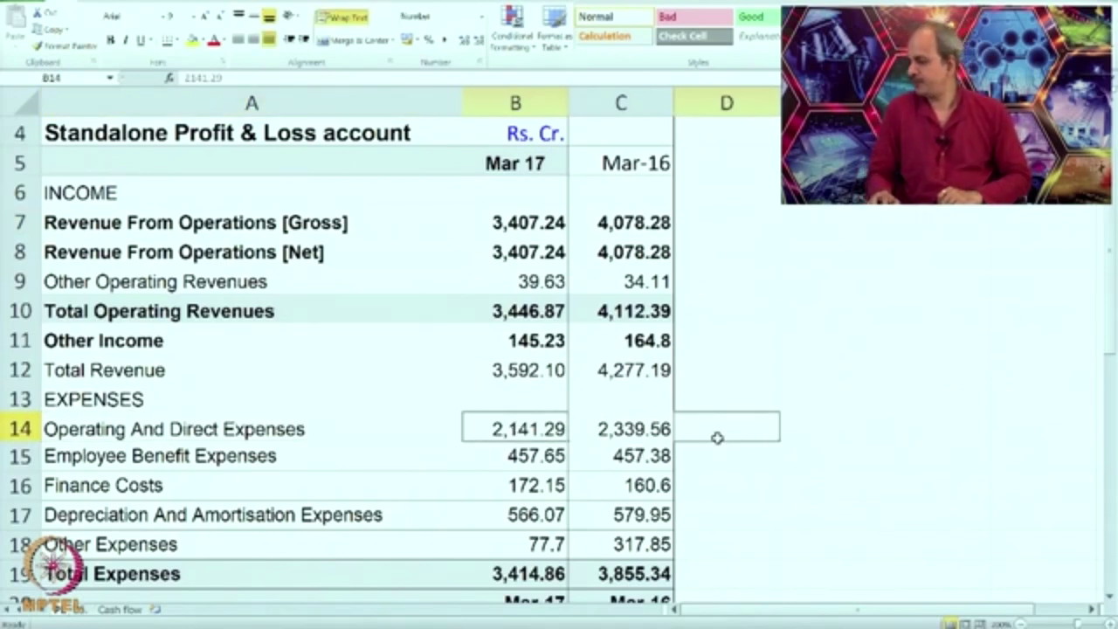
type("=")
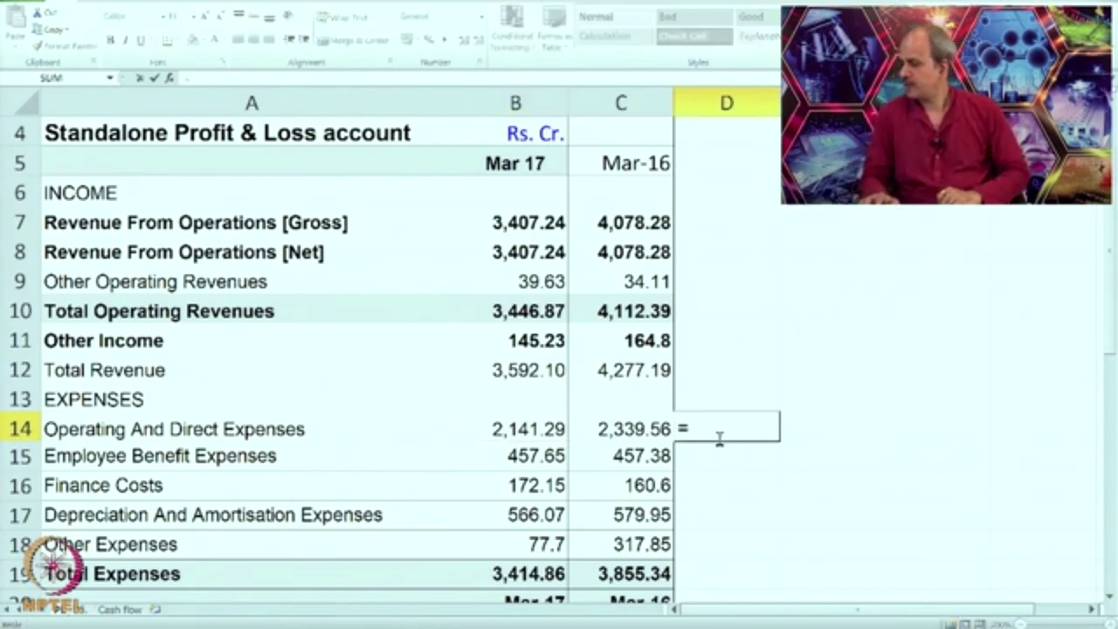
left_click(546, 428)
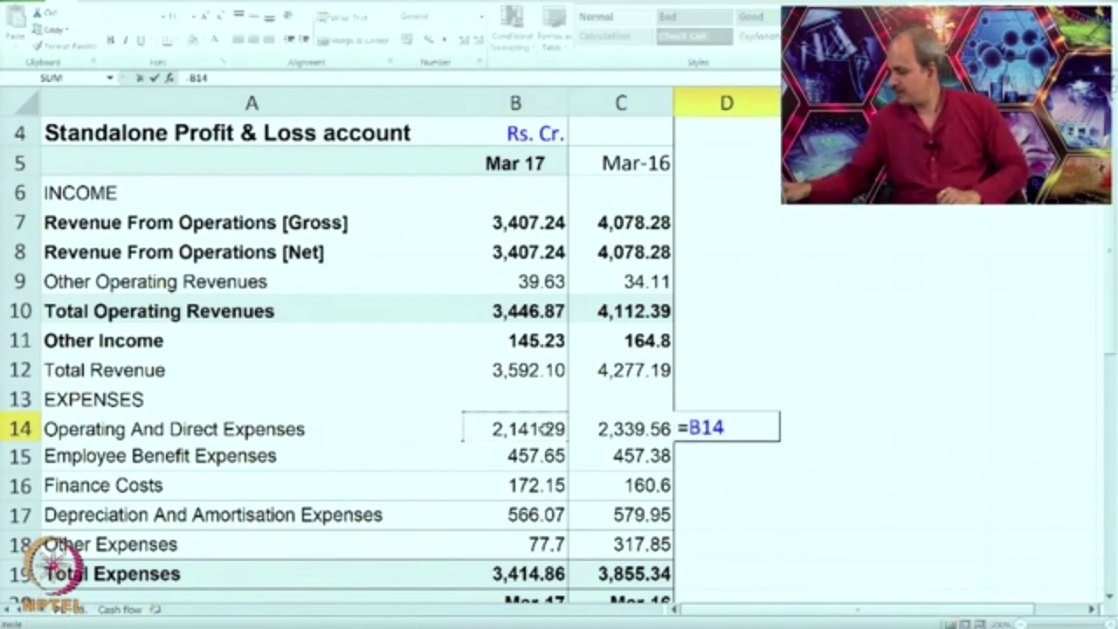
type("/")
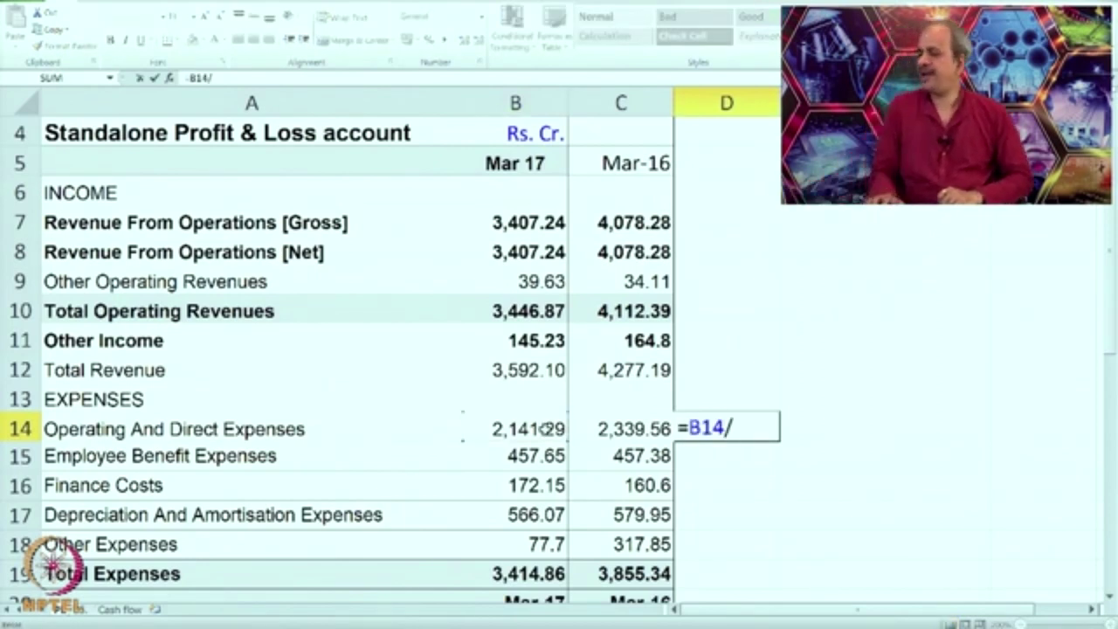
left_click(525, 251)
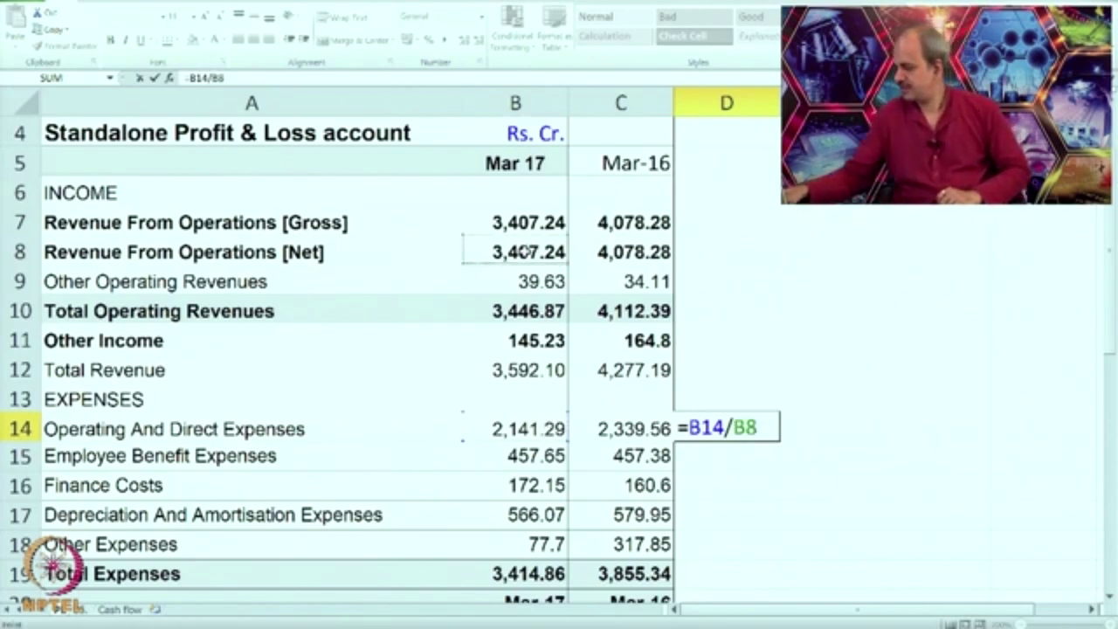
key("Return")
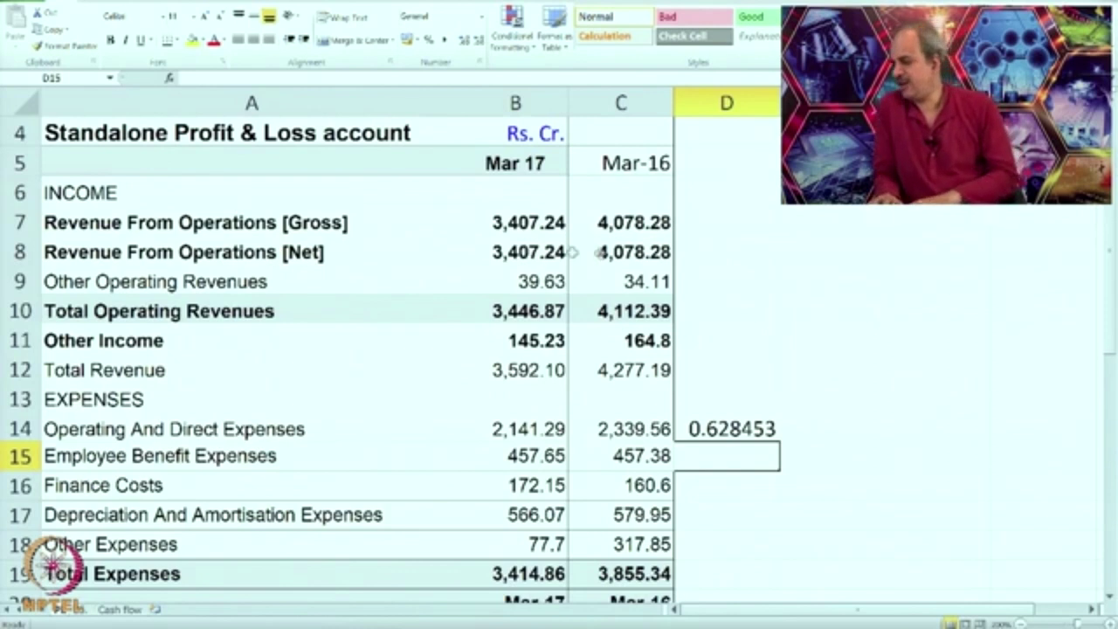
Lock the revenue row so D14 reads =B14/B$8, showing 0.628453
left_click(737, 427)
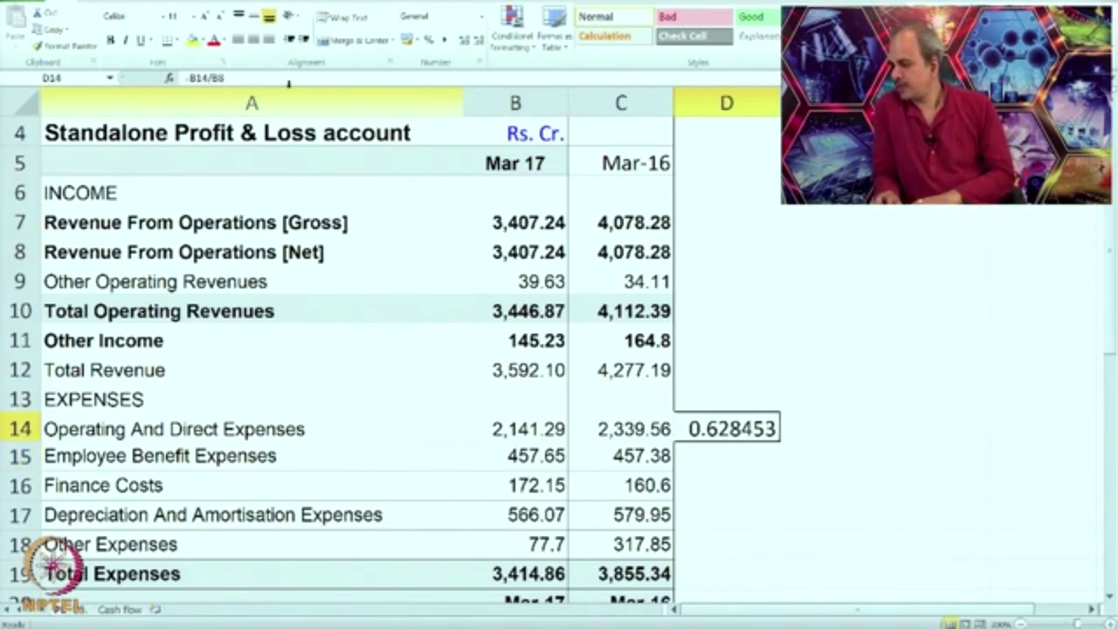
left_click(219, 78)
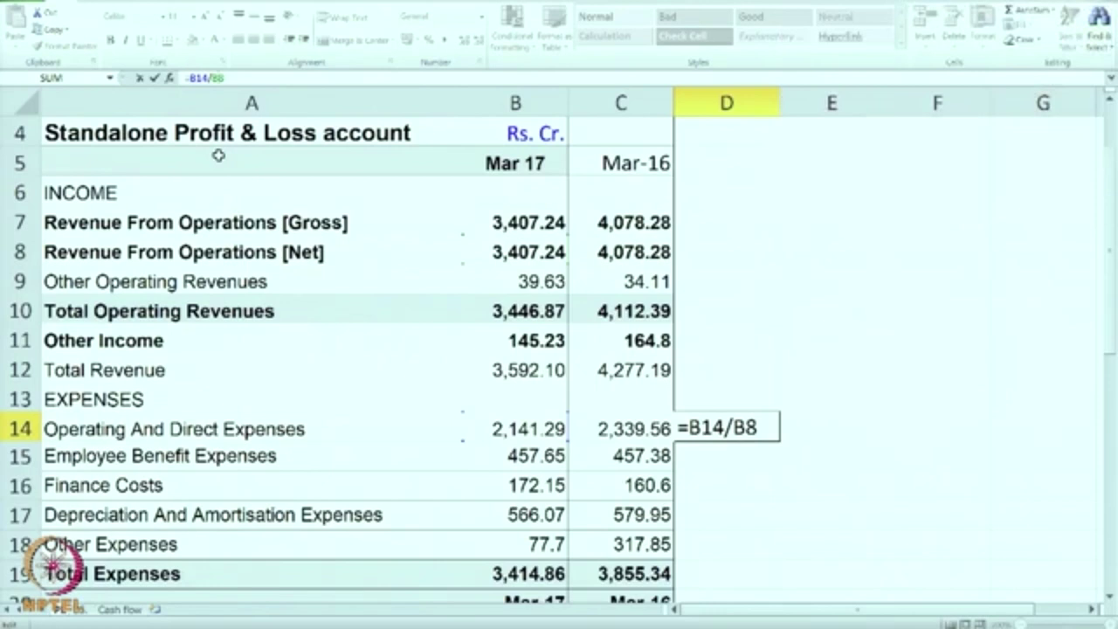
type("$")
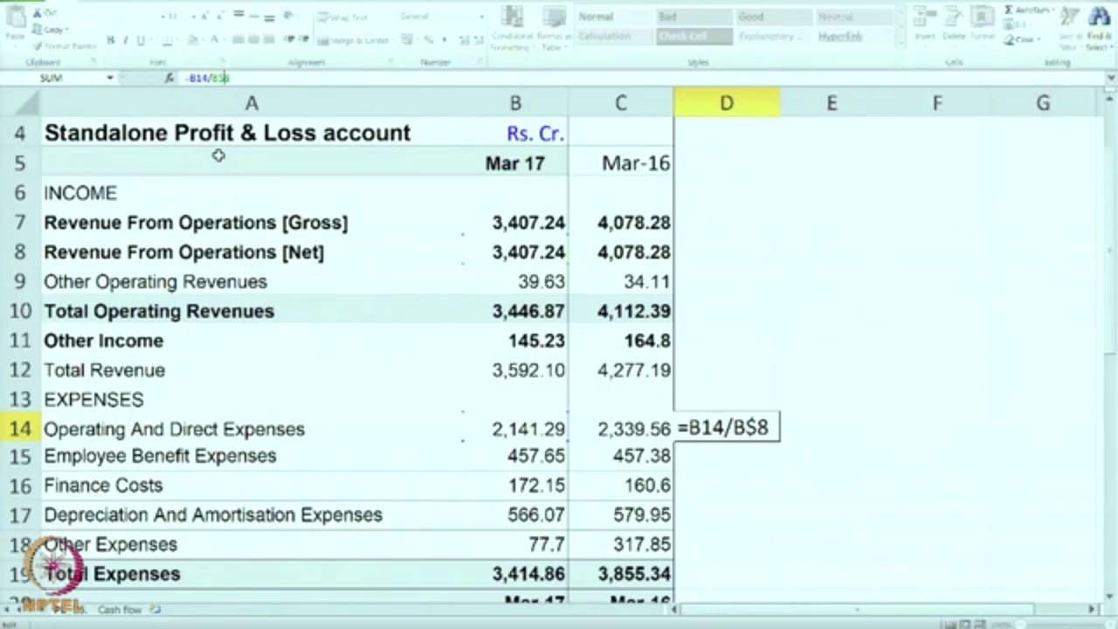
key("Return")
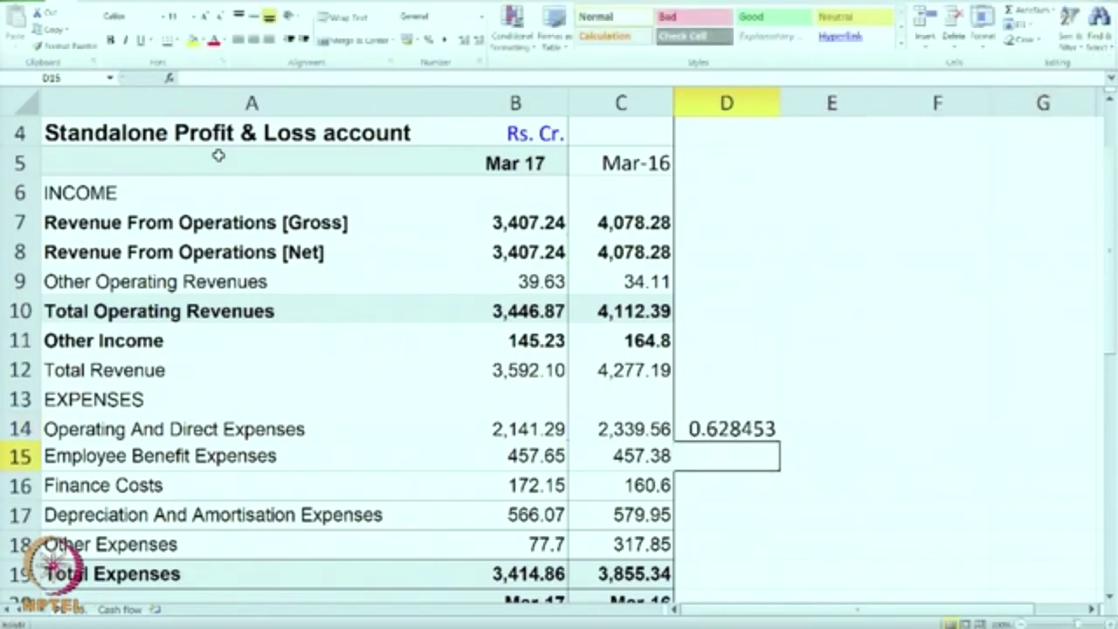
left_click(753, 429)
scroll(789, 444, "down", 2)
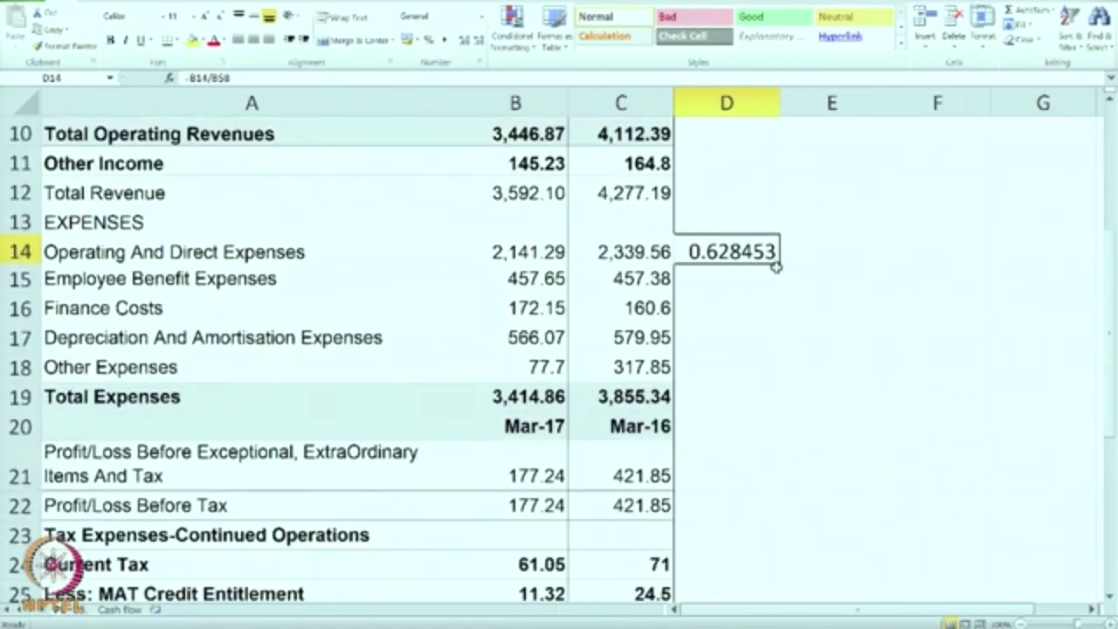
Fill the D14 ratio formula down column D to row 32
left_click_drag(777, 264, 774, 545)
left_click(837, 501)
scroll(831, 490, "up", 1)
scroll(831, 491, "up", 4)
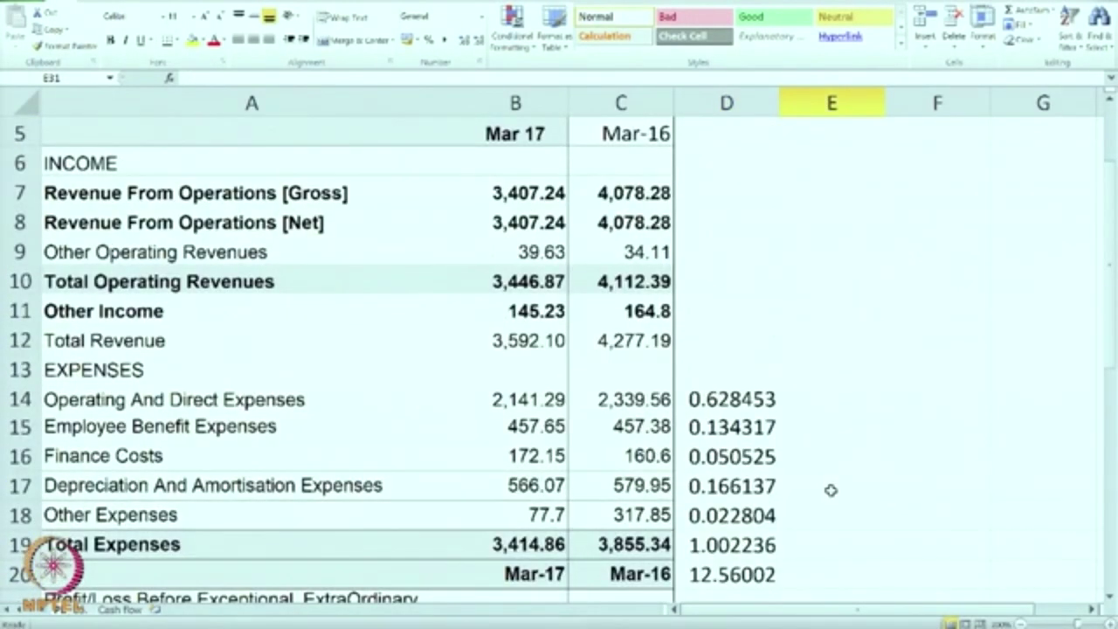
scroll(830, 490, "down", 1)
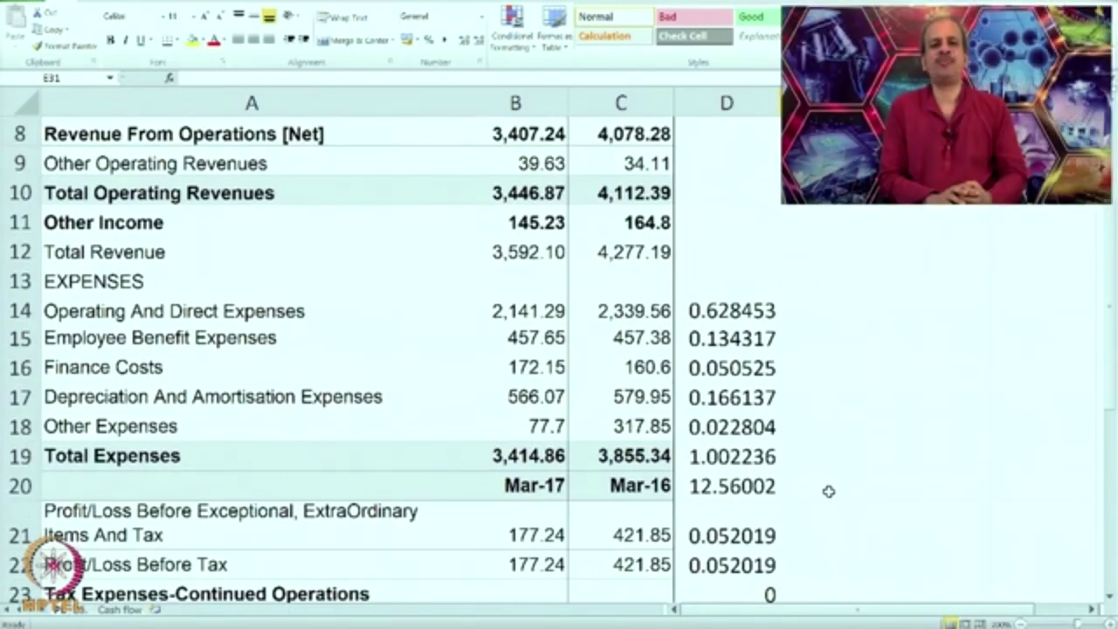
Paste the ratio formula into income rows D7:D12 so net revenue shows 1
left_click(759, 318)
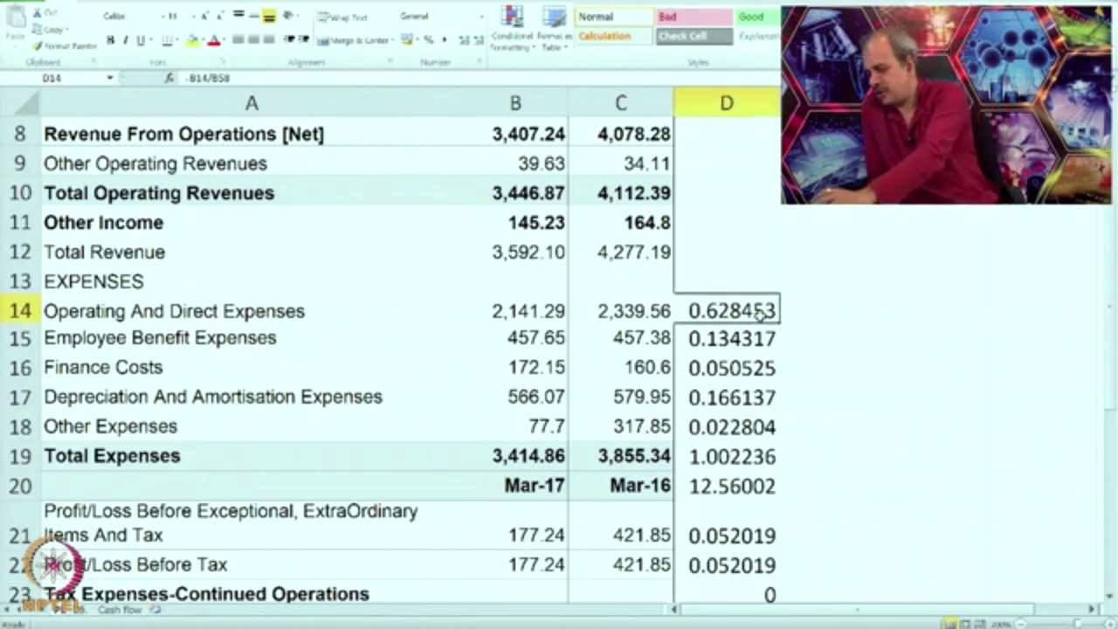
scroll(759, 315, "up", 1)
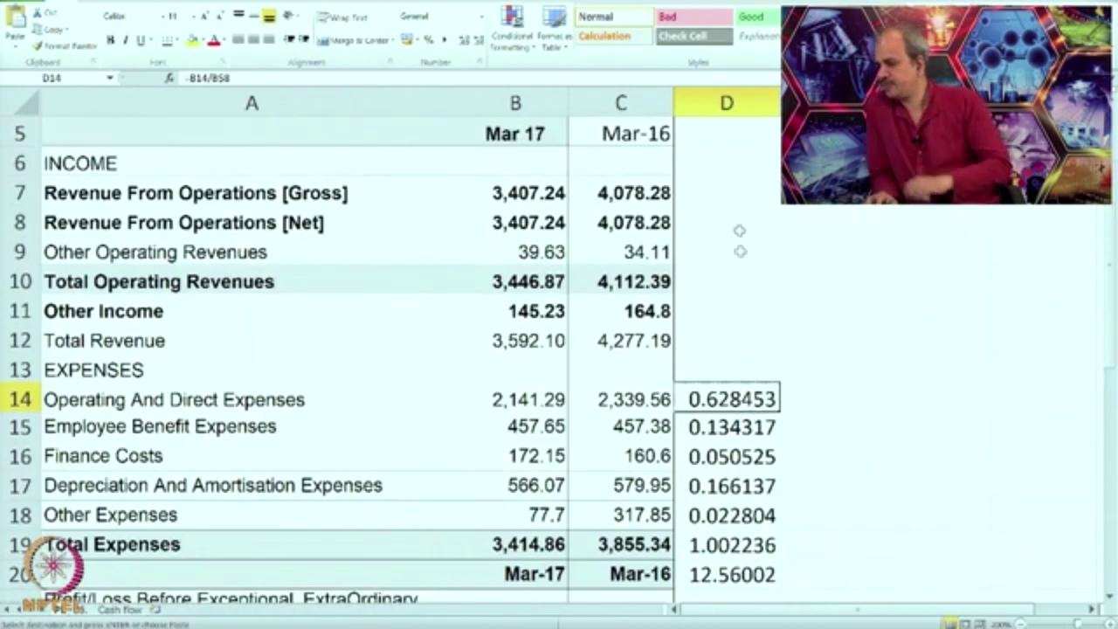
left_click_drag(734, 190, 731, 330)
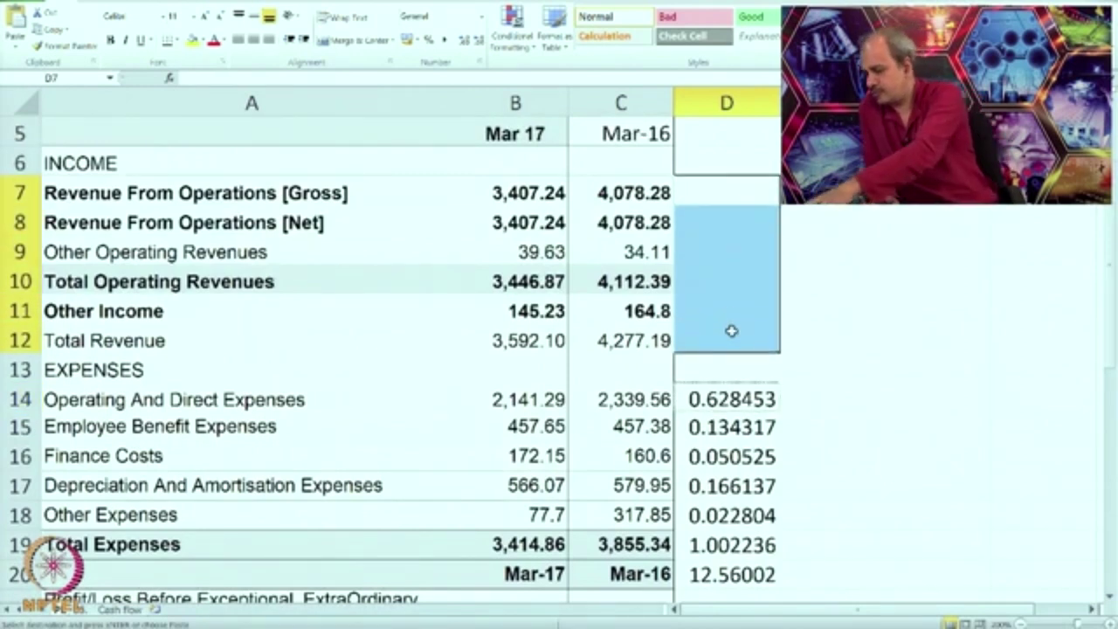
type("1 1 0.011631 1.011631 0.042624 1.054255")
left_click(822, 402)
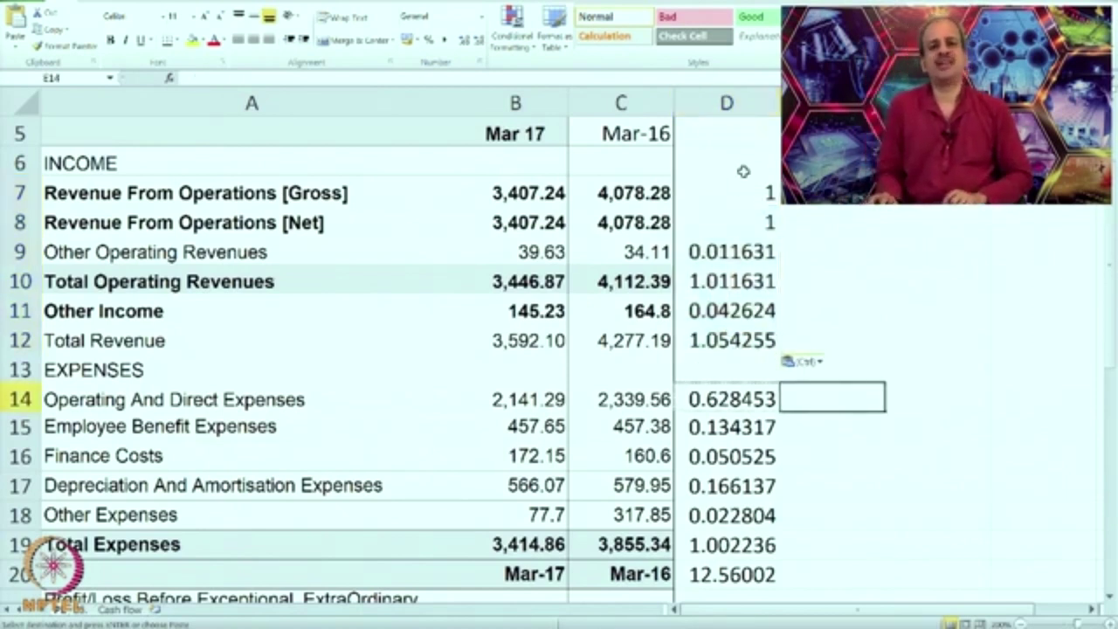
left_click(711, 233)
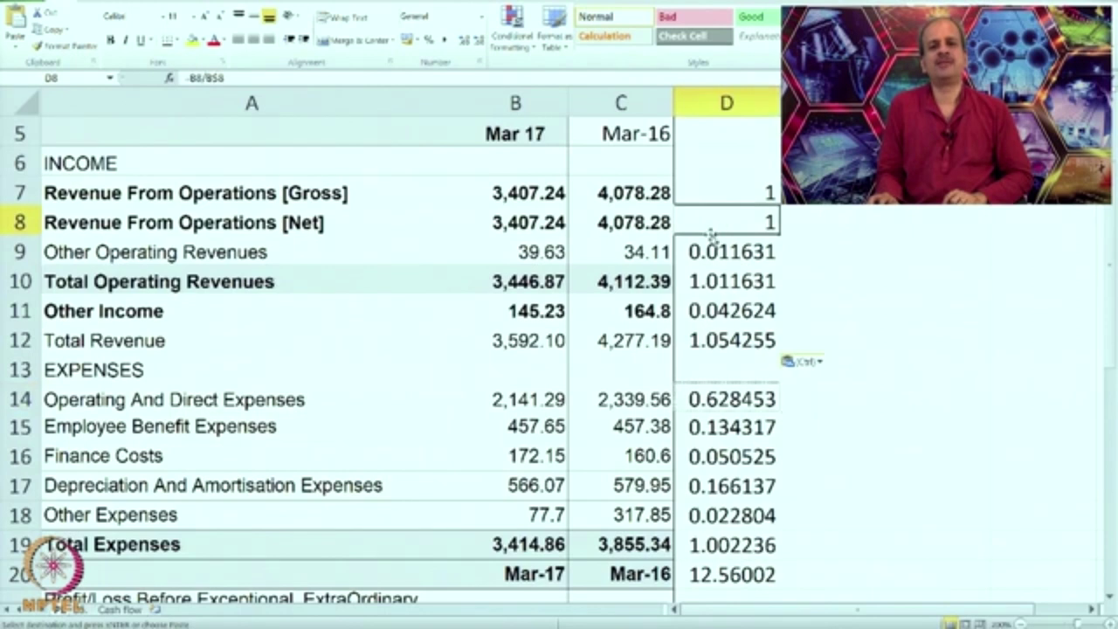
left_click(753, 103)
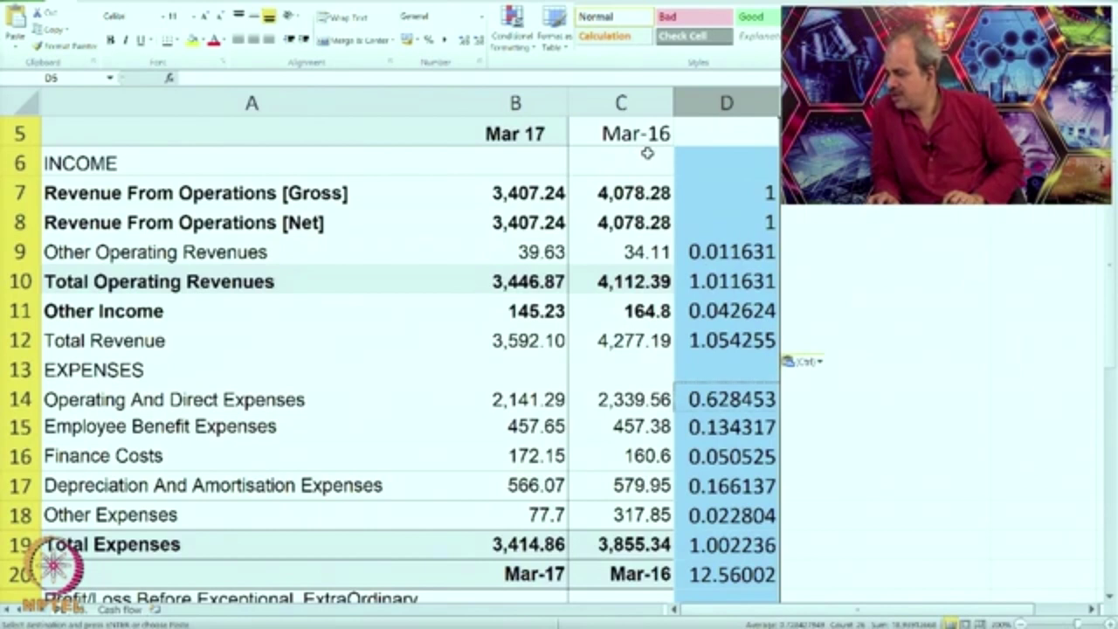
Format column D's ratios as whole percentages with Percent Style
left_click(433, 42)
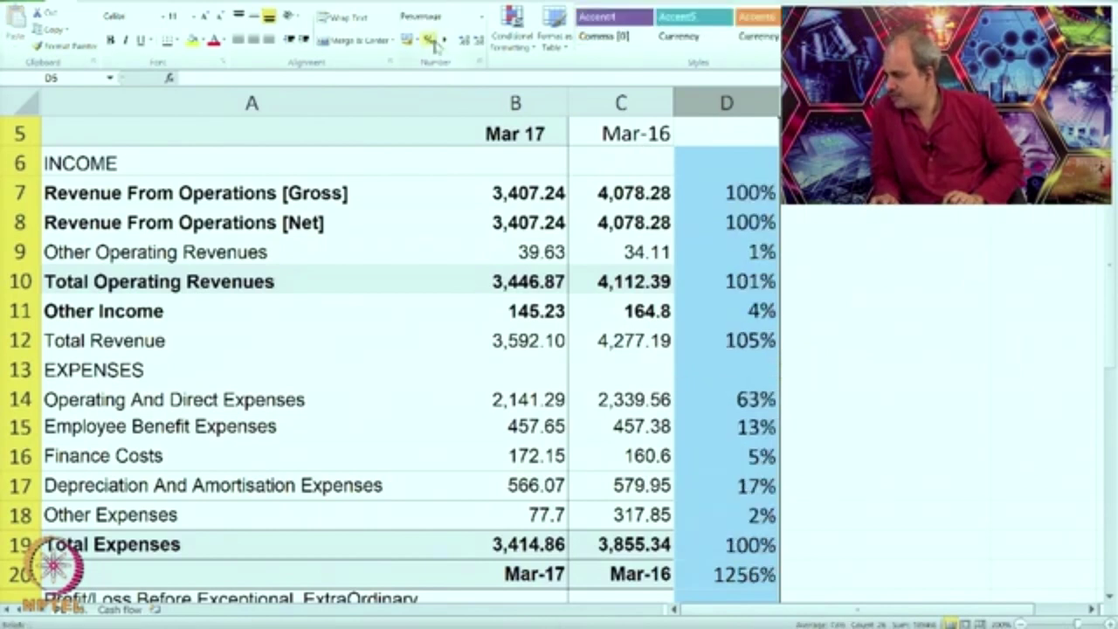
left_click(839, 318)
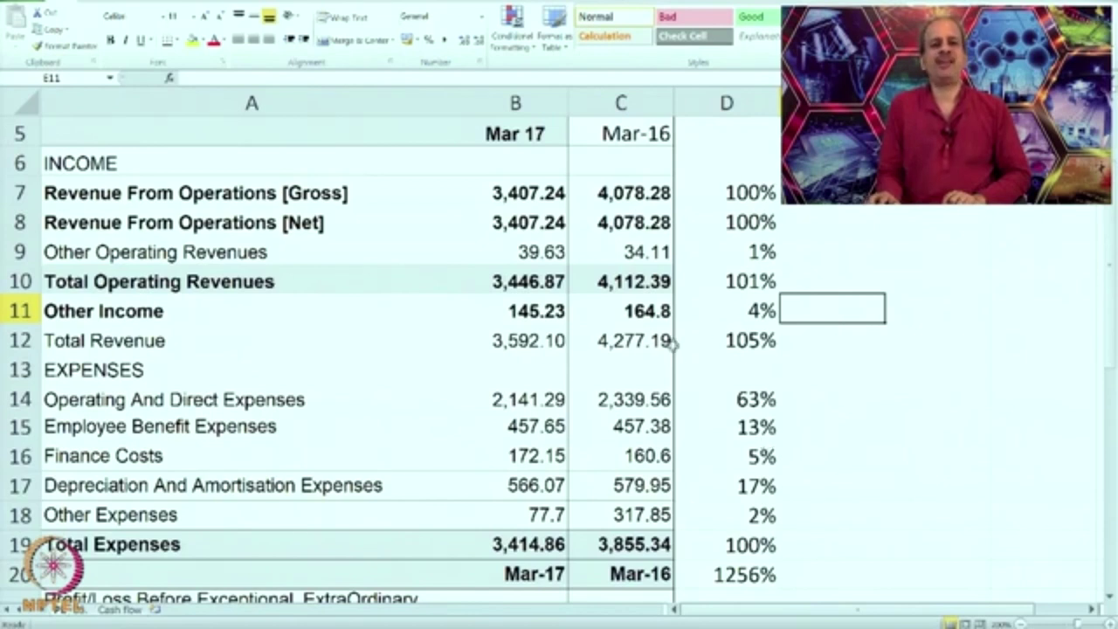
left_click(744, 399)
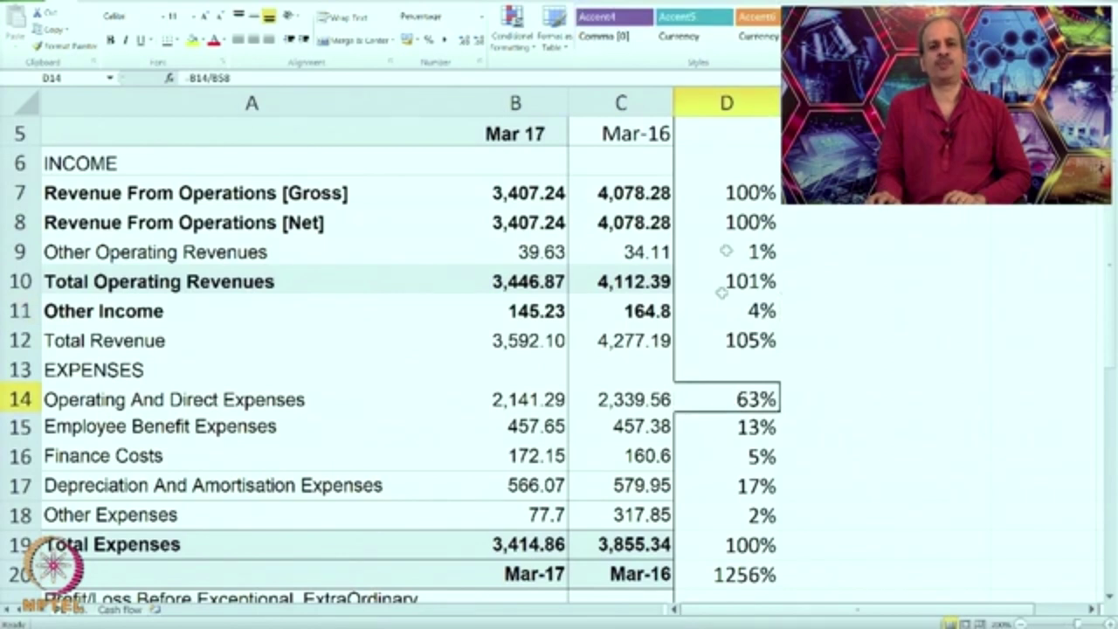
Try pasting the copied column D into column E, dismissing the paste size mismatch errors
left_click(725, 103)
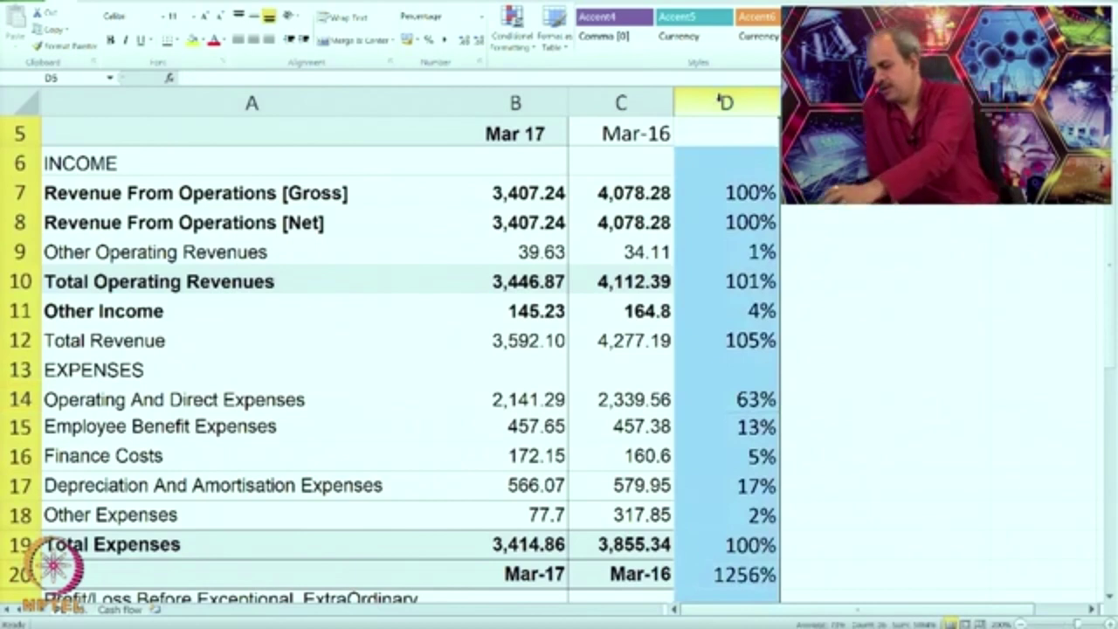
key("ctrl+c")
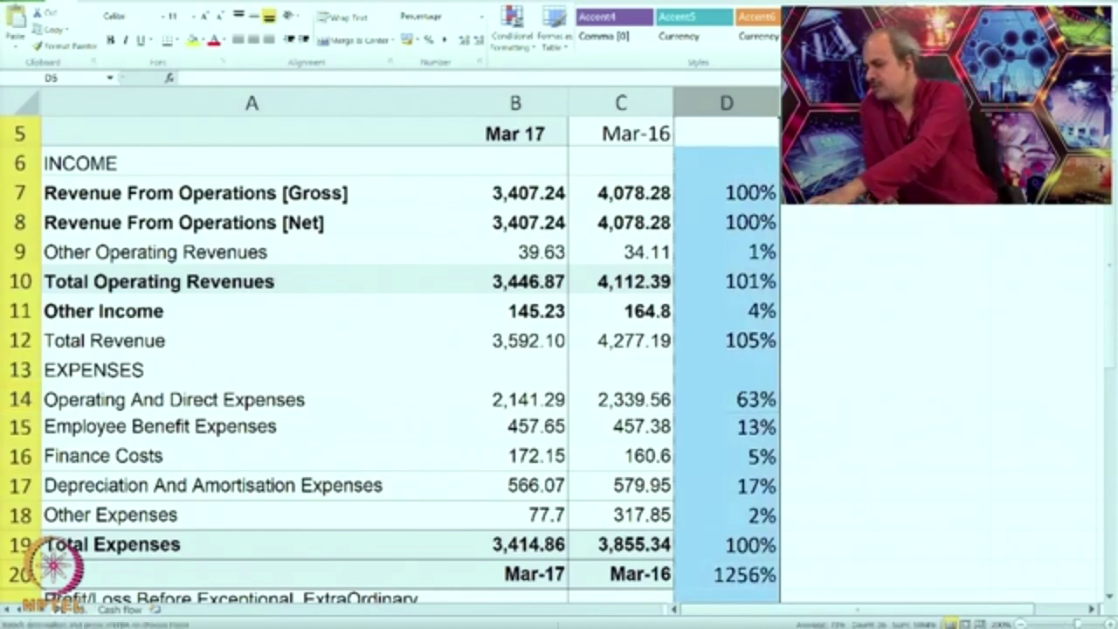
left_click(830, 192)
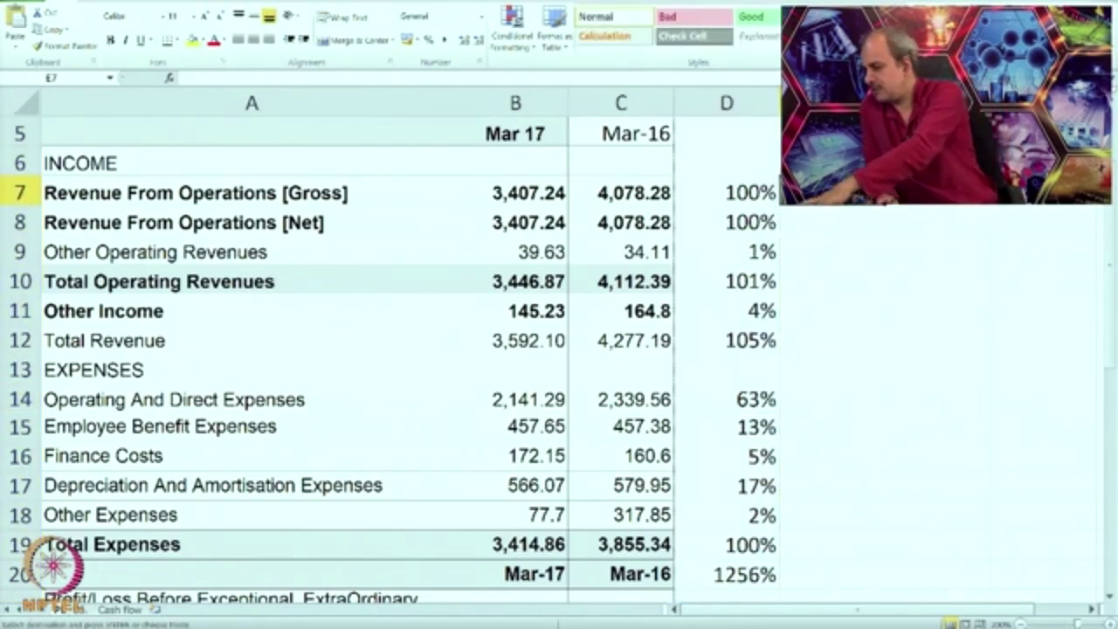
key("ctrl+v")
left_click(558, 351)
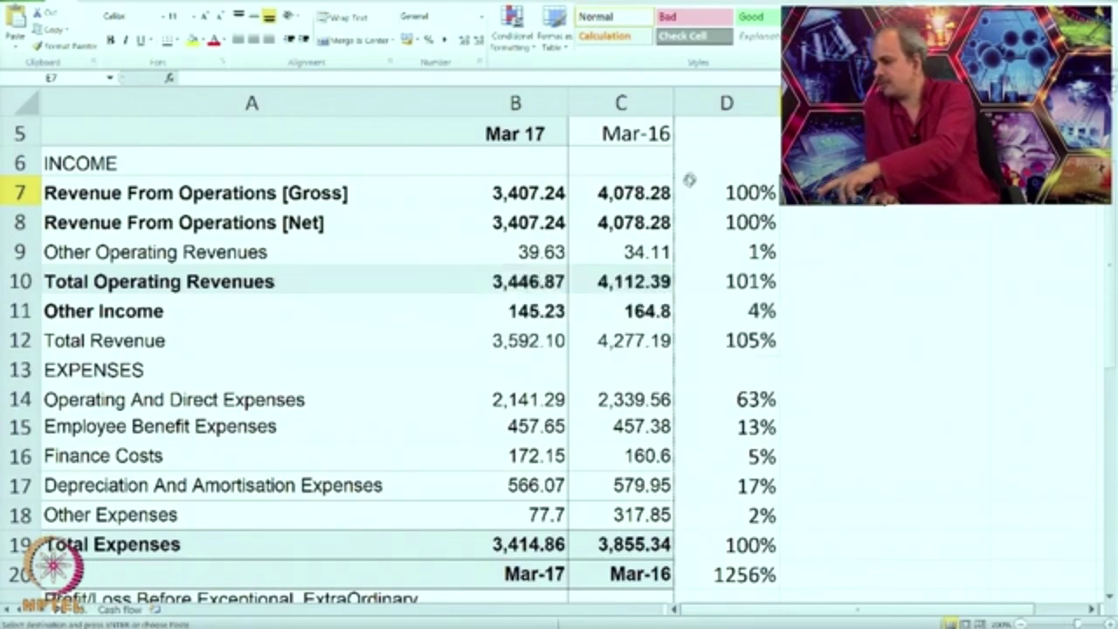
left_click(724, 103)
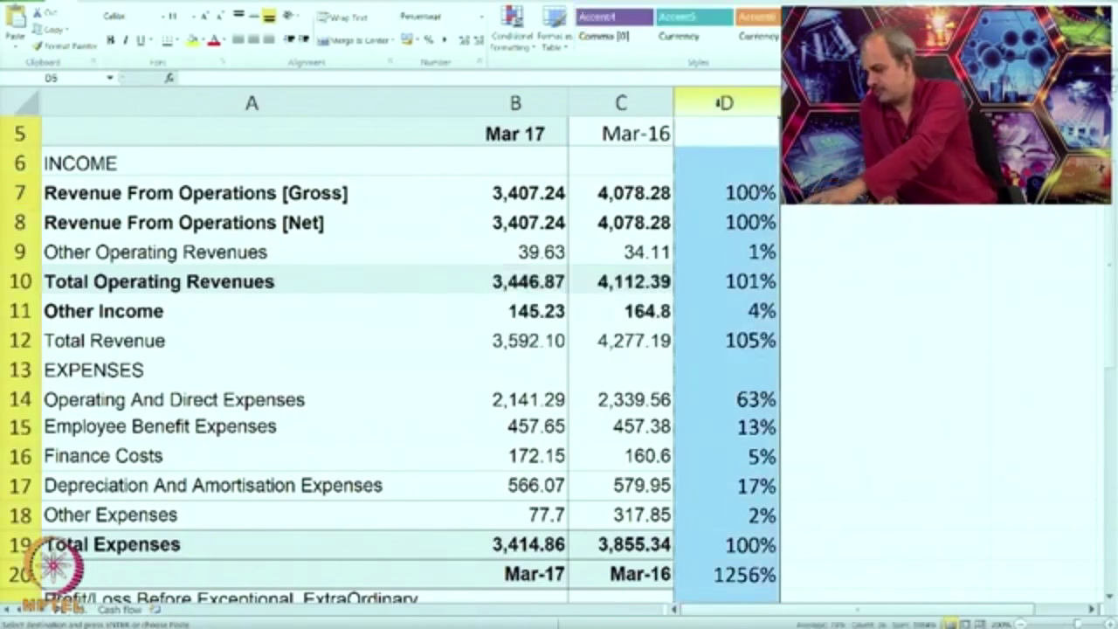
key("Right")
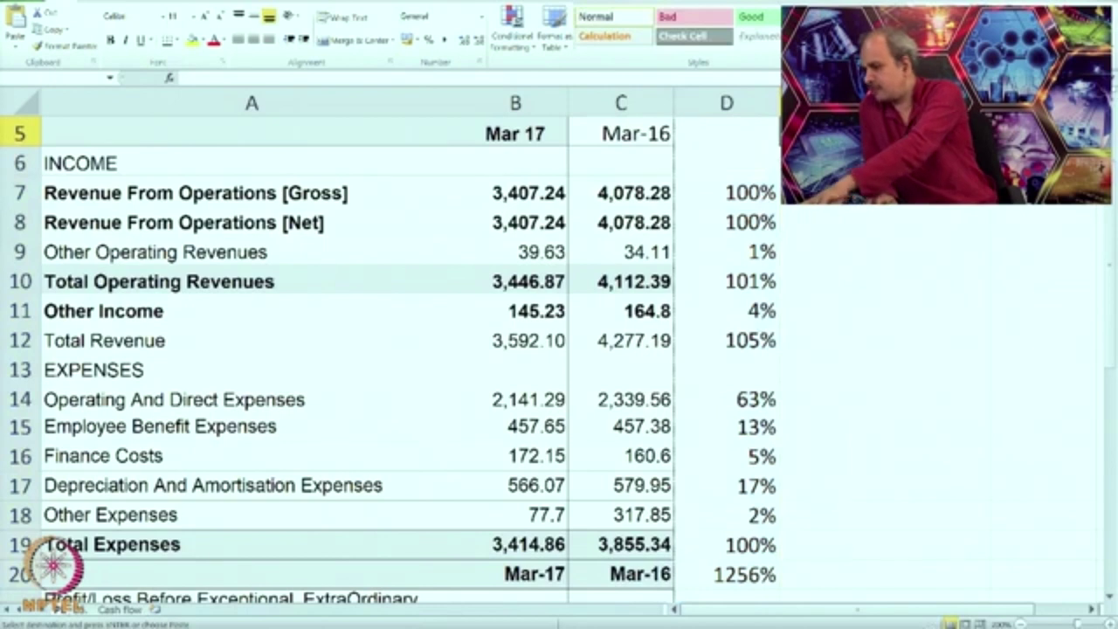
key("ctrl+v")
left_click(558, 350)
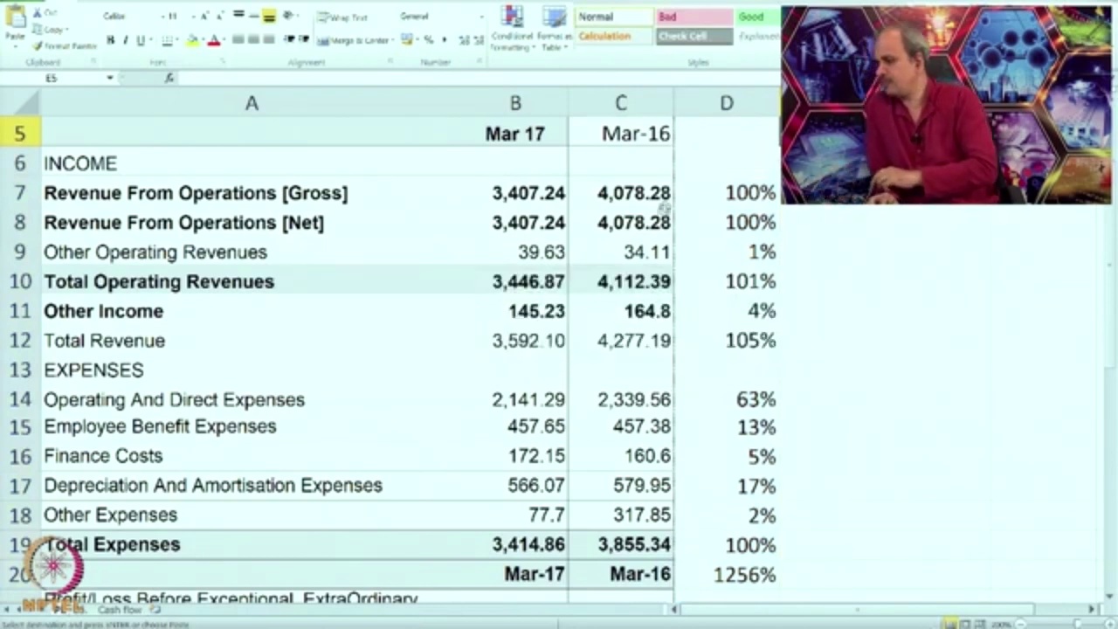
Select the ratio cells from D7 downward instead of the whole column
left_click_drag(708, 192, 719, 569)
scroll(747, 527, "up", 1)
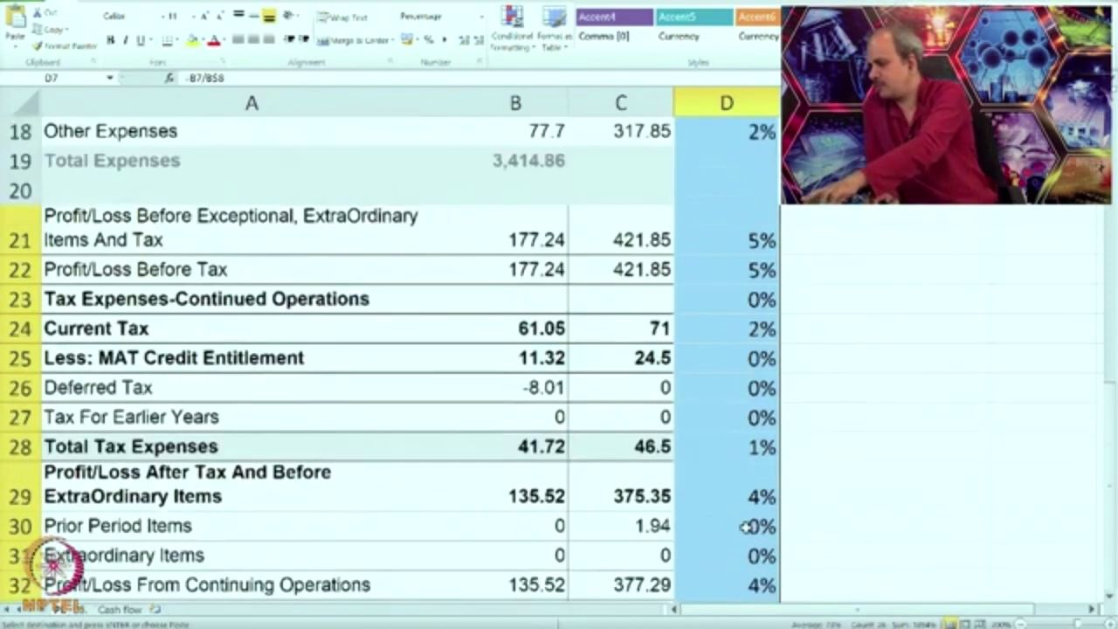
scroll(747, 527, "up", 6)
Paste the ratio formulas from E7 down, giving Mar-16 percentages like 57% and 95%
left_click(829, 315)
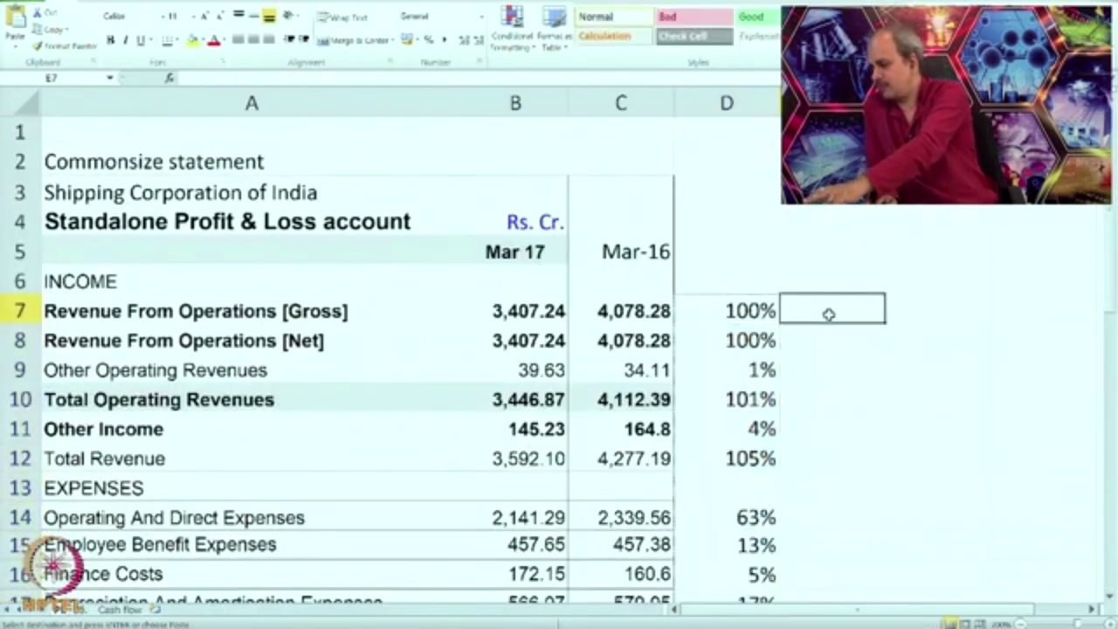
key("ctrl+v")
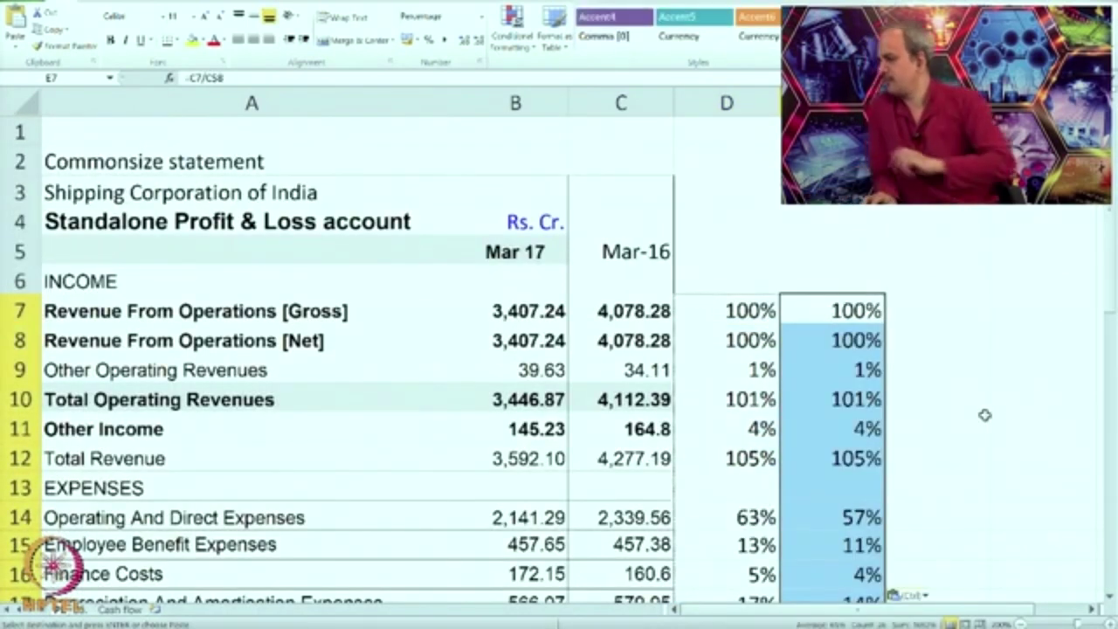
scroll(985, 415, "down", 1)
scroll(953, 434, "down", 1)
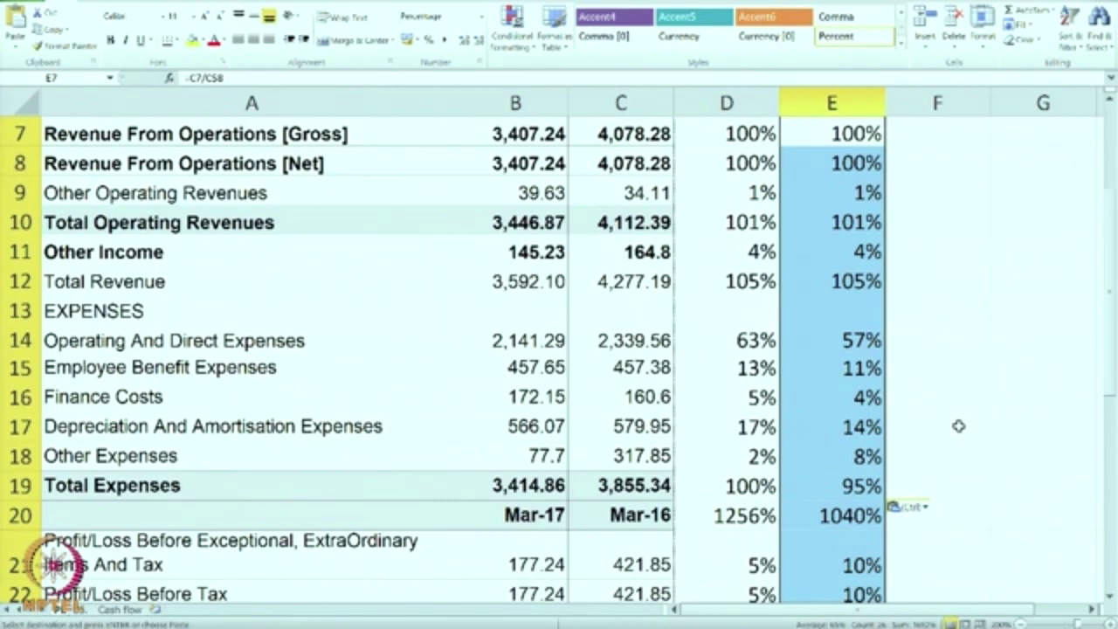
key("Escape")
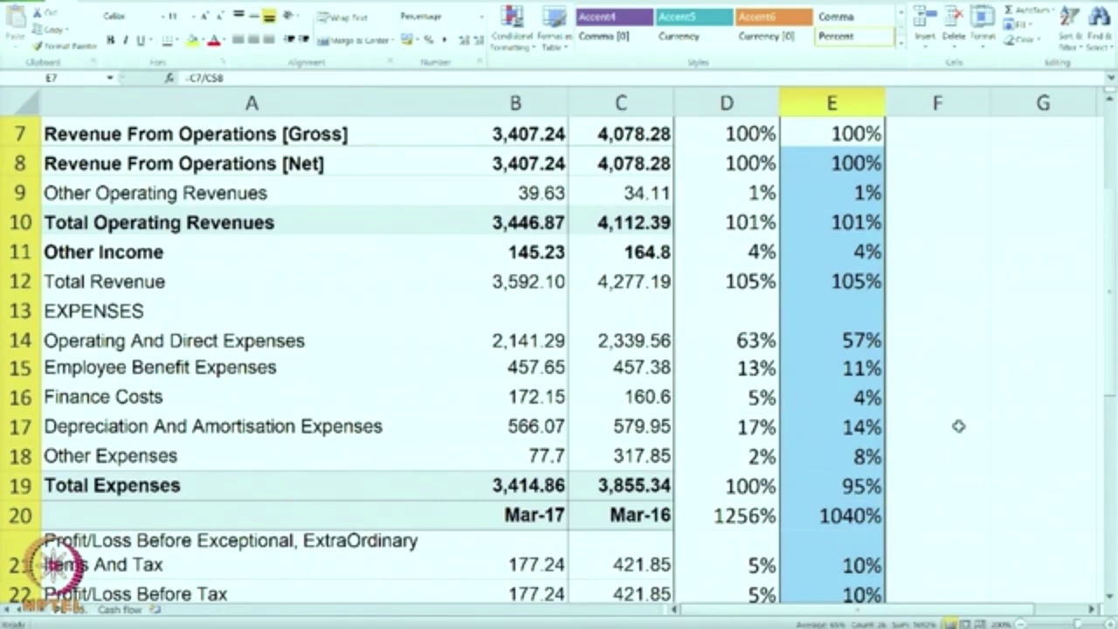
left_click(959, 425)
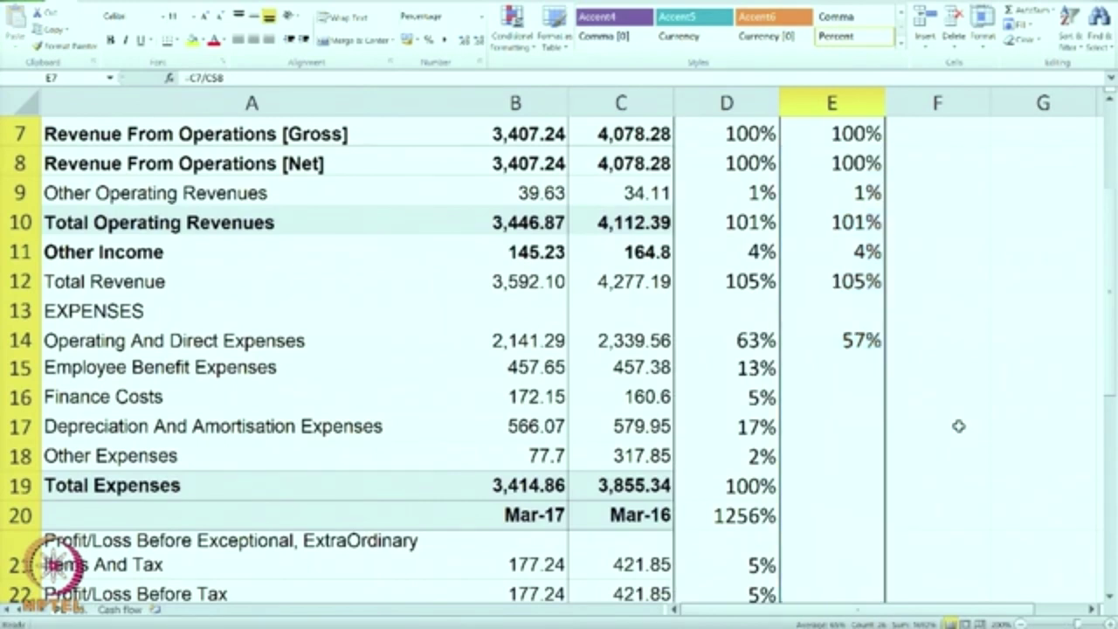
left_click(718, 123)
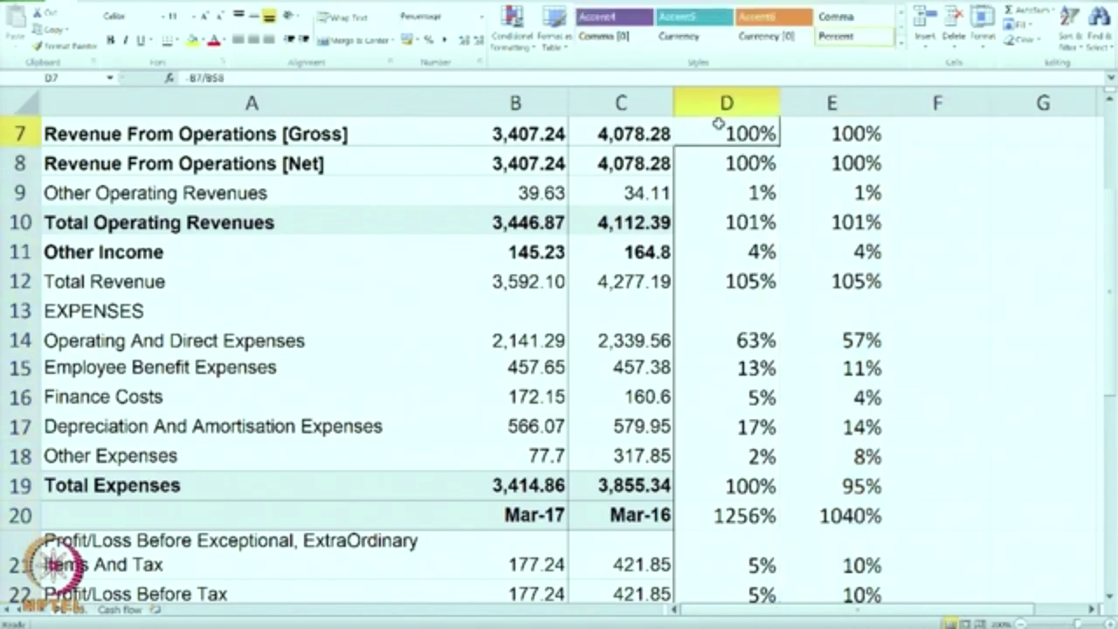
left_click(725, 342)
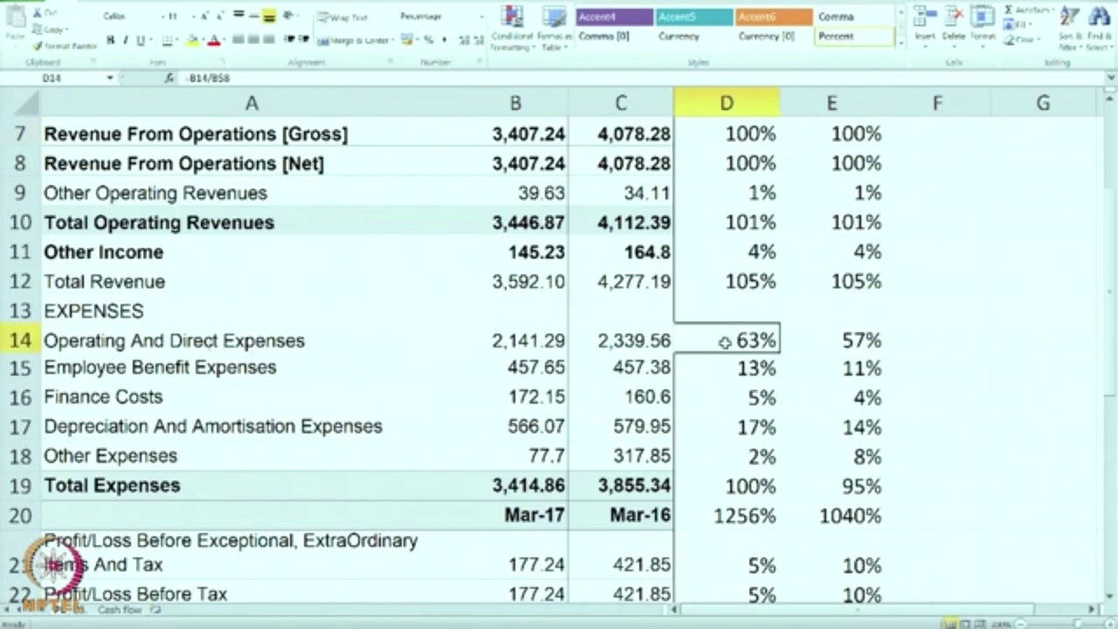
left_click(847, 339)
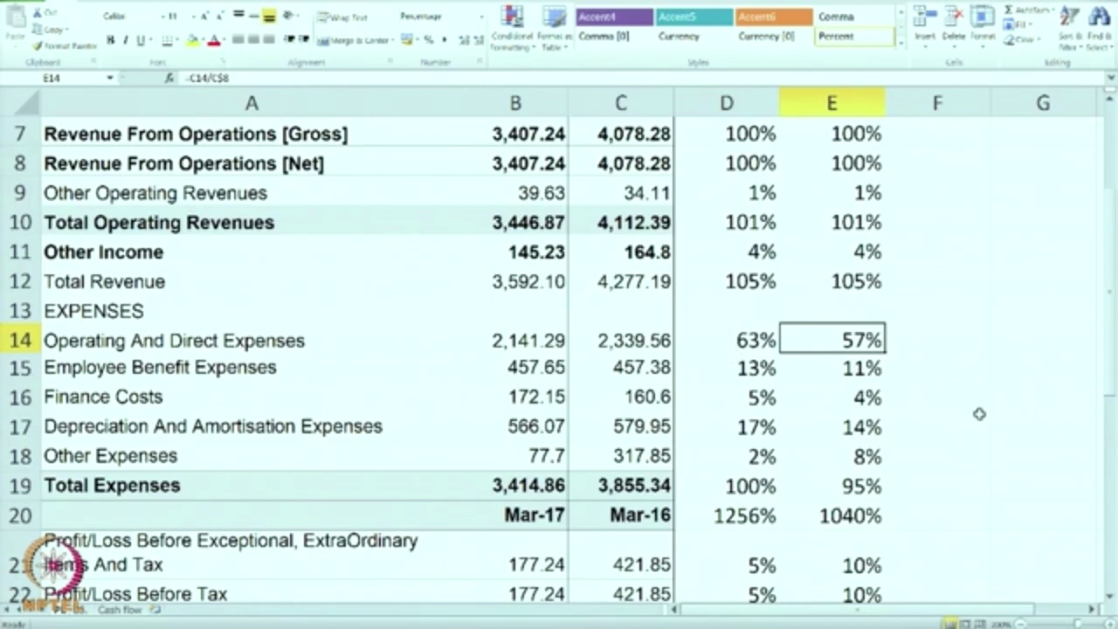
left_click(617, 346)
left_click(515, 343)
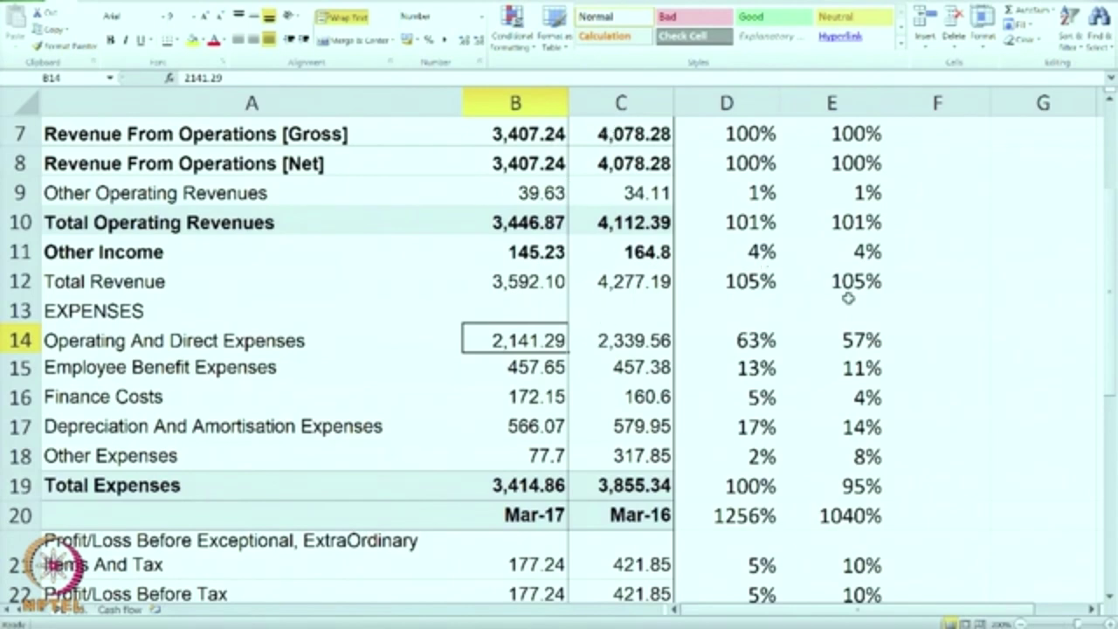
left_click(847, 336)
left_click(756, 337)
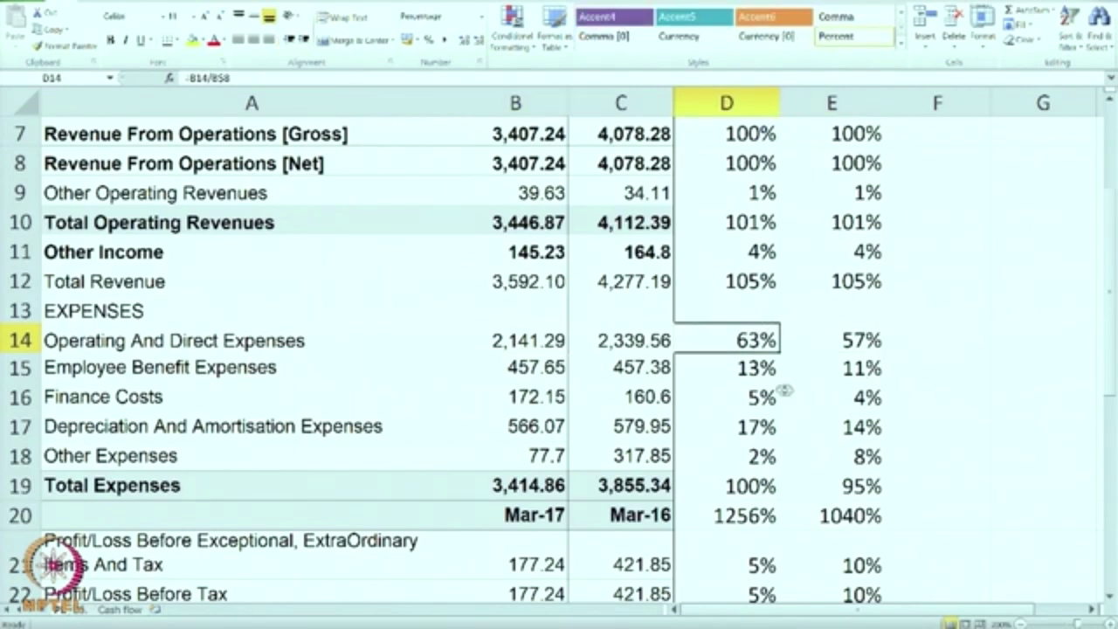
left_click(844, 364)
left_click(755, 365)
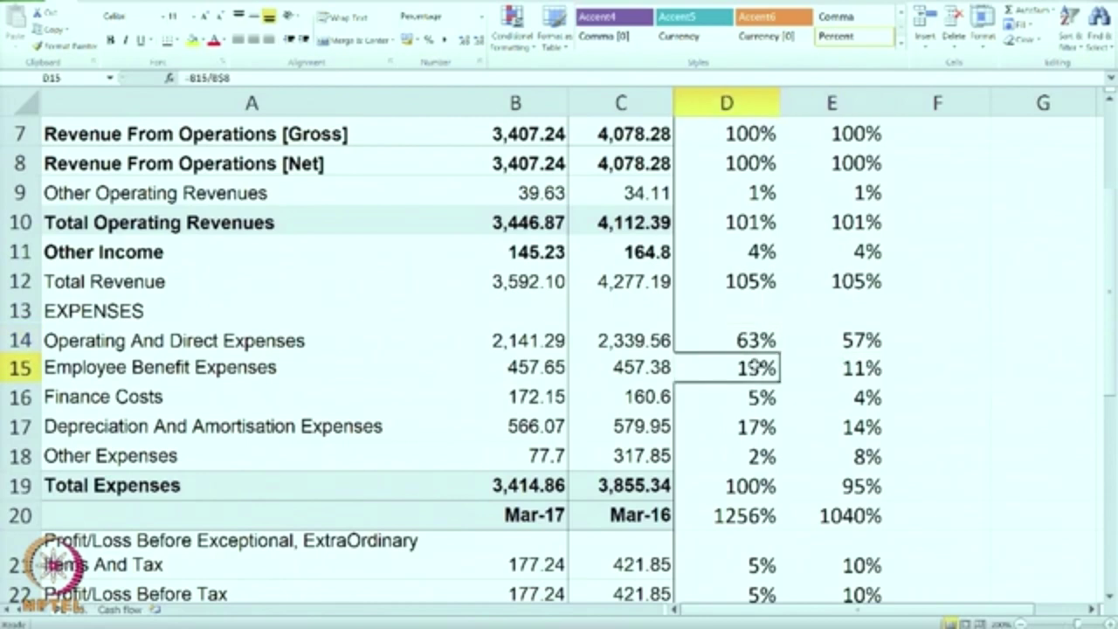
left_click(858, 436)
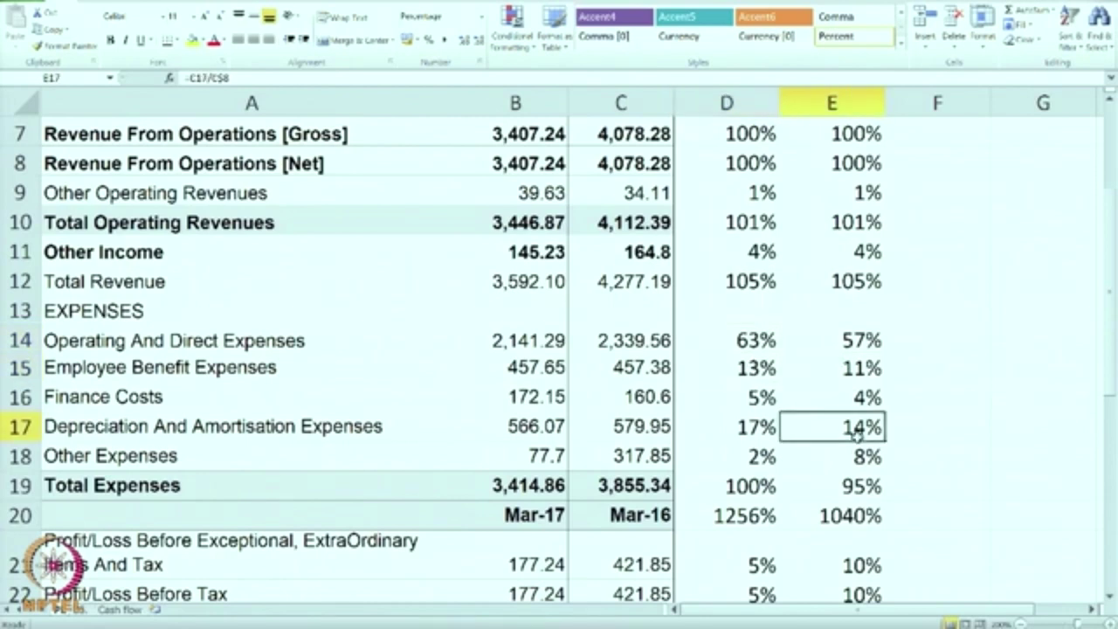
left_click(756, 432)
scroll(836, 462, "down", 1)
scroll(883, 427, "up", 1)
scroll(881, 427, "down", 2)
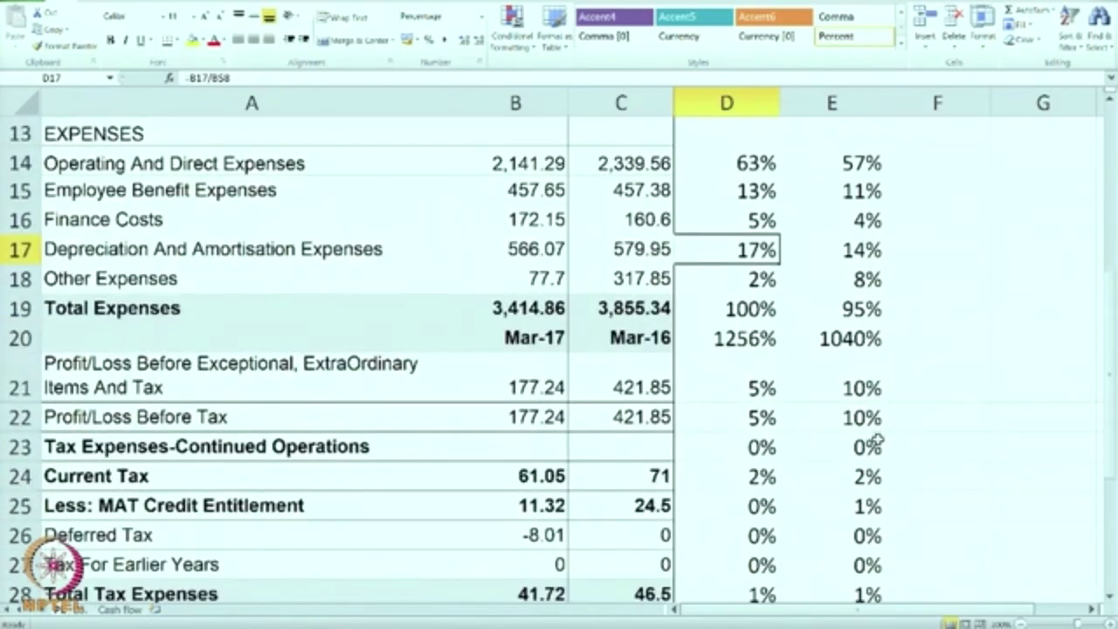
scroll(878, 441, "down", 2)
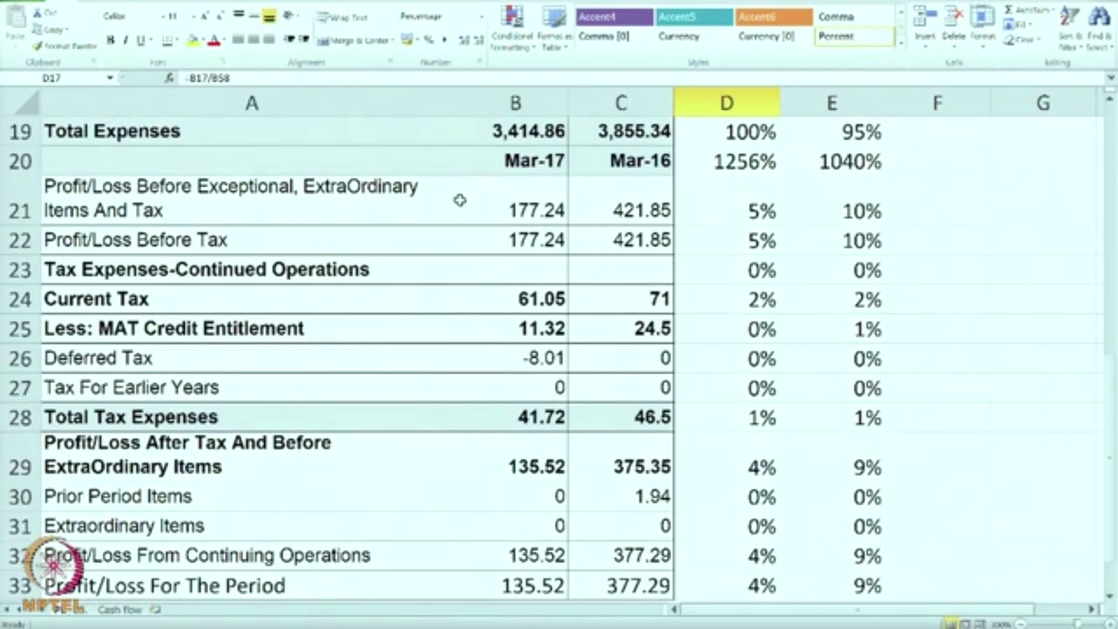
left_click(846, 245)
left_click(766, 249)
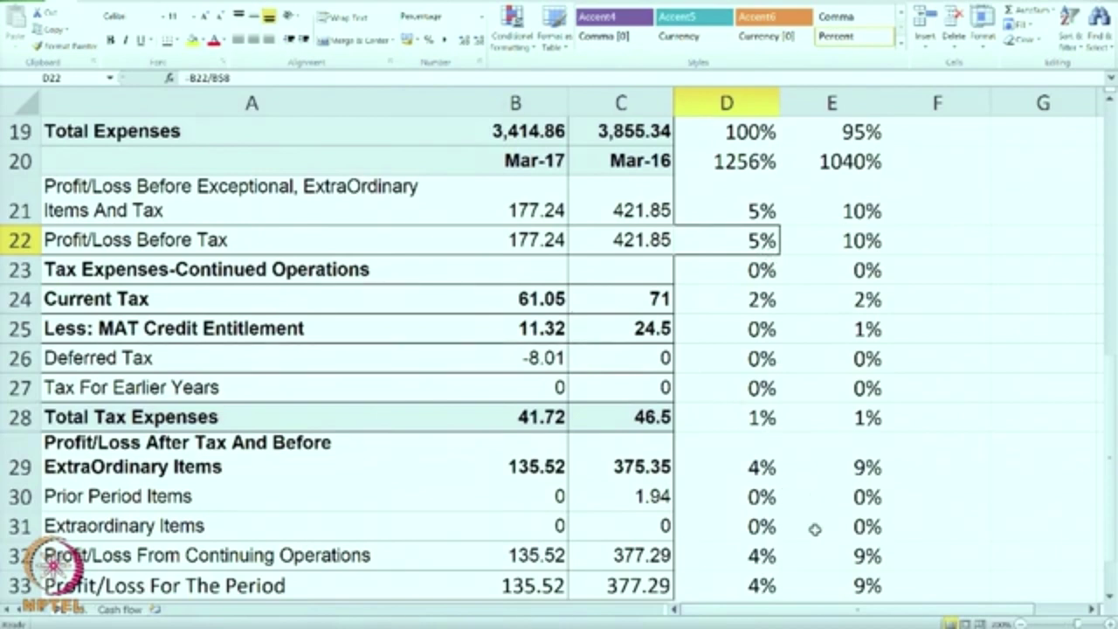
scroll(812, 529, "down", 1)
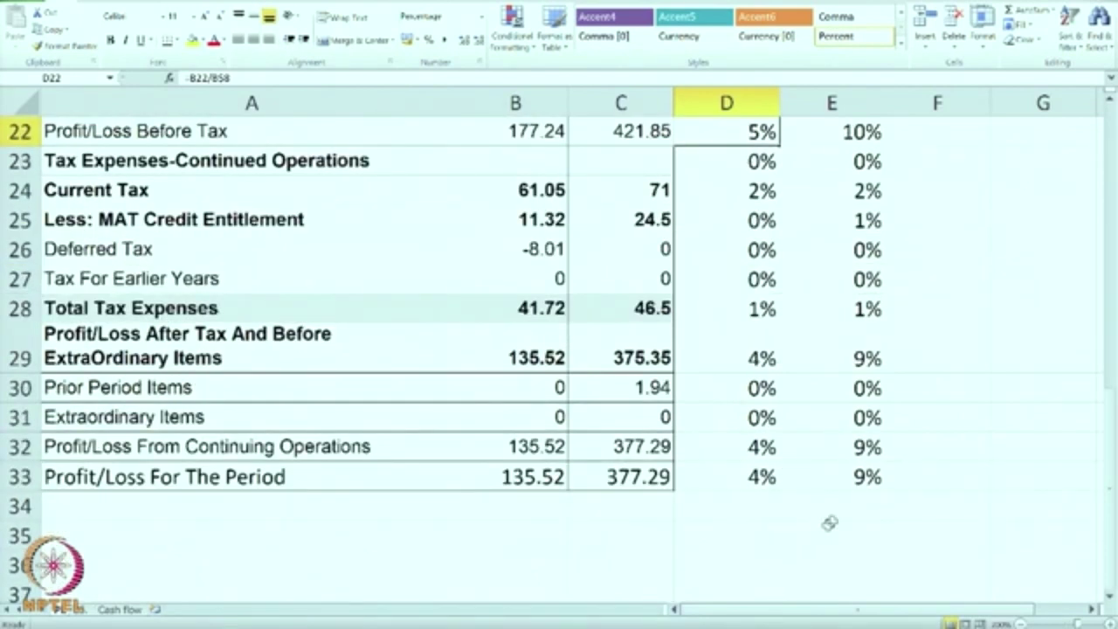
left_click(848, 486)
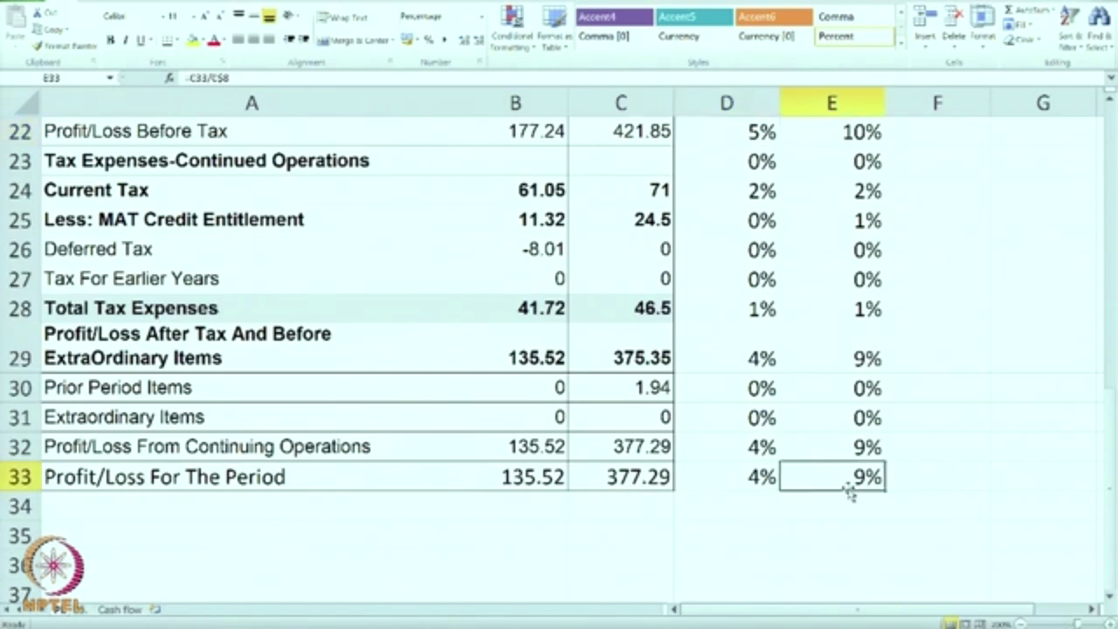
left_click(758, 479)
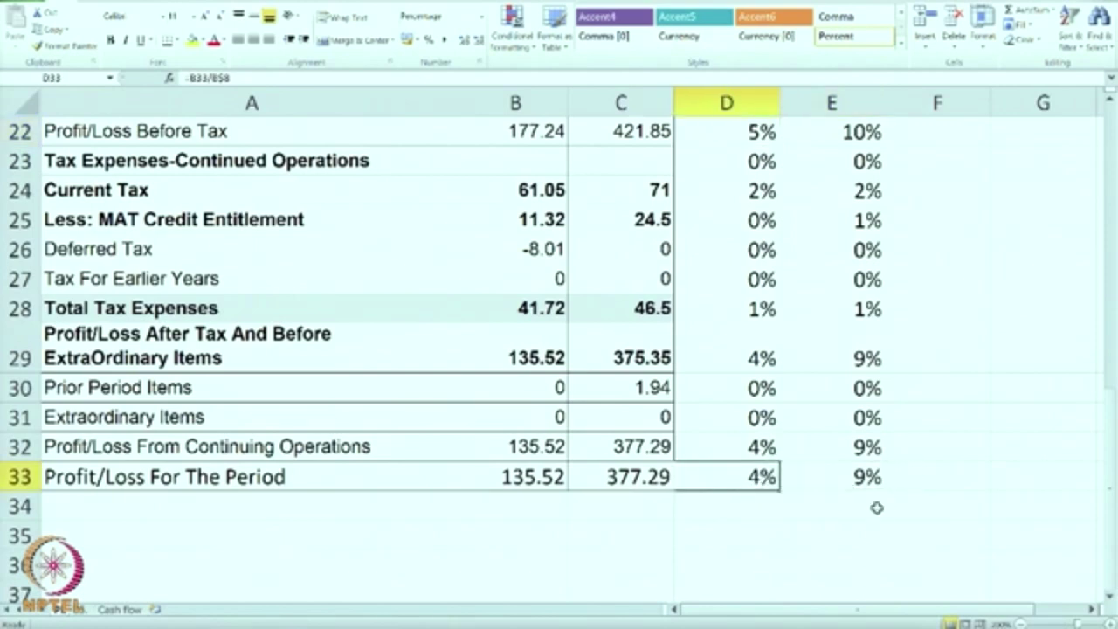
scroll(876, 508, "up", 5)
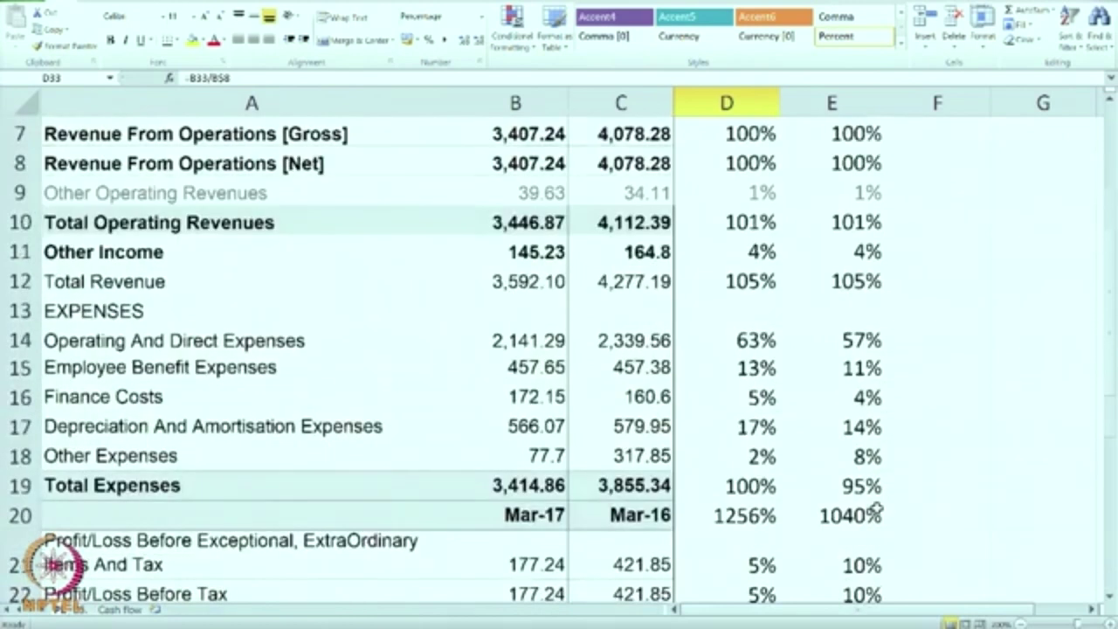
scroll(877, 507, "up", 1)
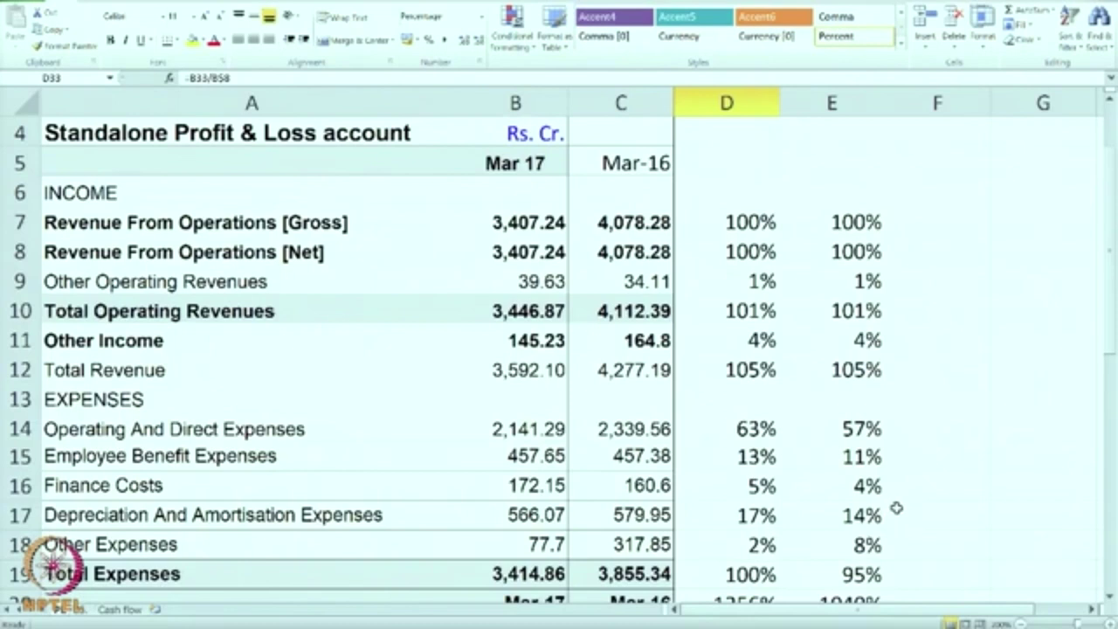
scroll(896, 504, "down", 1)
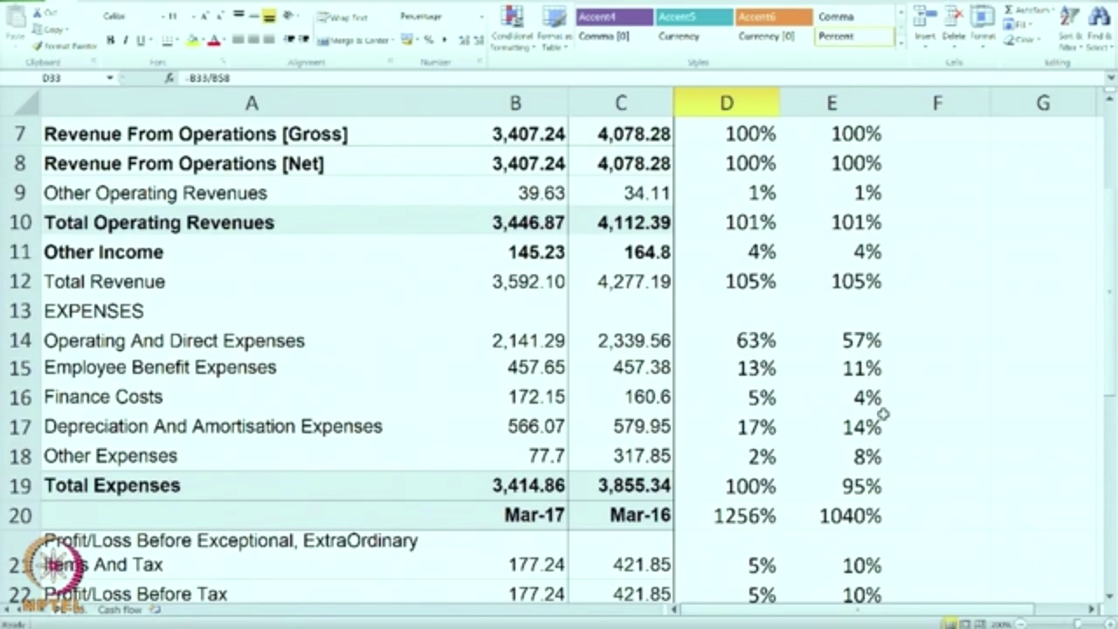
scroll(883, 416, "up", 2)
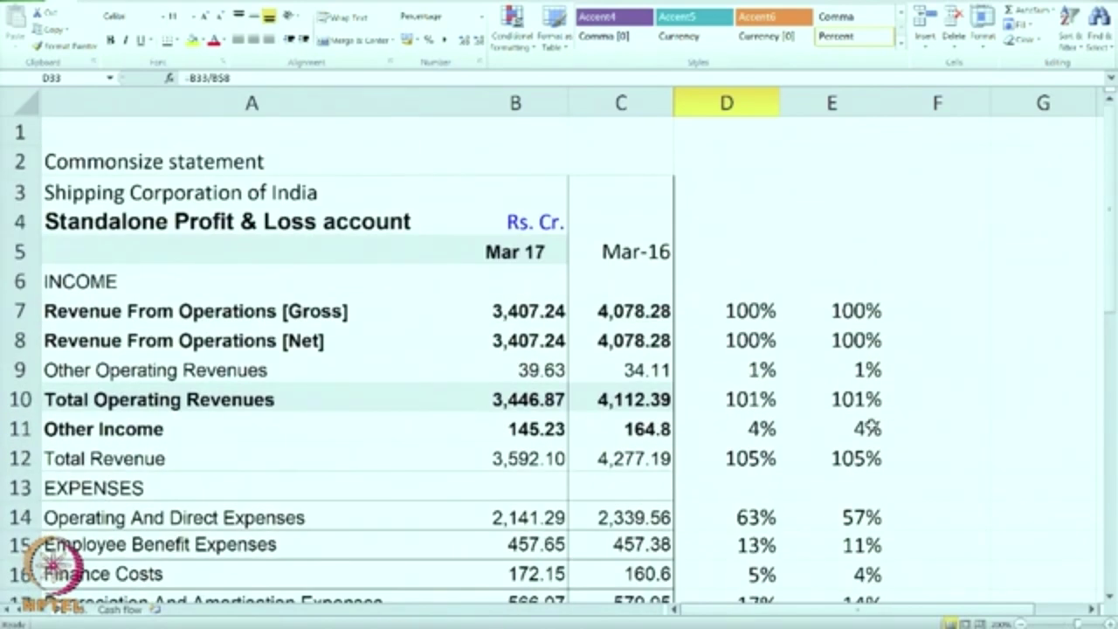
scroll(895, 385, "down", 1)
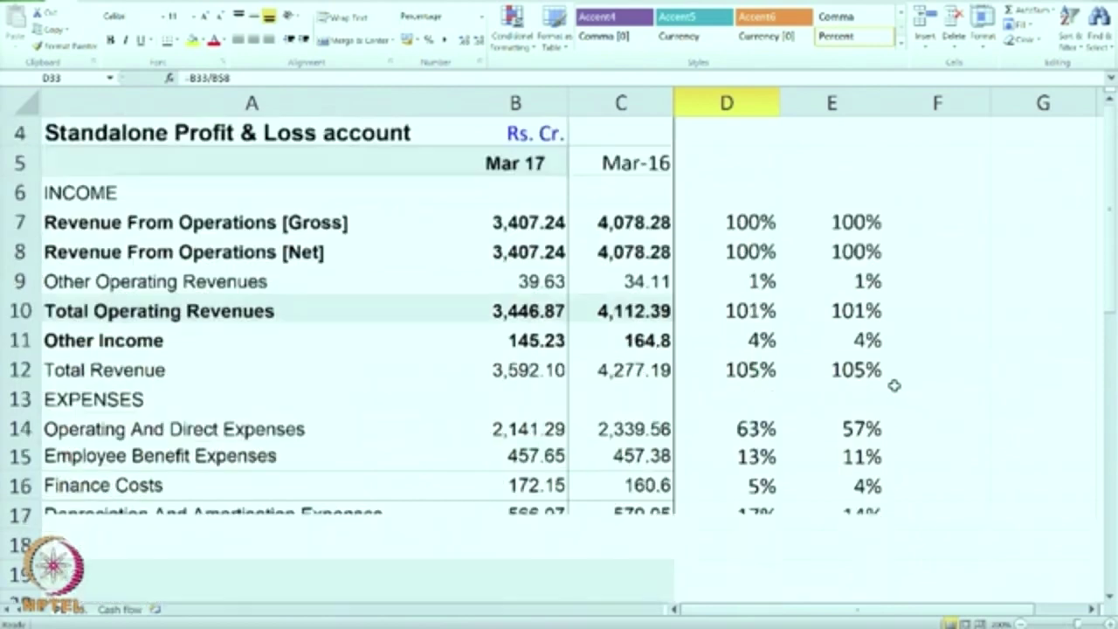
left_click(950, 239)
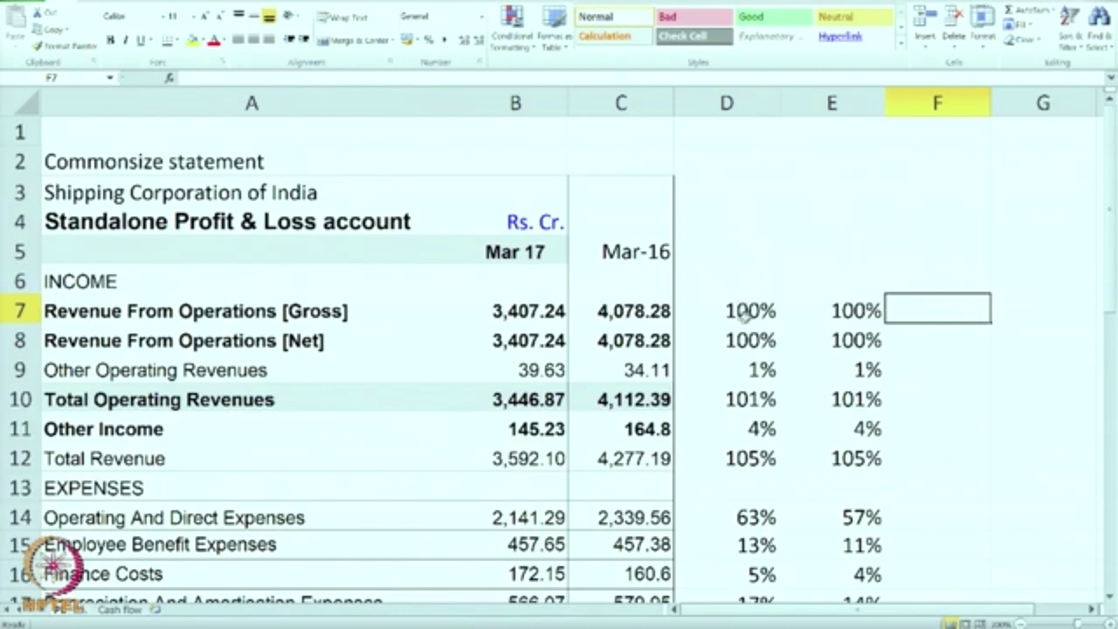
scroll(745, 314, "down", 1)
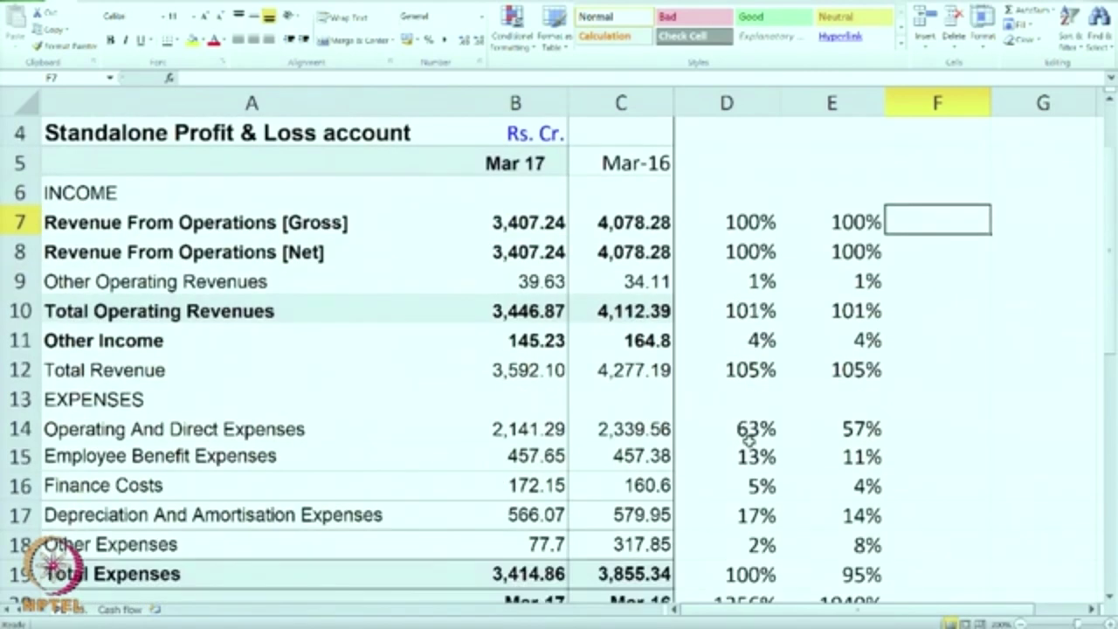
Copy the D14 percentage formula and switch to the Shipping Corporation balance sheet
right_click(750, 431)
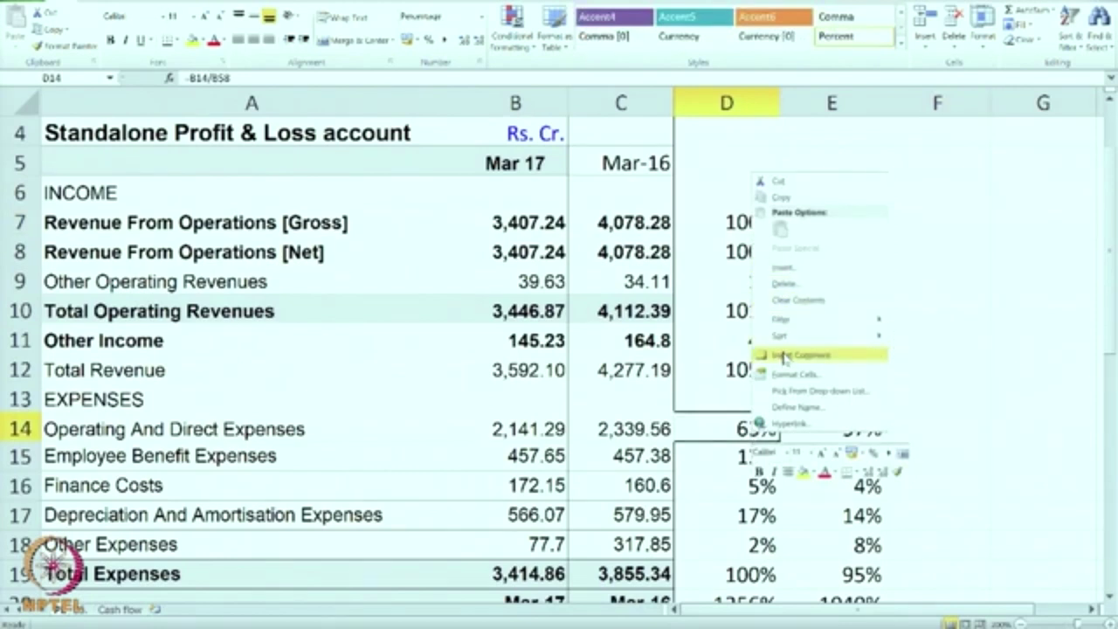
left_click(782, 197)
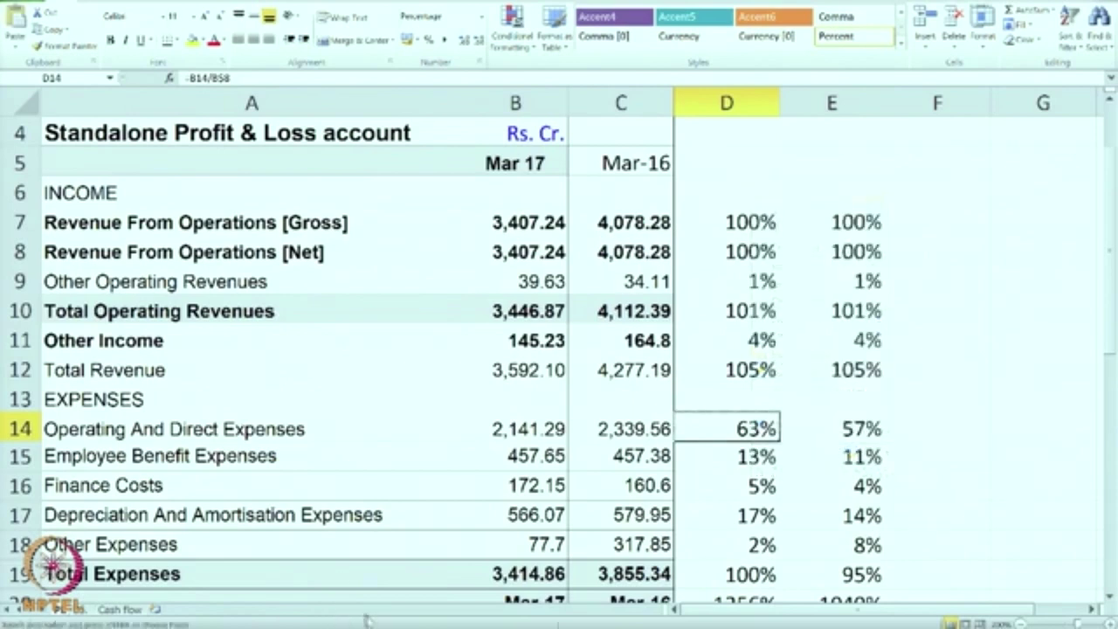
left_click(86, 612)
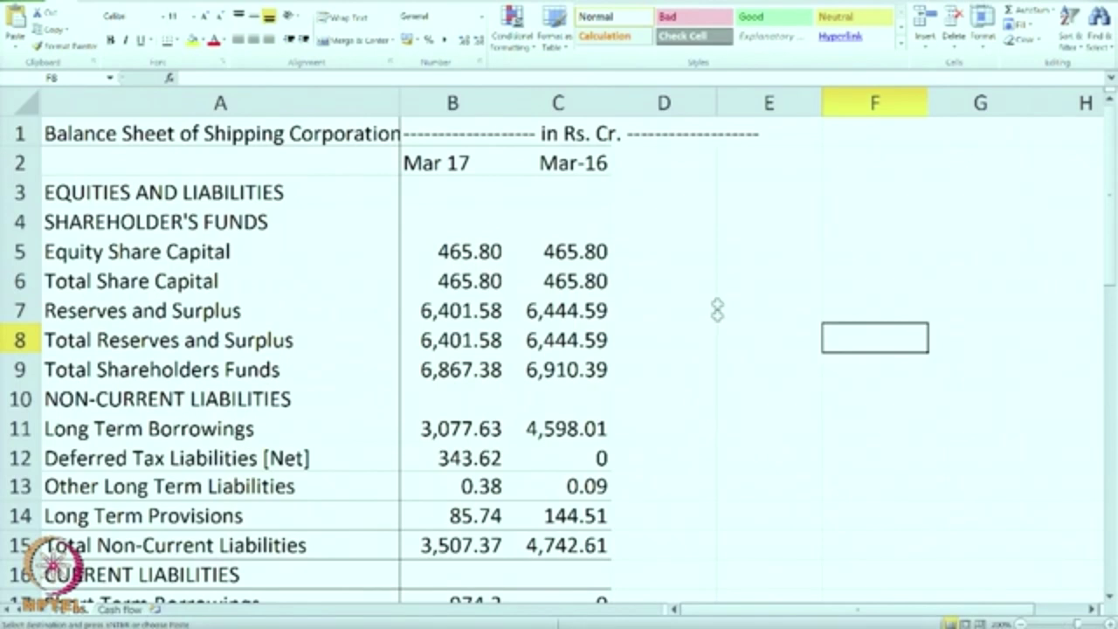
Paste the percentage formula into D5 and fill it across to E5, both showing 7%
right_click(690, 253)
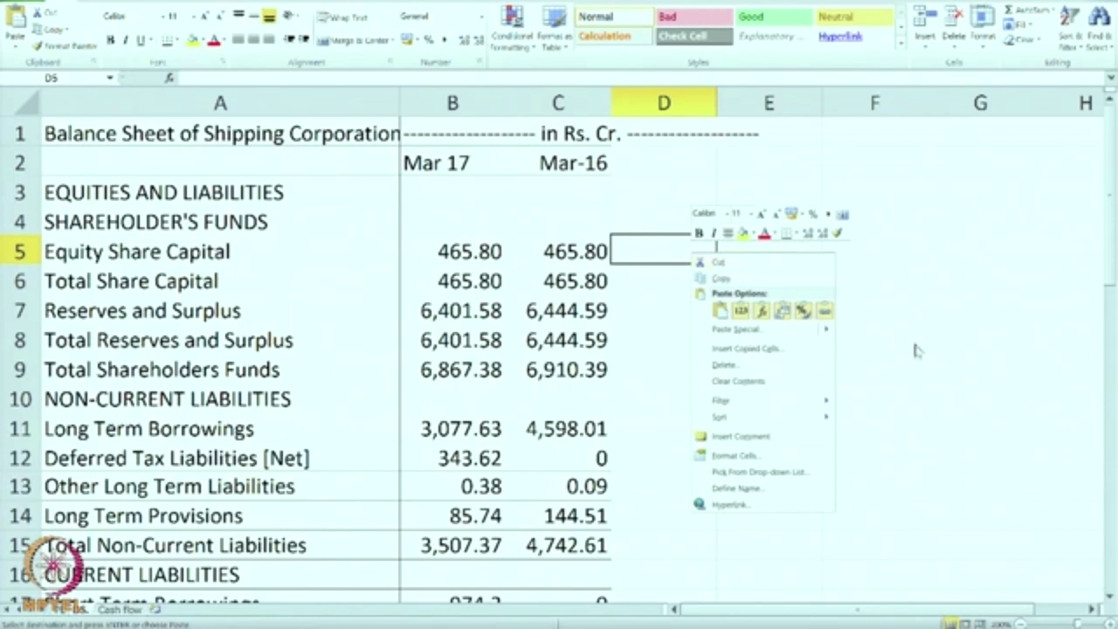
key("Escape")
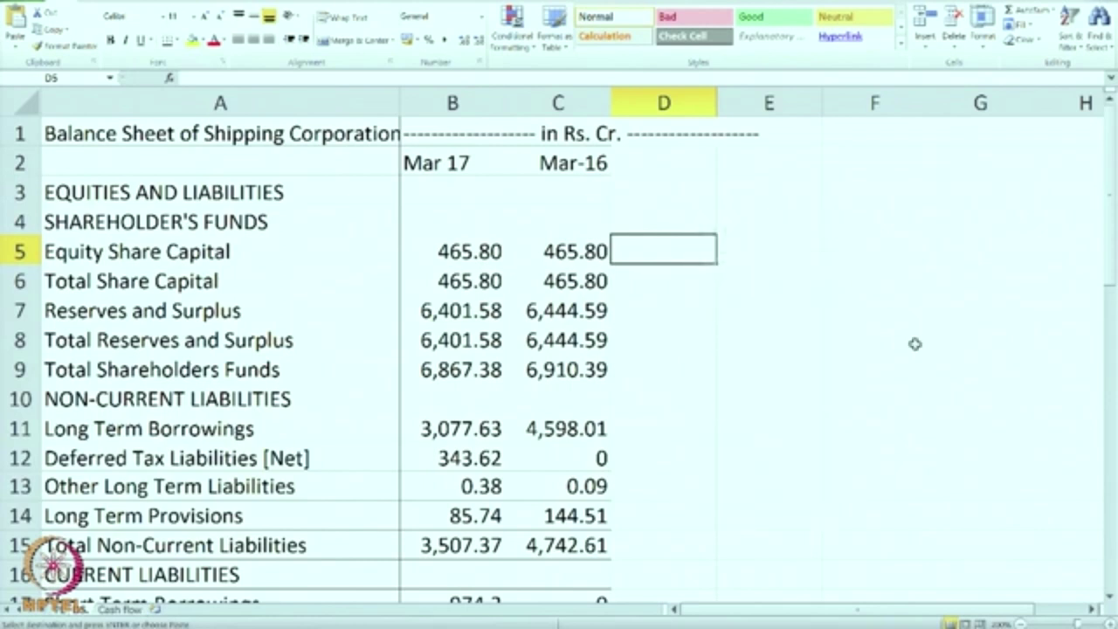
type("7%")
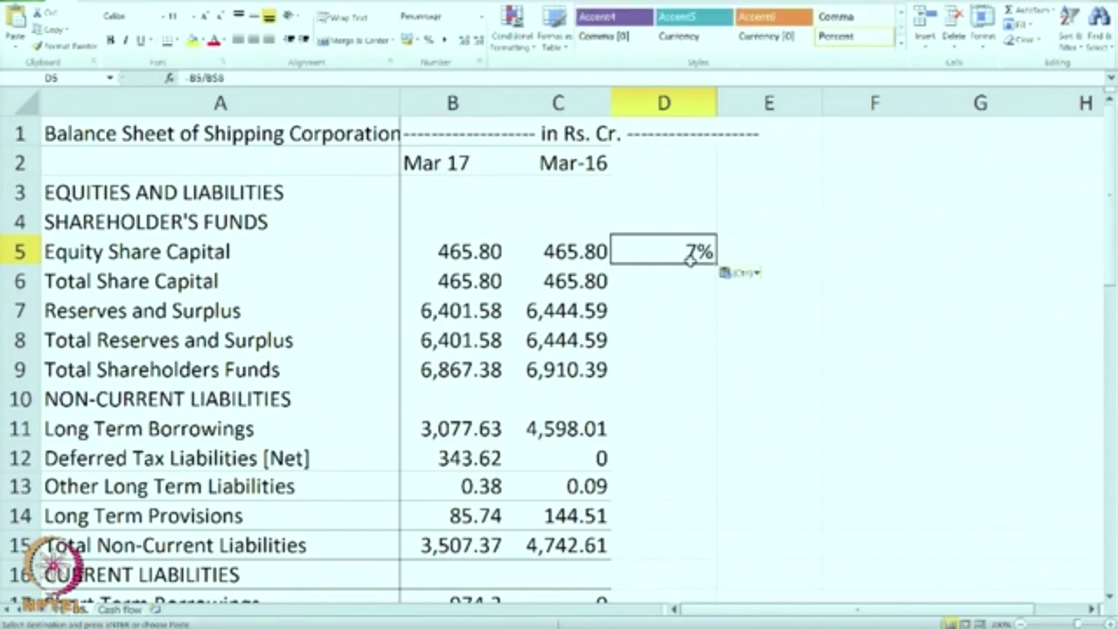
left_click(686, 274)
left_click(684, 255)
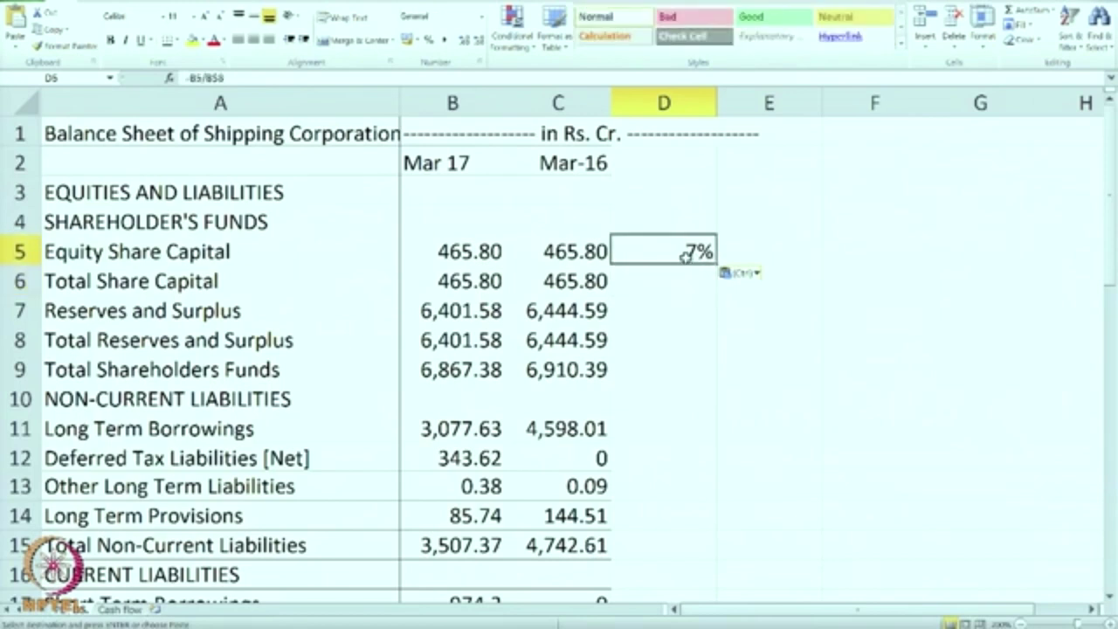
left_click_drag(719, 264, 779, 264)
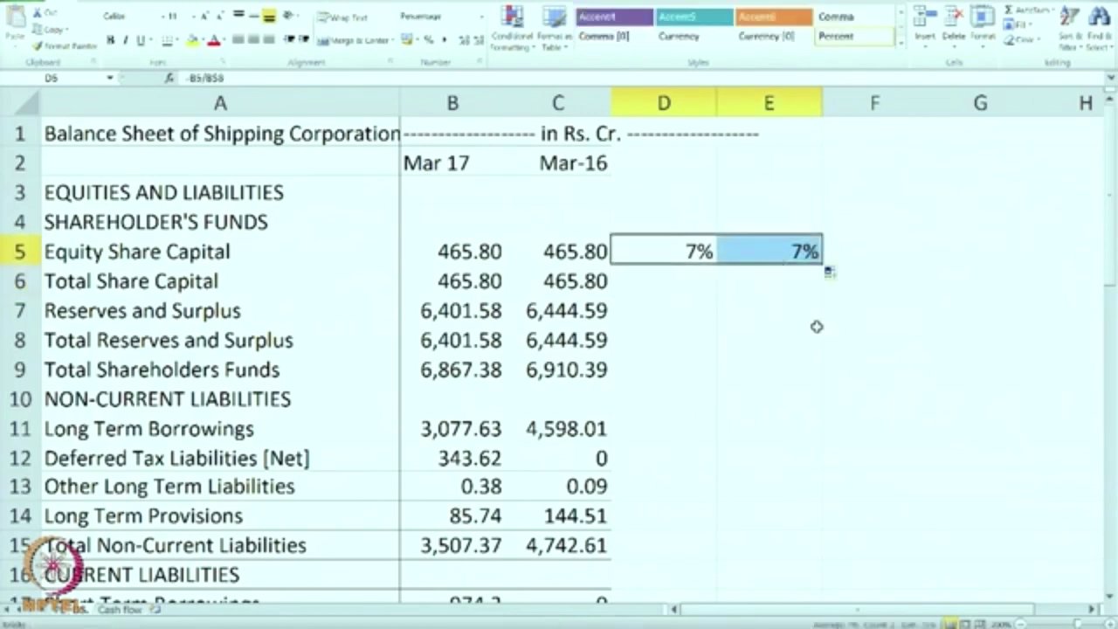
left_click(816, 327)
left_click(699, 251)
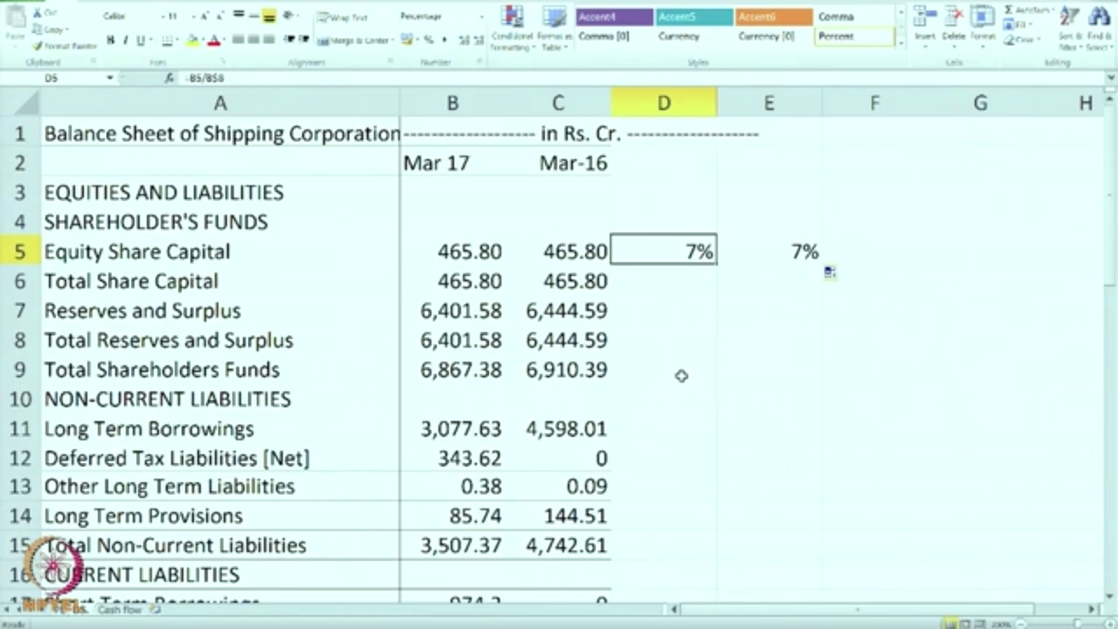
left_click(472, 253)
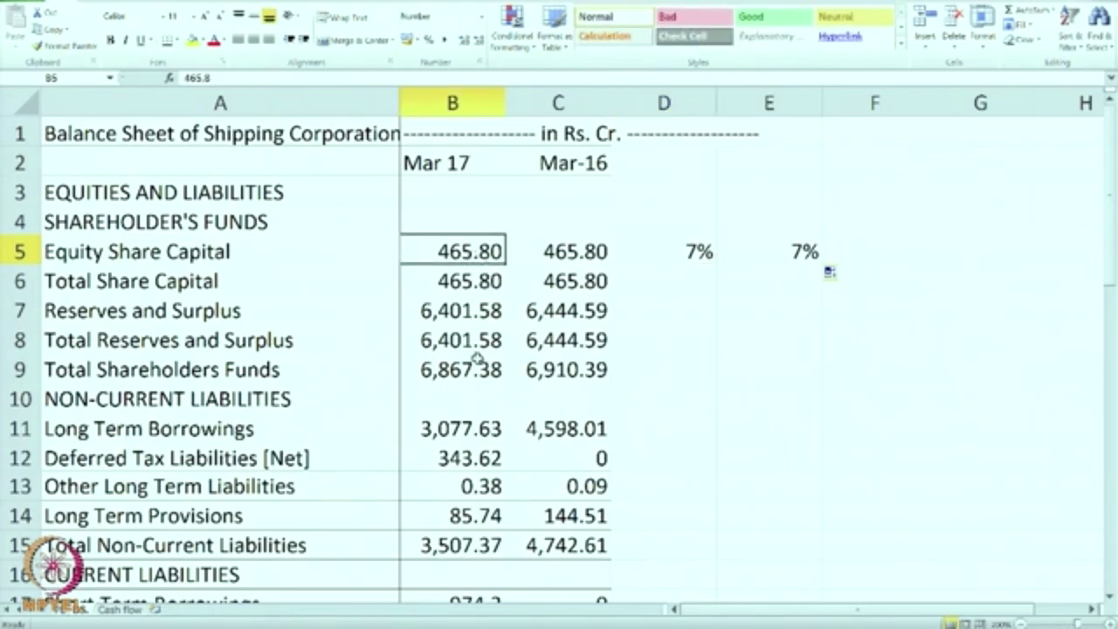
scroll(477, 359, "down", 1)
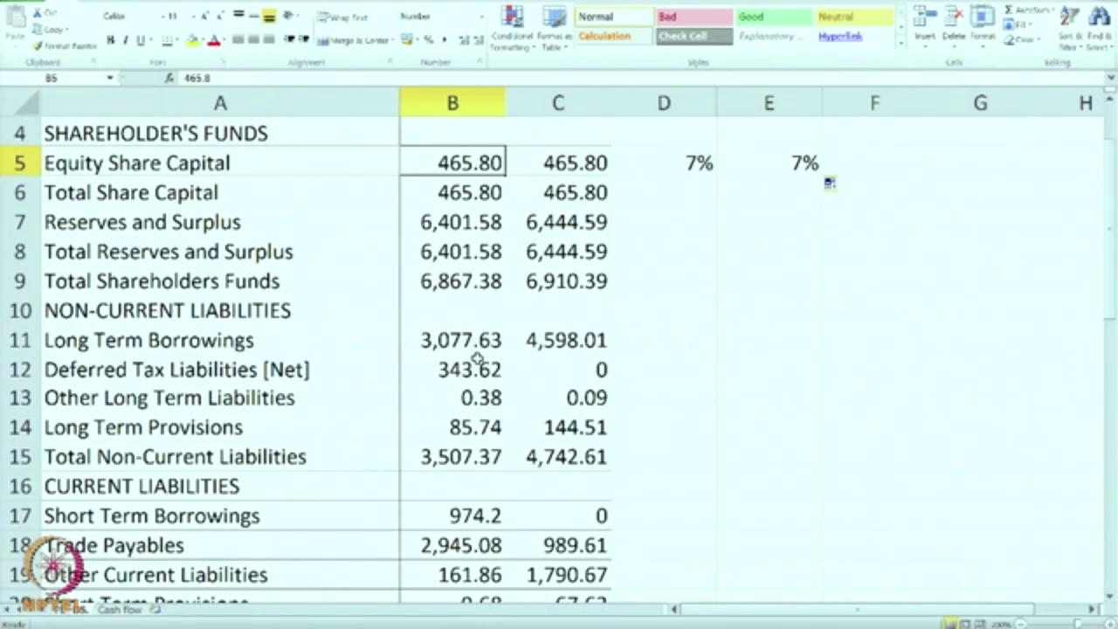
scroll(463, 369, "down", 2)
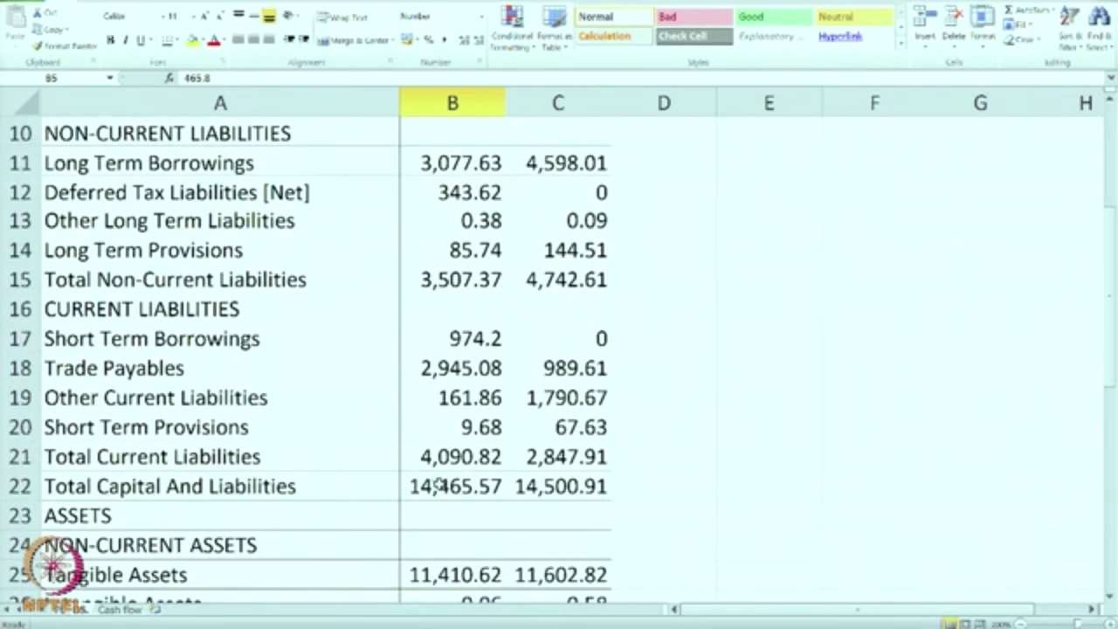
left_click(440, 484)
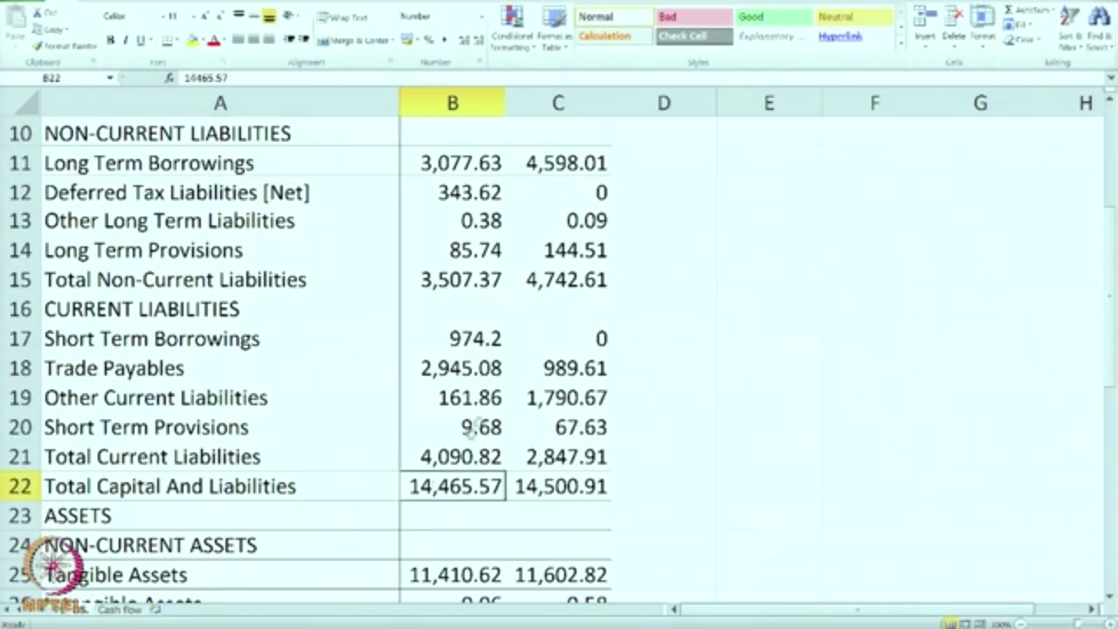
scroll(446, 396, "down", 9)
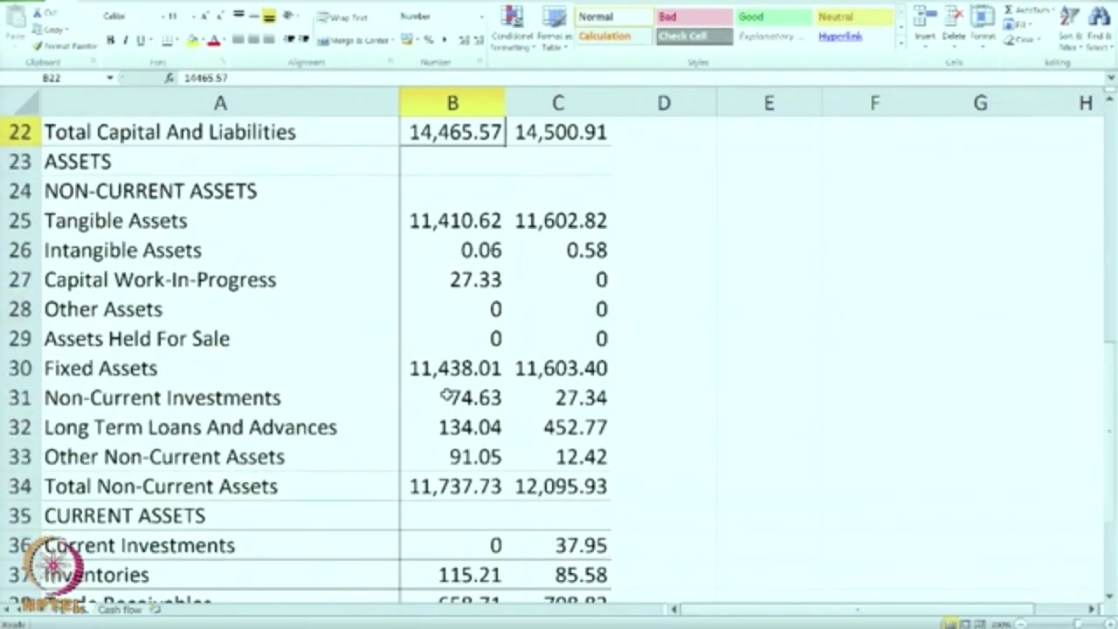
scroll(451, 390, "up", 10)
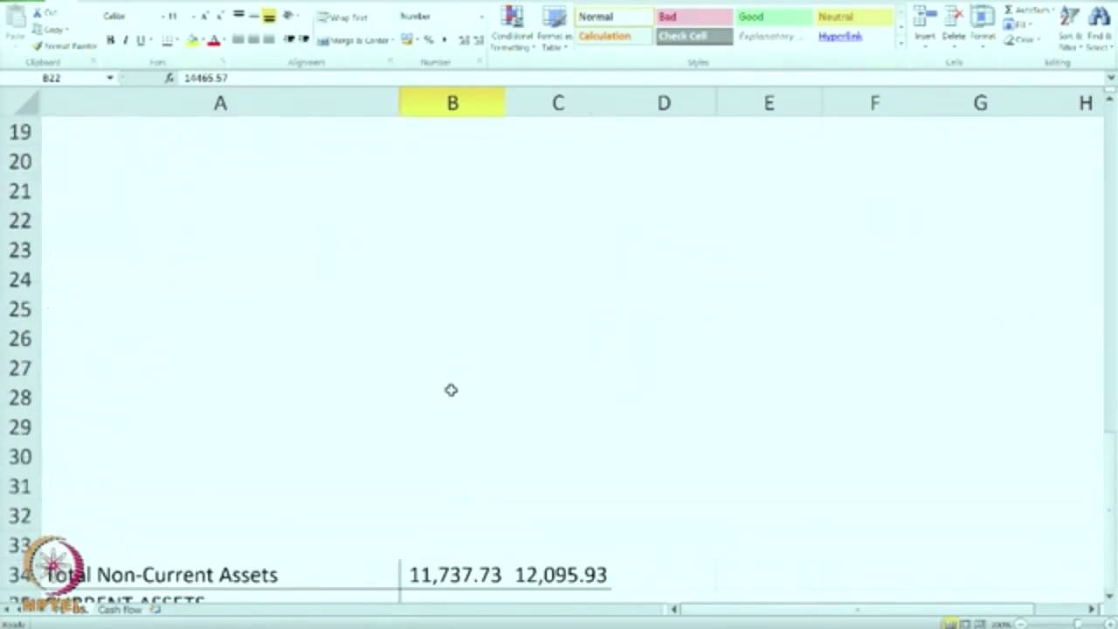
scroll(450, 390, "up", 1)
scroll(451, 389, "down", 2)
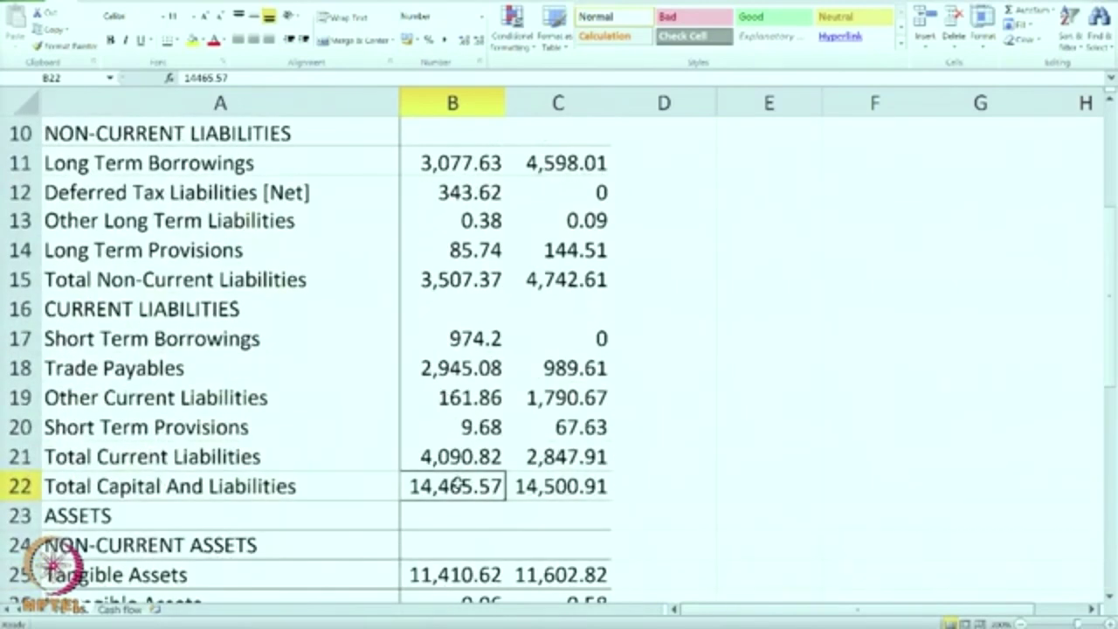
scroll(567, 447, "up", 3)
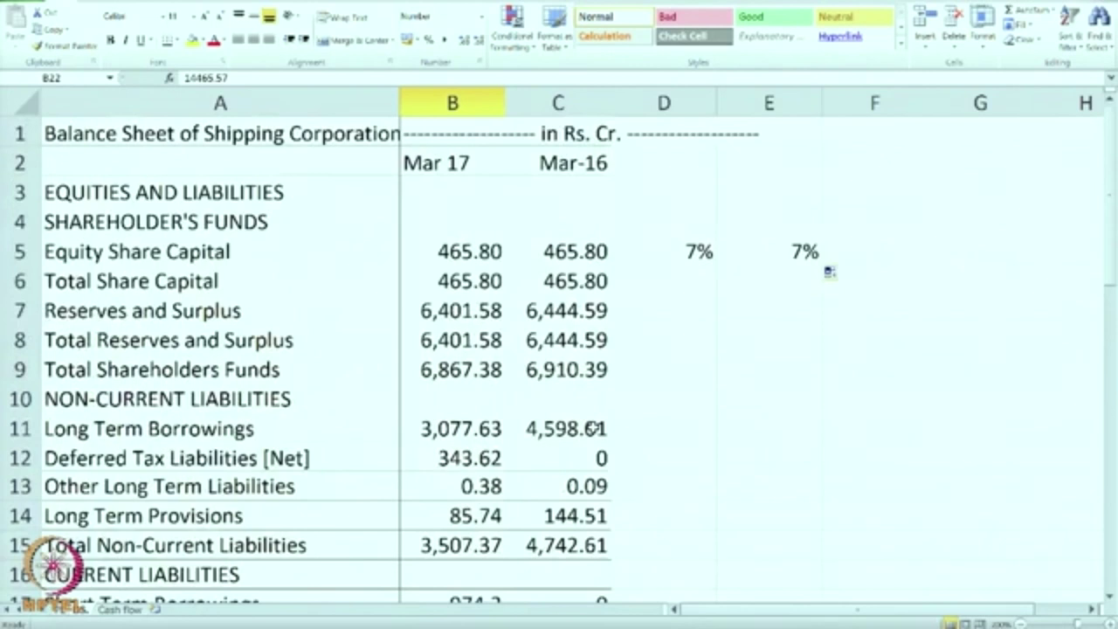
left_click(664, 253)
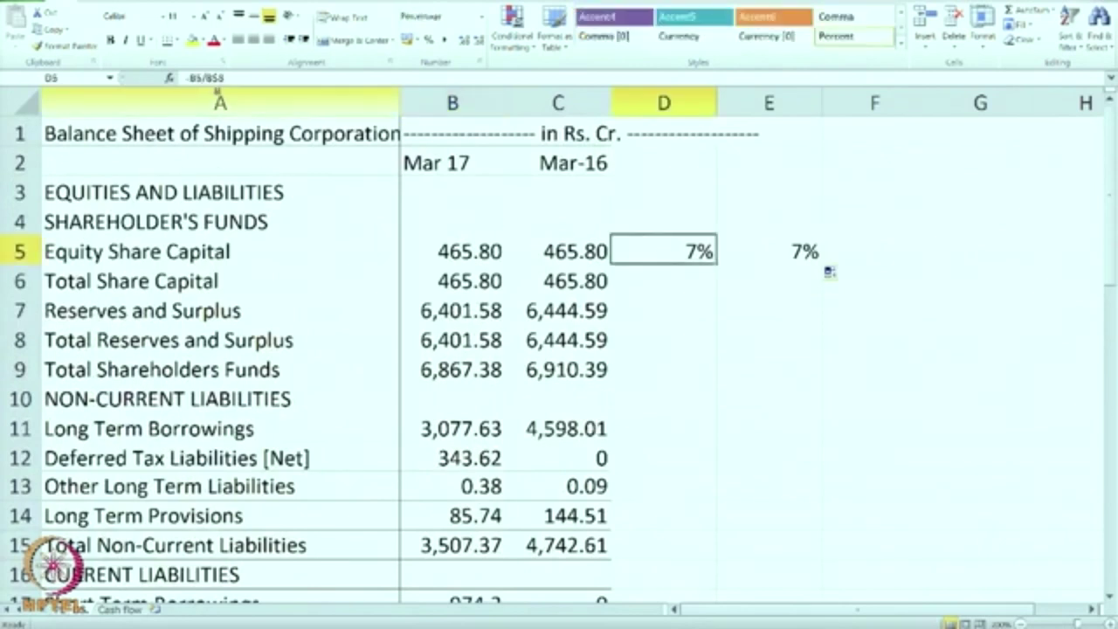
Correct D5's divisor so the formula reads =B5/B$22
left_click(250, 78)
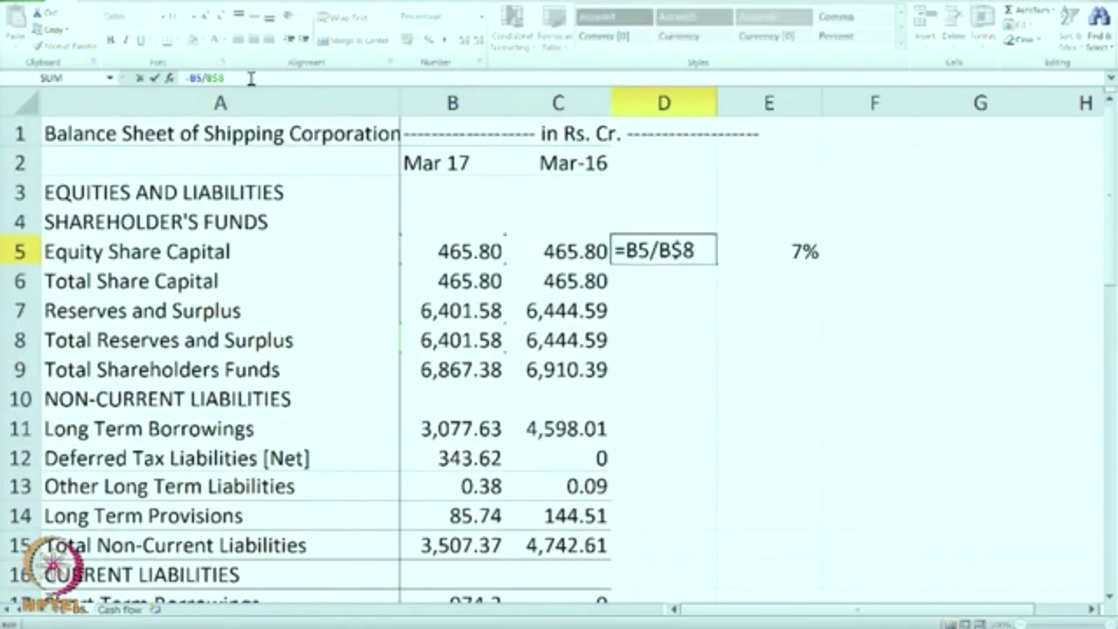
key("BackSpace")
type("22")
key("Return")
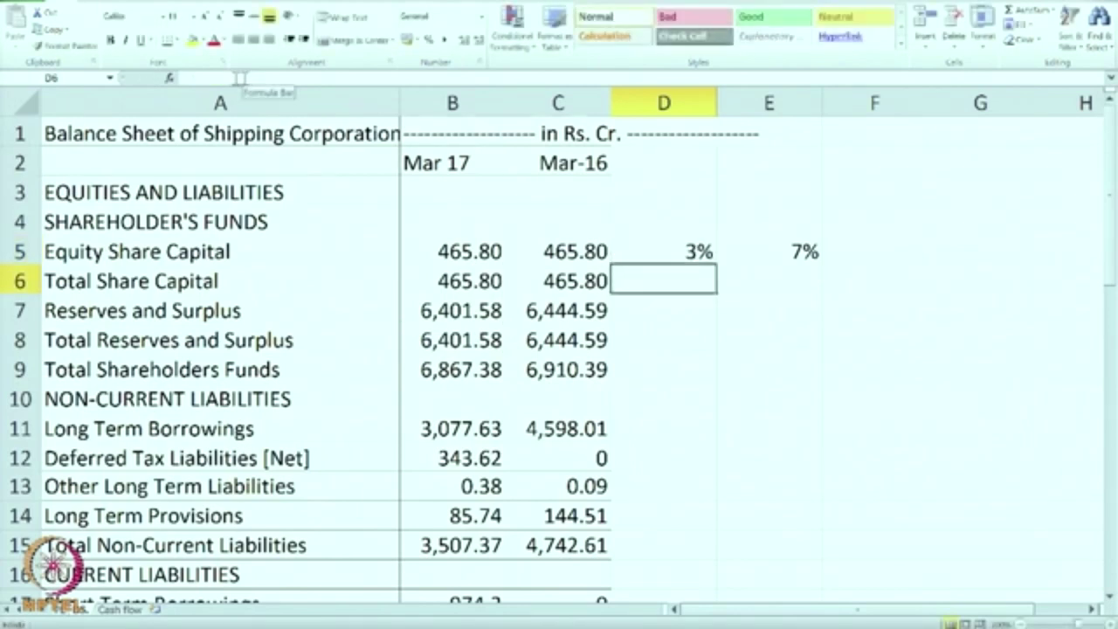
Fill the D5 formula across to E5, then down to row 43
left_click(671, 251)
left_click_drag(717, 262, 762, 269)
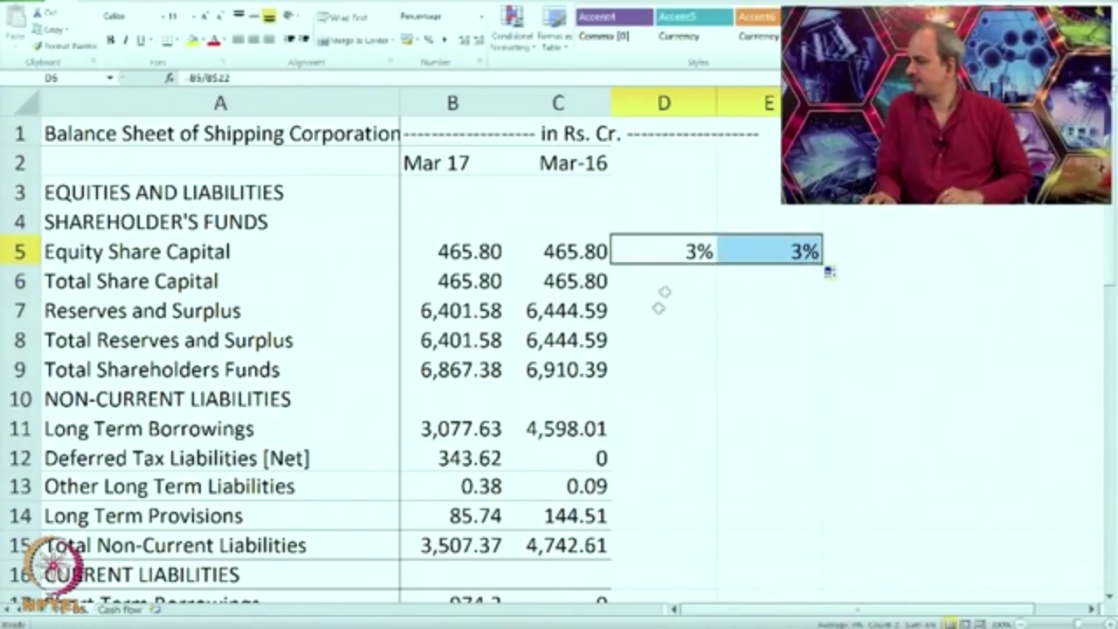
left_click_drag(670, 253, 826, 501)
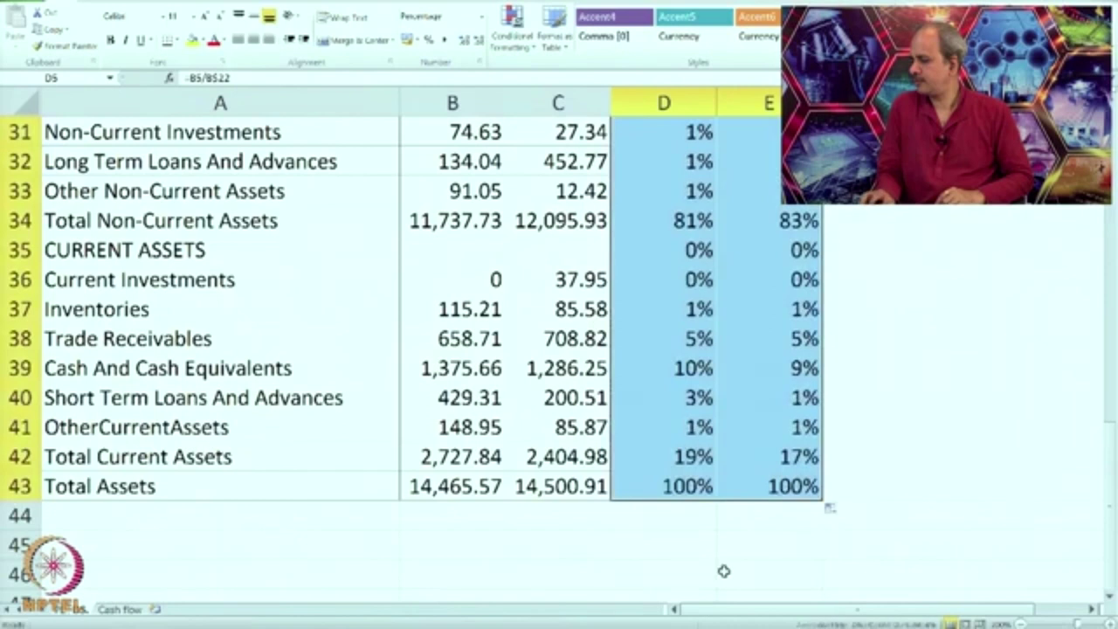
left_click(985, 517)
scroll(985, 518, "up", 5)
scroll(985, 518, "up", 1)
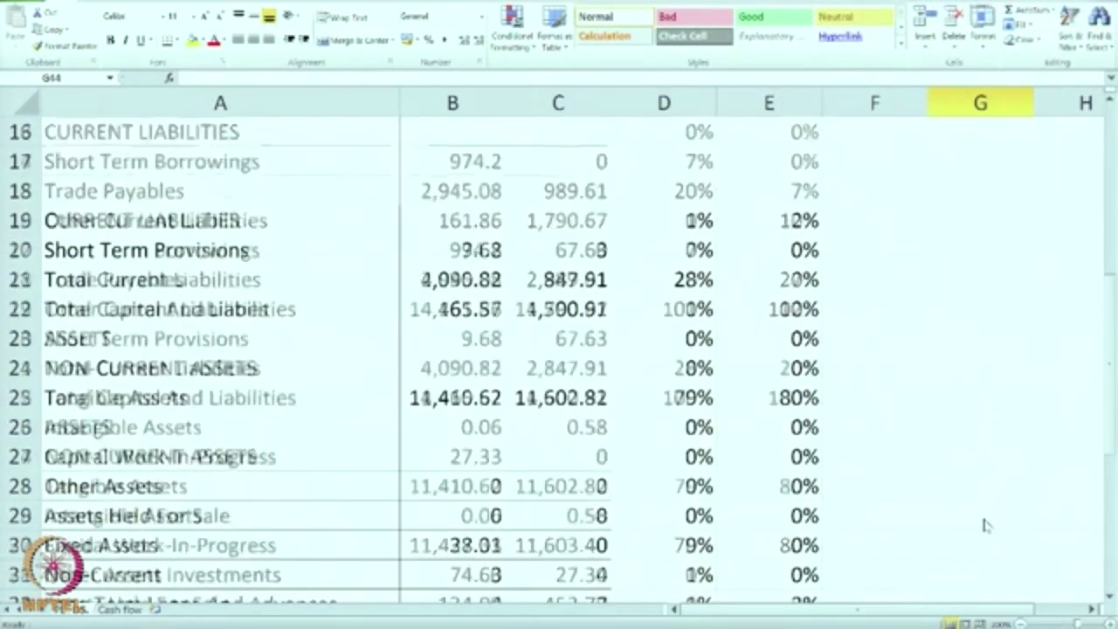
scroll(958, 423, "up", 3)
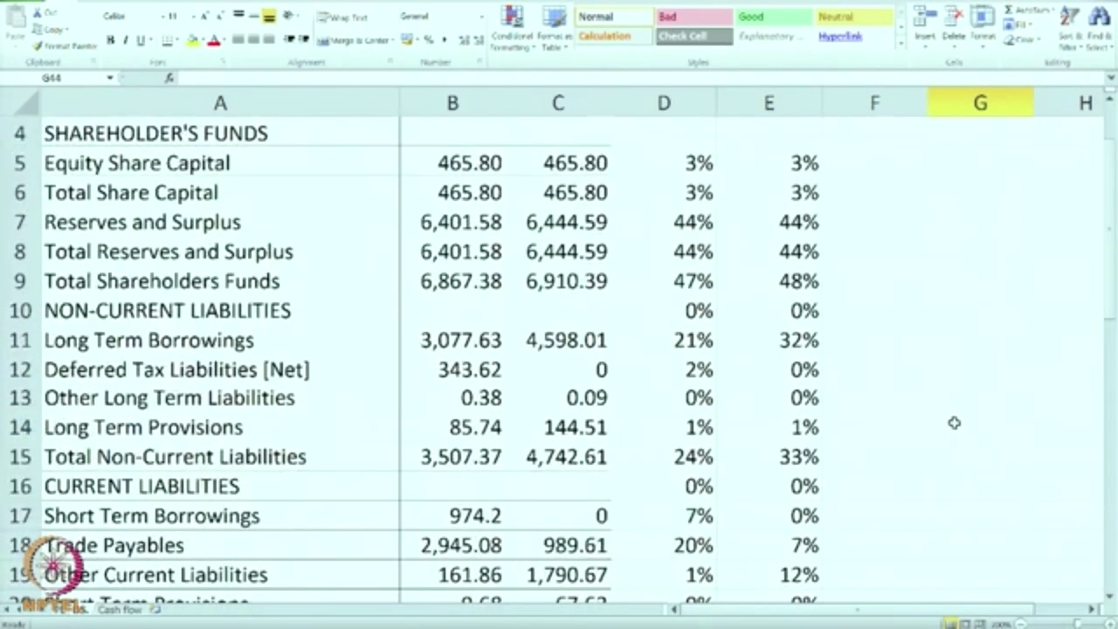
scroll(955, 422, "up", 1)
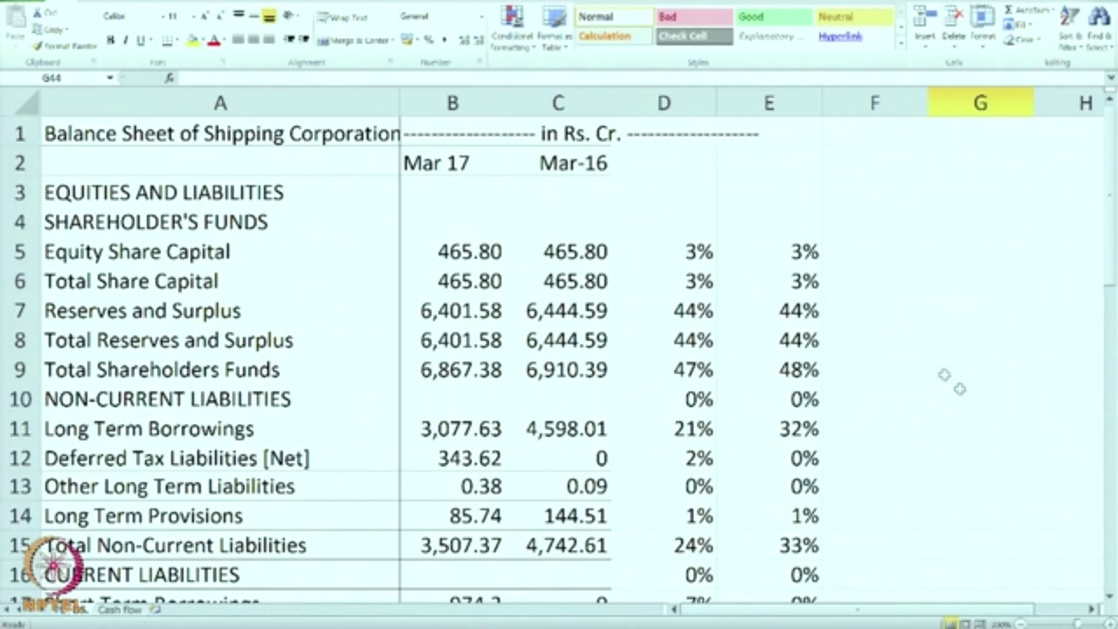
left_click(783, 280)
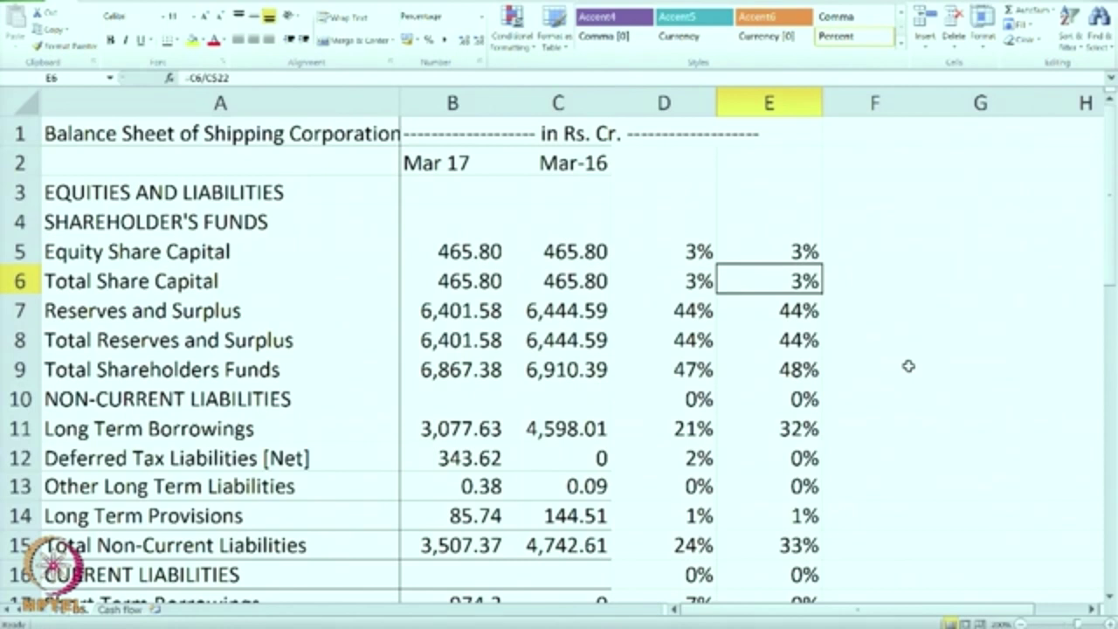
left_click(810, 314)
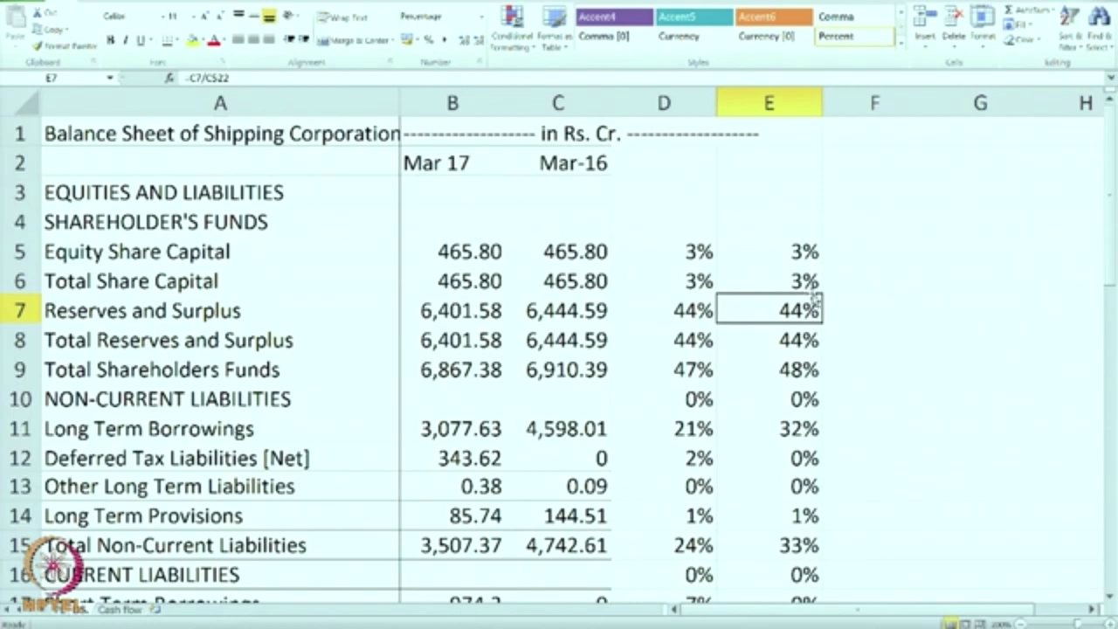
left_click(788, 276)
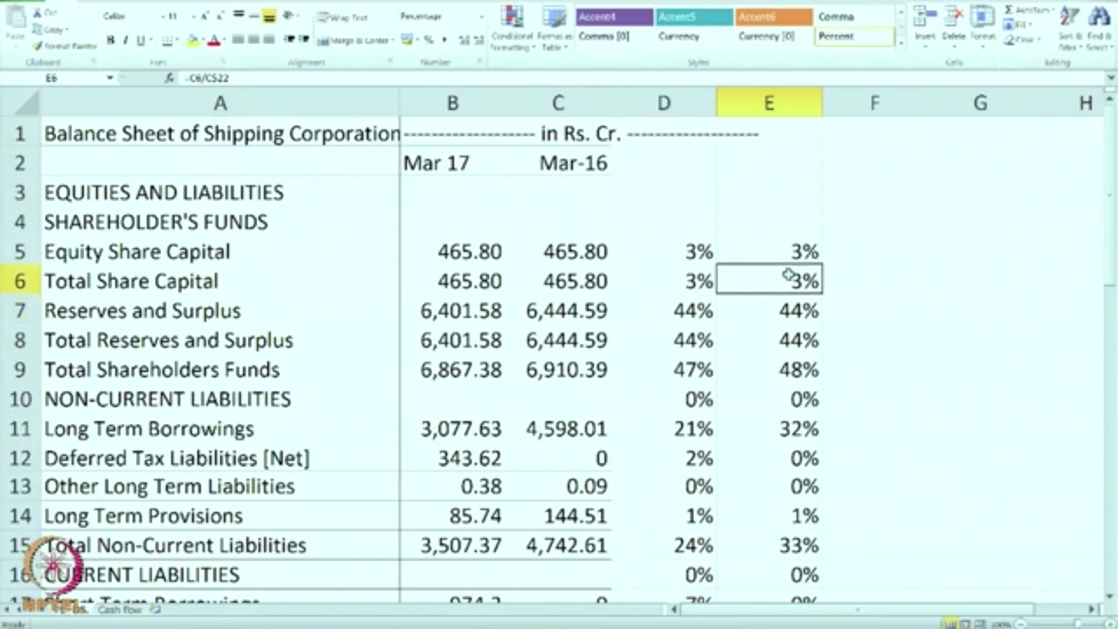
left_click(789, 314)
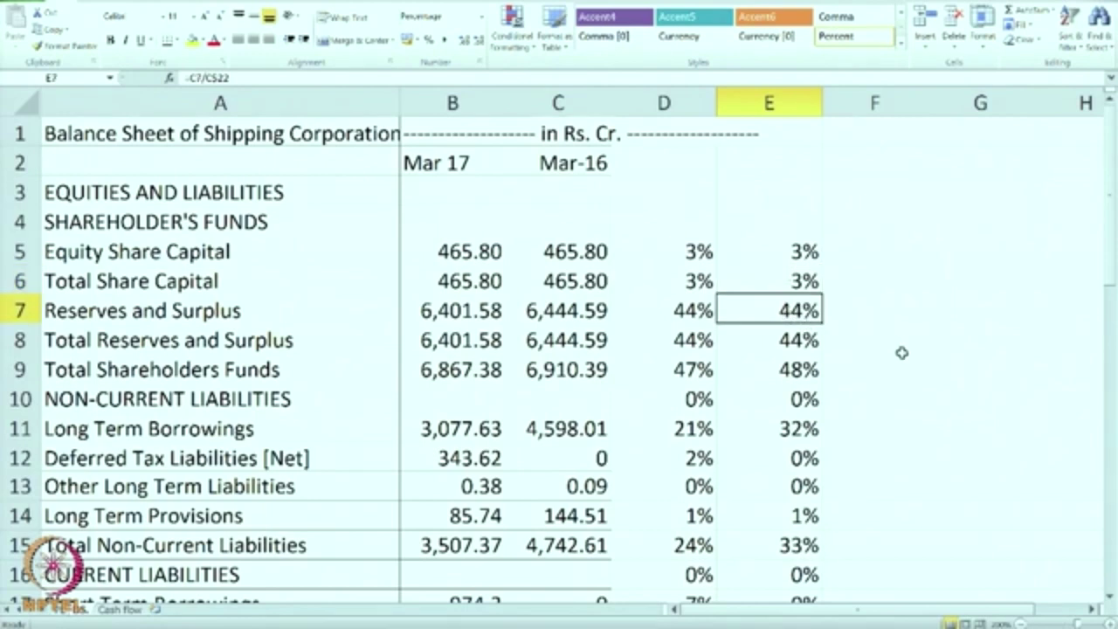
left_click(685, 368)
left_click(780, 371)
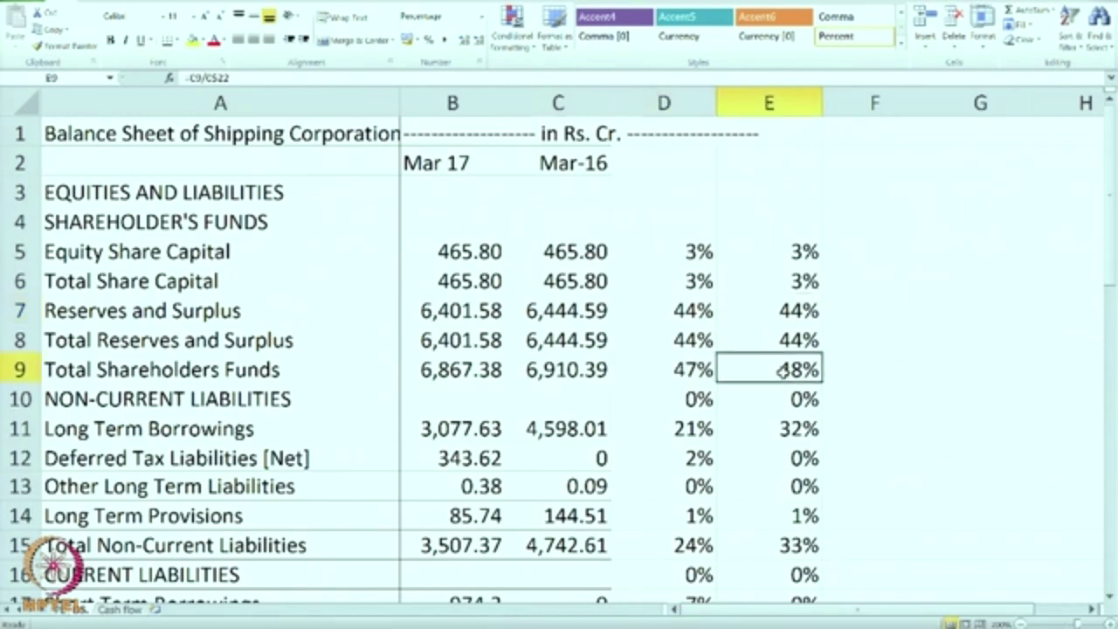
left_click(677, 376)
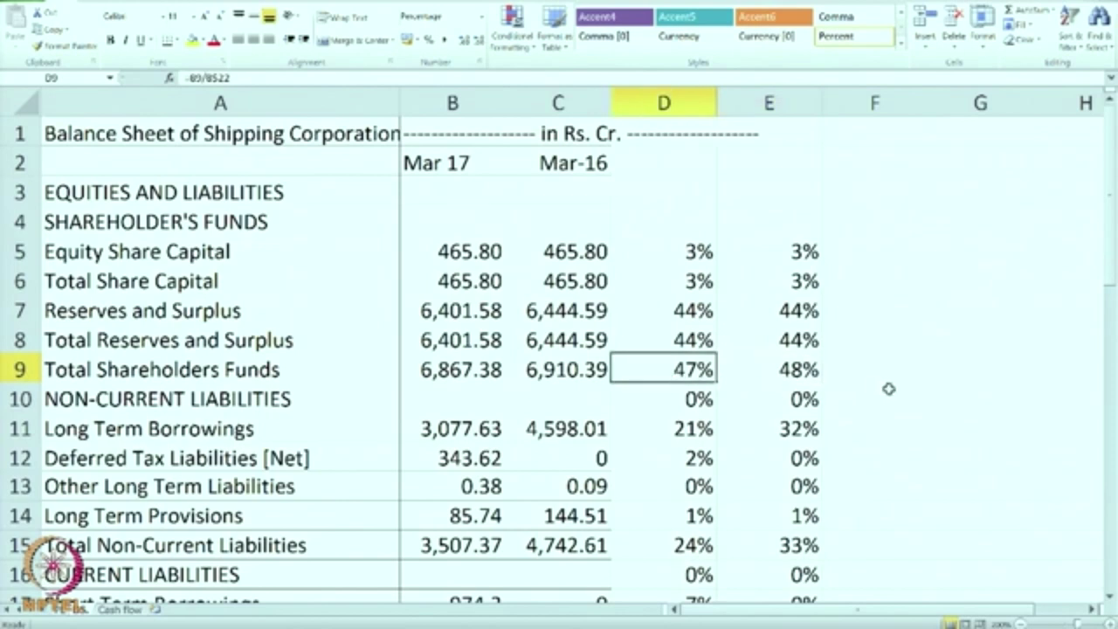
scroll(872, 382, "down", 1)
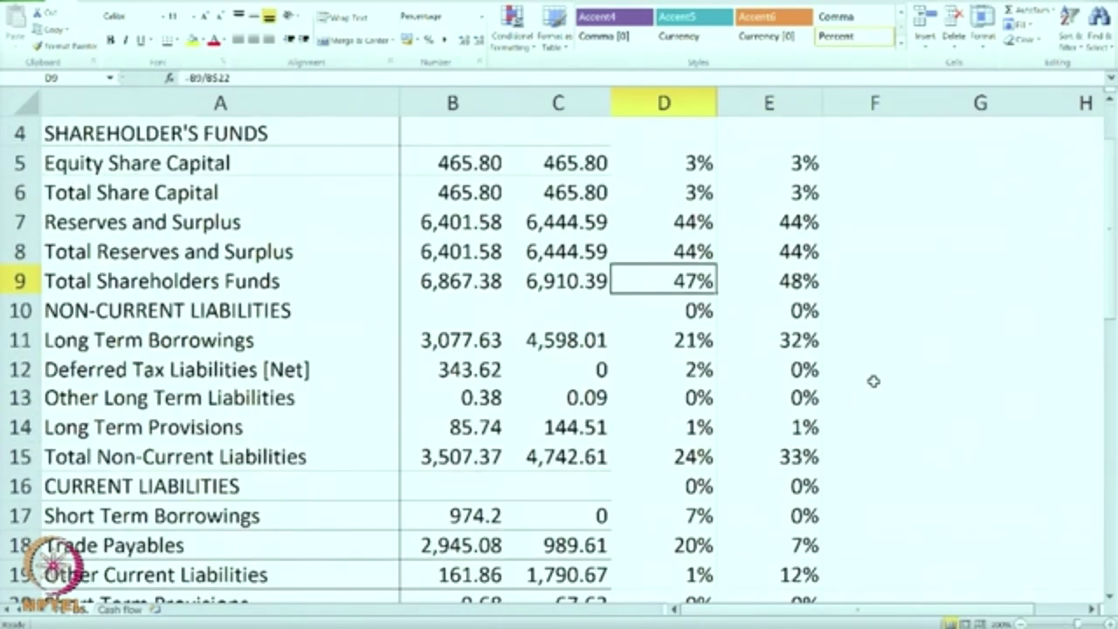
left_click(796, 341)
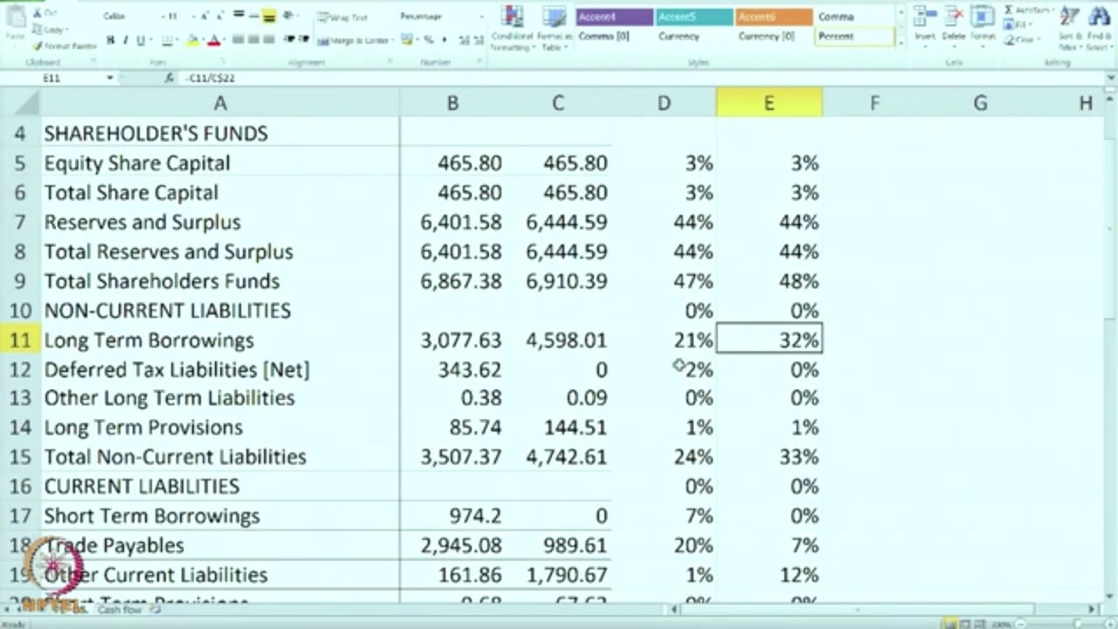
left_click(690, 343)
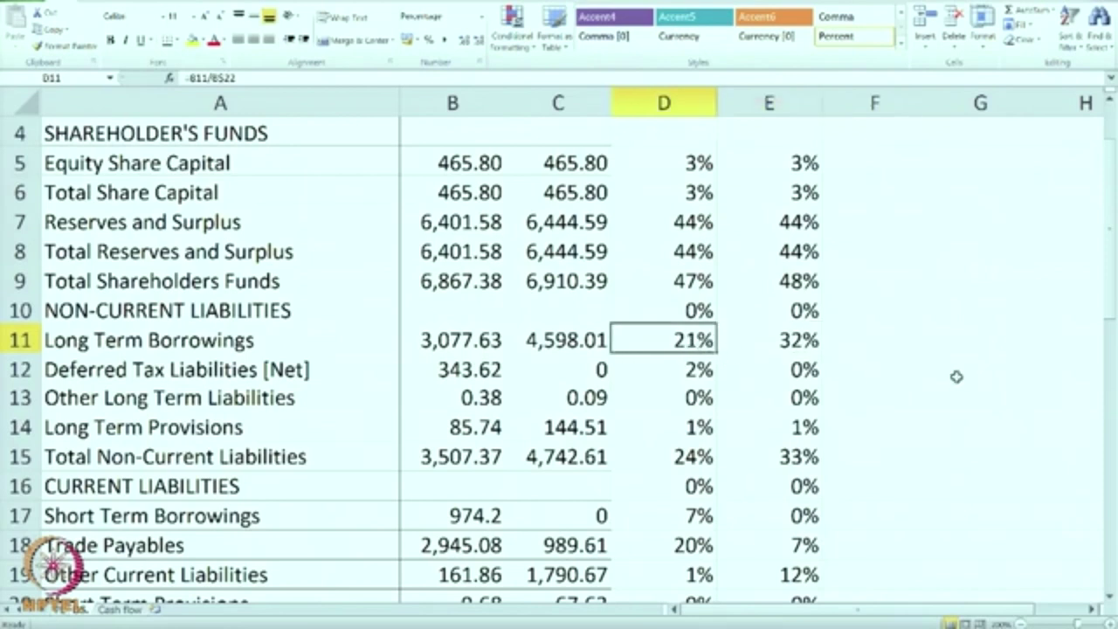
scroll(956, 376, "down", 1)
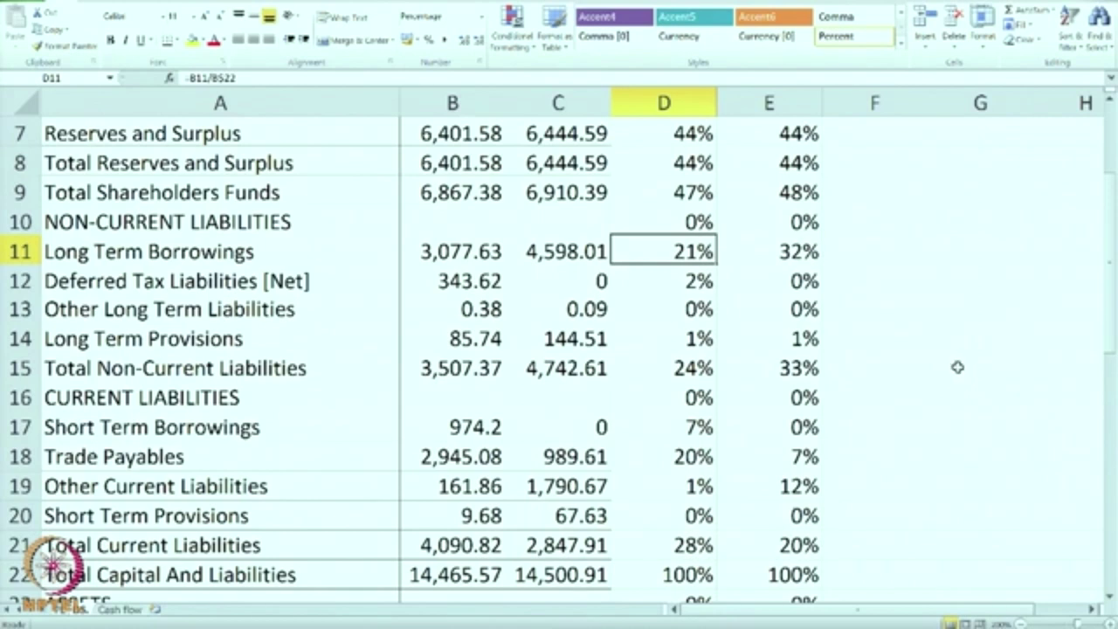
left_click(798, 369)
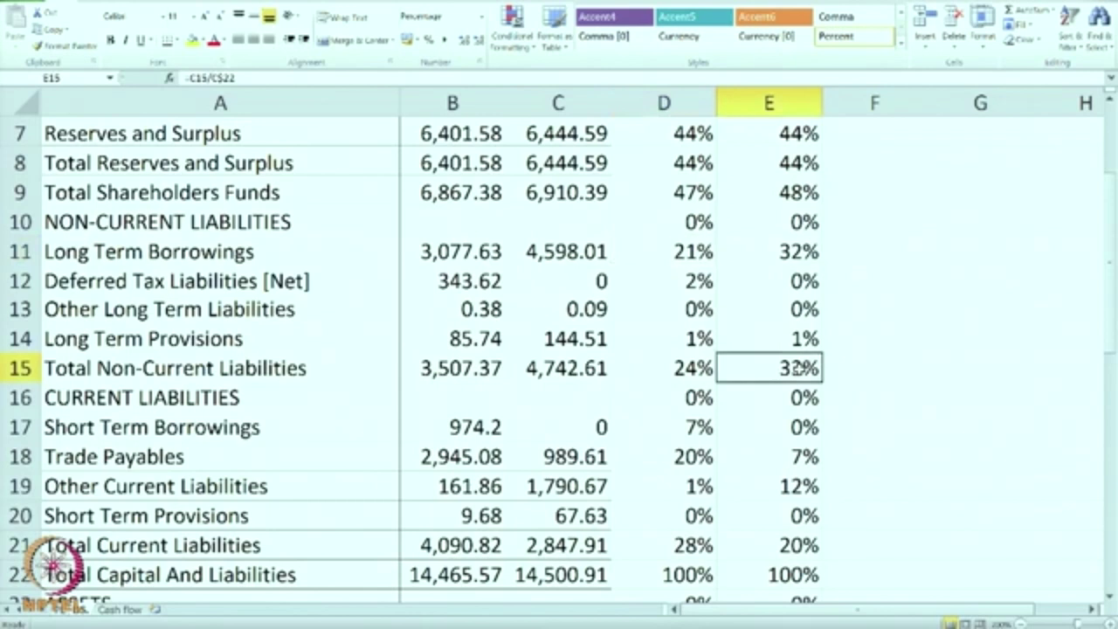
left_click(671, 375)
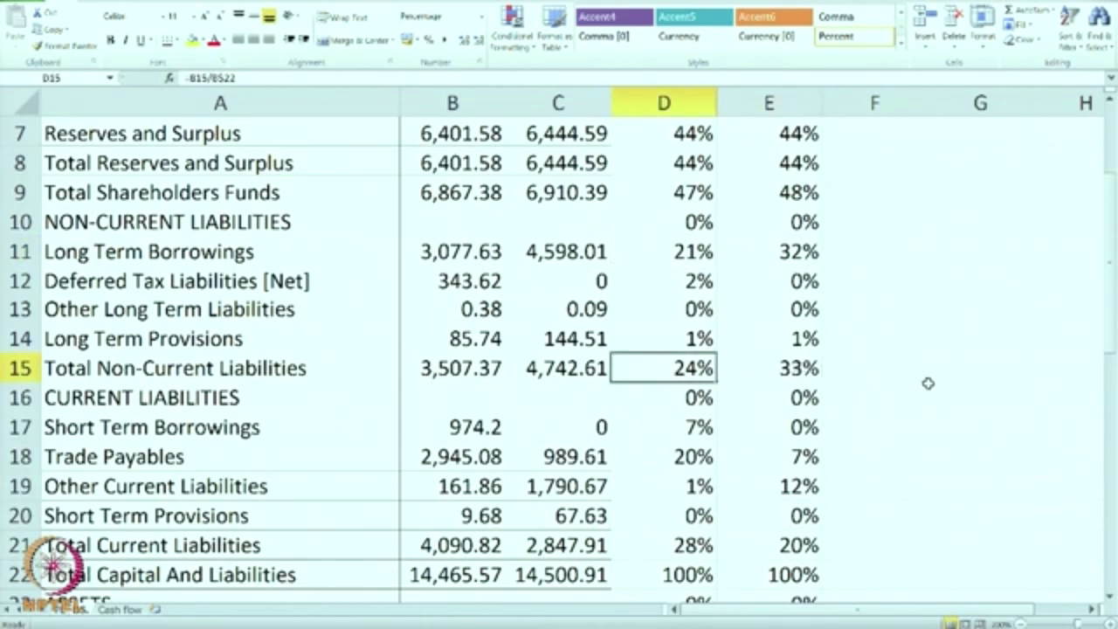
scroll(905, 382, "down", 1)
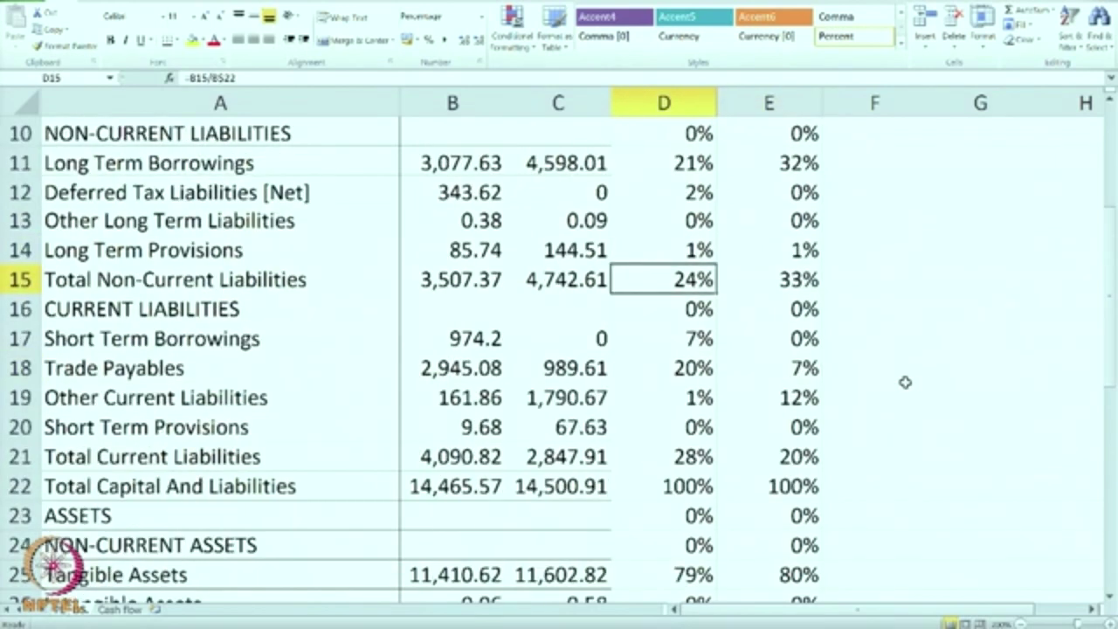
scroll(906, 382, "down", 1)
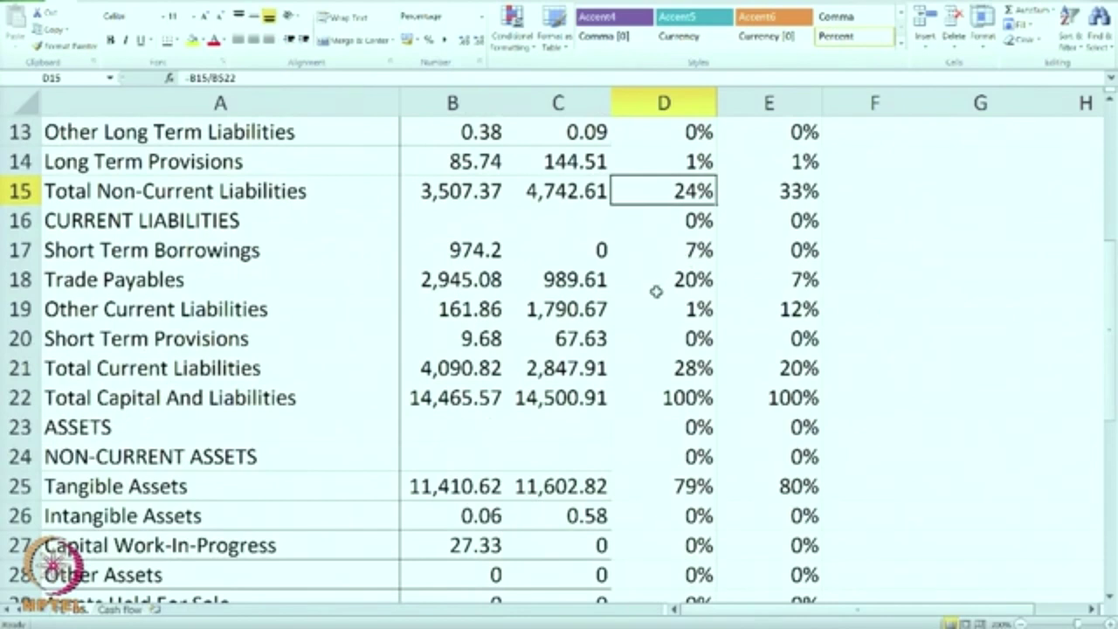
left_click(781, 252)
left_click(657, 252)
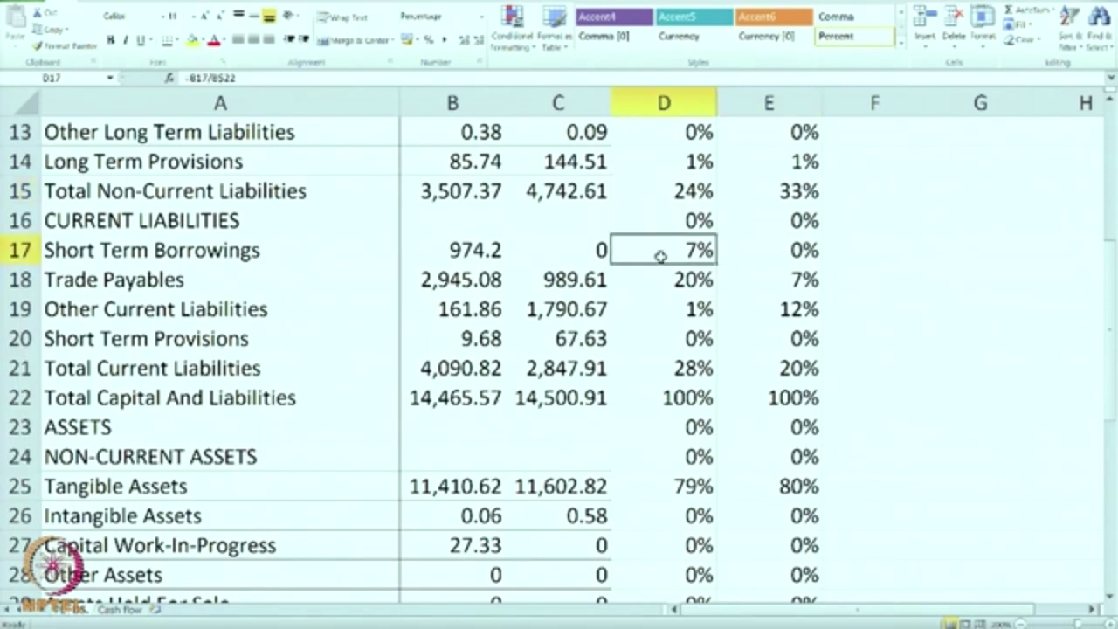
left_click(801, 278)
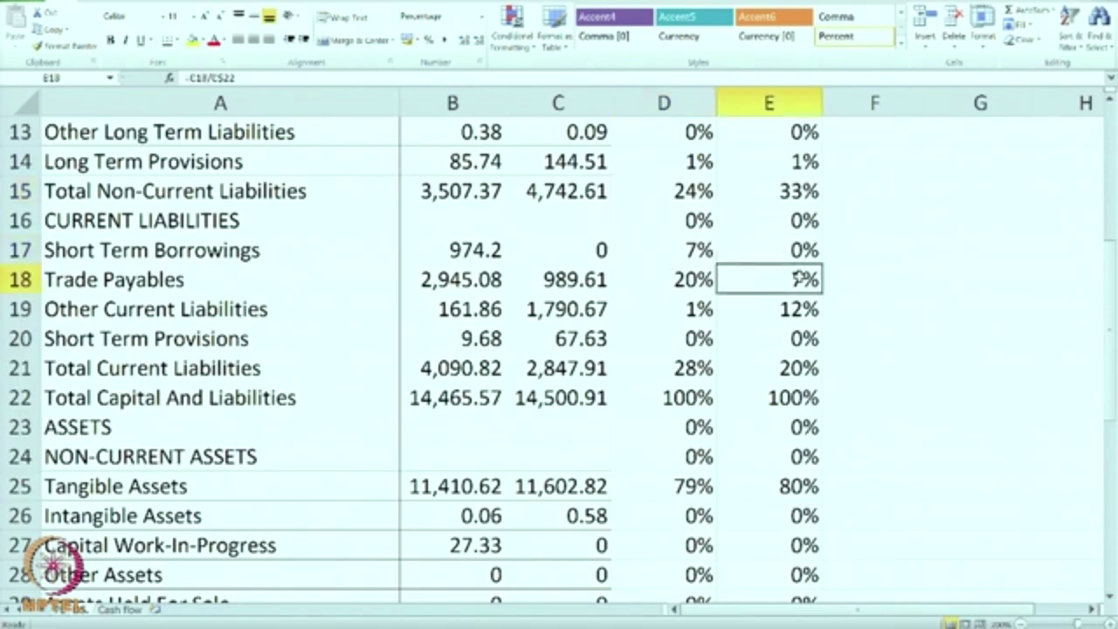
left_click(669, 282)
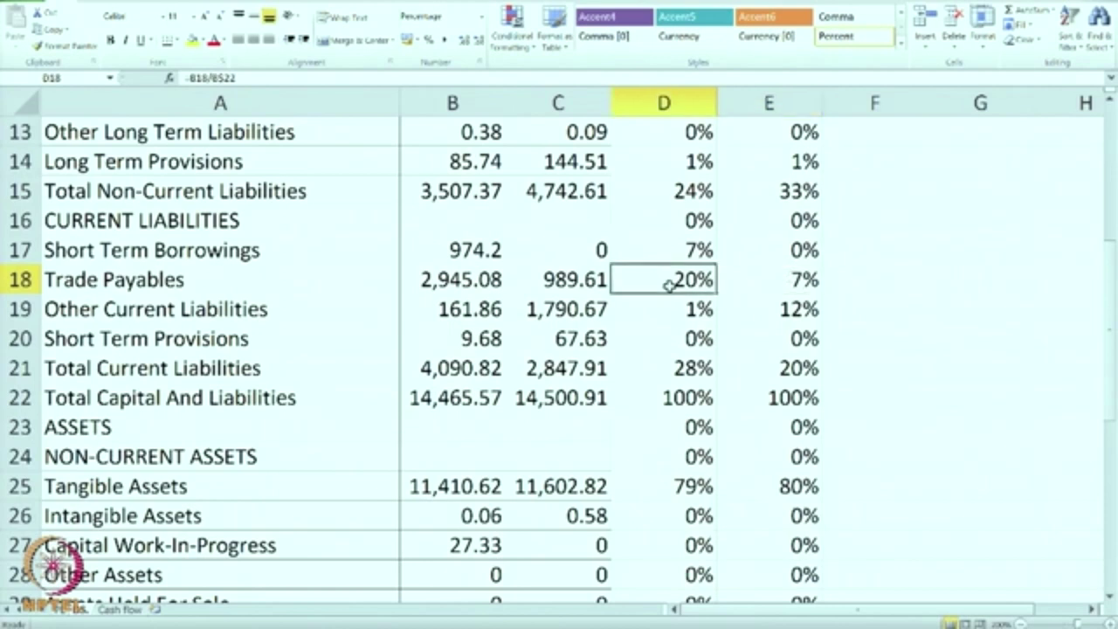
left_click(791, 317)
left_click(683, 314)
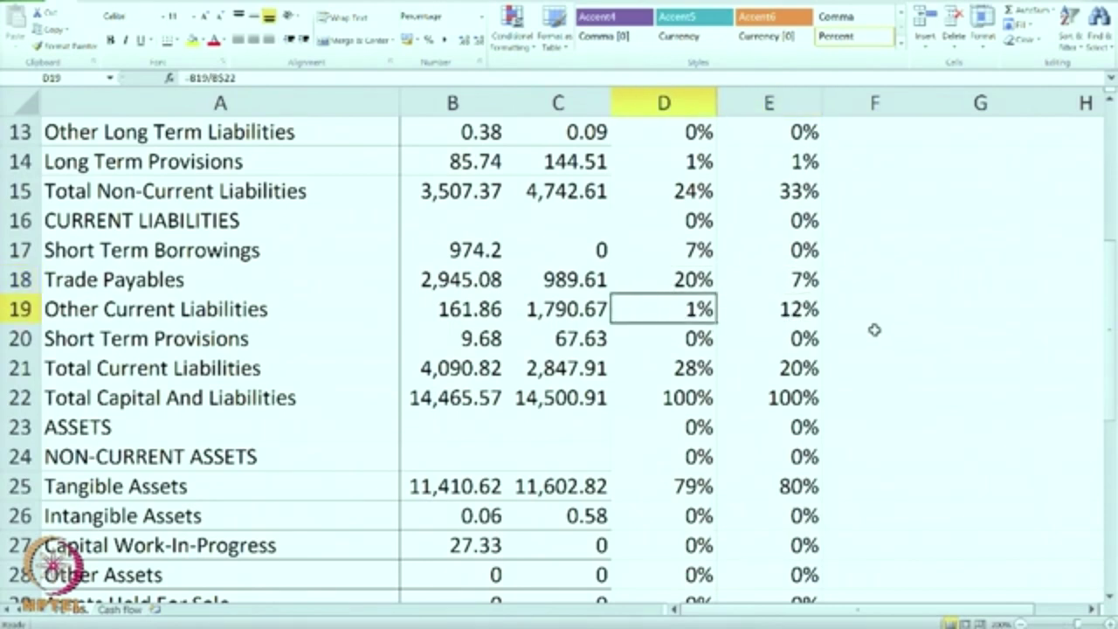
left_click(796, 368)
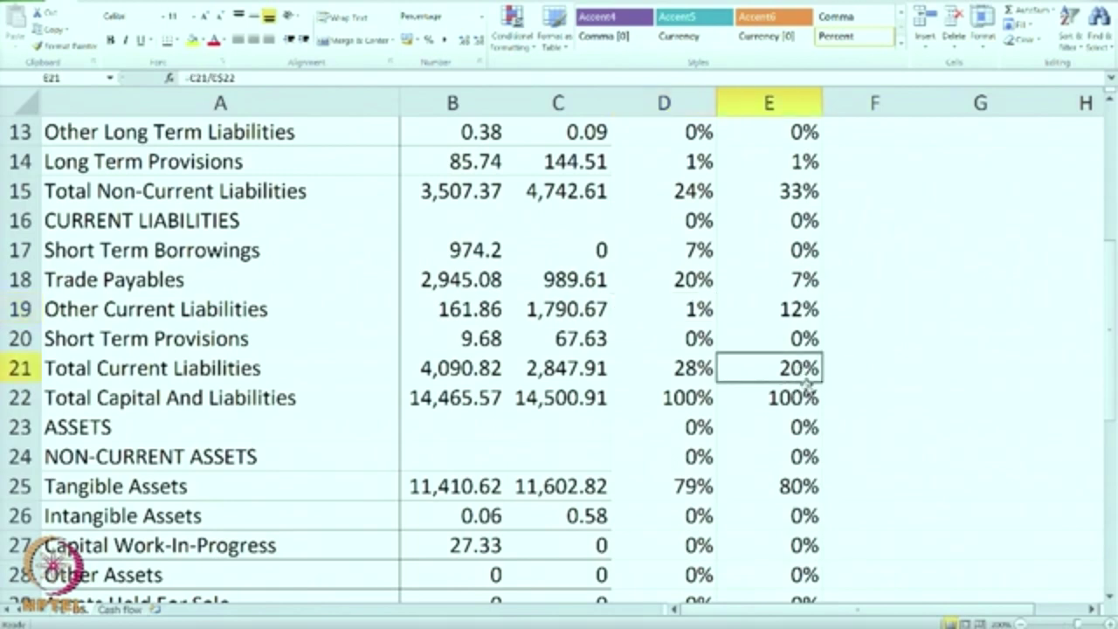
left_click(690, 384)
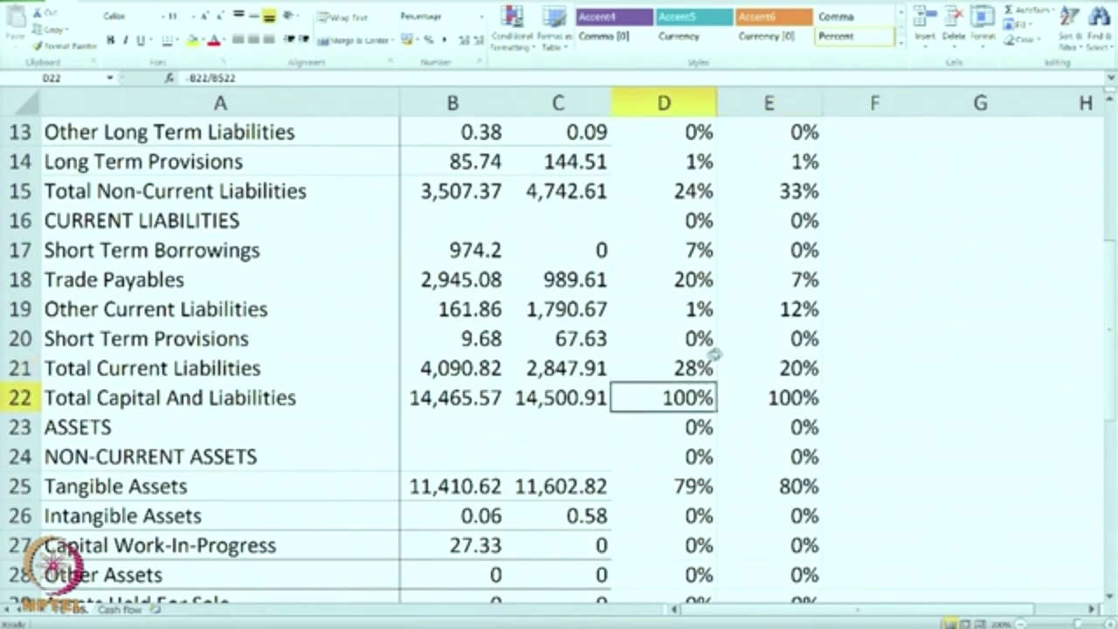
left_click(679, 368)
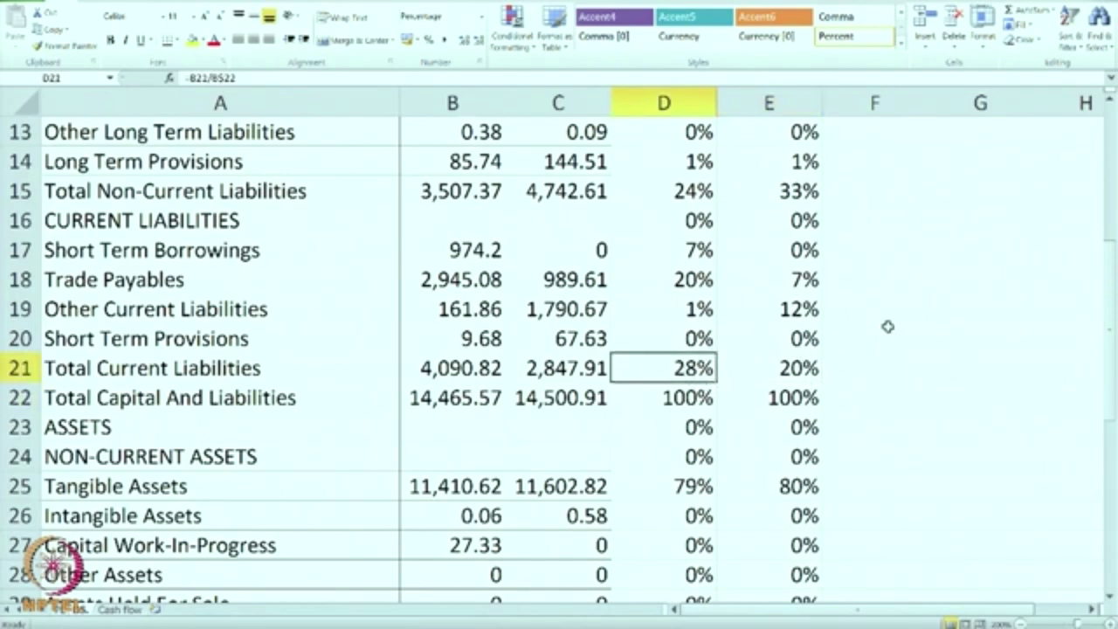
scroll(909, 332, "down", 2)
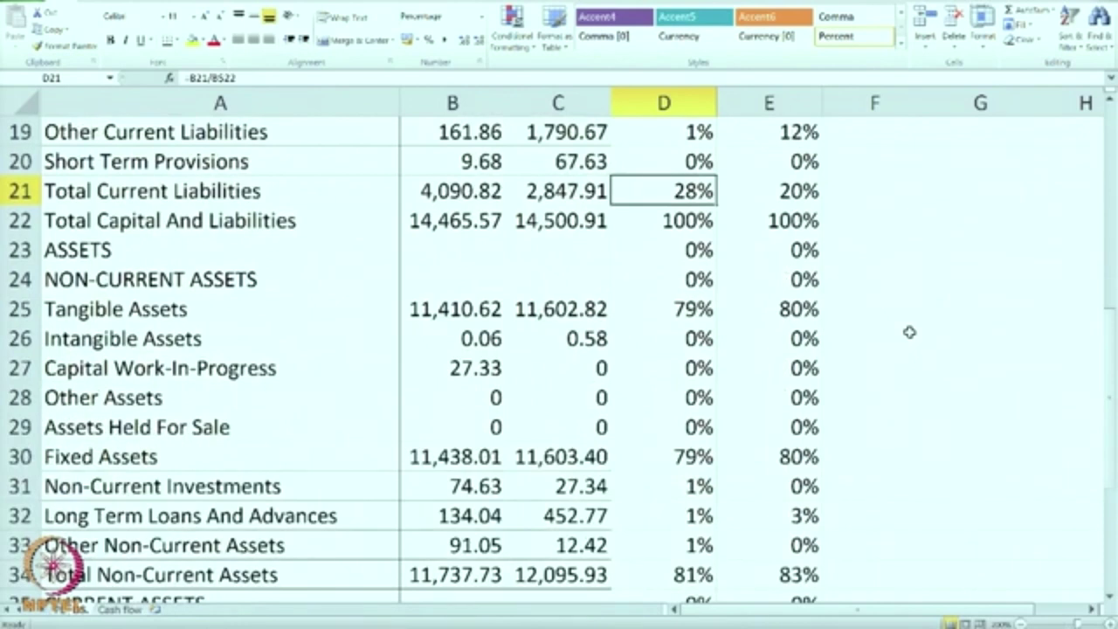
scroll(910, 332, "down", 1)
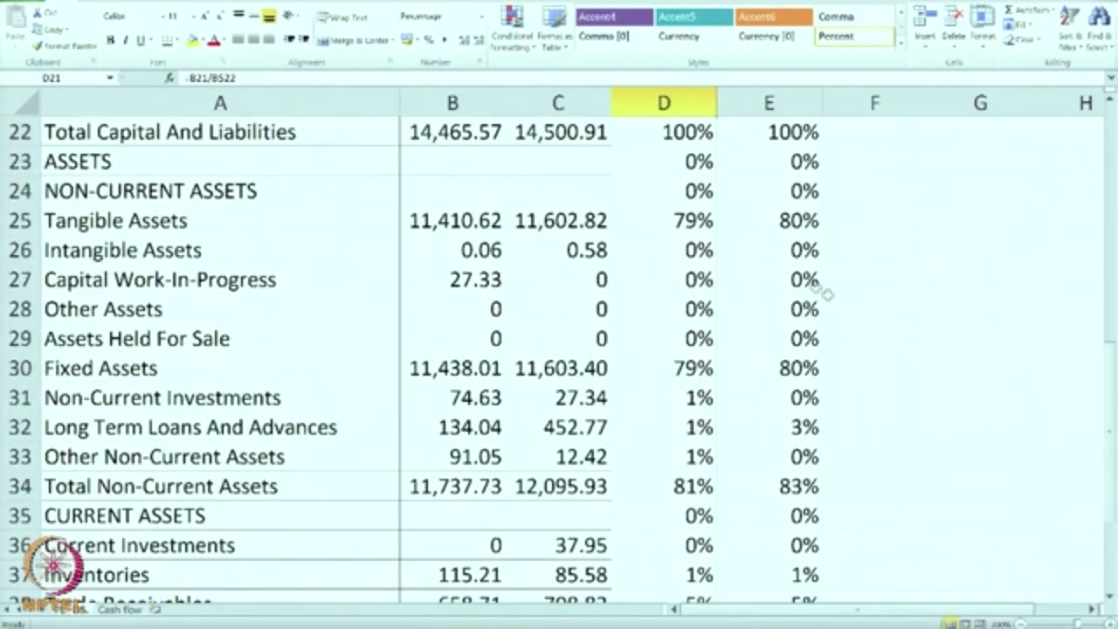
left_click(770, 214)
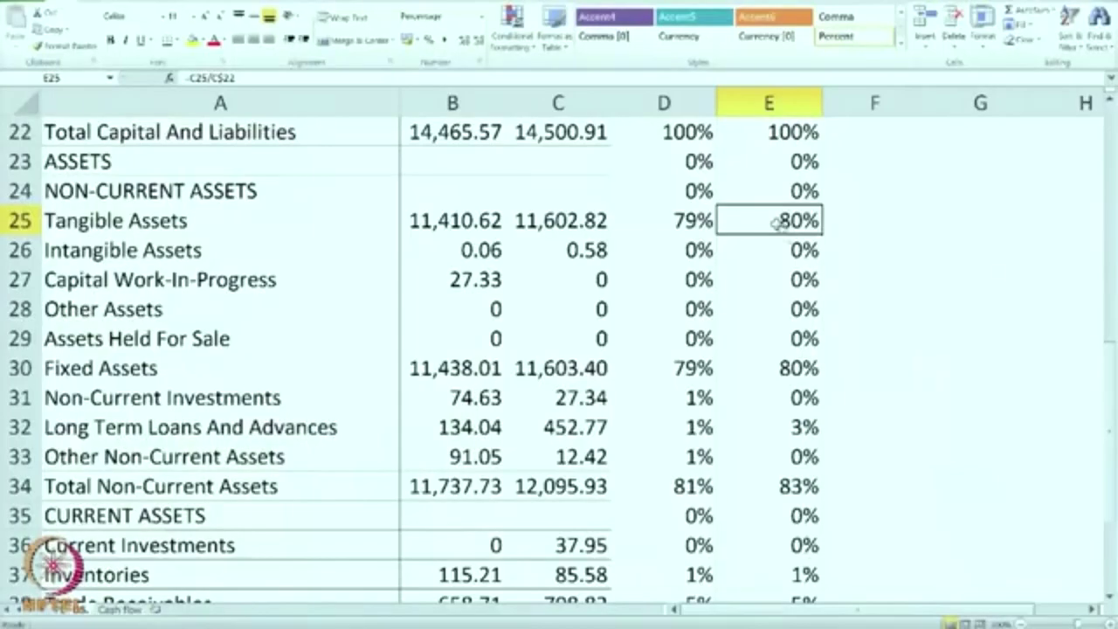
scroll(860, 300, "down", 1)
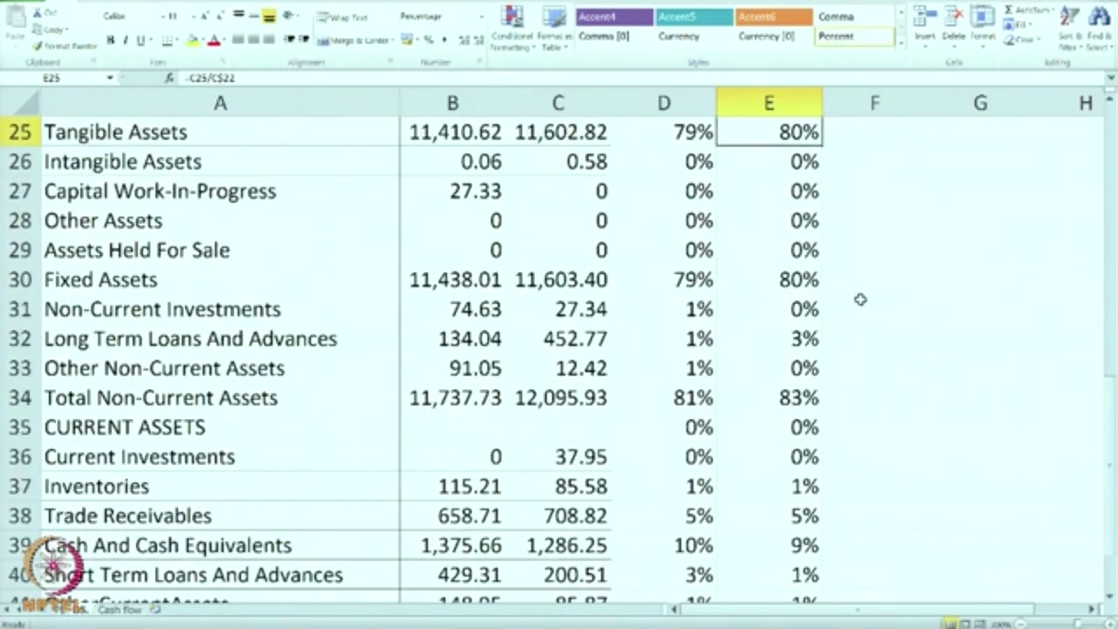
scroll(860, 300, "down", 1)
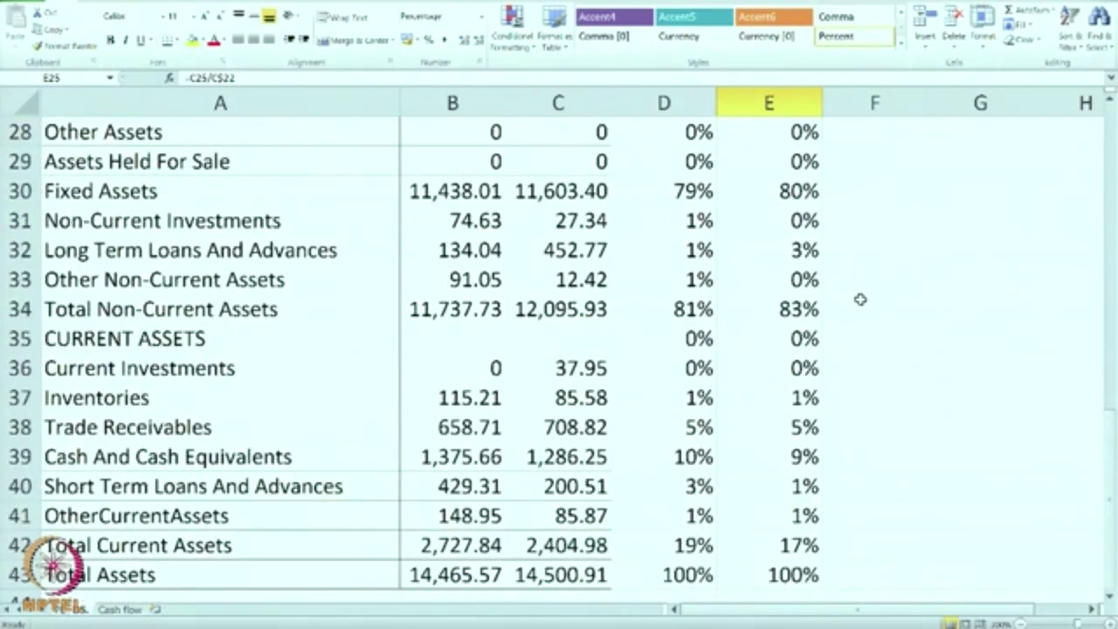
scroll(861, 300, "down", 1)
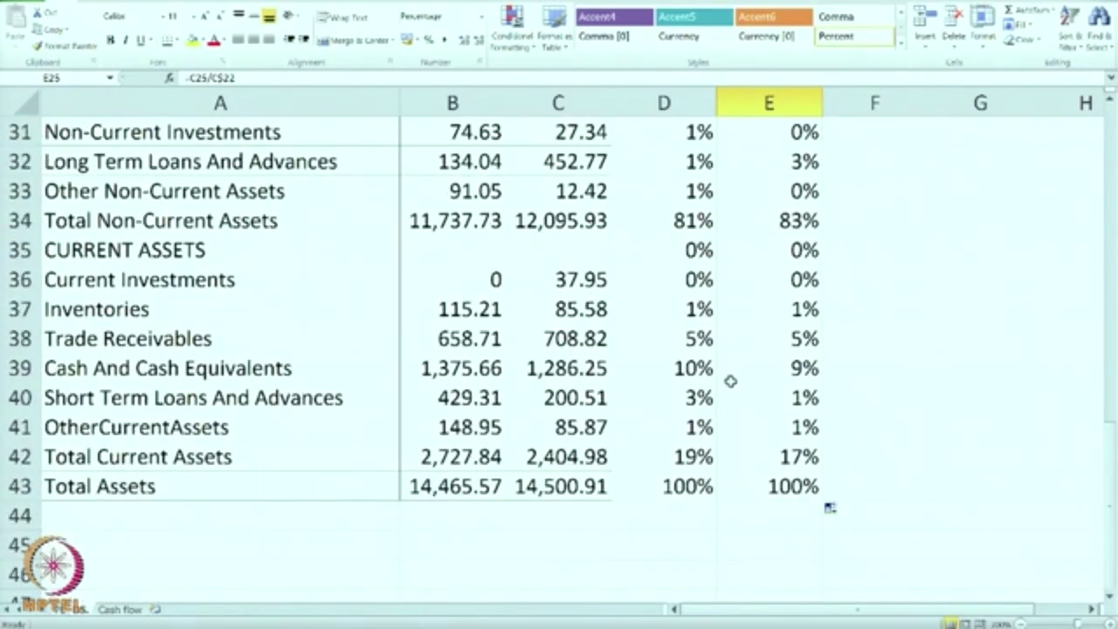
left_click_drag(774, 371, 687, 369)
left_click(687, 368)
left_click(801, 370)
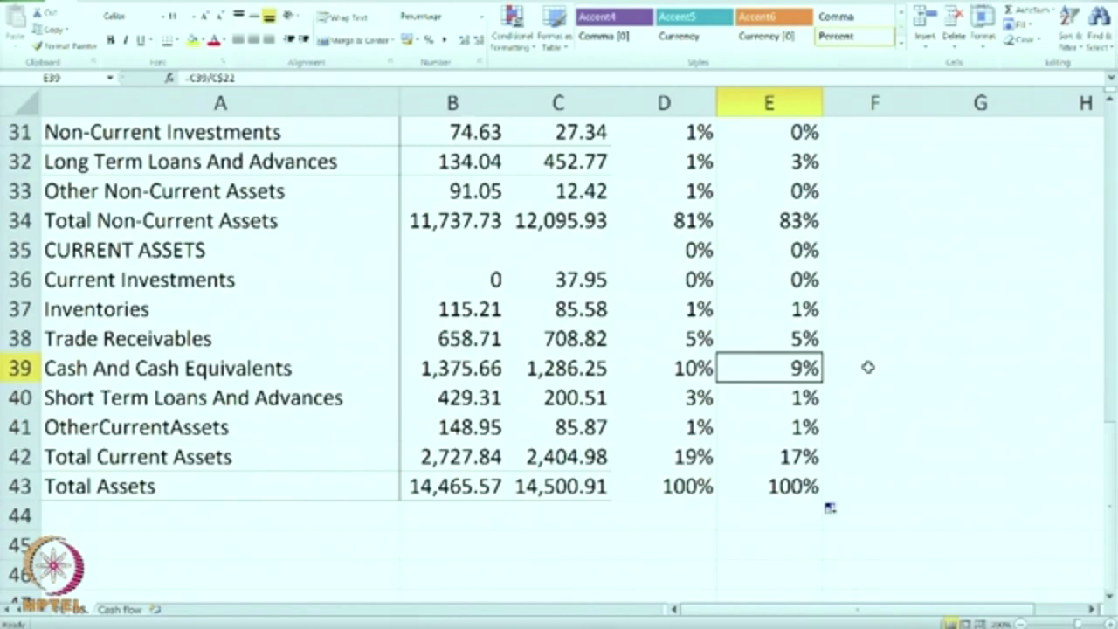
left_click(802, 456)
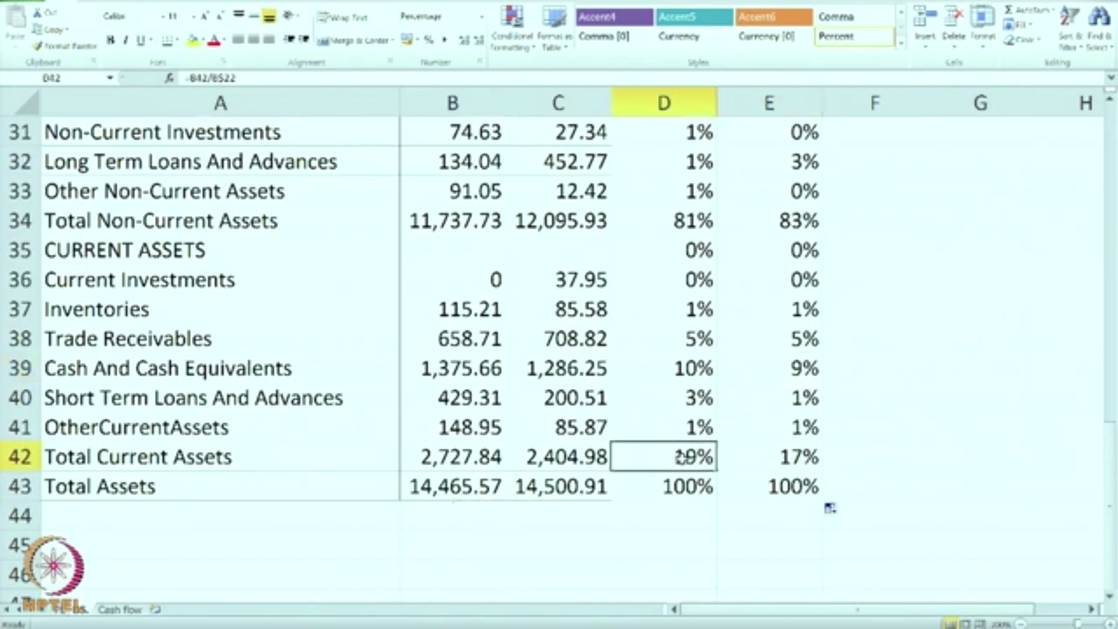
left_click(780, 456)
left_click(688, 474)
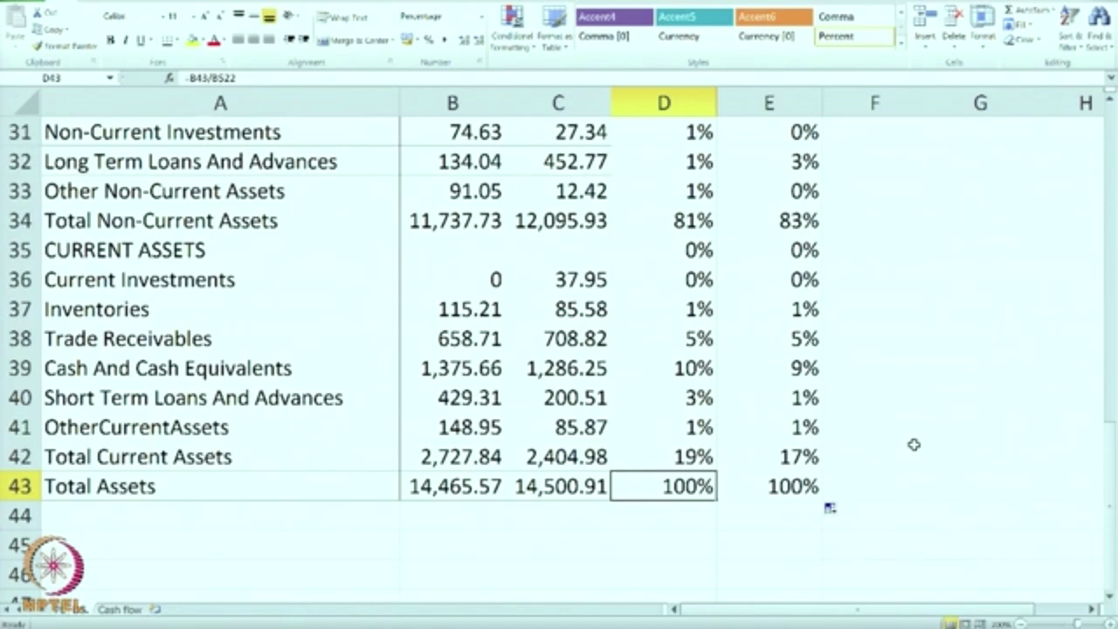
left_click(790, 367)
left_click(689, 368)
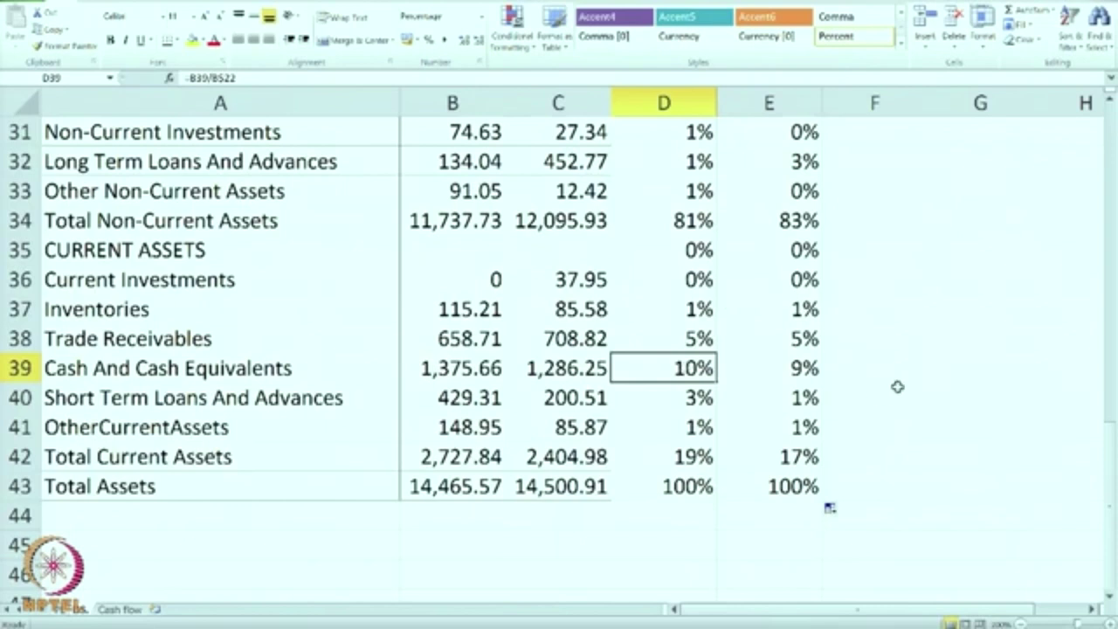
scroll(897, 386, "up", 9)
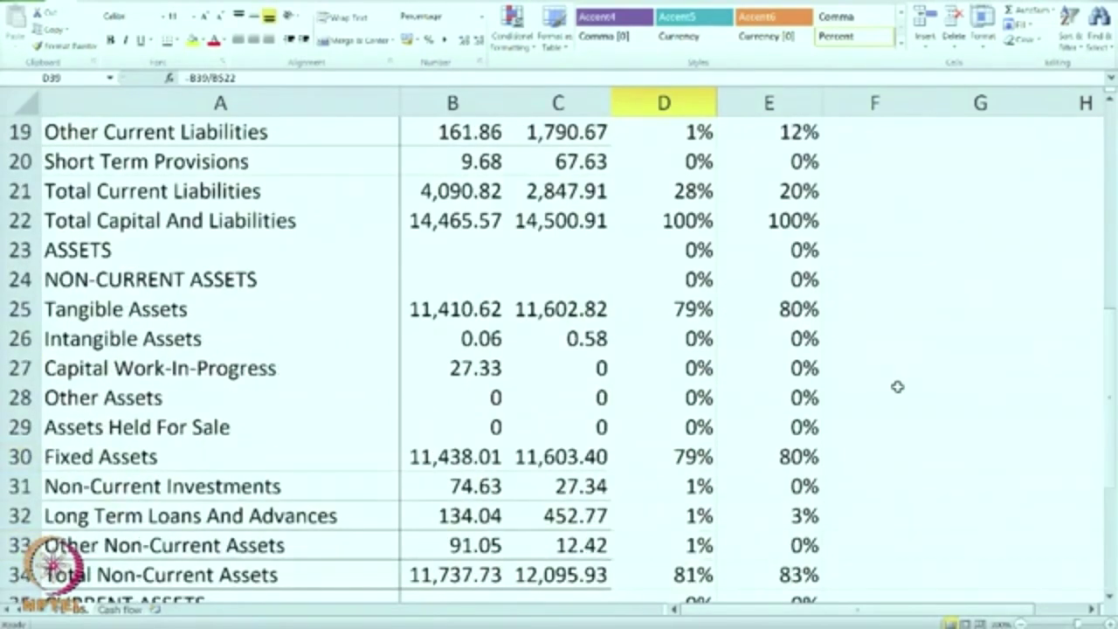
scroll(897, 386, "up", 1)
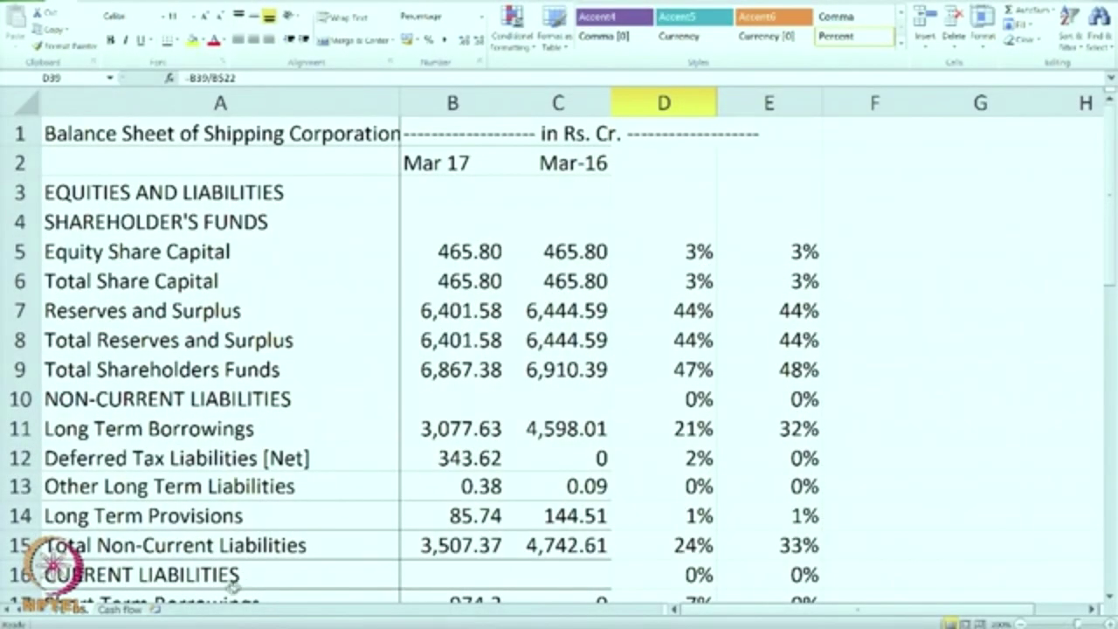
Copy the D5 percentage formula into D7 of the Cash flow sheet, narrowing column A
right_click(660, 251)
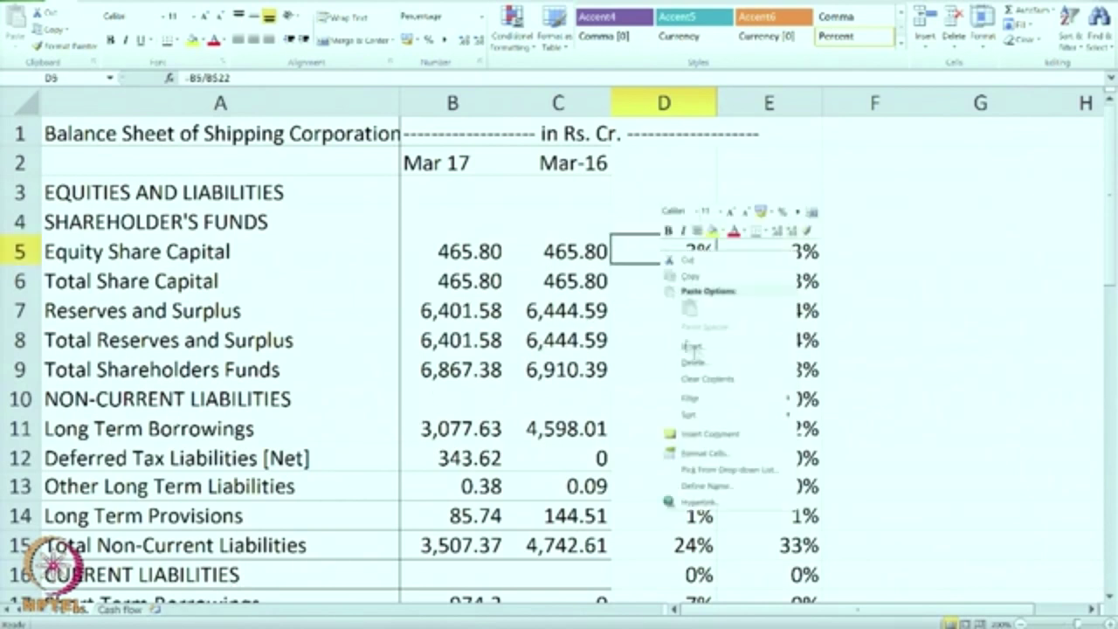
left_click(690, 276)
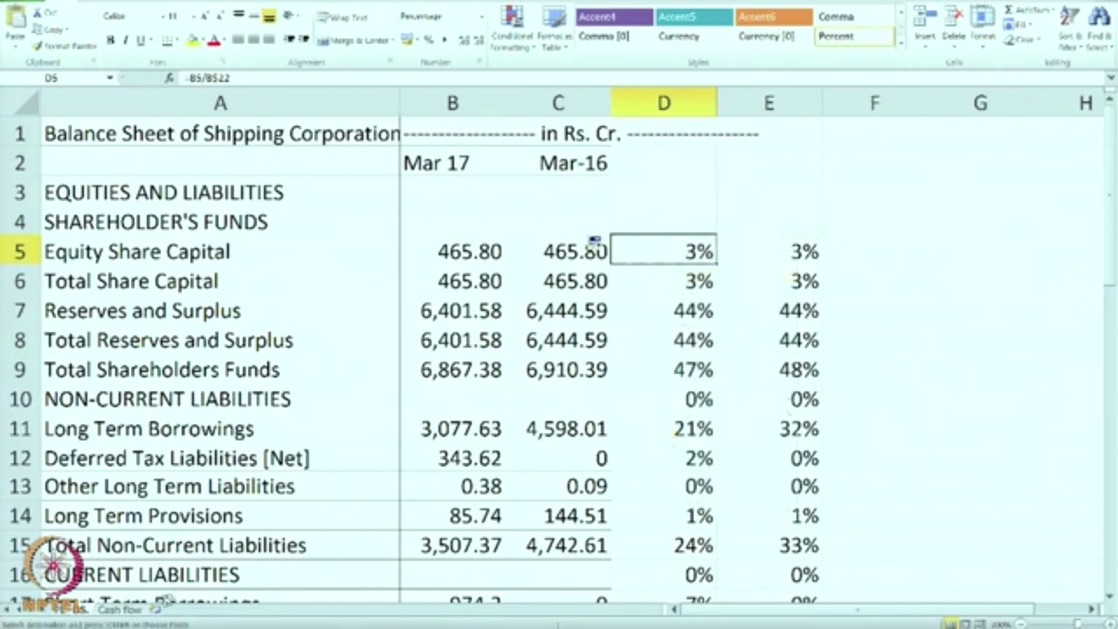
left_click(137, 614)
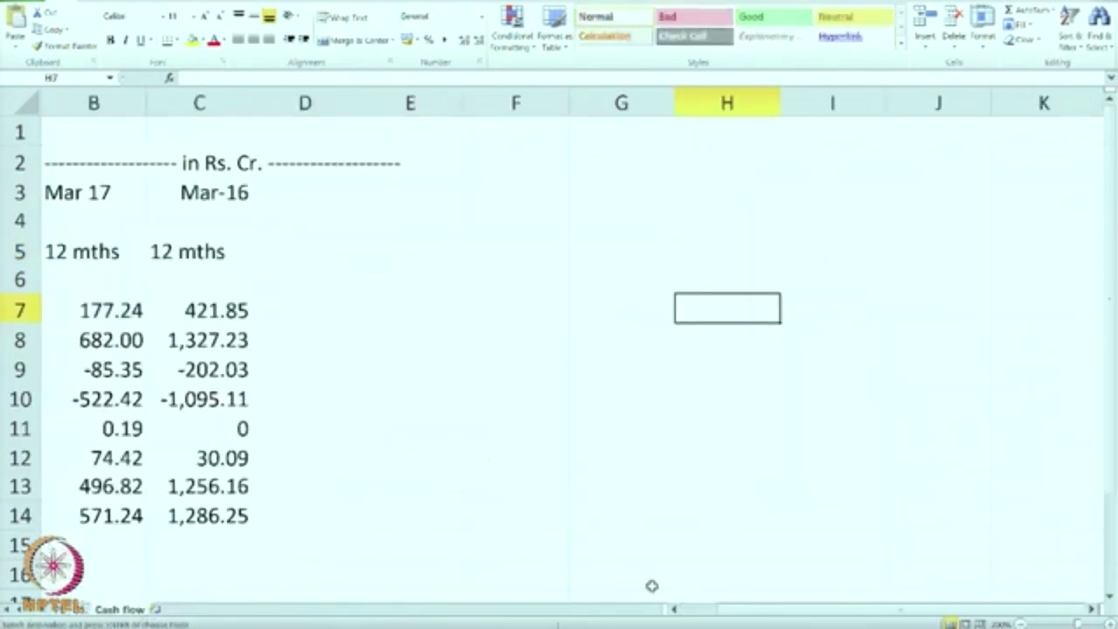
left_click(675, 609)
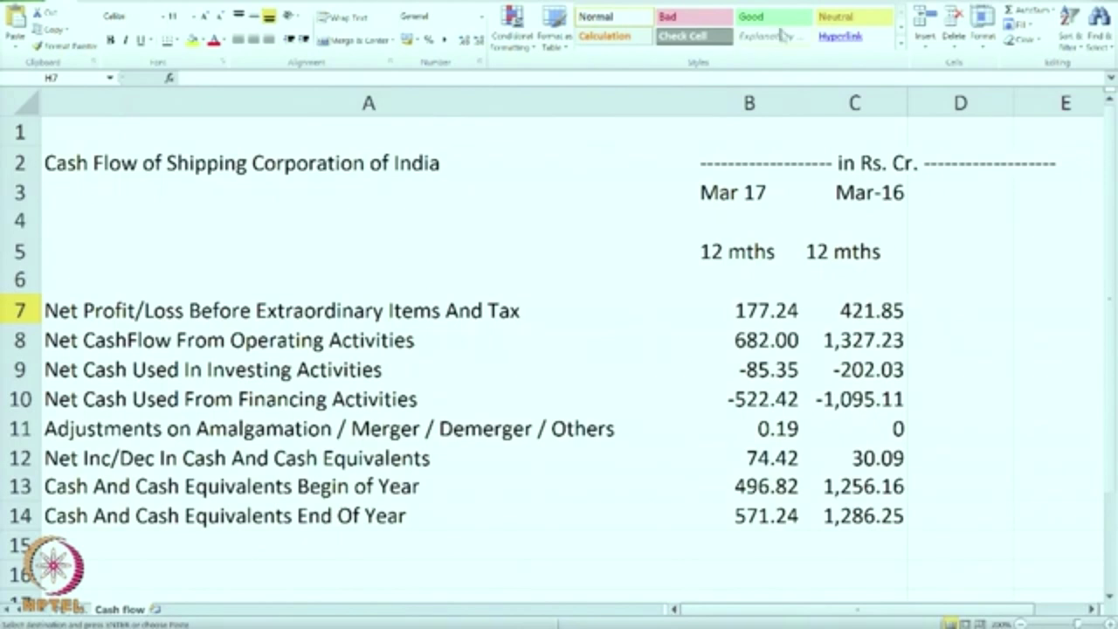
left_click_drag(697, 101, 549, 104)
left_click(812, 309)
key("ctrl+v")
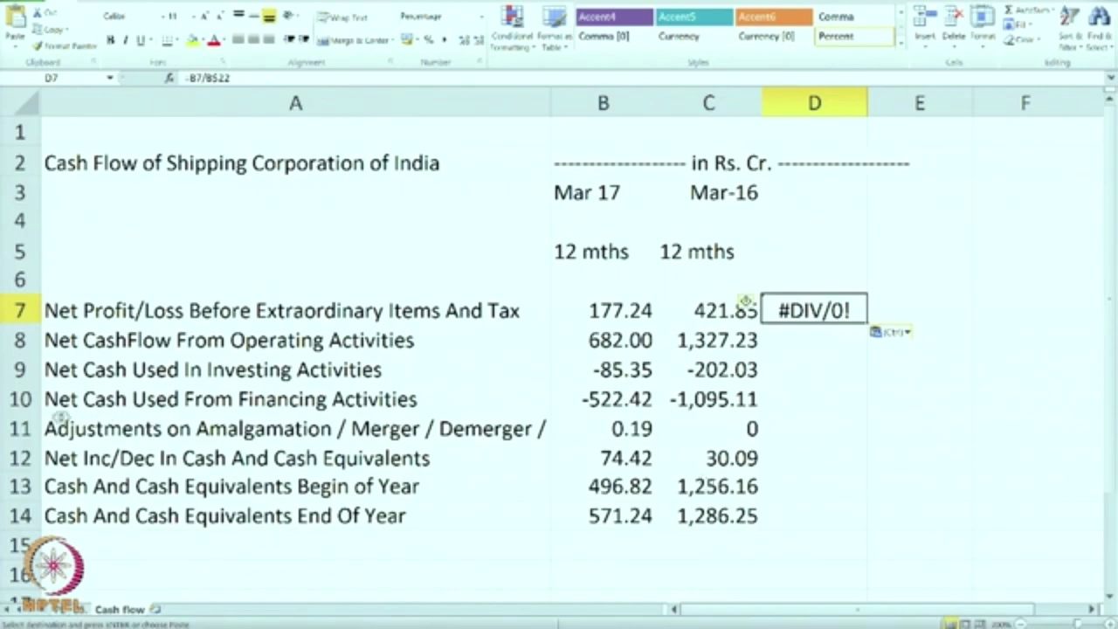
Insert a blank row 11 above the Adjustments row
right_click(19, 427)
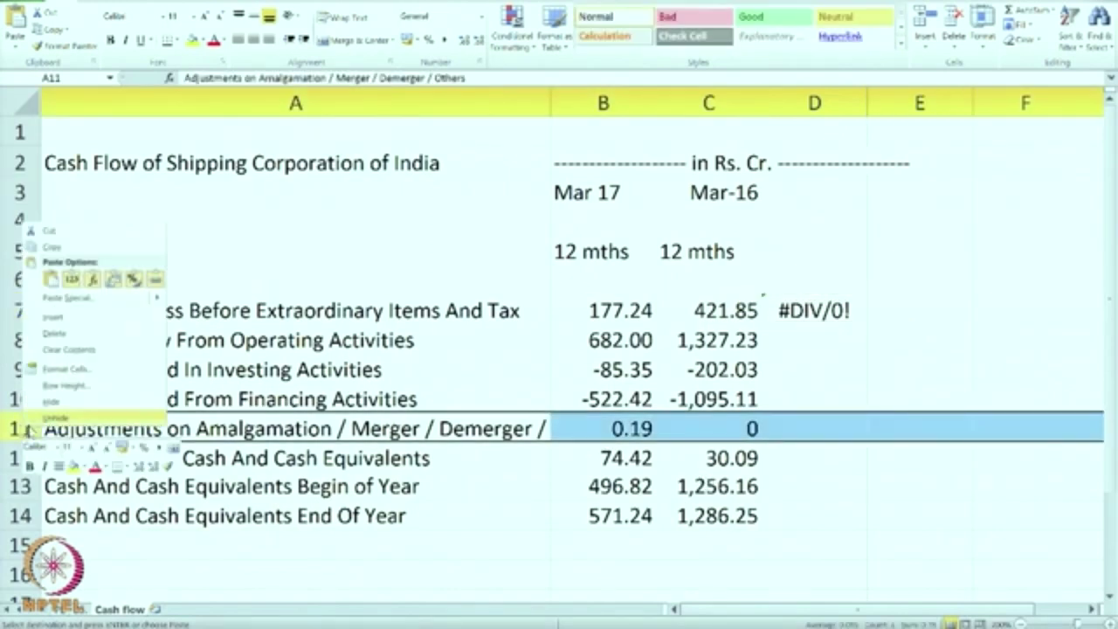
left_click(54, 317)
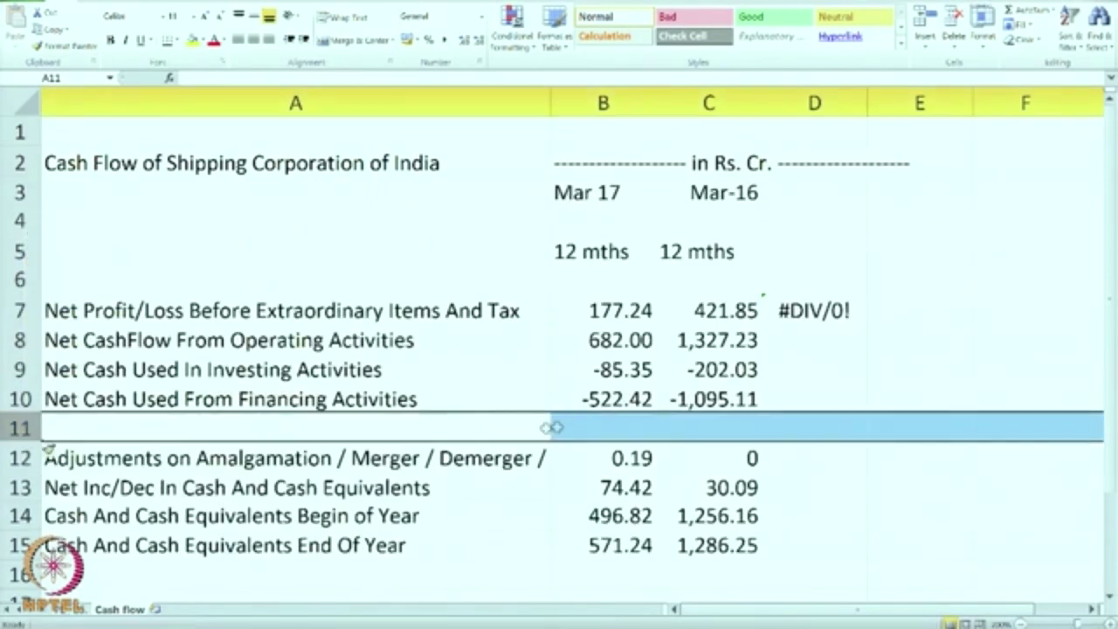
left_click(609, 426)
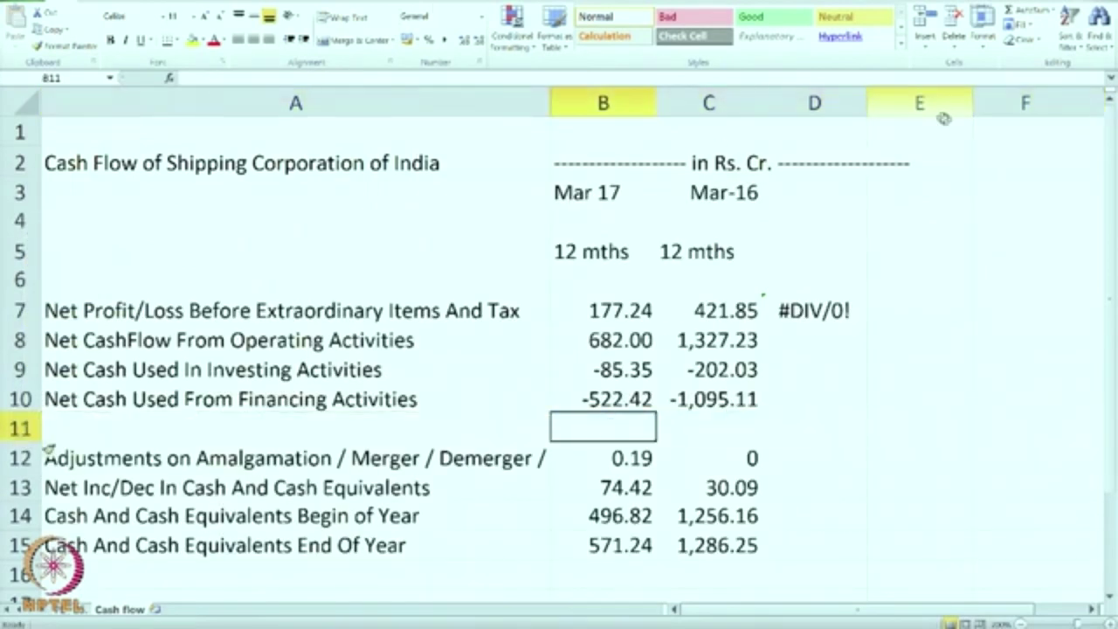
Sum B7:B10 as a subtotal in B11 and copy it across to C11
left_click(1022, 11)
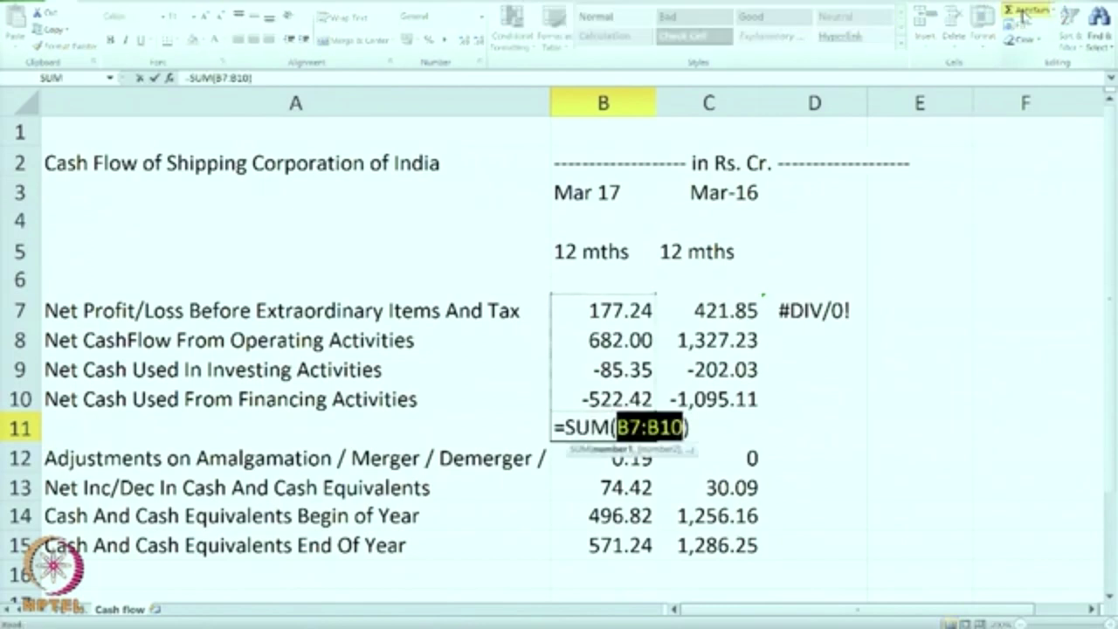
key("Return")
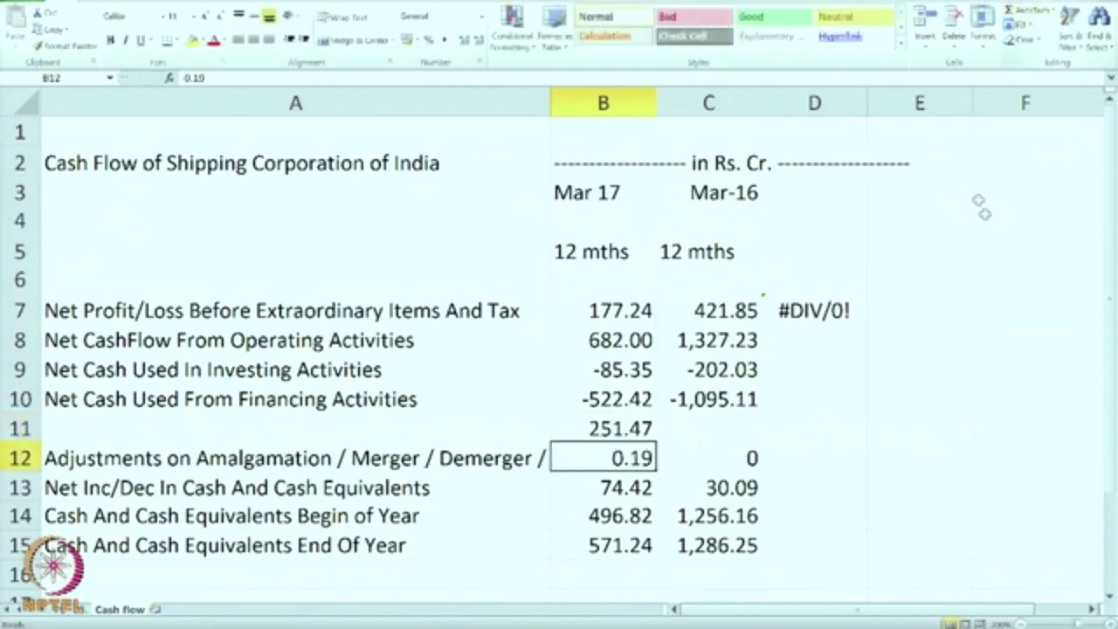
left_click(644, 426)
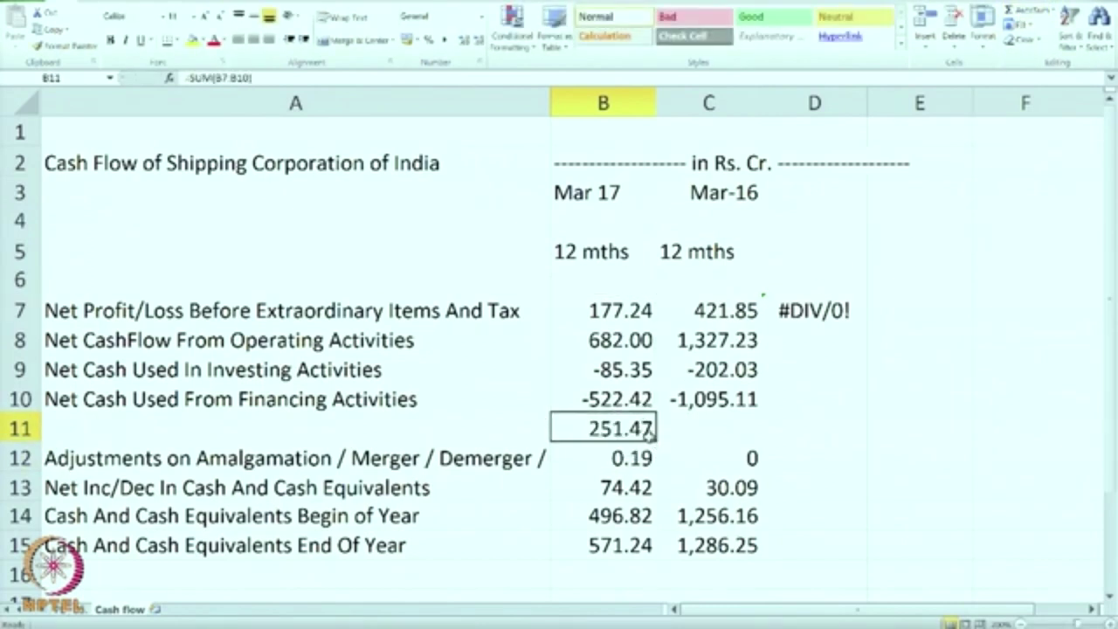
left_click_drag(657, 441, 767, 449)
Format D7 as a percentage and change its divisor to row 11
left_click(812, 309)
key("ctrl+shift+5")
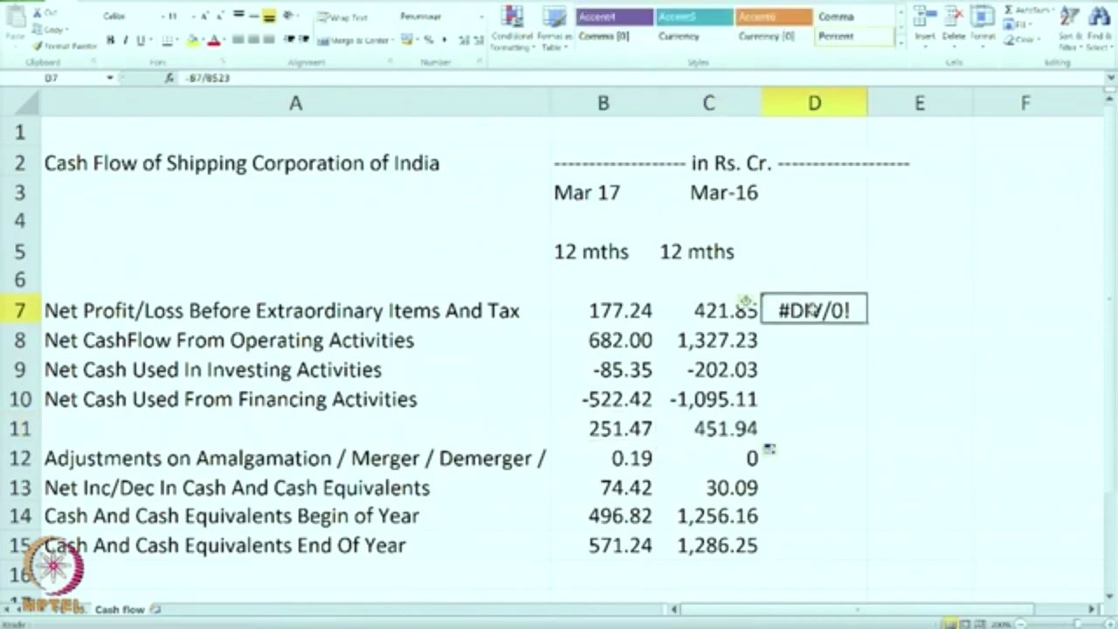
left_click(275, 81)
key("BackSpace")
key("BackSpace")
type("11")
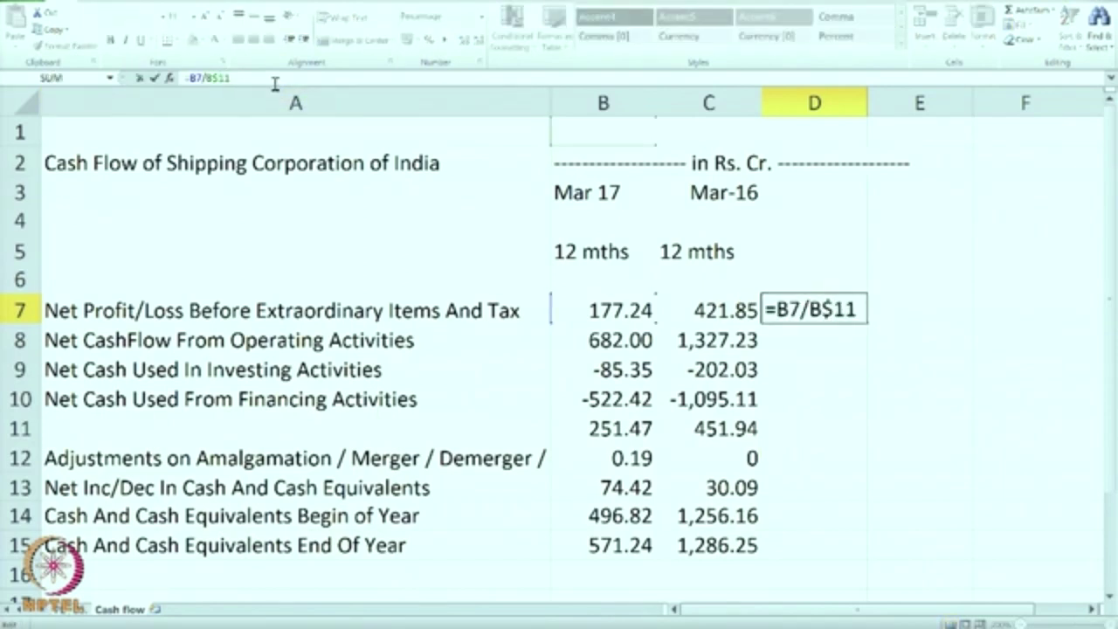
key("Return")
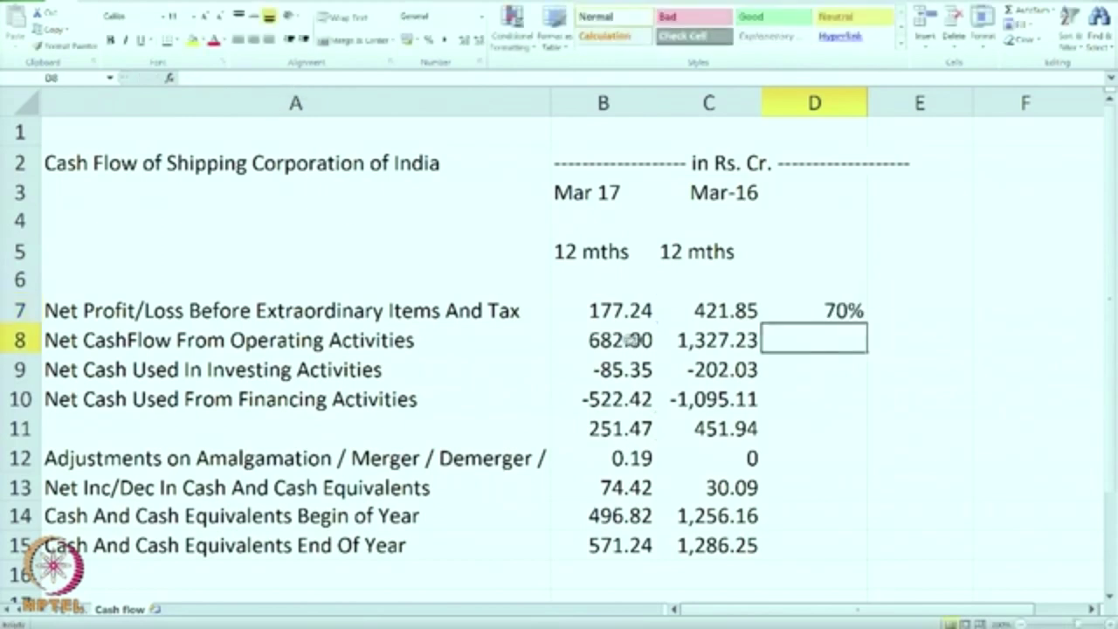
Paste D7's formula into E7 and fill D7:E7 down to row 10
left_click(850, 311)
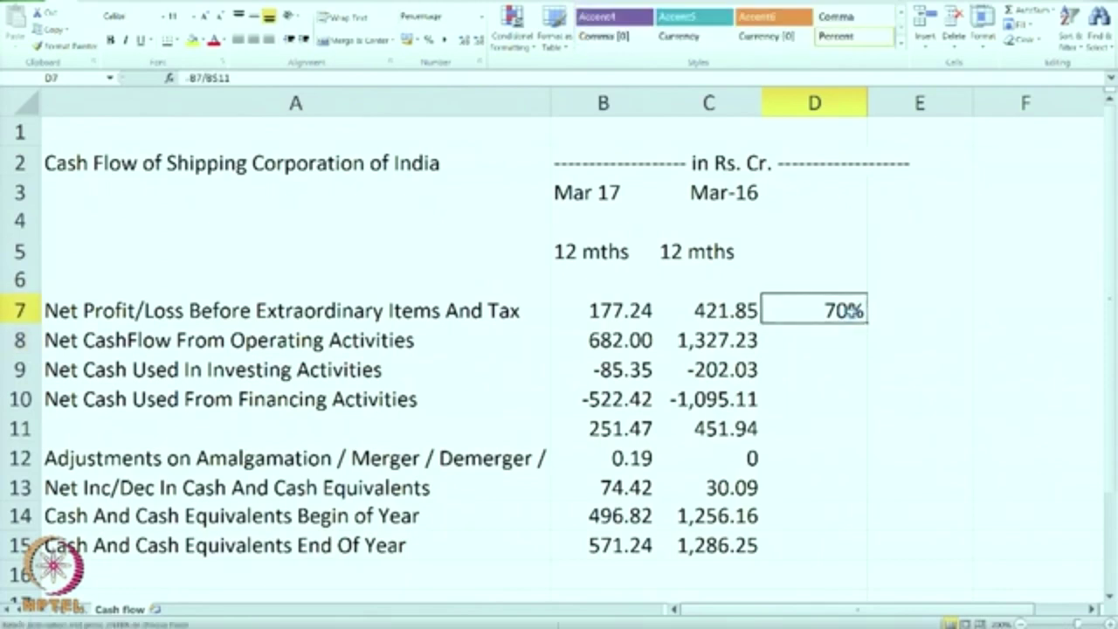
left_click(897, 311)
key("ctrl+v")
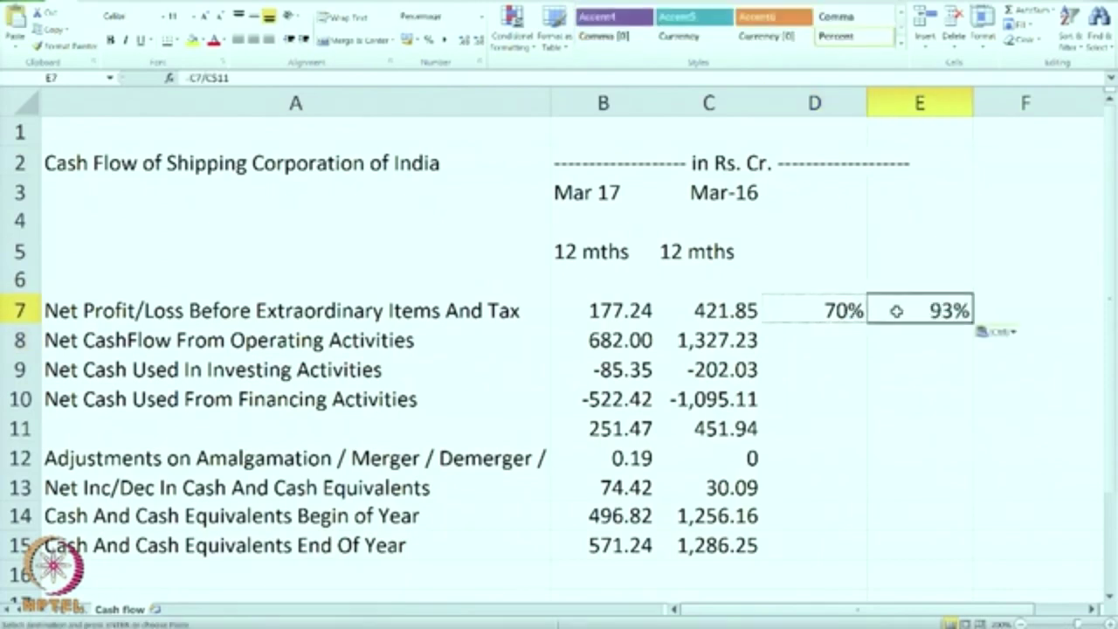
left_click(846, 311)
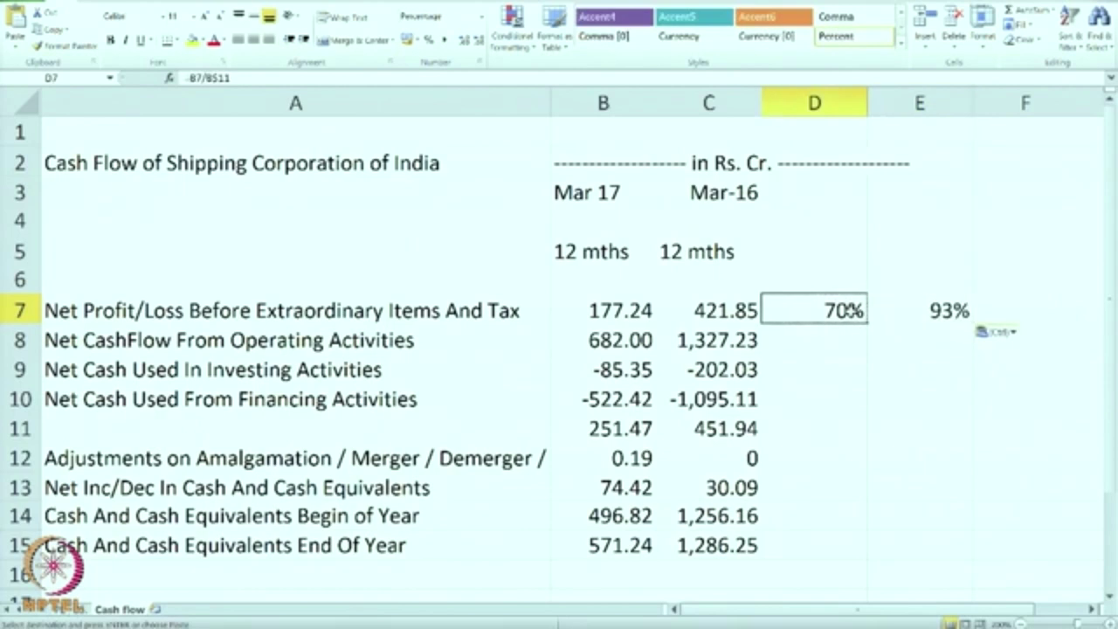
left_click_drag(863, 315, 975, 414)
left_click(1006, 428)
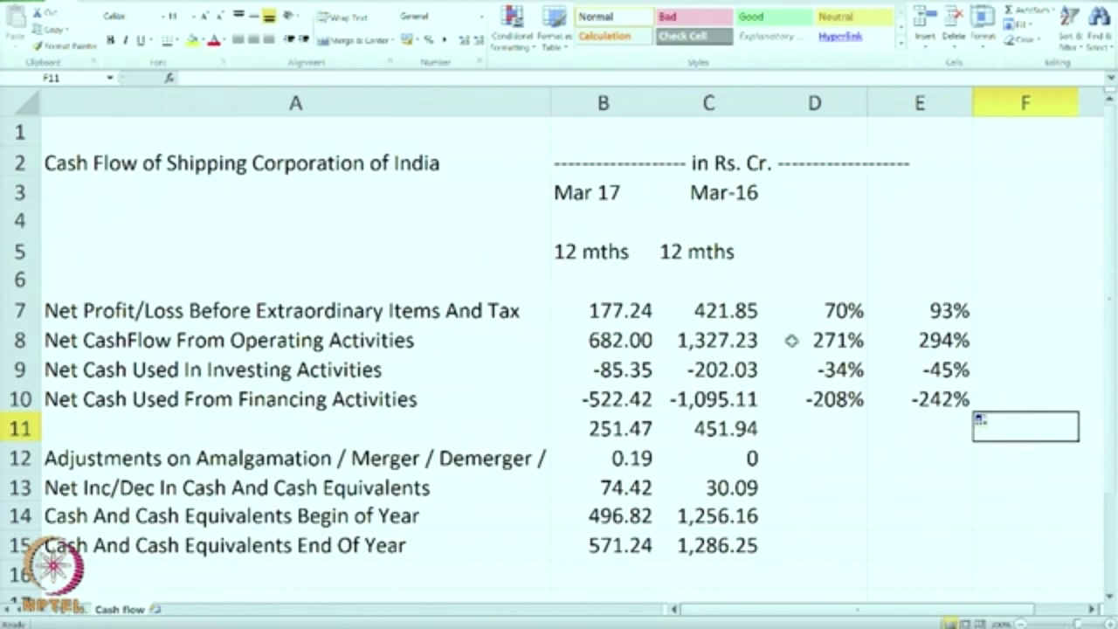
Check the Mar 17 and Mar-16 percentages, then open the Shipping corp Industry comparison workbook
left_click(792, 340)
left_click(922, 333)
left_click(796, 334)
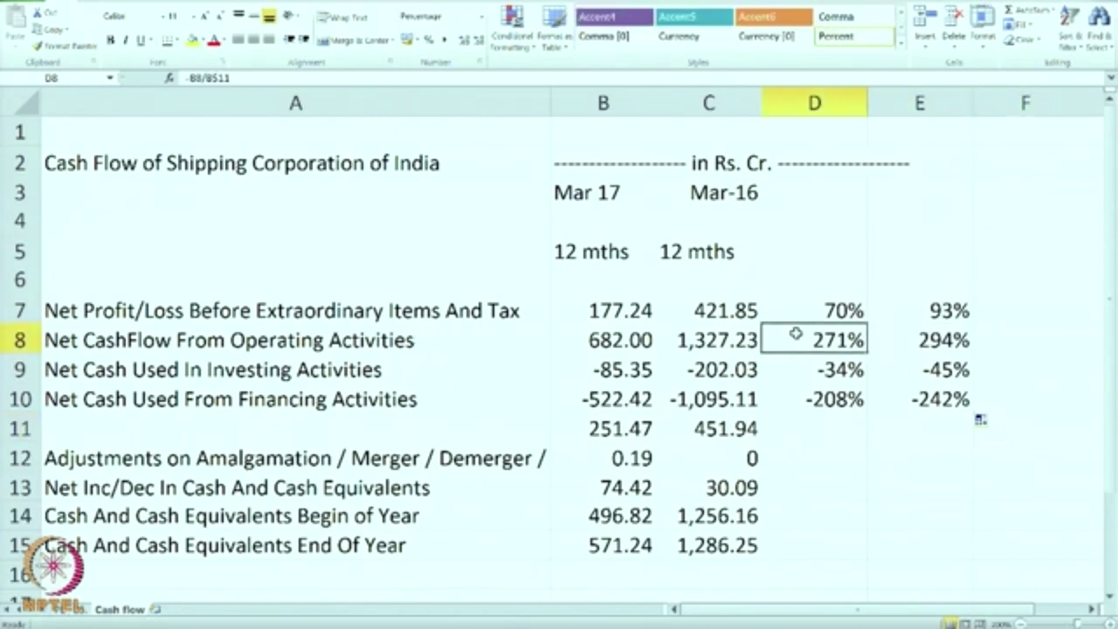
left_click(906, 403)
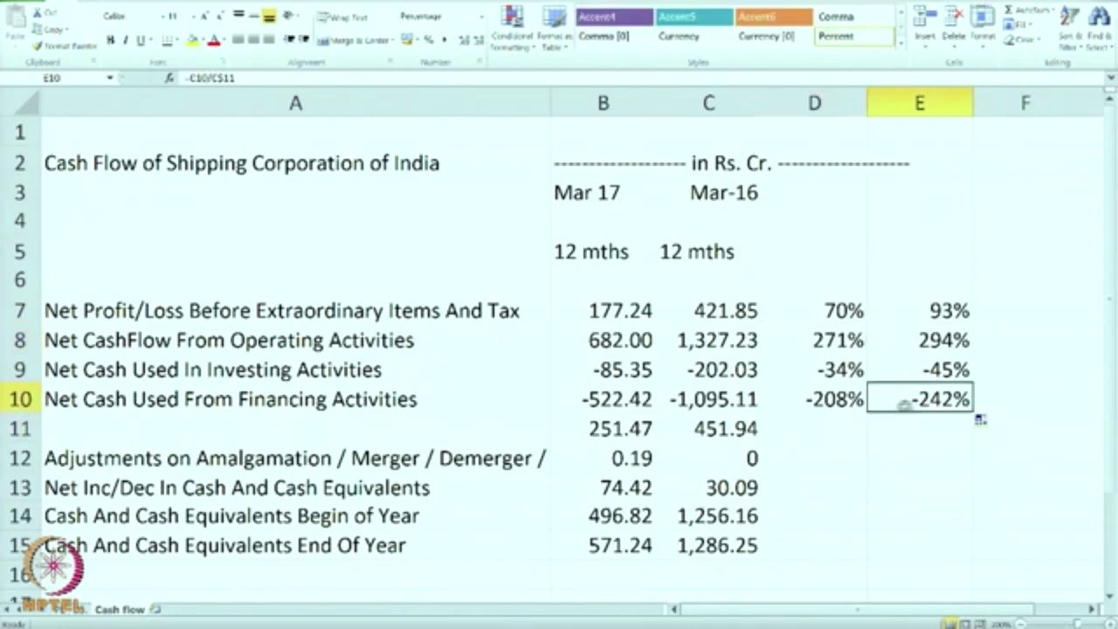
left_click(811, 402)
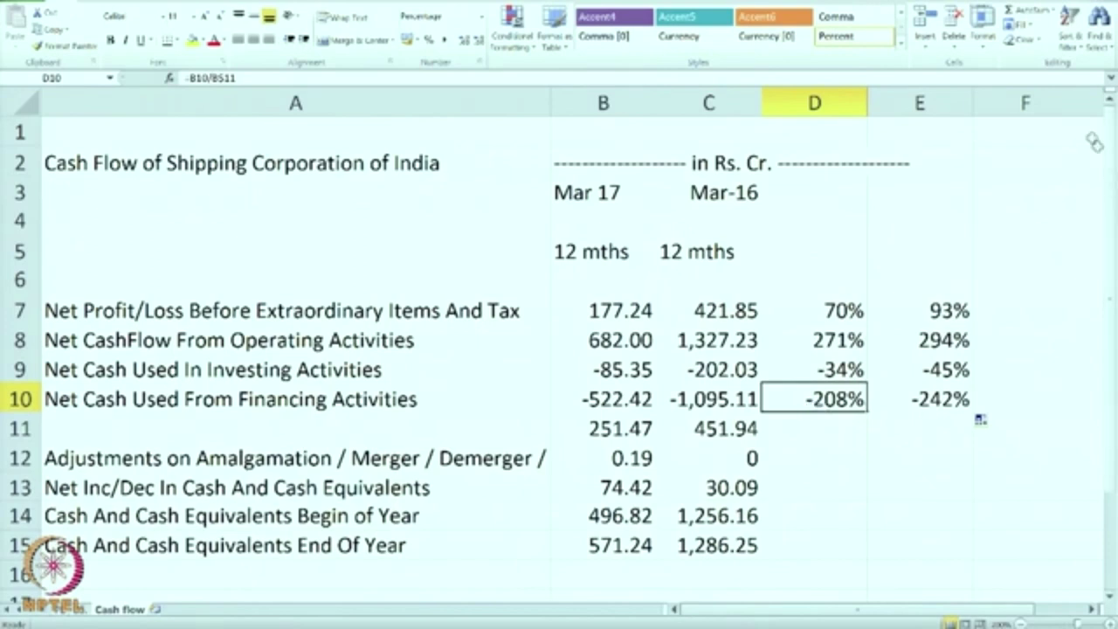
key("alt+Tab")
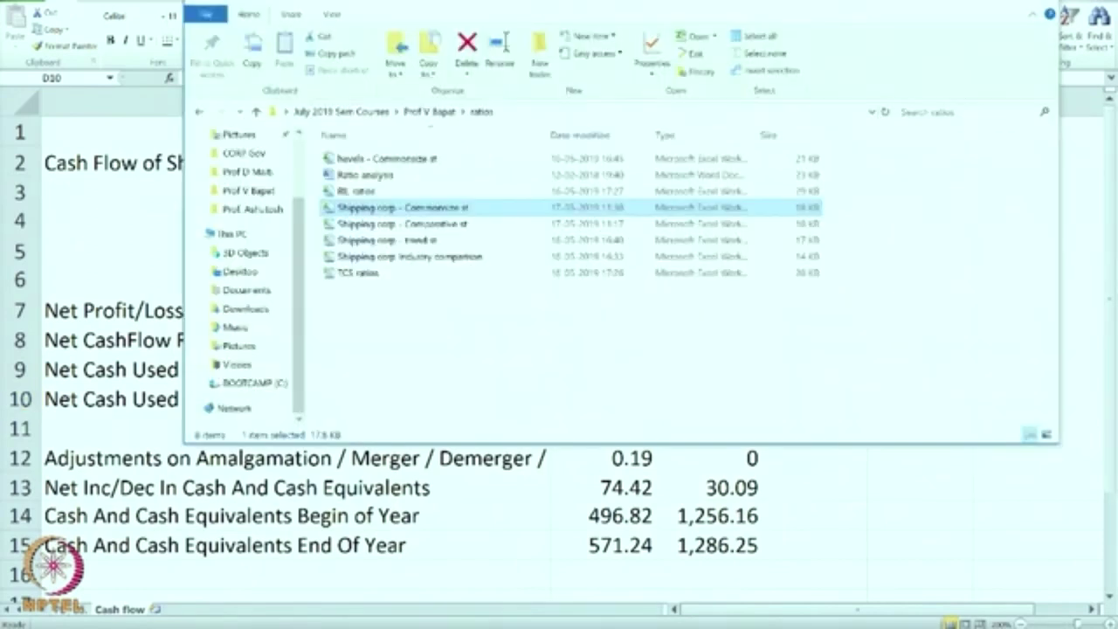
double_click(437, 256)
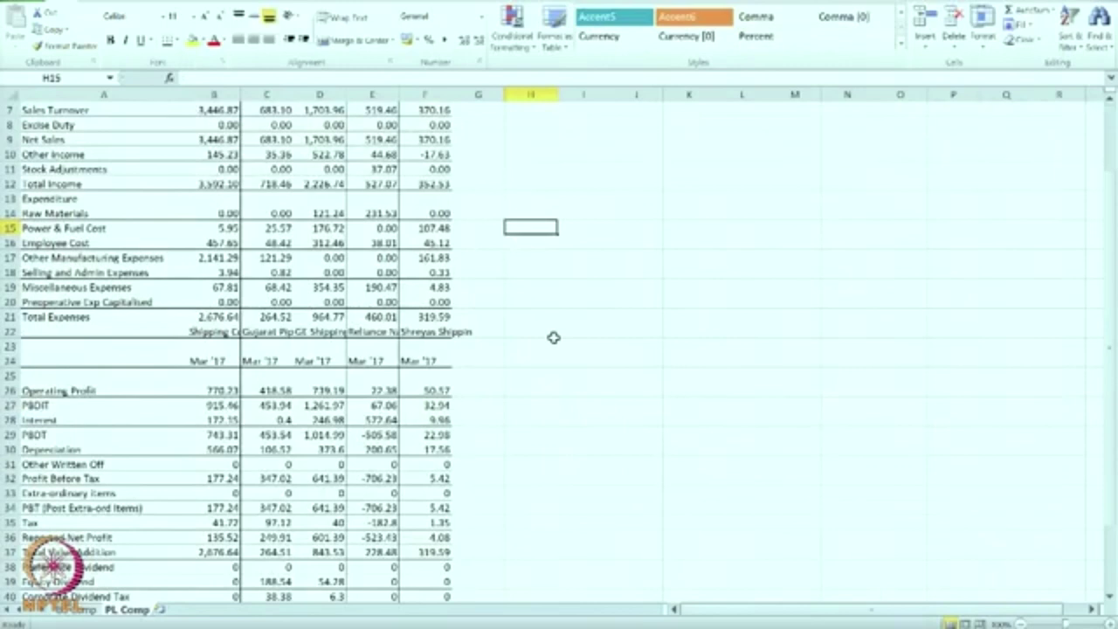
Zoom the PL Comp sheet to 200% and narrow column A to about 23.5
scroll(553, 337, "up", 2)
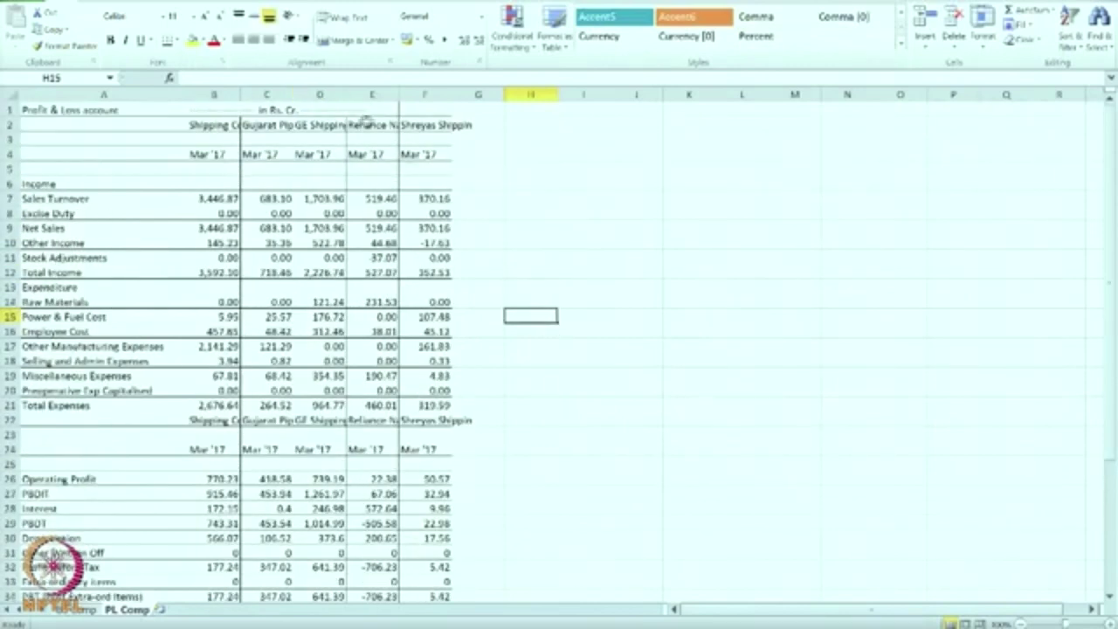
left_click(285, 2)
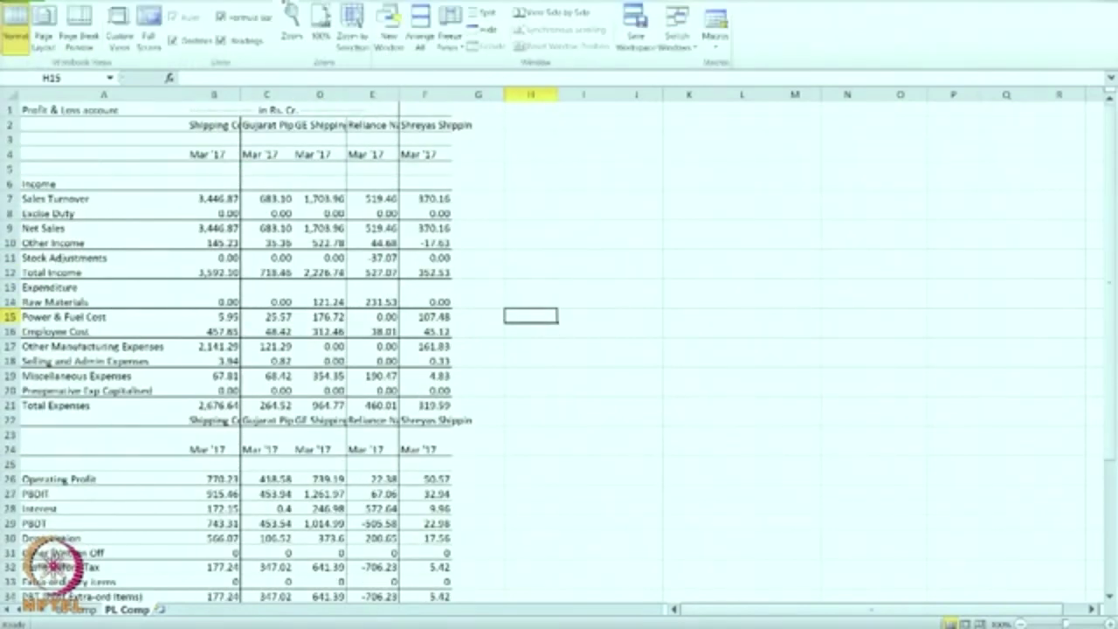
left_click(291, 20)
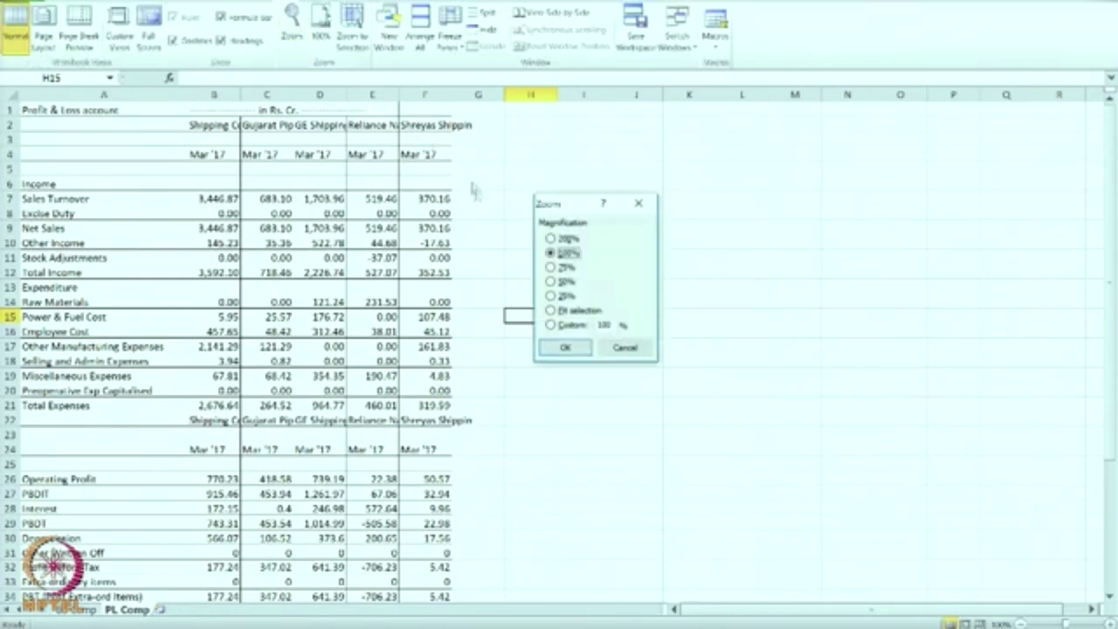
left_click(550, 238)
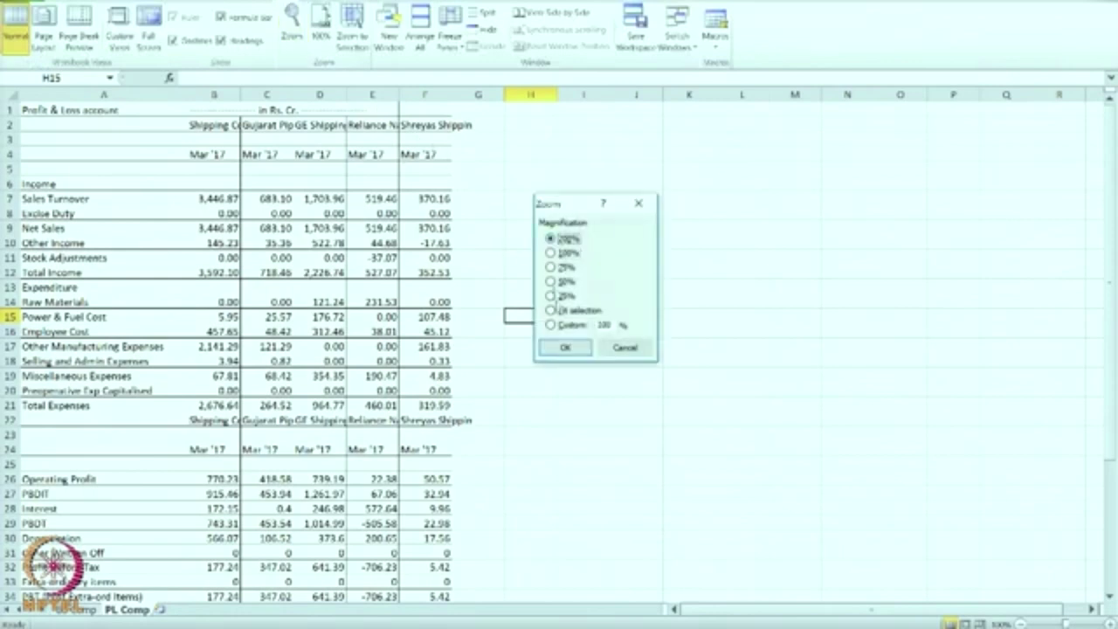
left_click(563, 346)
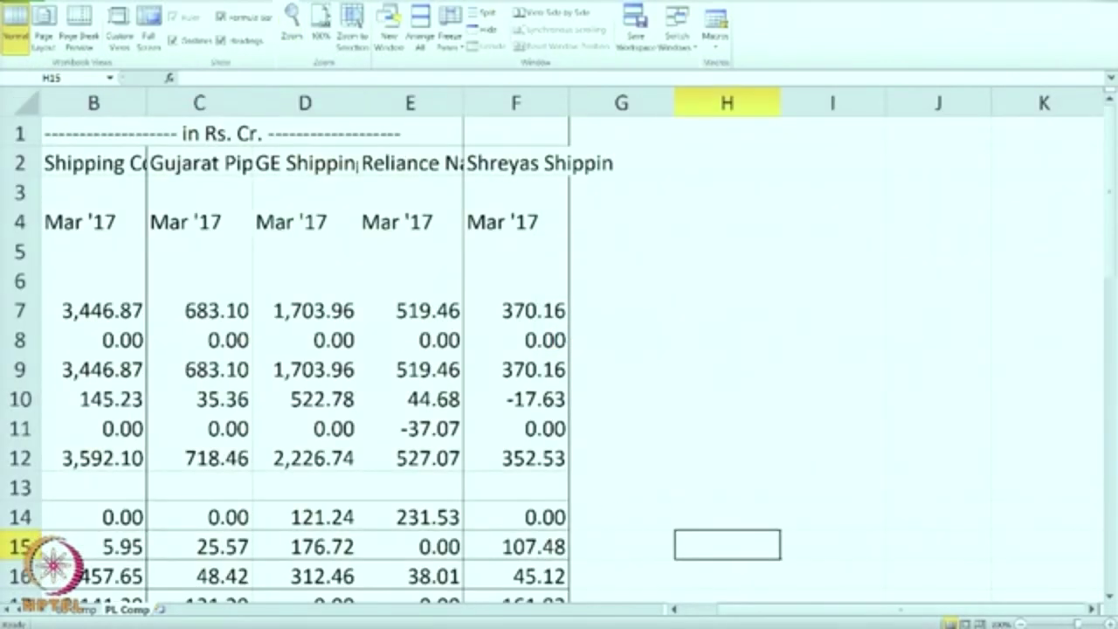
left_click(674, 609)
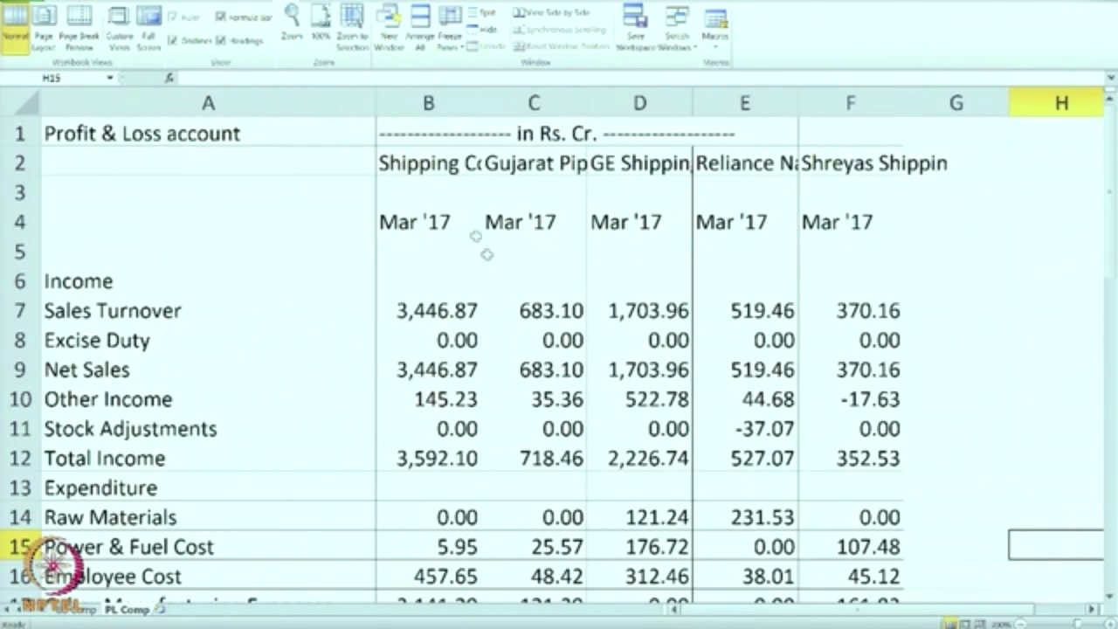
left_click_drag(375, 103, 295, 105)
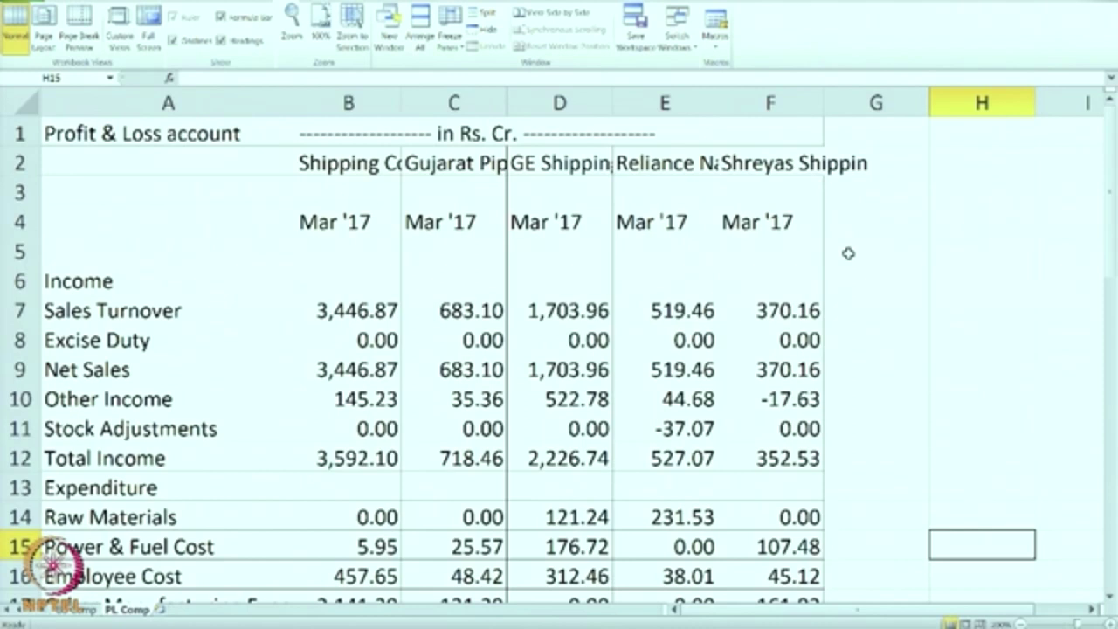
left_click(323, 161)
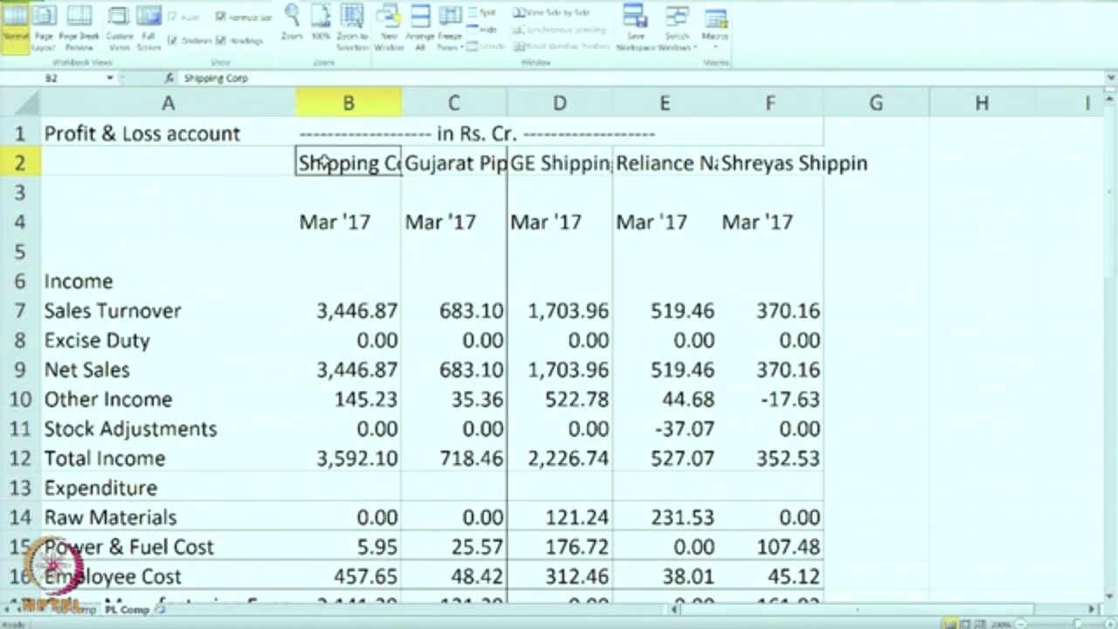
left_click(428, 165)
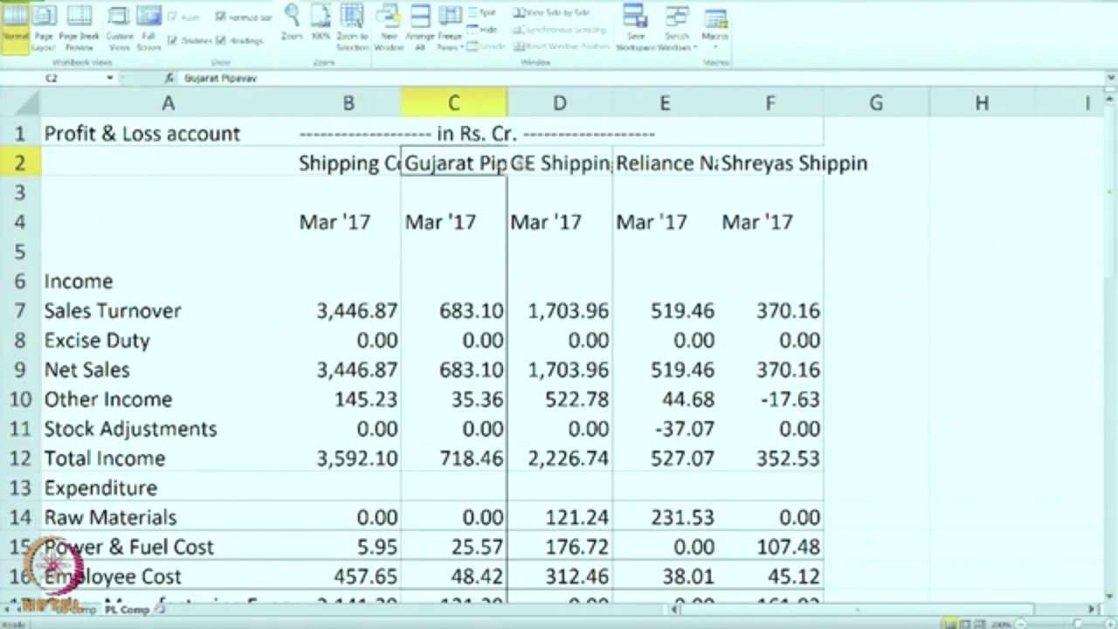
left_click(565, 163)
left_click(666, 166)
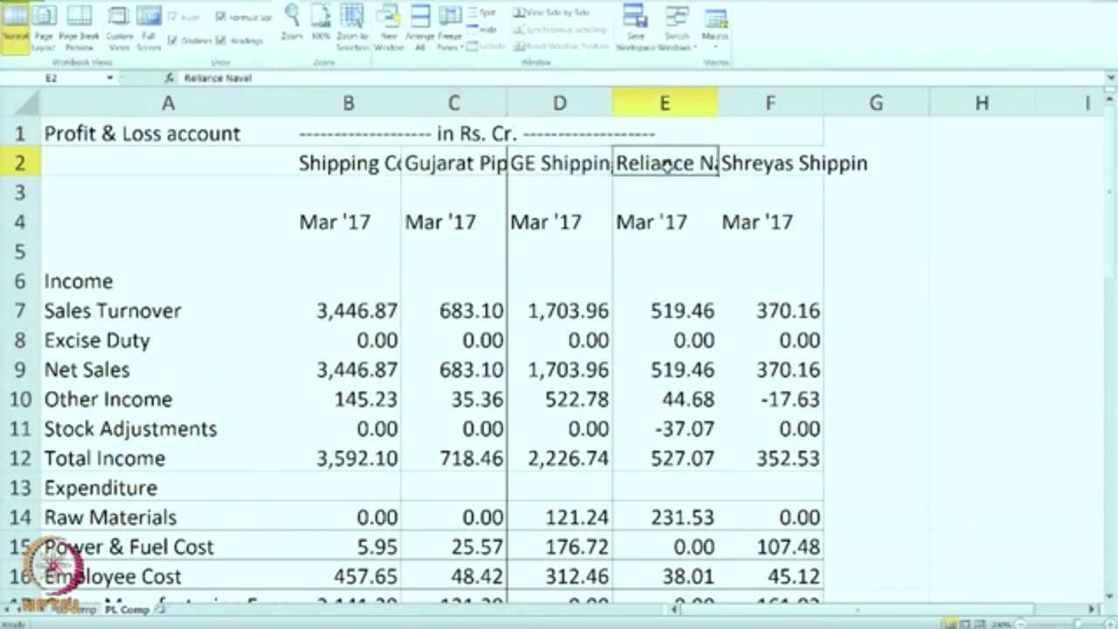
left_click(759, 164)
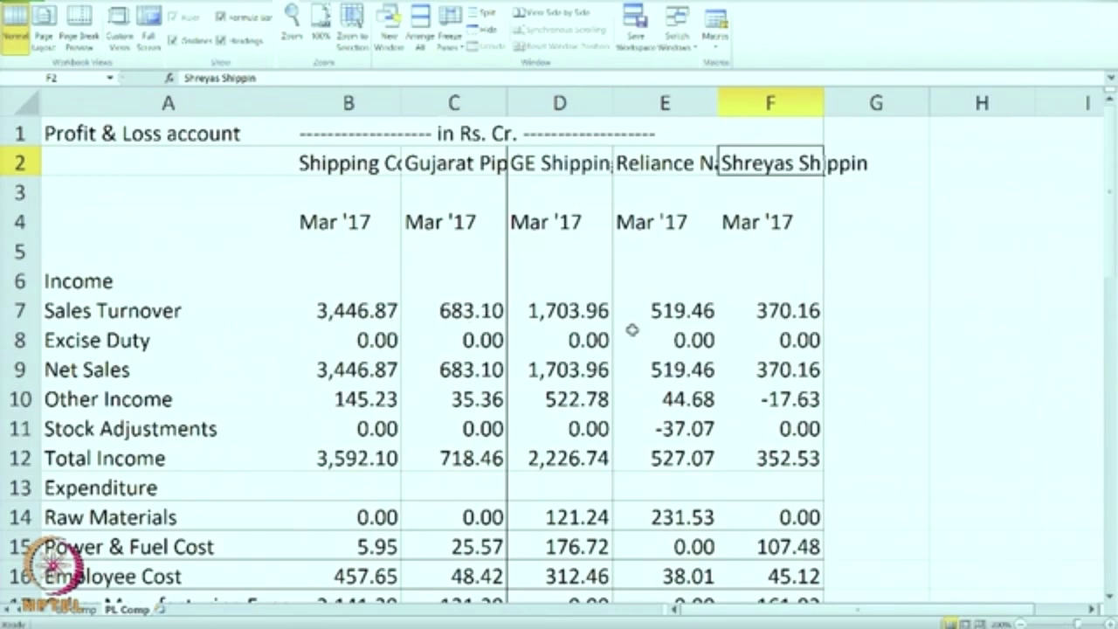
left_click(339, 314)
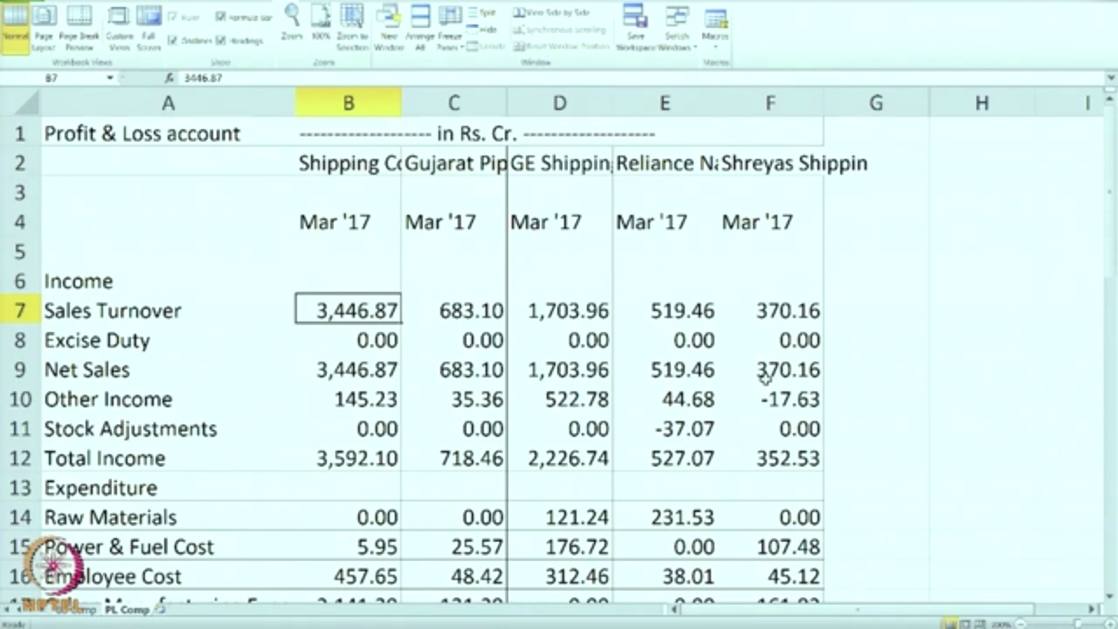
scroll(764, 376, "down", 4)
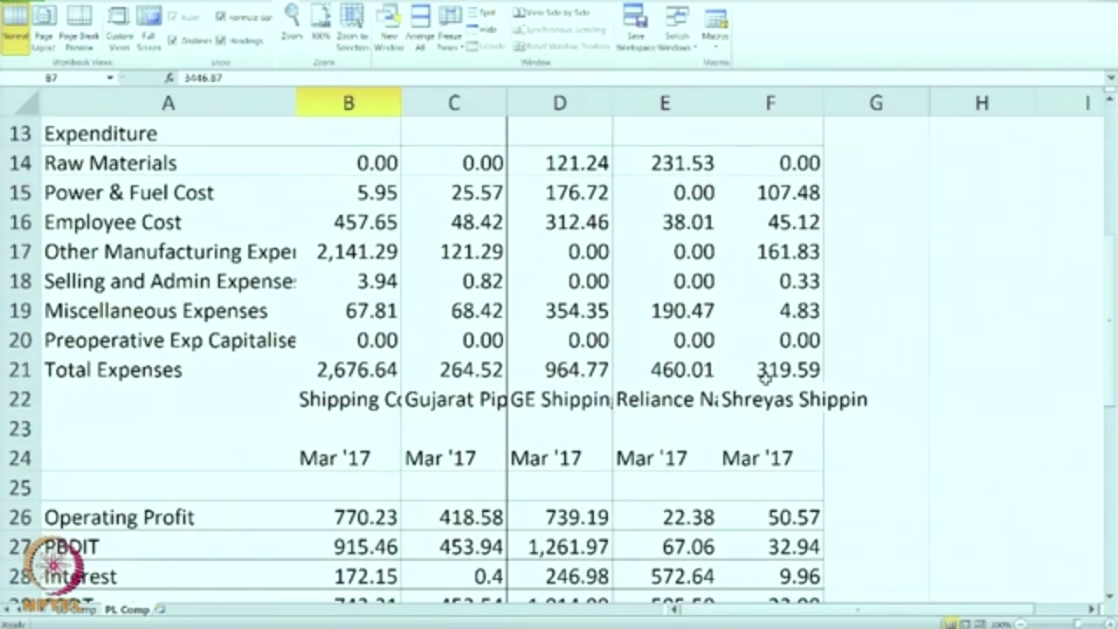
scroll(763, 376, "down", 3)
scroll(765, 379, "down", 3)
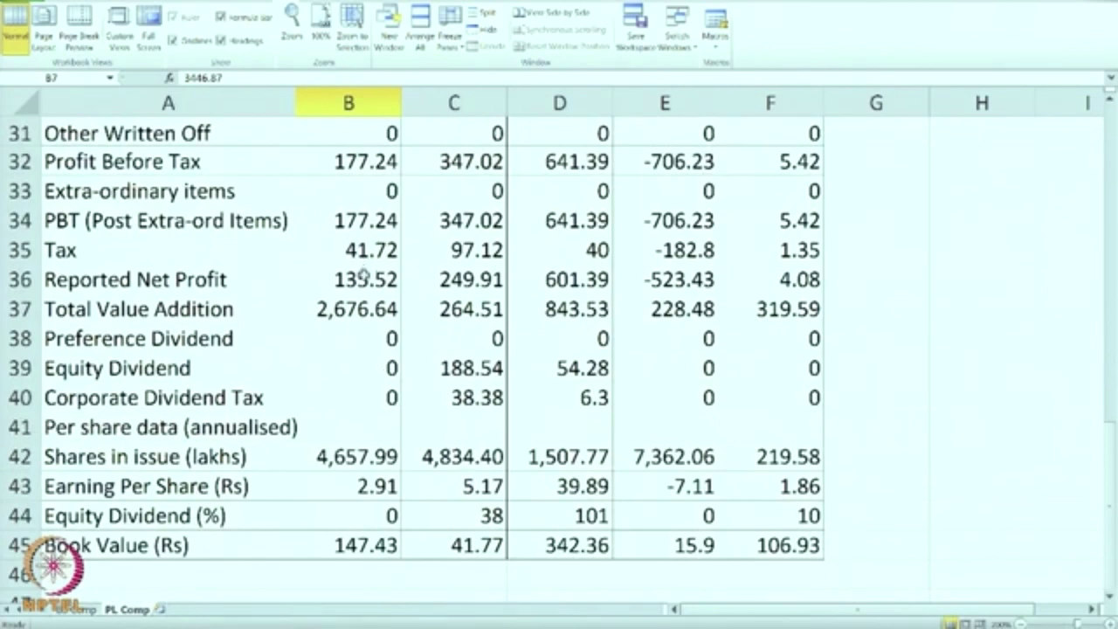
left_click(354, 288)
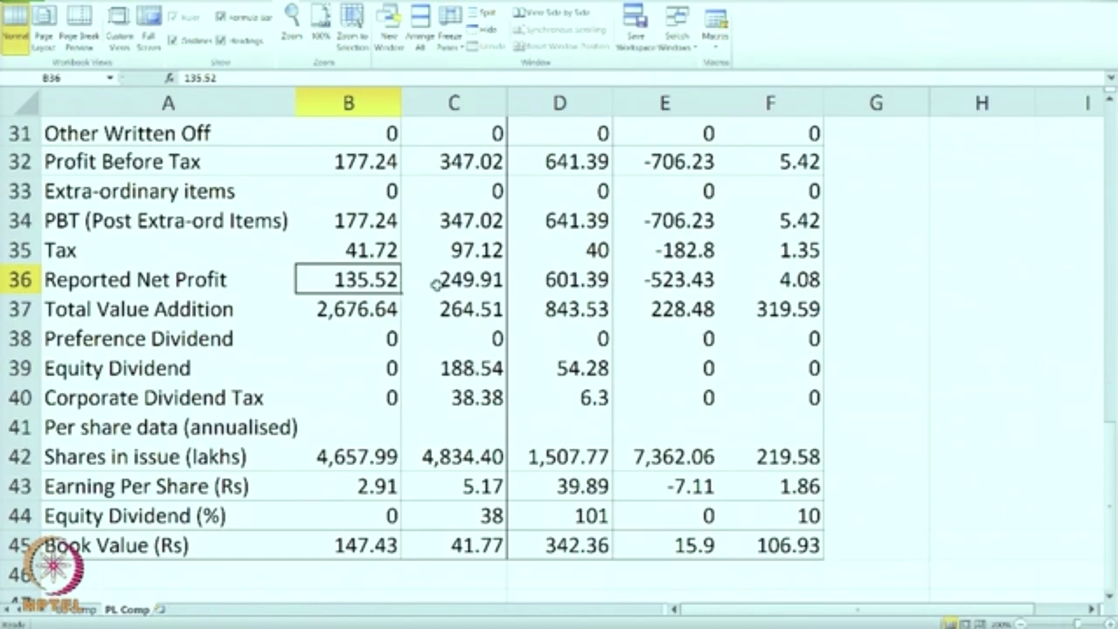
left_click(557, 288)
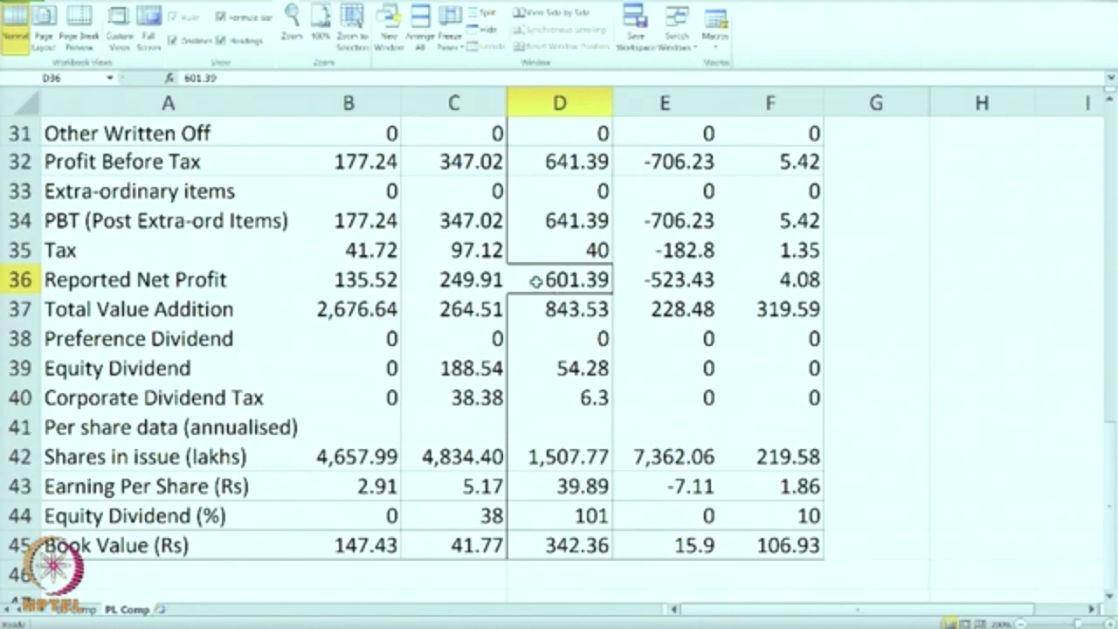
left_click(643, 279)
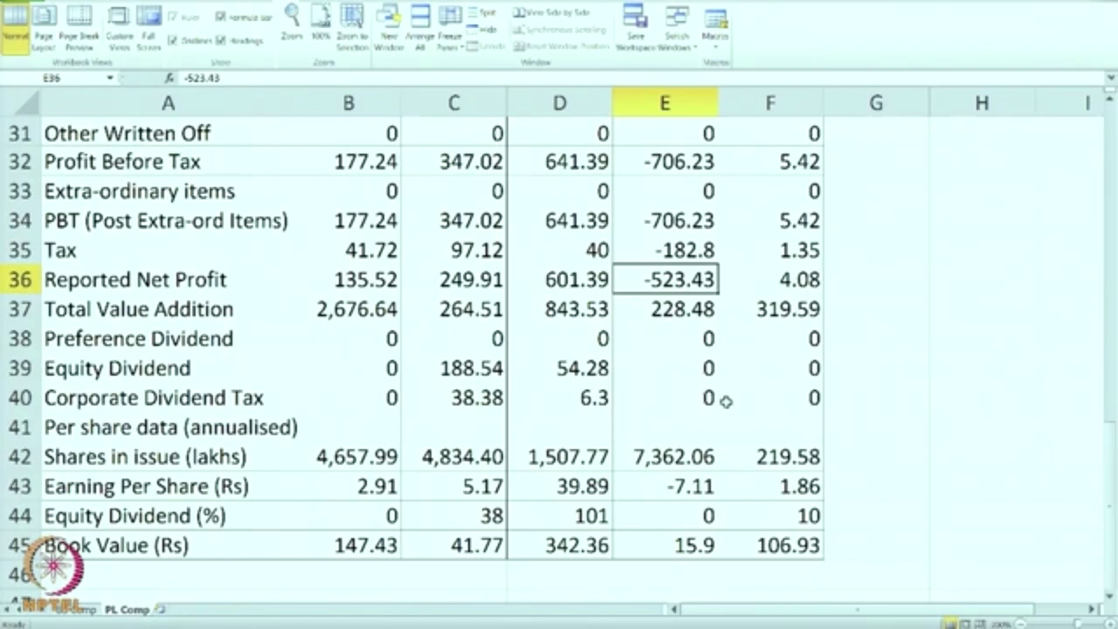
scroll(725, 400, "up", 1)
scroll(725, 400, "up", 7)
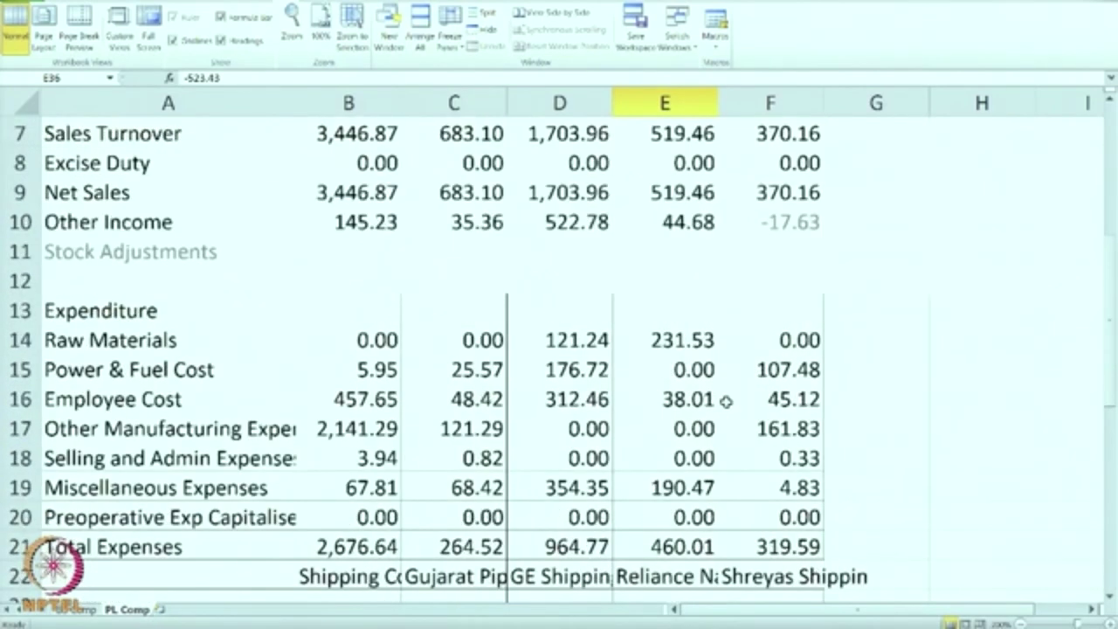
scroll(725, 401, "up", 2)
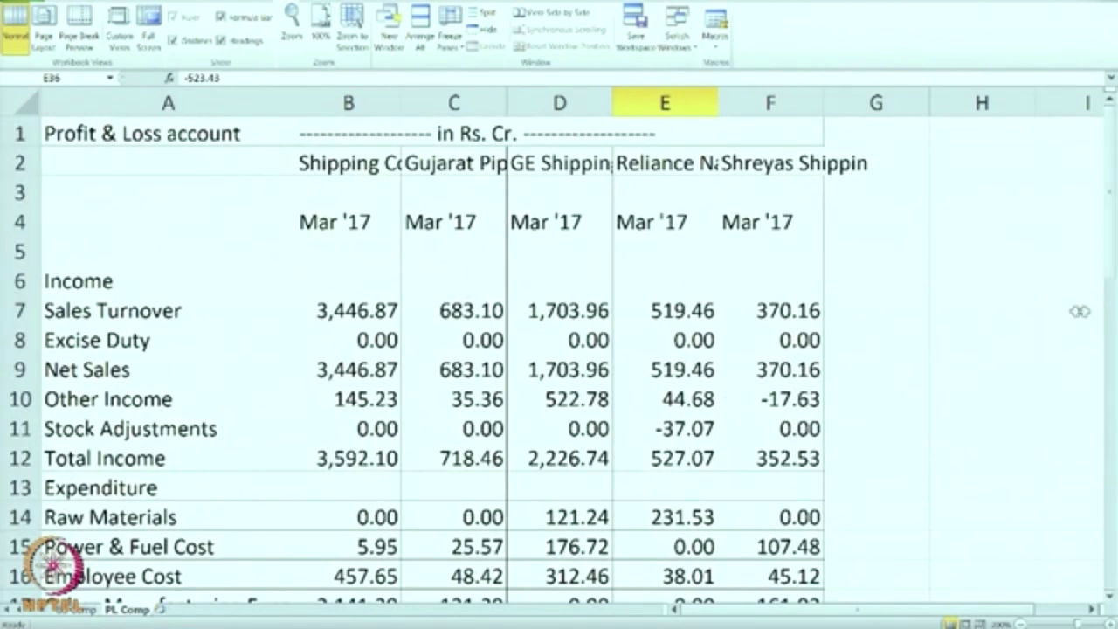
left_click(877, 318)
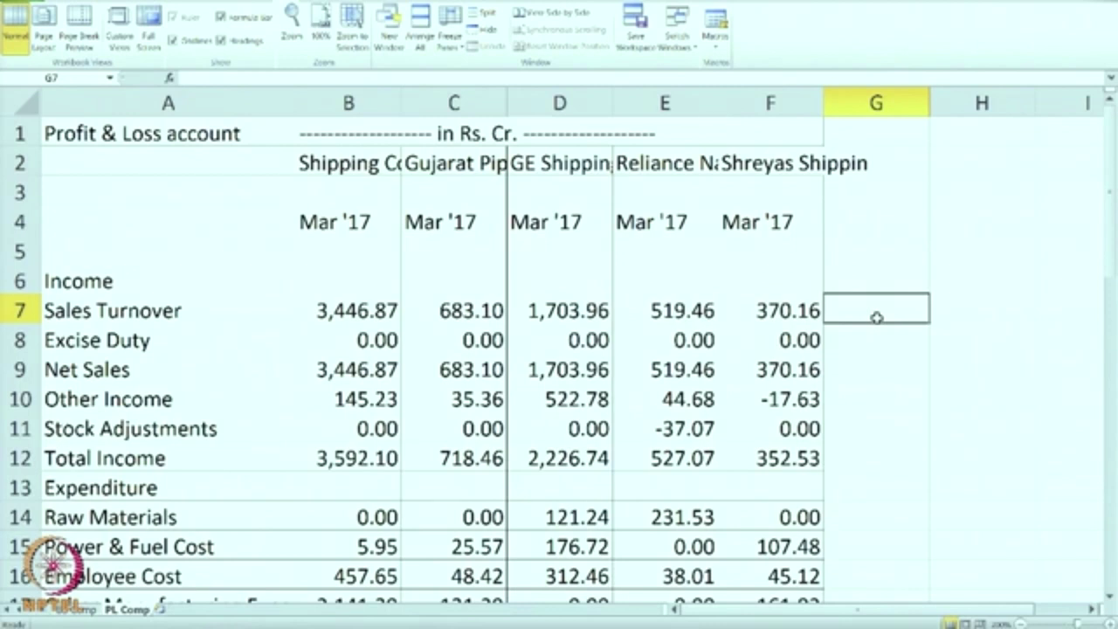
Enter =B7/B$7 in G7 to divide by the row-7 Sales Turnover
type("=")
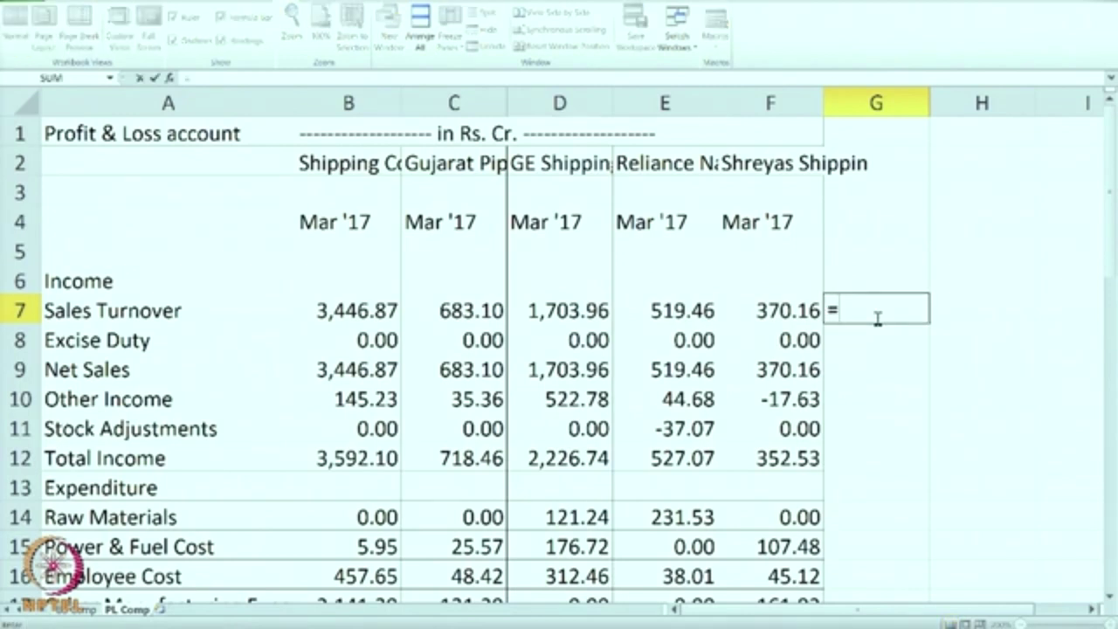
left_click(390, 307)
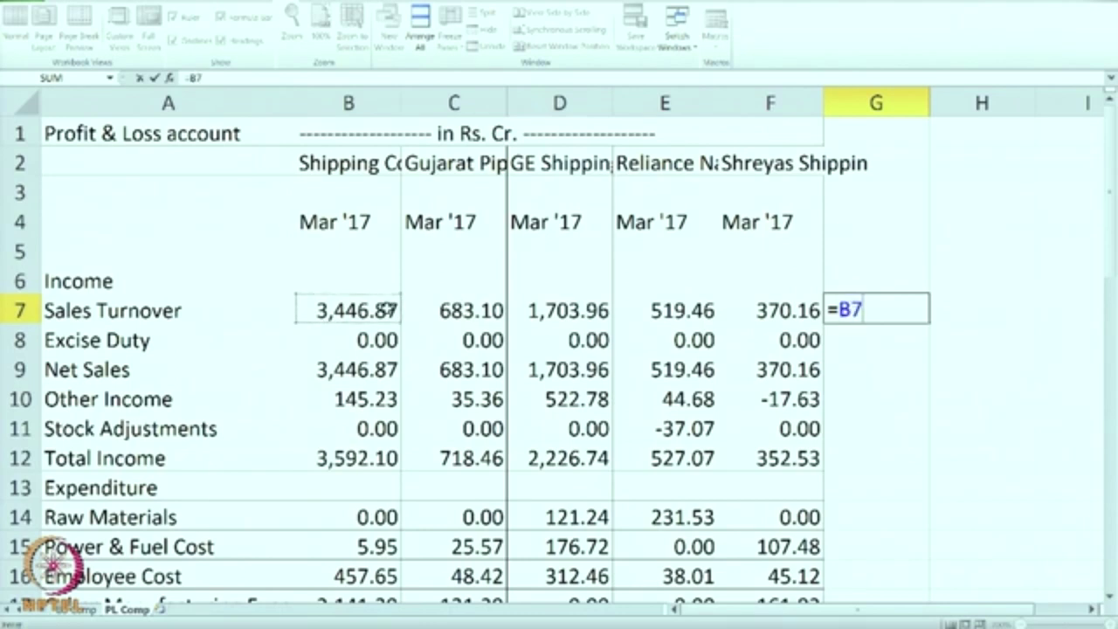
type("/")
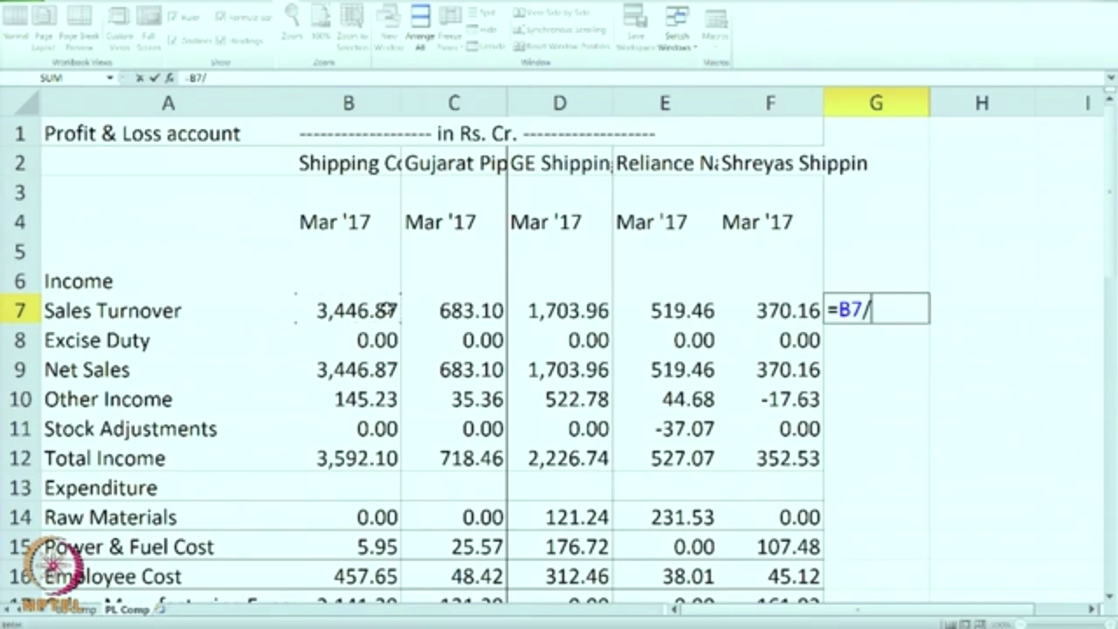
left_click(390, 308)
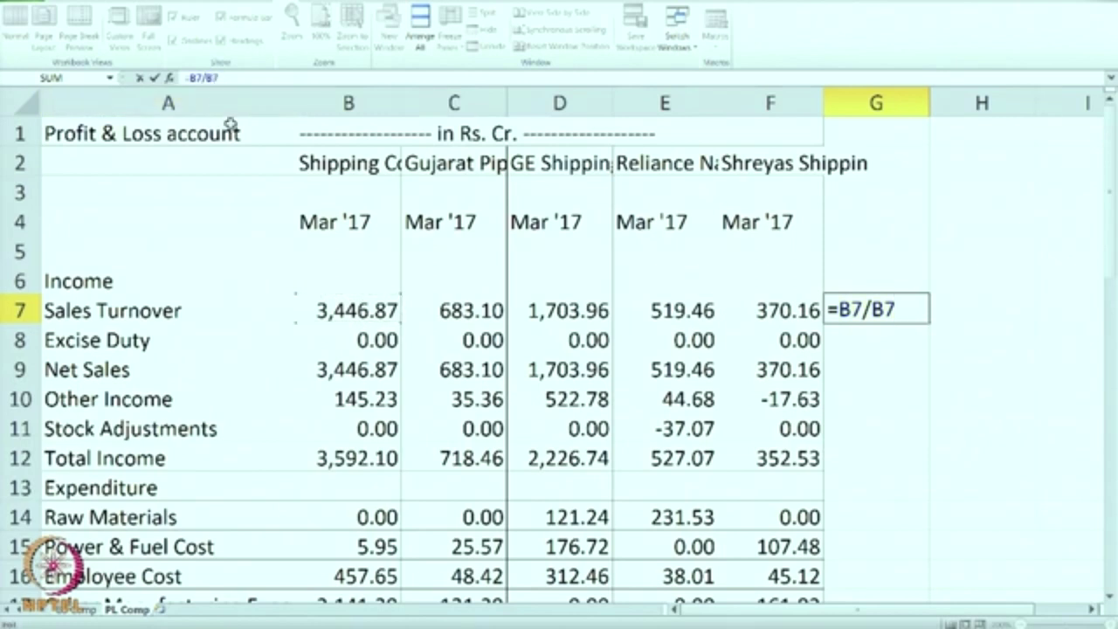
key("F4")
key("F4")
key("Return")
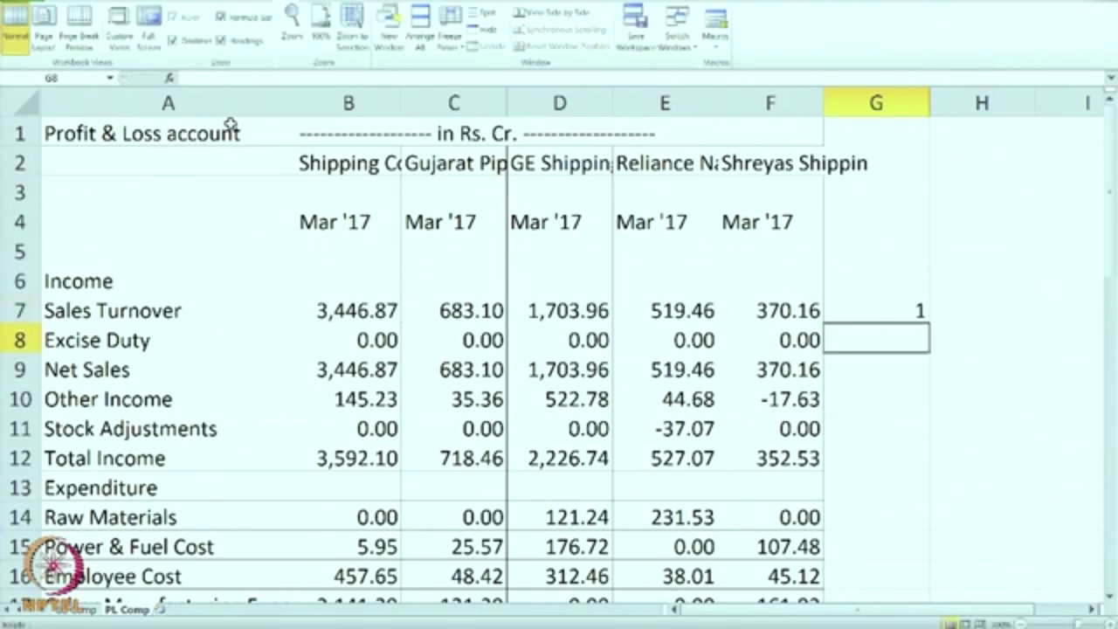
Copy the G7 formula to H7:J7 and down through G8:J45, then select columns G:J
left_click(857, 310)
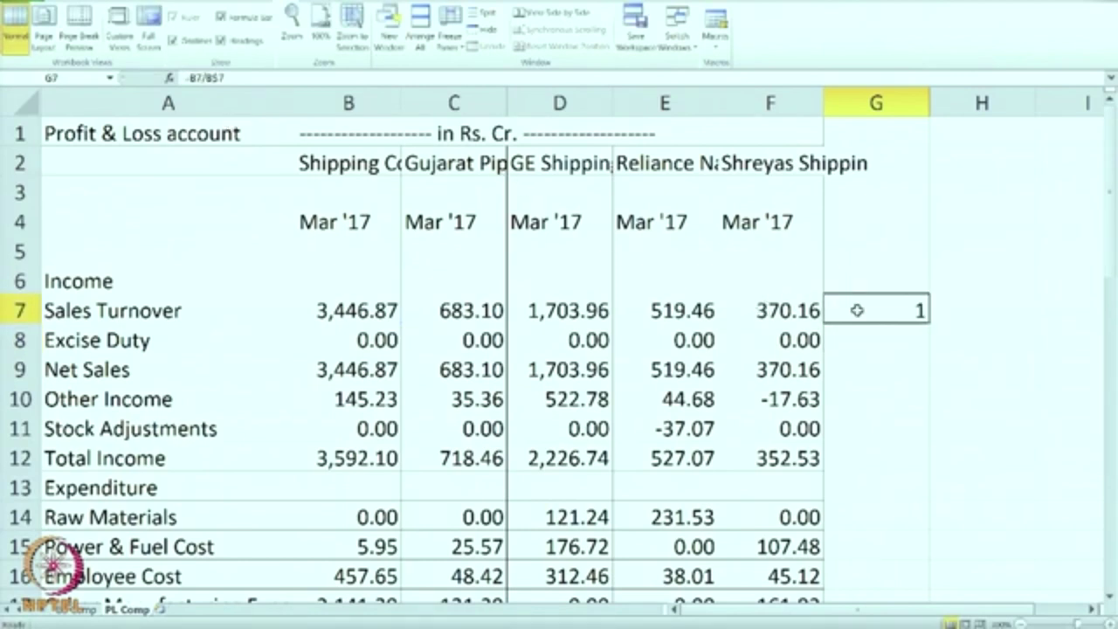
key("ctrl+c")
left_click(962, 310)
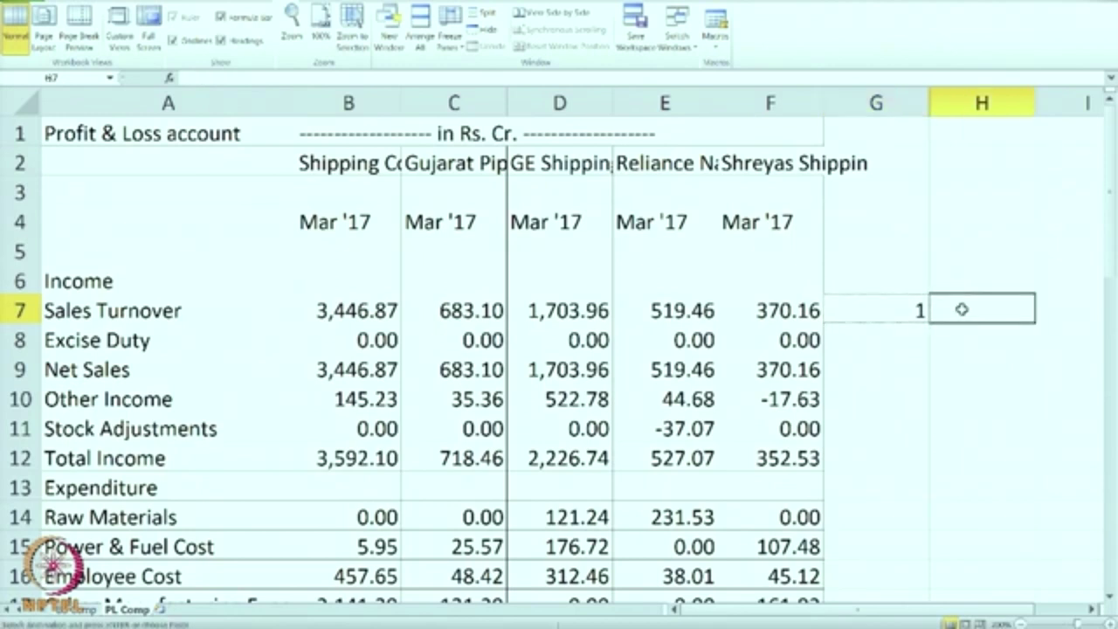
left_click_drag(962, 309, 962, 310)
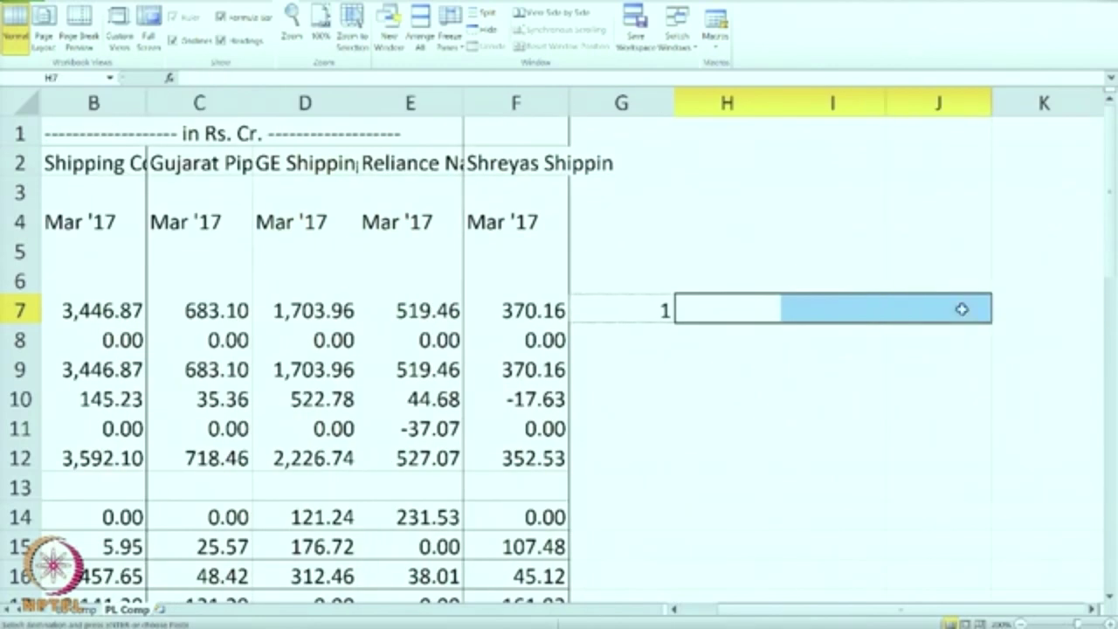
key("ctrl+v")
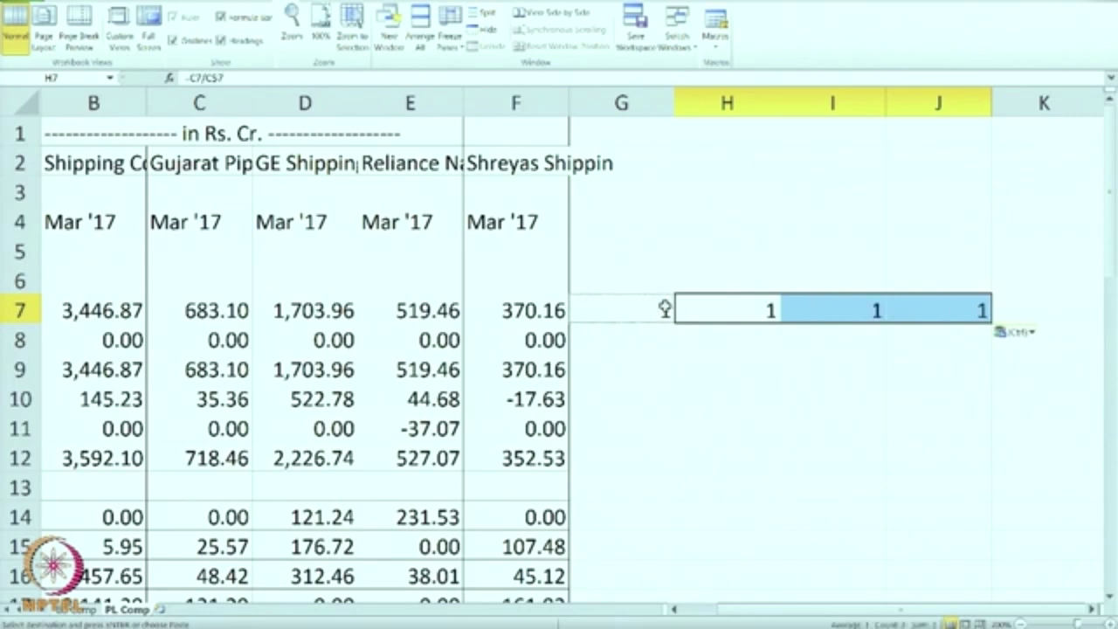
left_click_drag(650, 337, 952, 494)
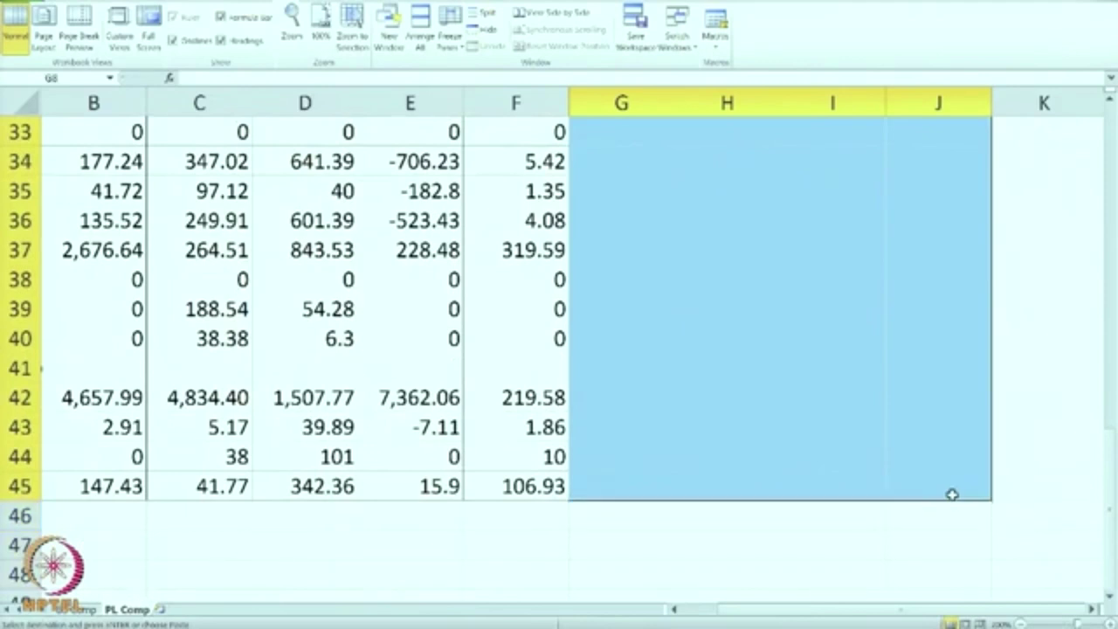
key("ctrl+v")
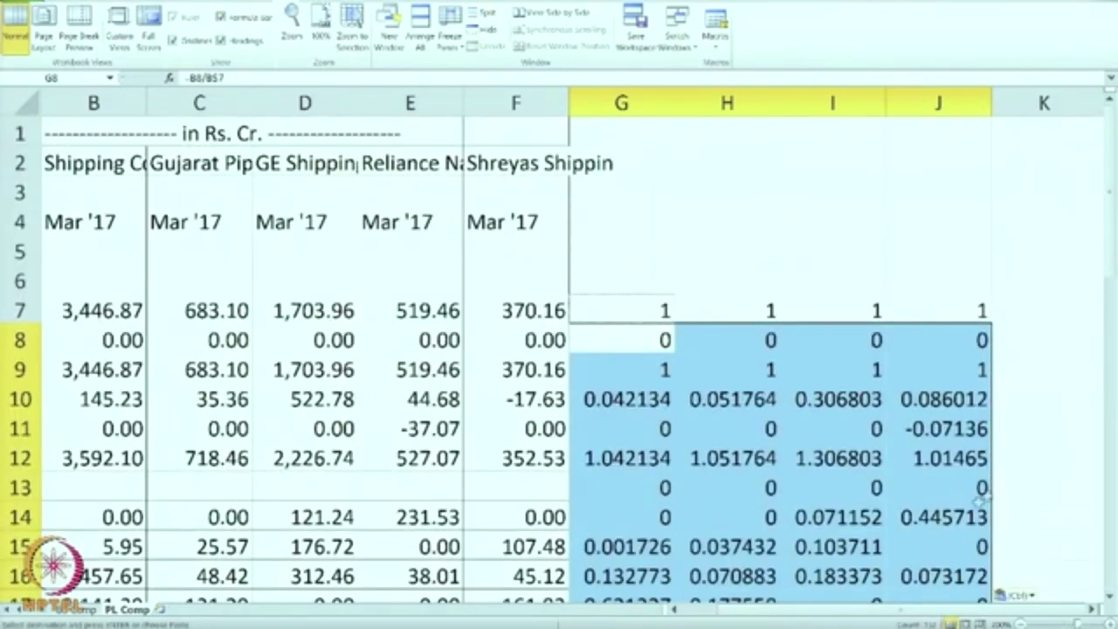
left_click(1024, 453)
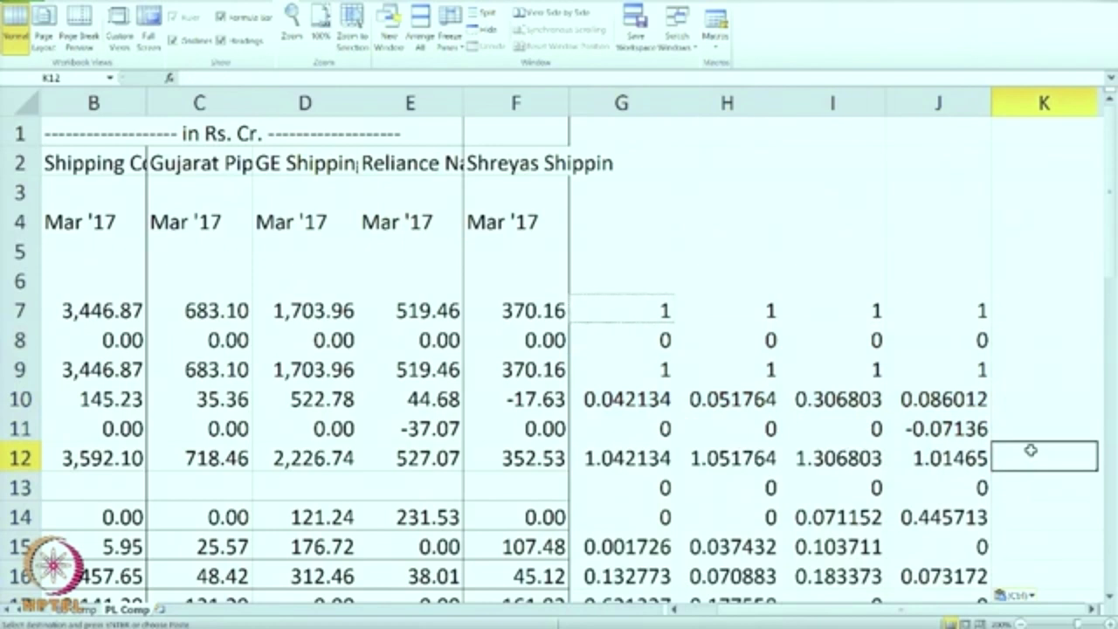
left_click_drag(622, 104, 905, 109)
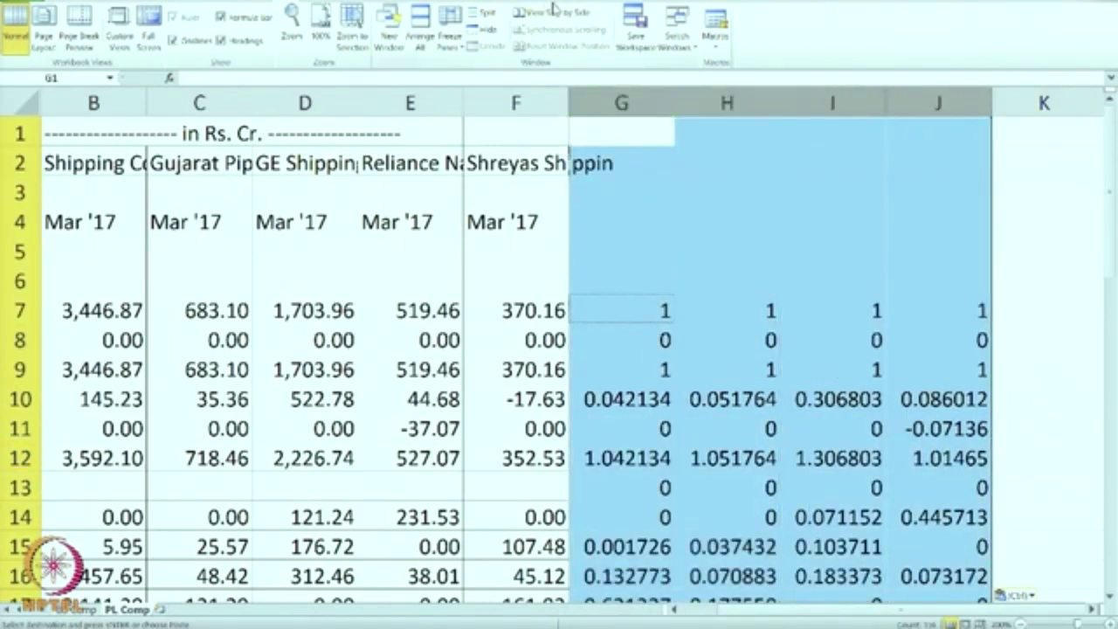
Apply Percent Style to the ratio columns G:J
left_click(53, 0)
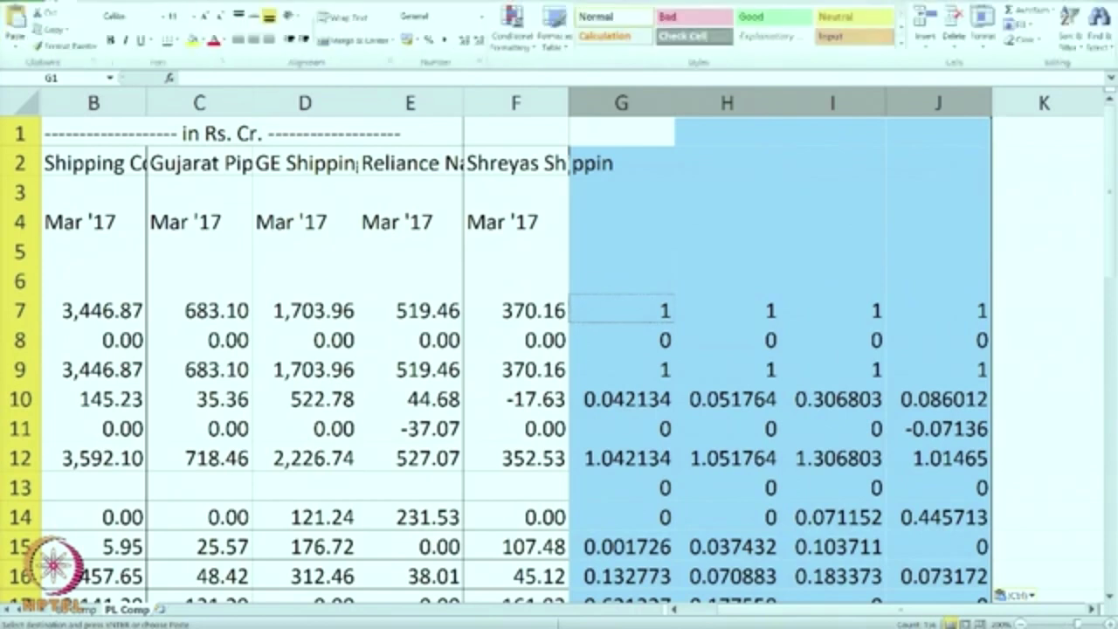
left_click(428, 41)
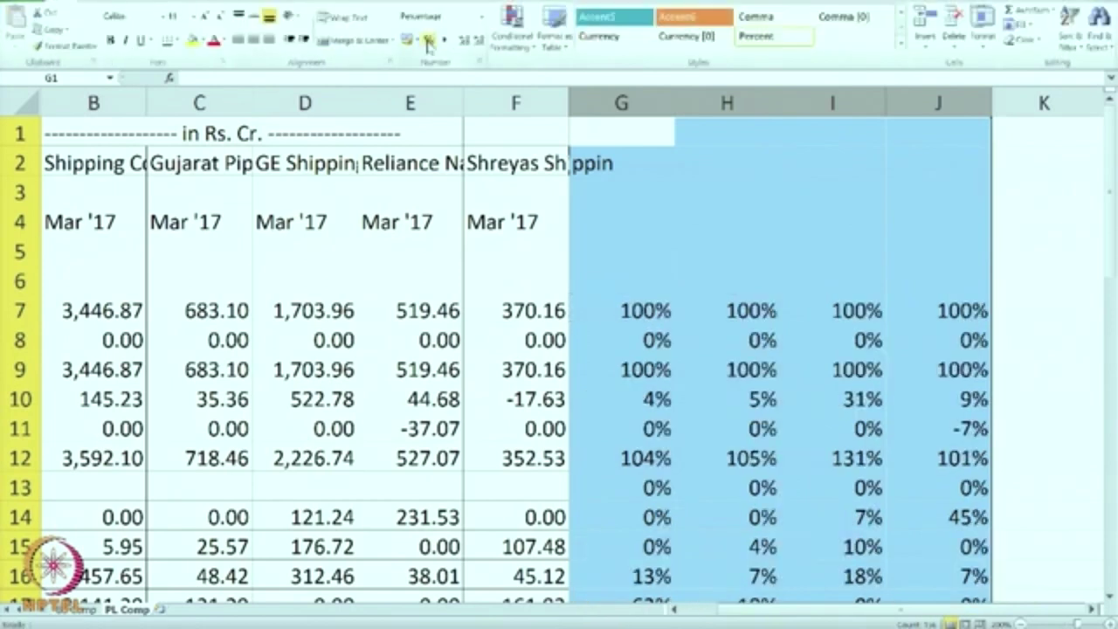
left_click(735, 252)
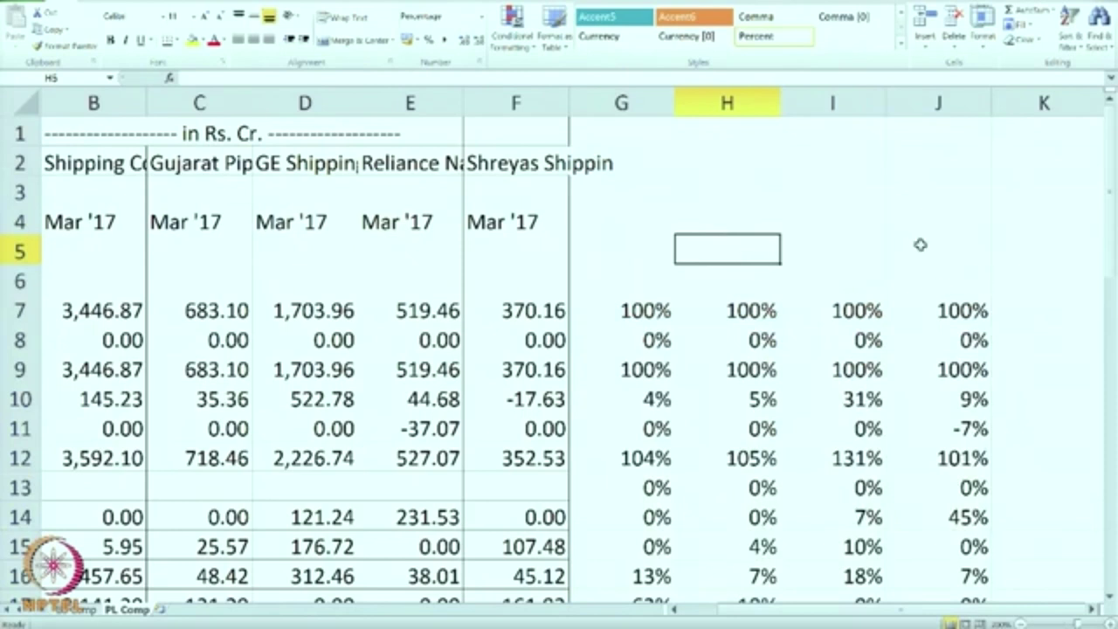
Copy the five company names from B2:F2 into G2:K2
left_click_drag(115, 162, 493, 168)
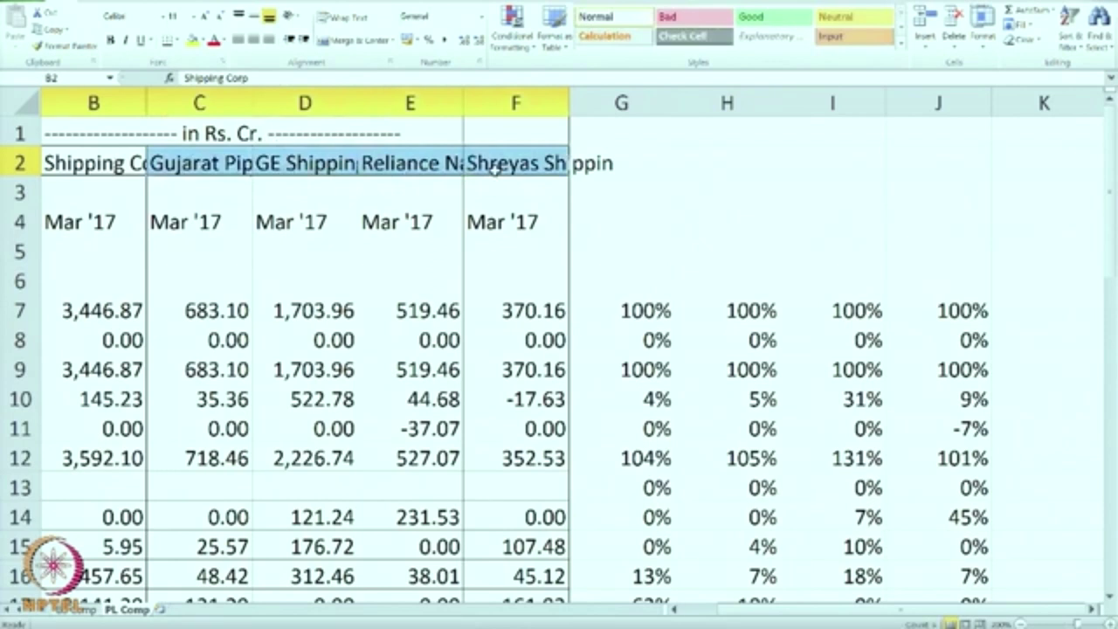
left_click(605, 168)
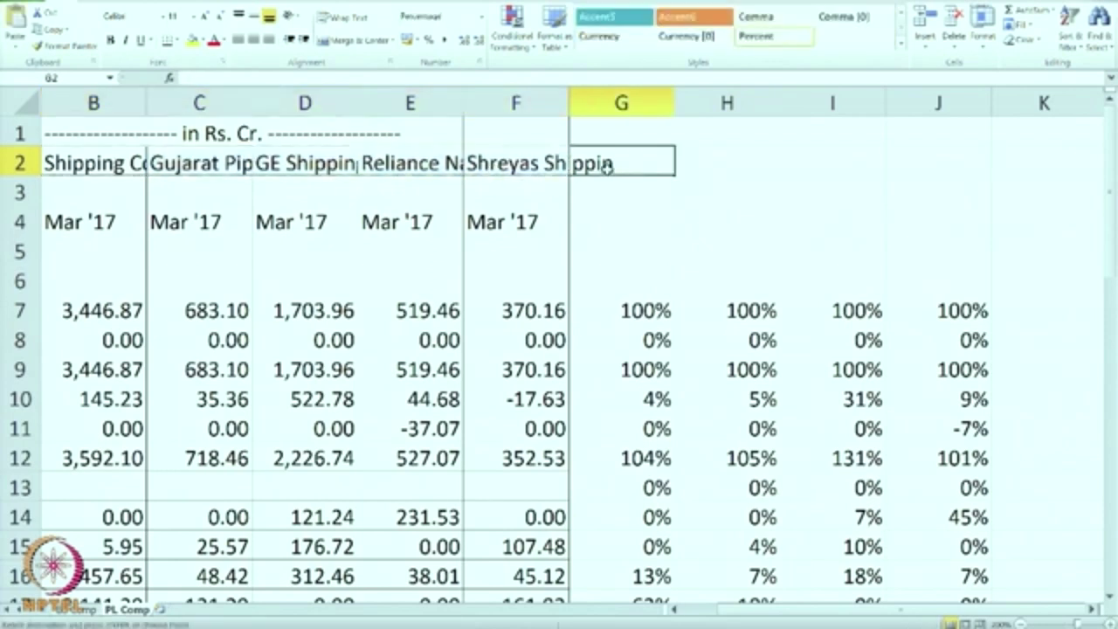
key("ctrl+v")
key("Escape")
Hide columns B through F and scroll back to show the column A labels
left_click_drag(122, 103, 466, 128)
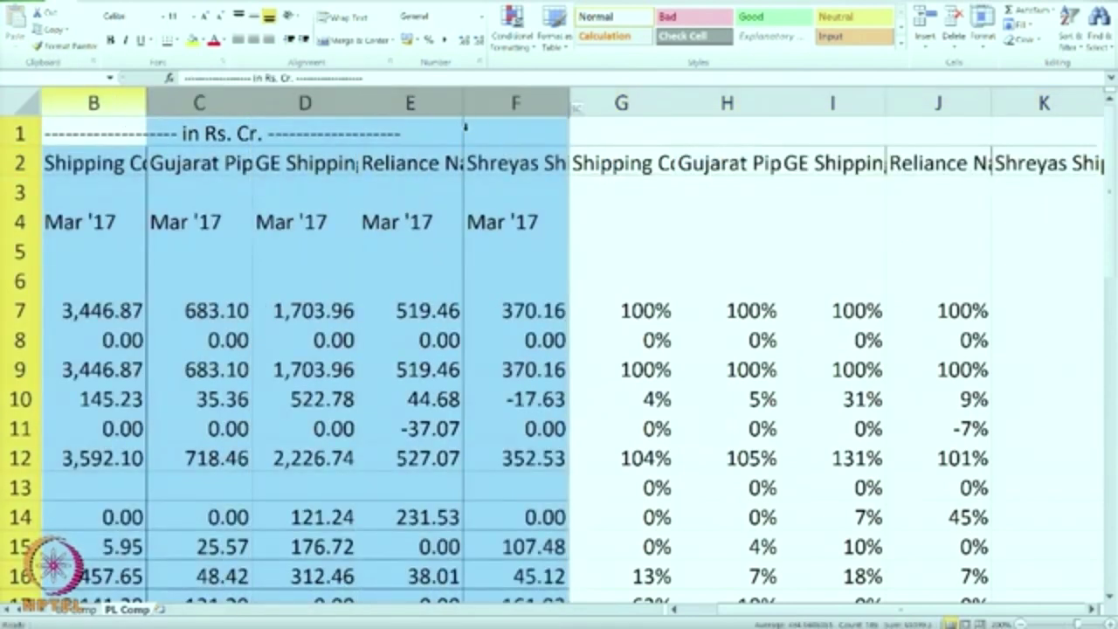
right_click(399, 201)
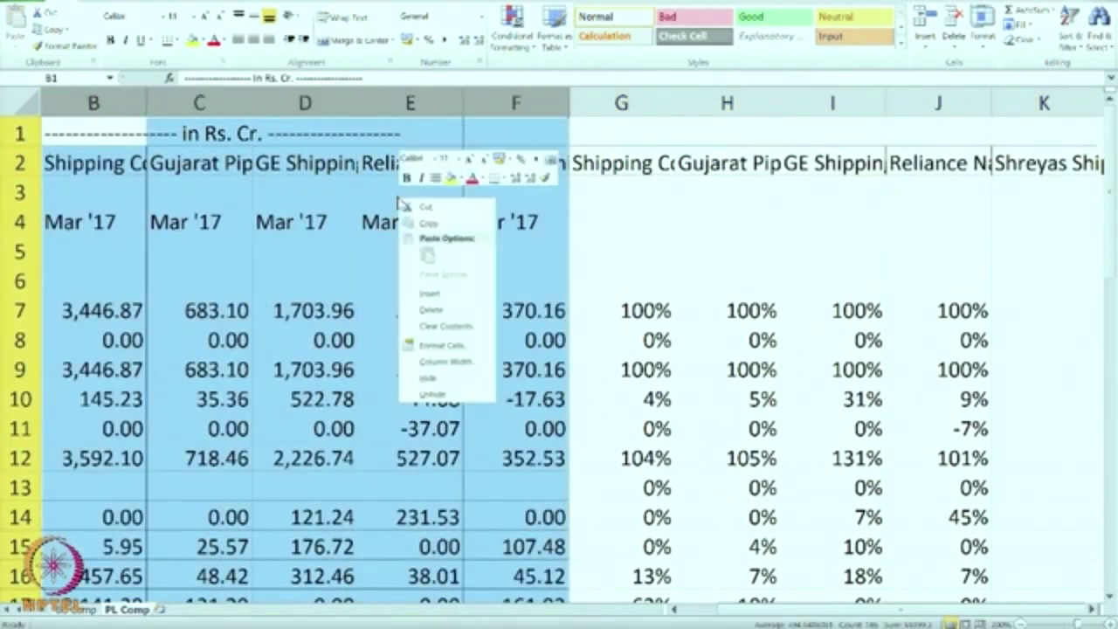
left_click(428, 377)
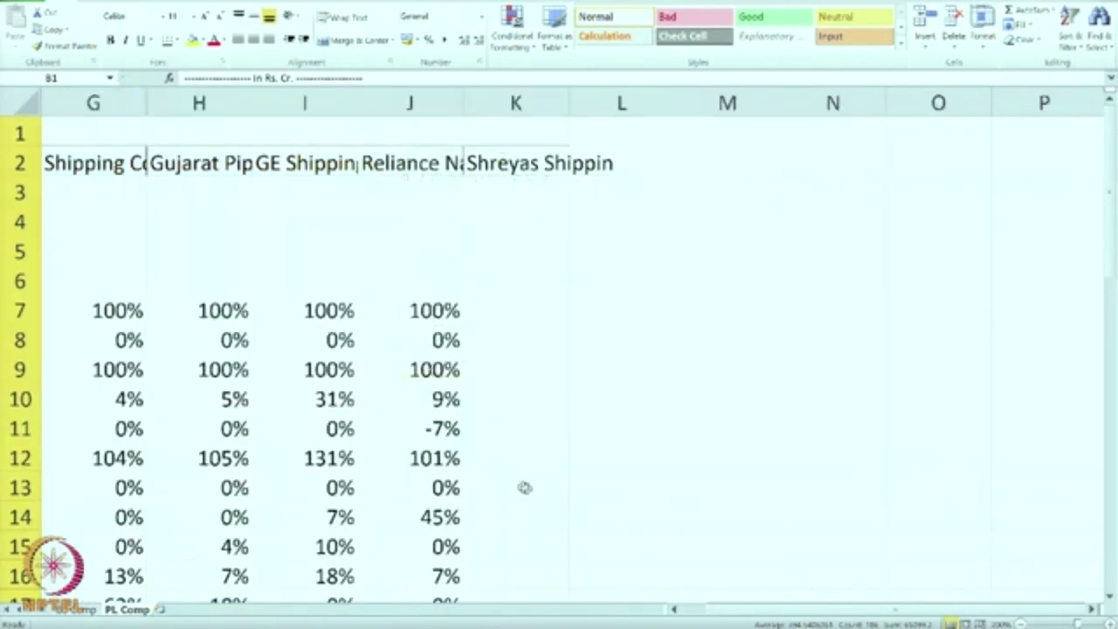
left_click(672, 615)
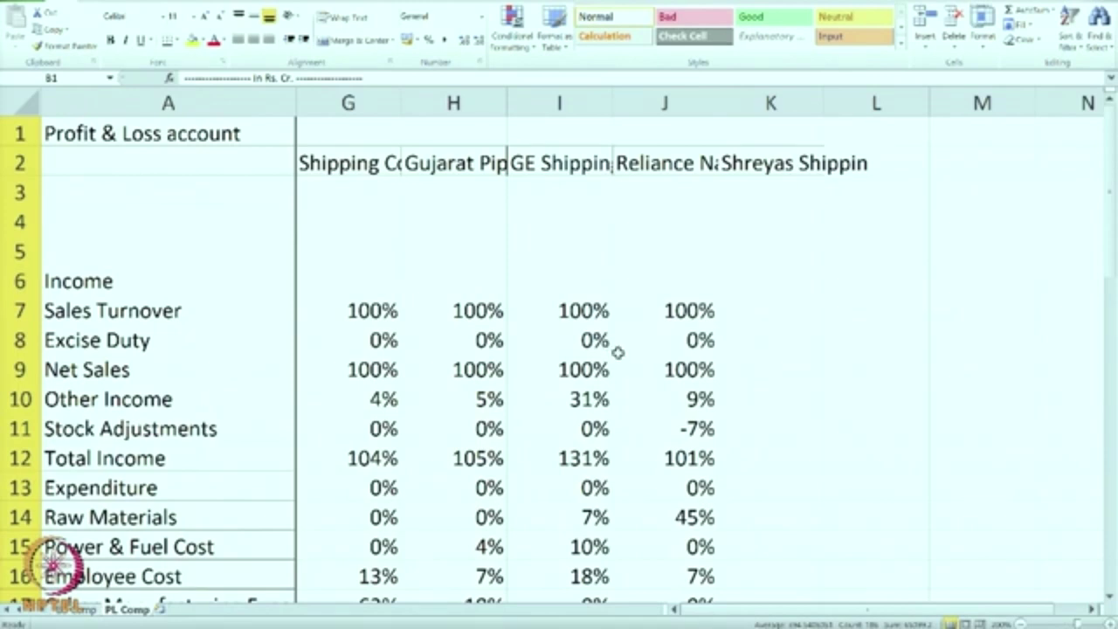
Scroll through the sheet to review Shreyas Shipping's percentages in column K
scroll(618, 352, "down", 2)
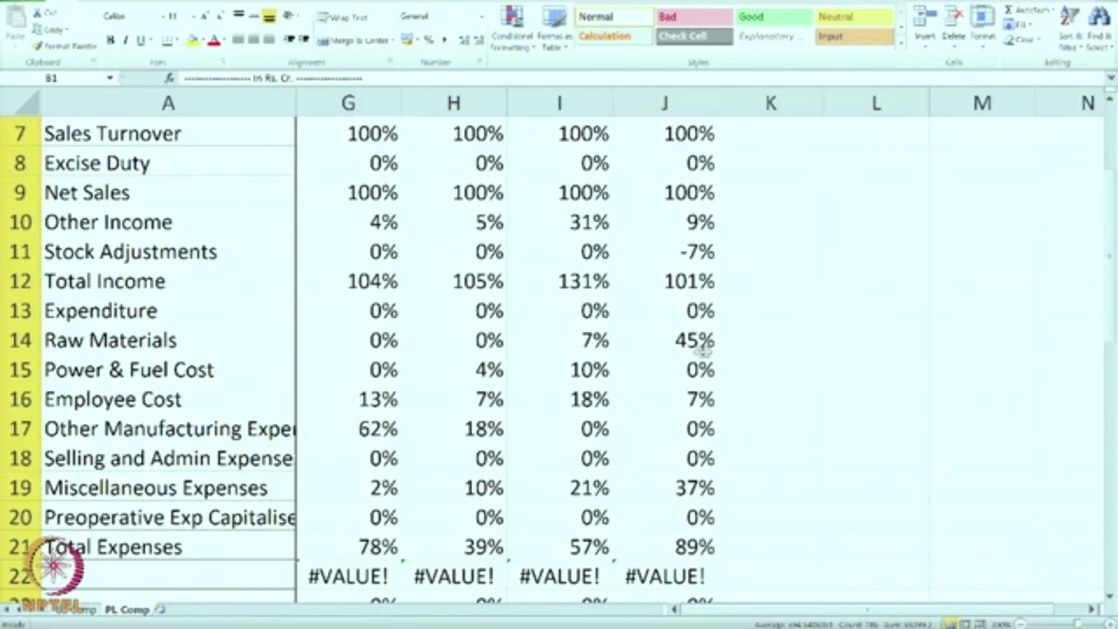
scroll(712, 393, "up", 2)
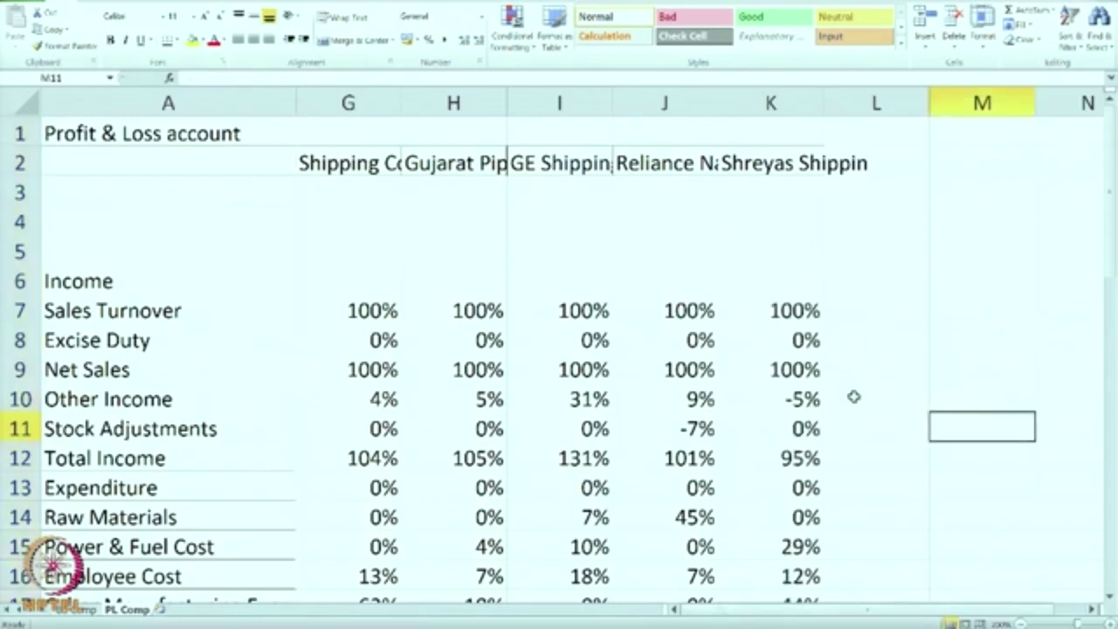
scroll(854, 396, "down", 1)
scroll(854, 397, "up", 1)
scroll(865, 388, "down", 1)
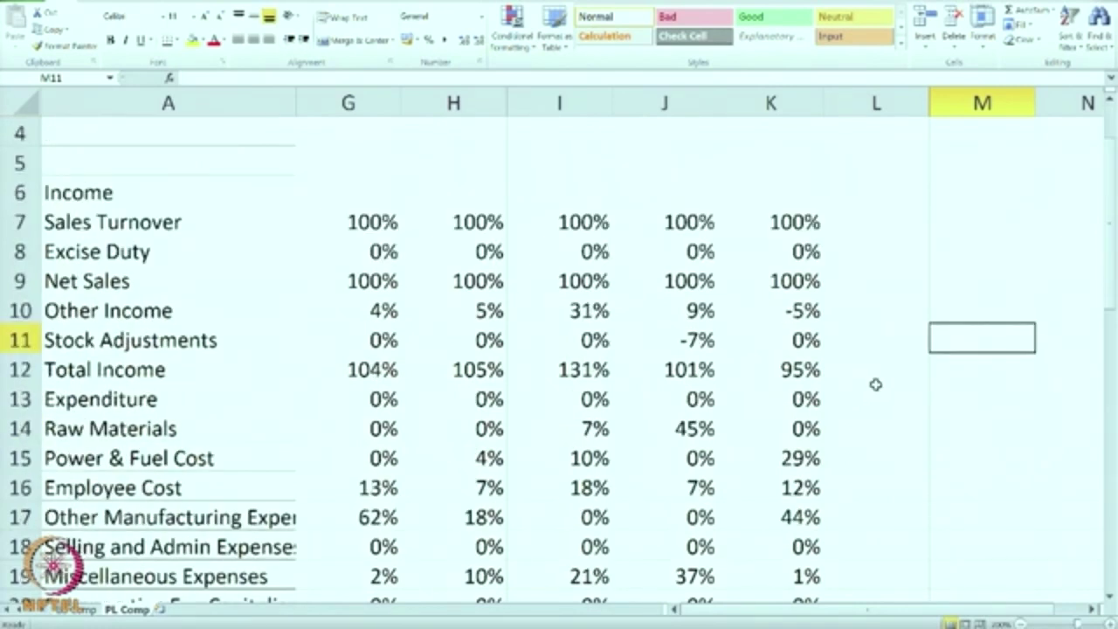
scroll(883, 402, "down", 1)
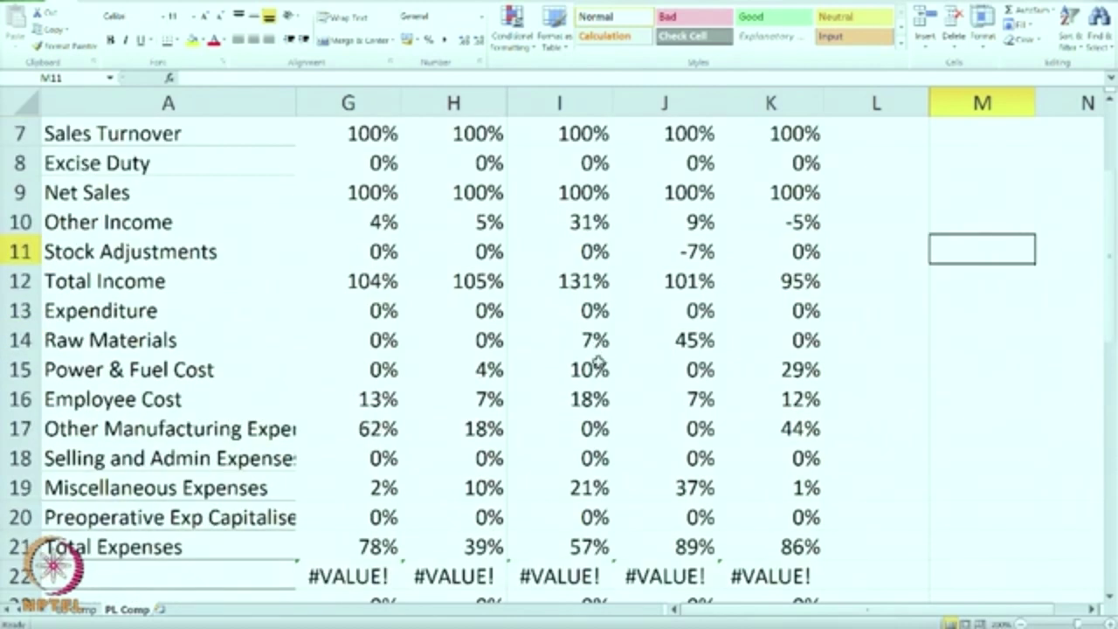
left_click(397, 346)
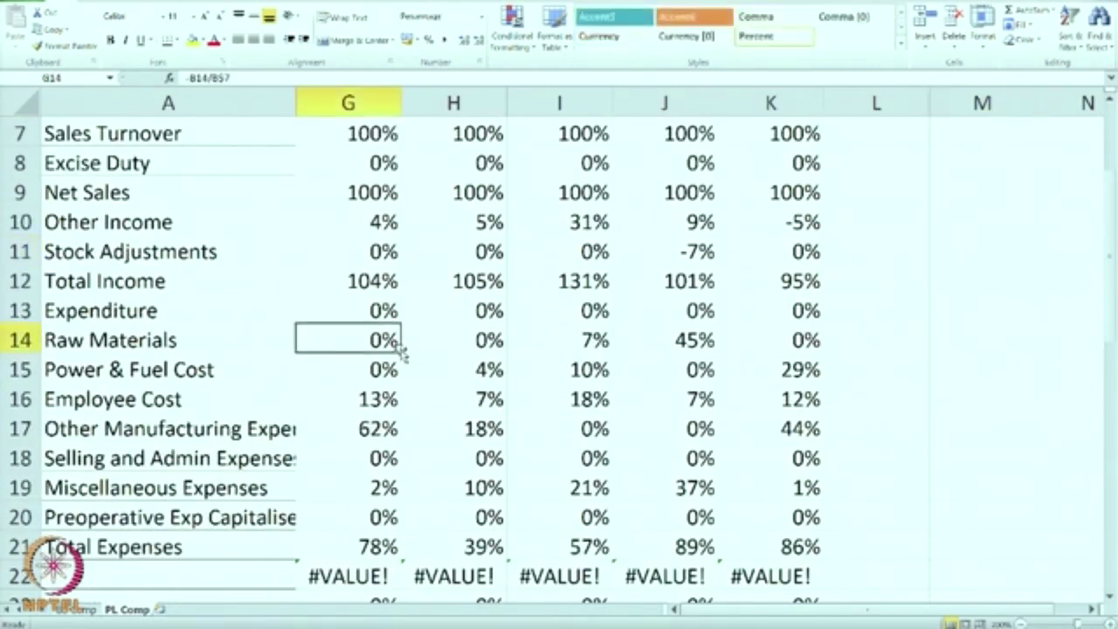
scroll(763, 381, "up", 2)
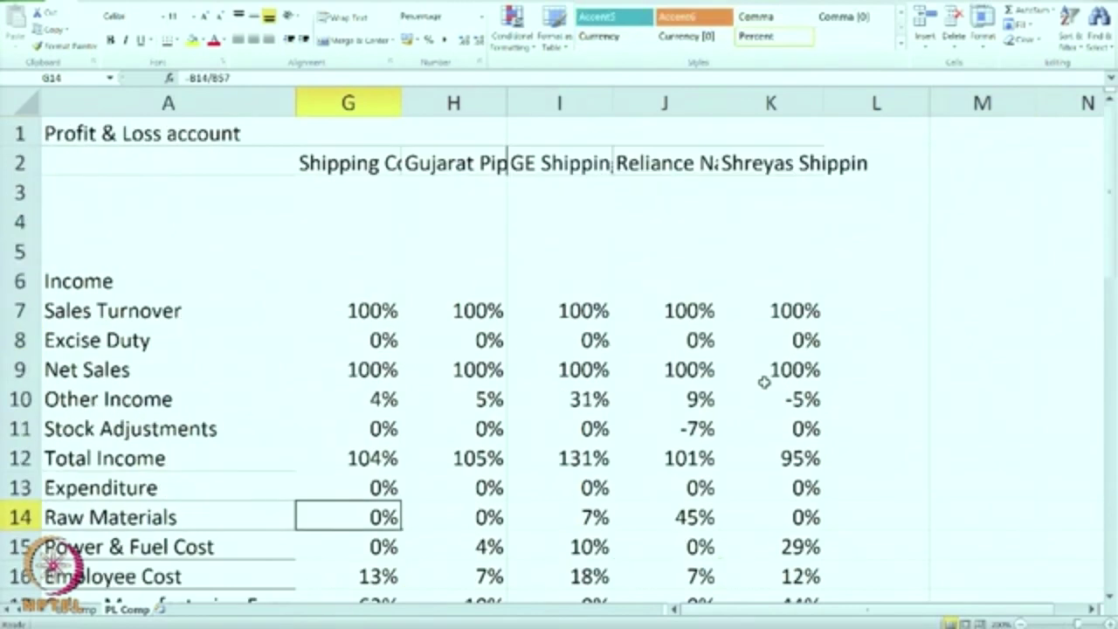
scroll(690, 353, "down", 1)
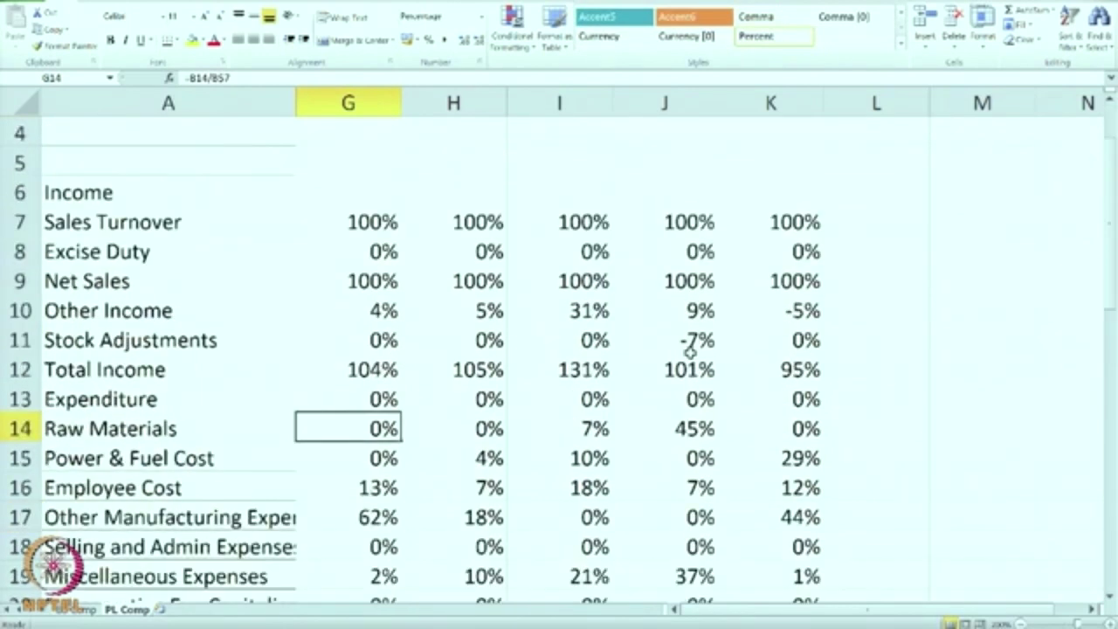
scroll(690, 353, "down", 1)
left_click(697, 348)
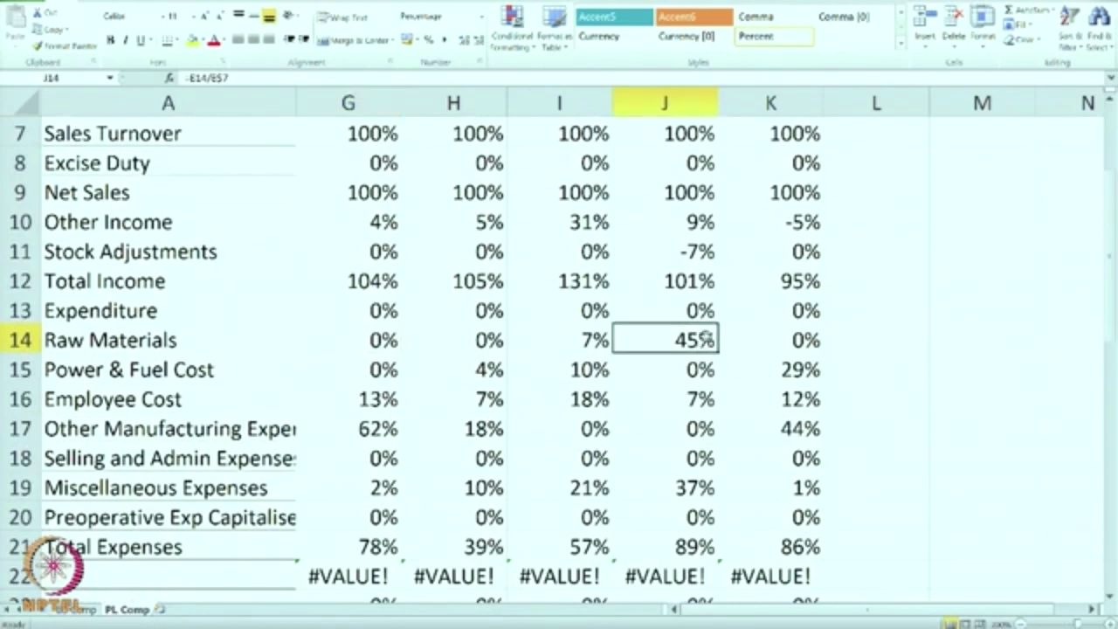
left_click(685, 489)
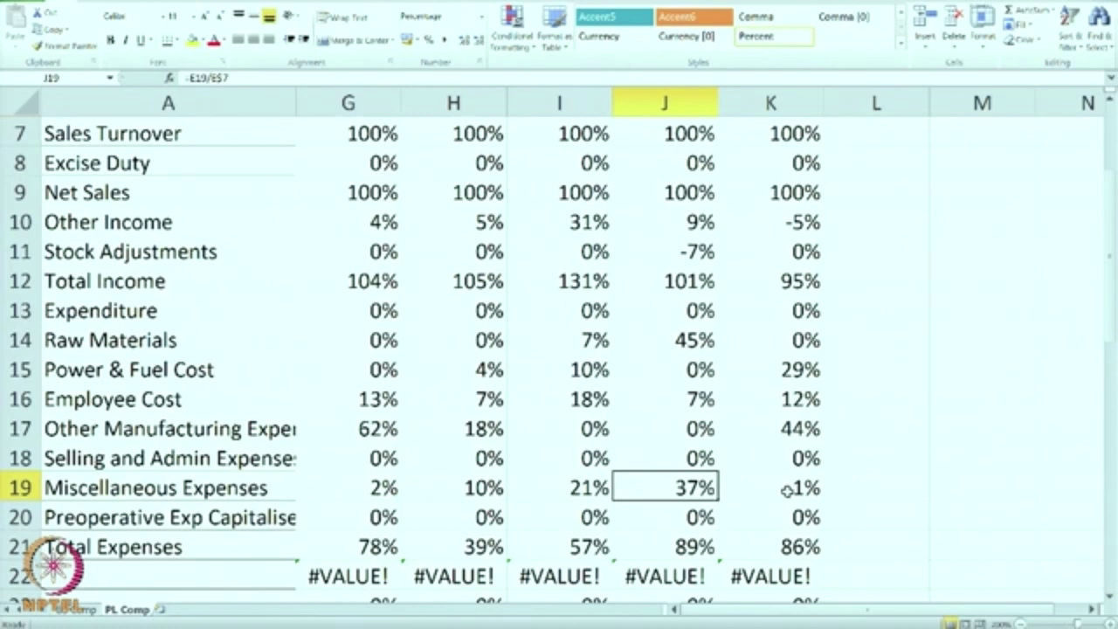
scroll(772, 480, "up", 2)
scroll(773, 480, "down", 2)
left_click(350, 432)
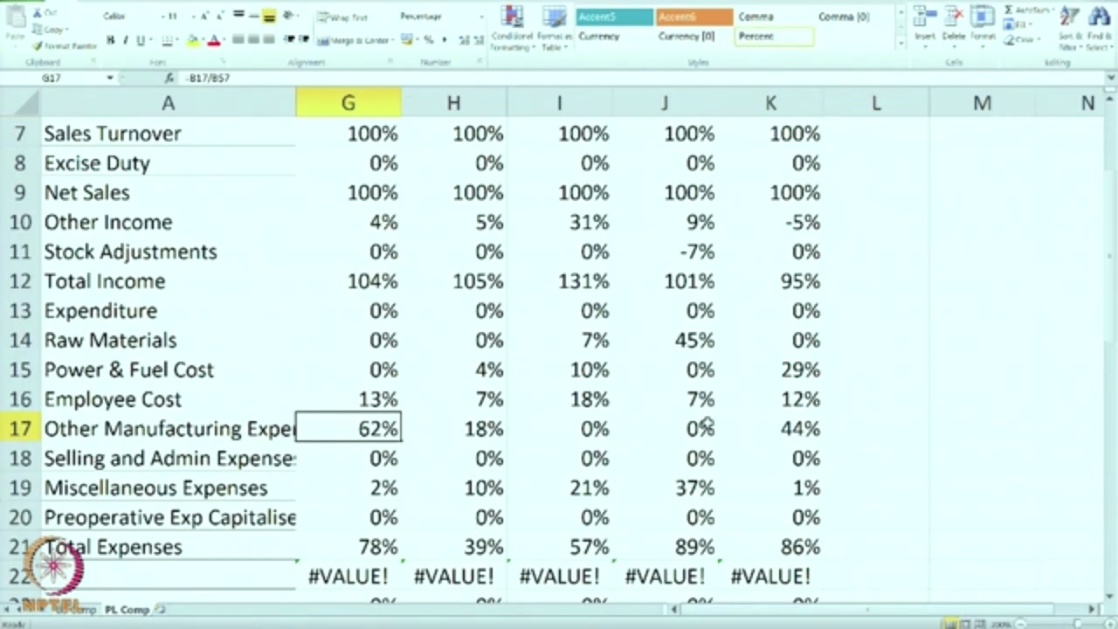
scroll(706, 423, "down", 4)
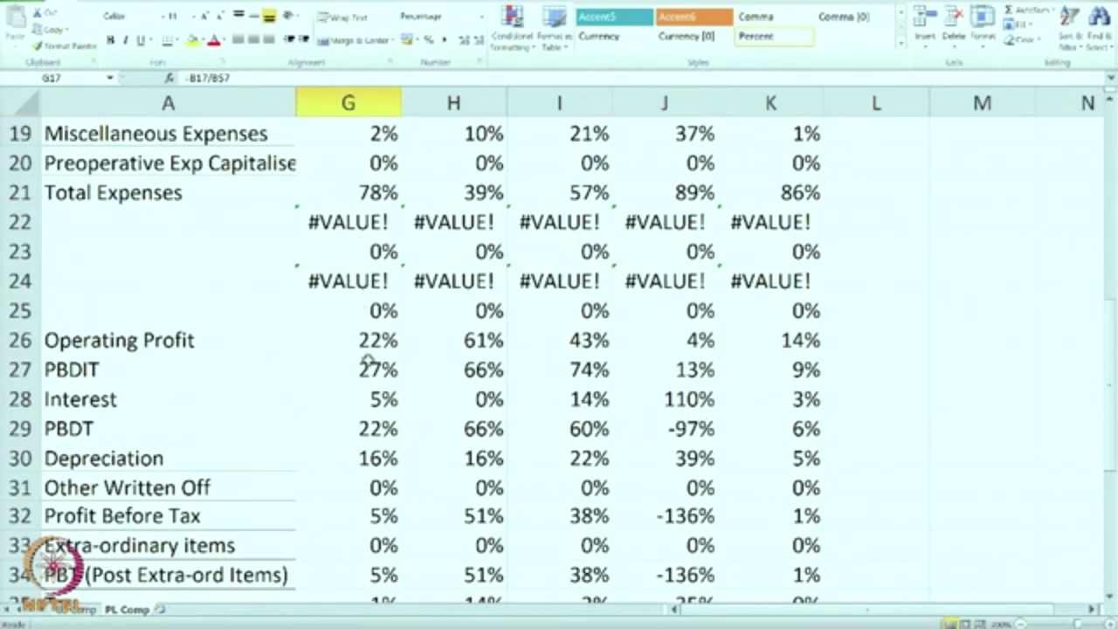
left_click(368, 341)
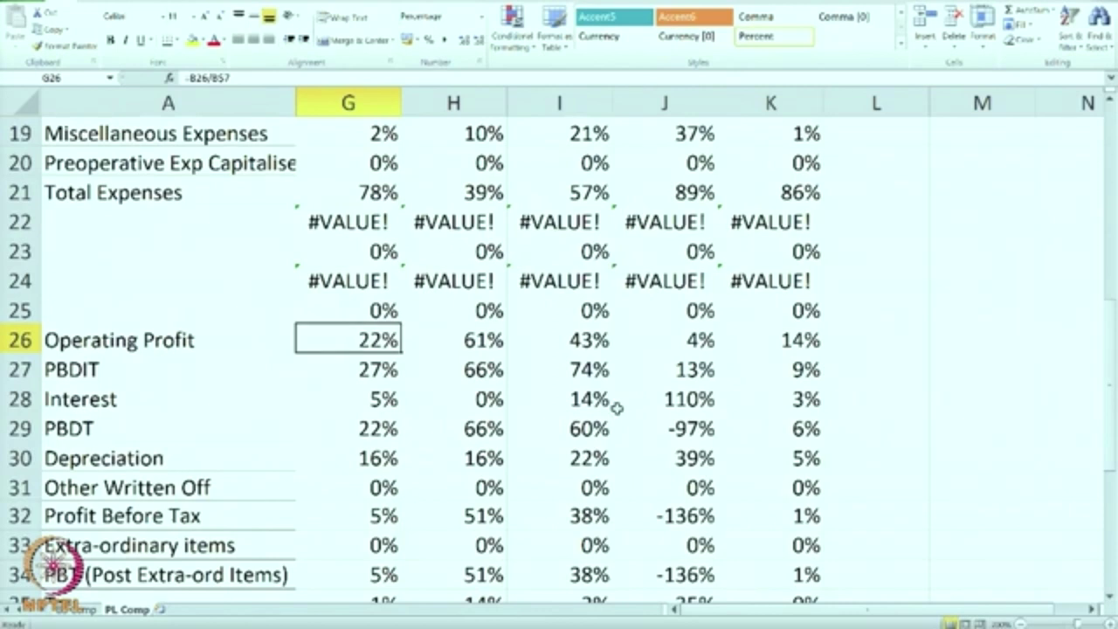
scroll(617, 409, "up", 6)
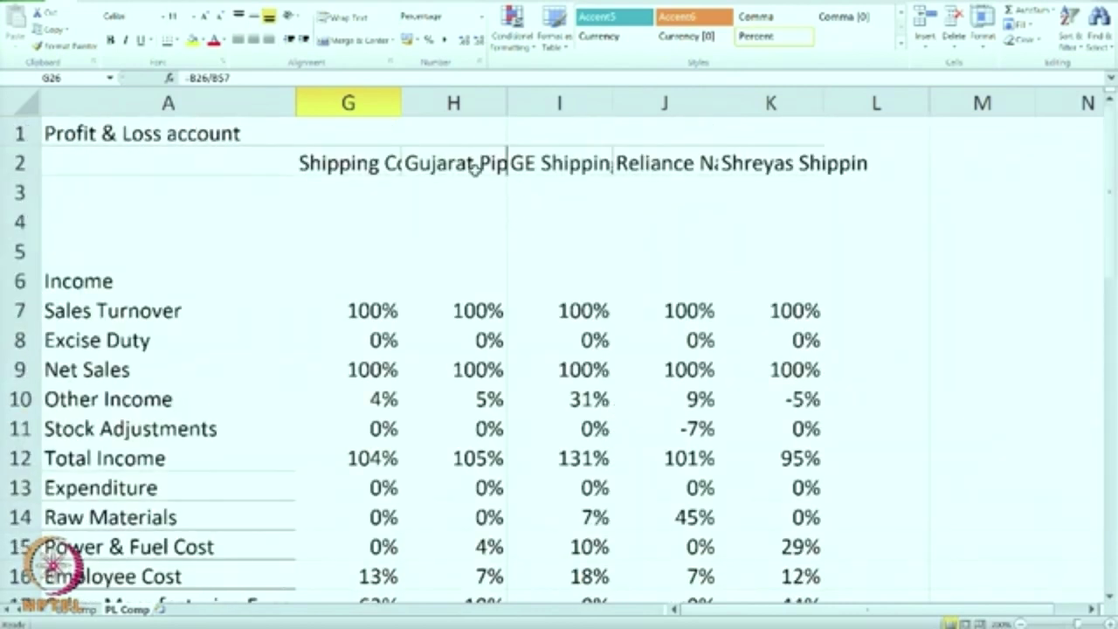
scroll(649, 335, "down", 7)
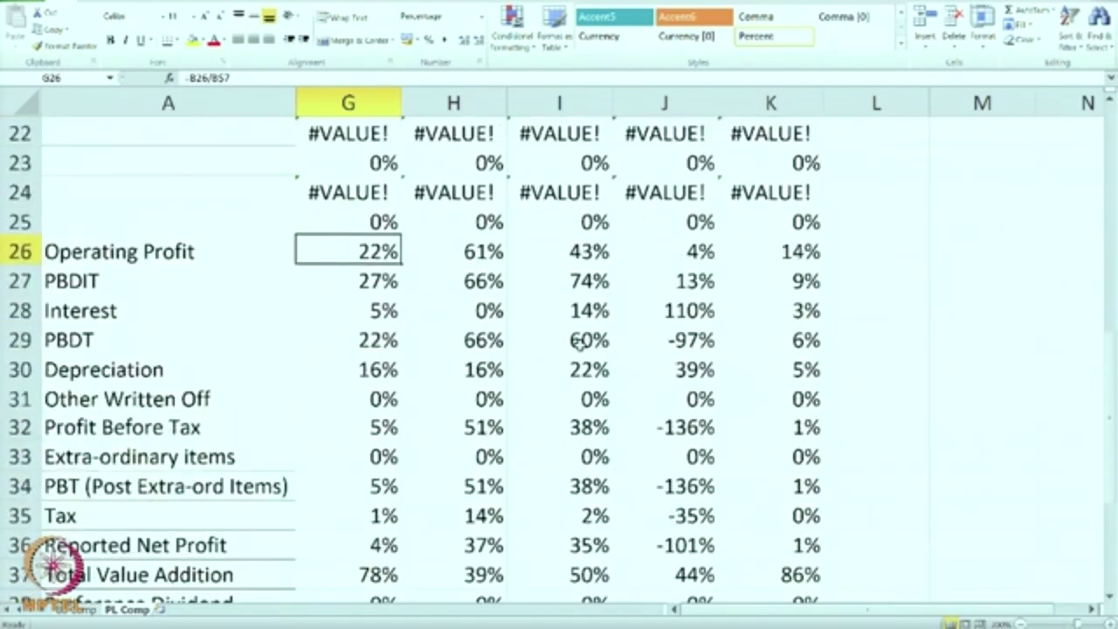
left_click(476, 250)
left_click(566, 250)
left_click(483, 250)
left_click(545, 248)
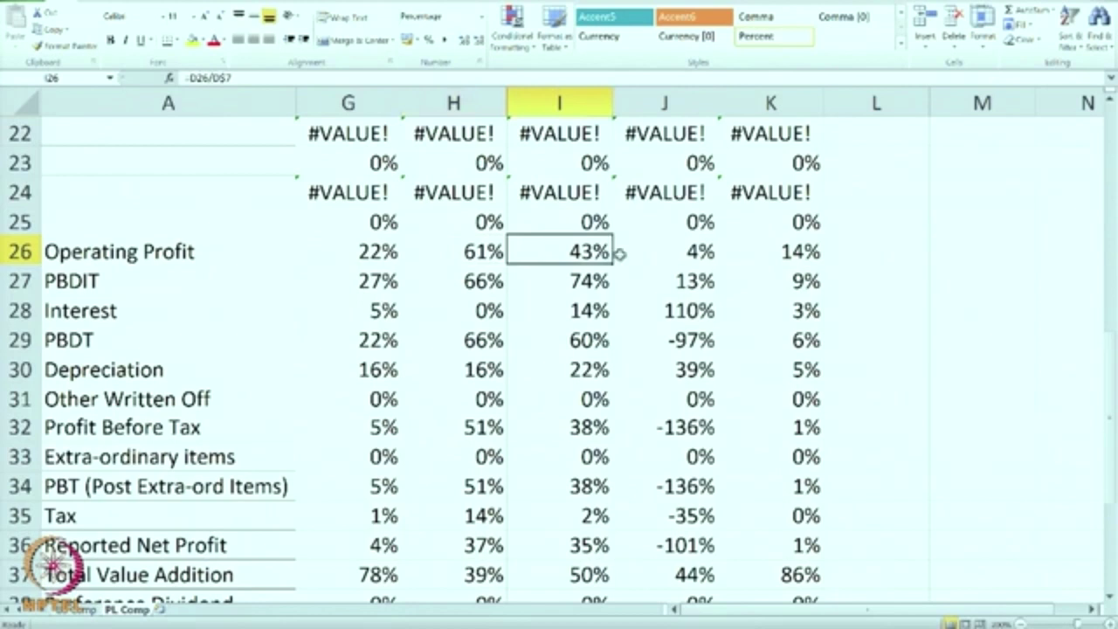
left_click(664, 254)
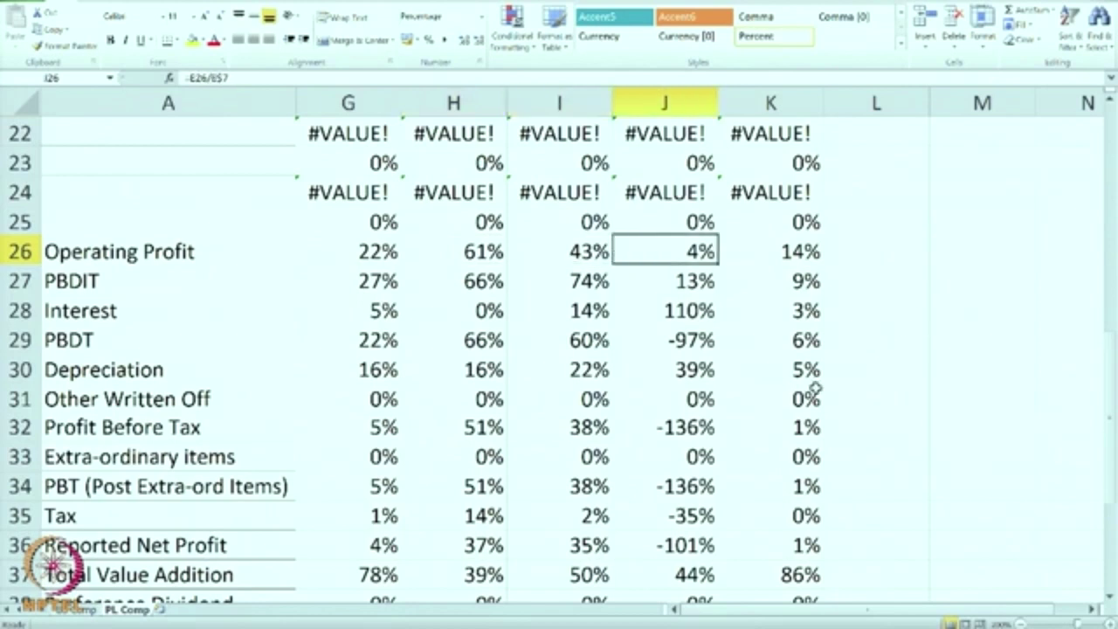
left_click(804, 259)
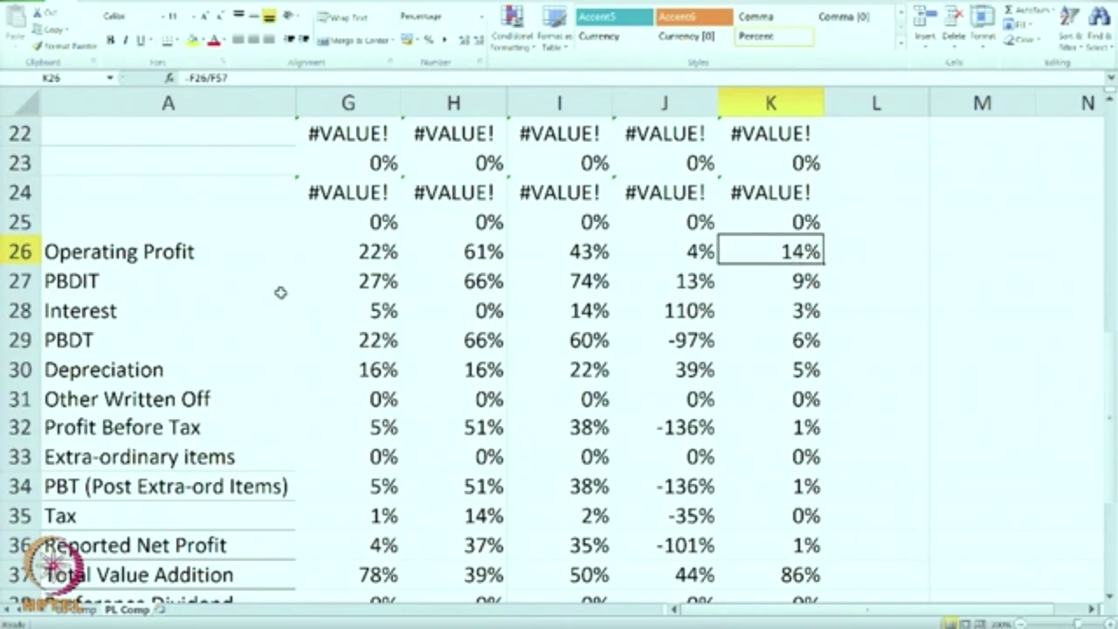
left_click(377, 277)
left_click(498, 279)
left_click(569, 280)
left_click(686, 286)
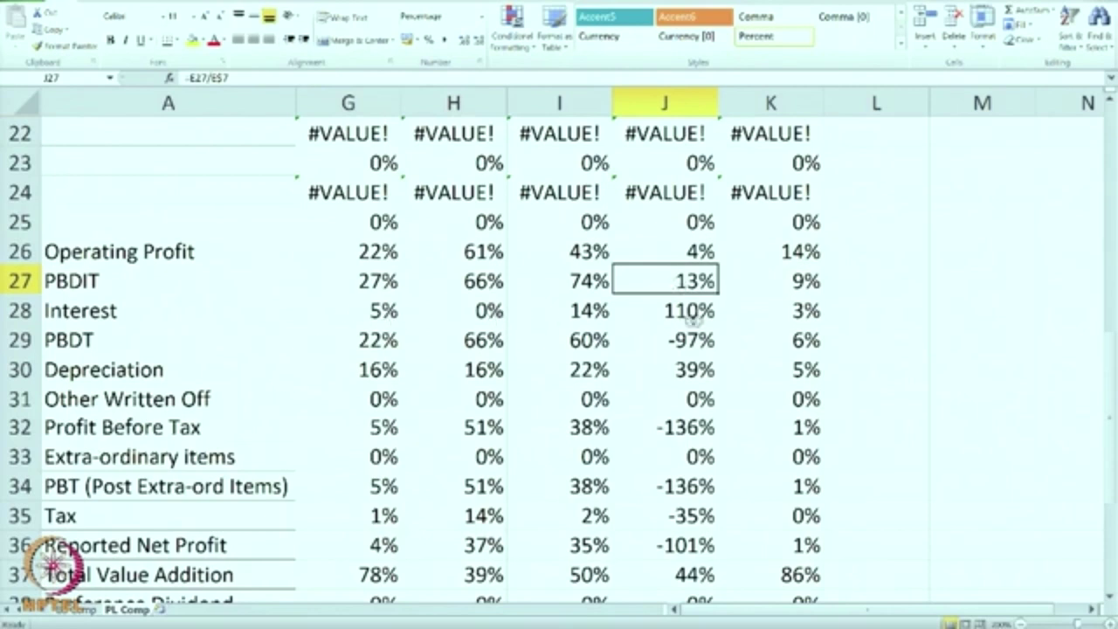
left_click(700, 315)
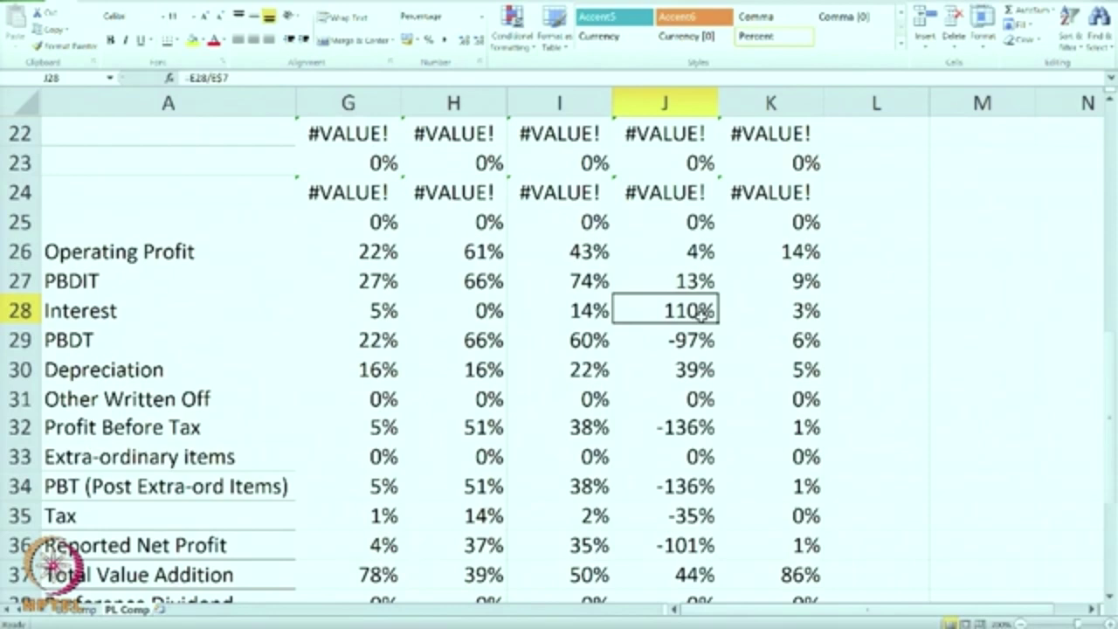
left_click(234, 335)
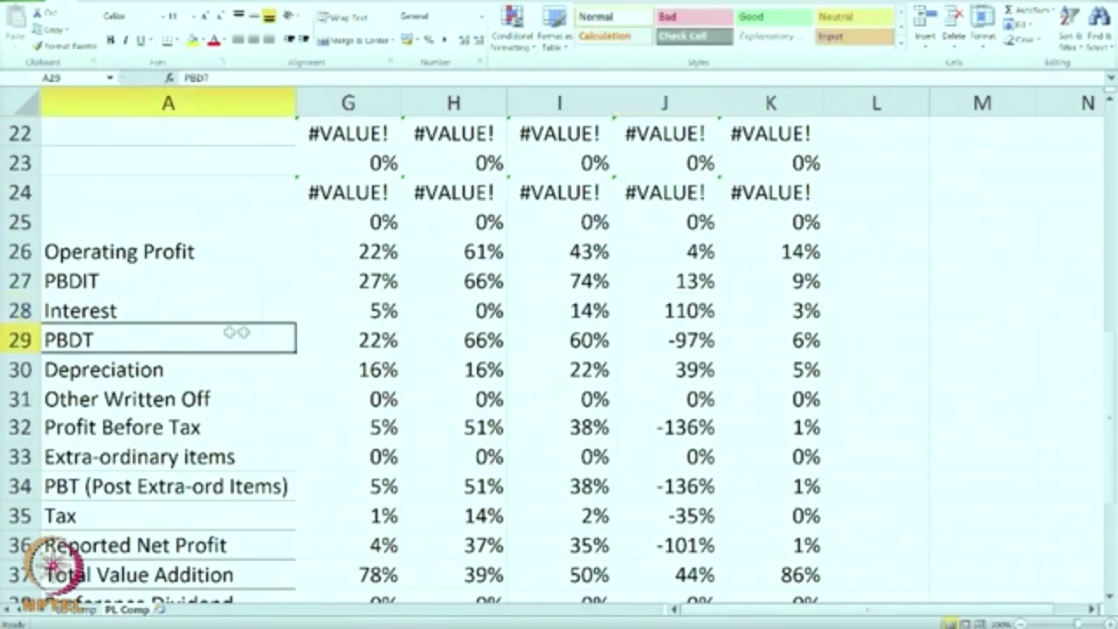
left_click(378, 338)
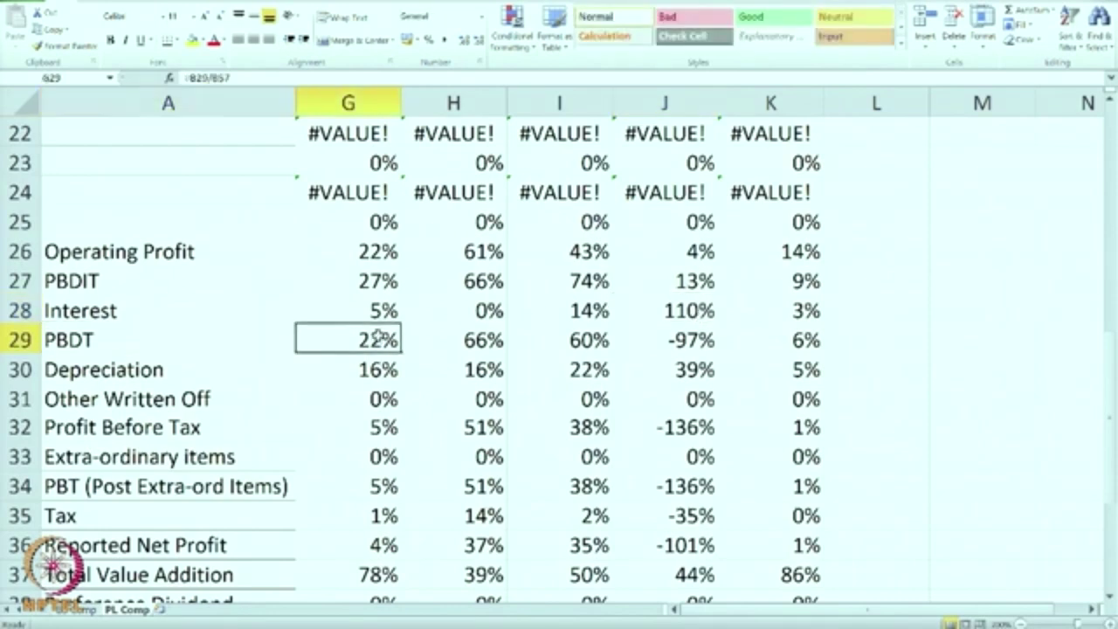
left_click(496, 341)
left_click(694, 343)
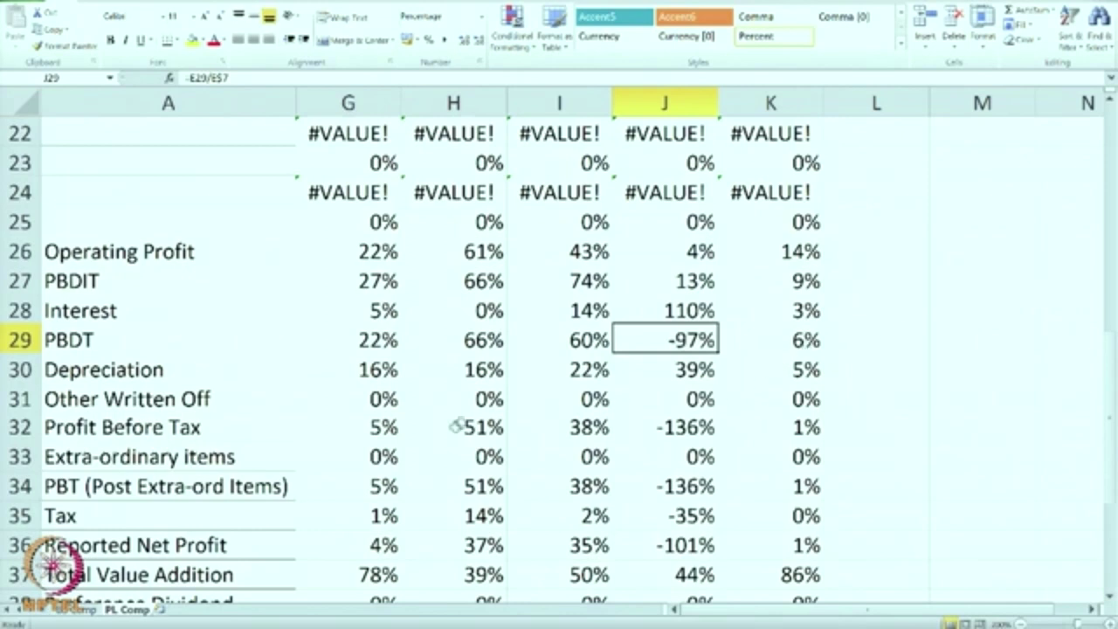
left_click(366, 380)
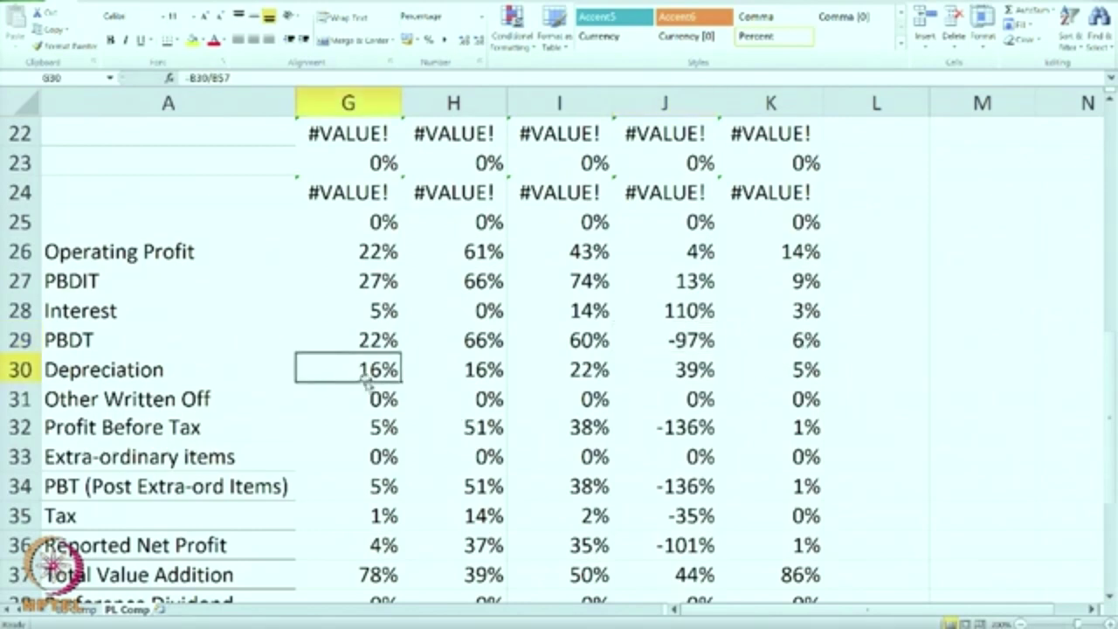
left_click(461, 374)
left_click(699, 390)
left_click(701, 370)
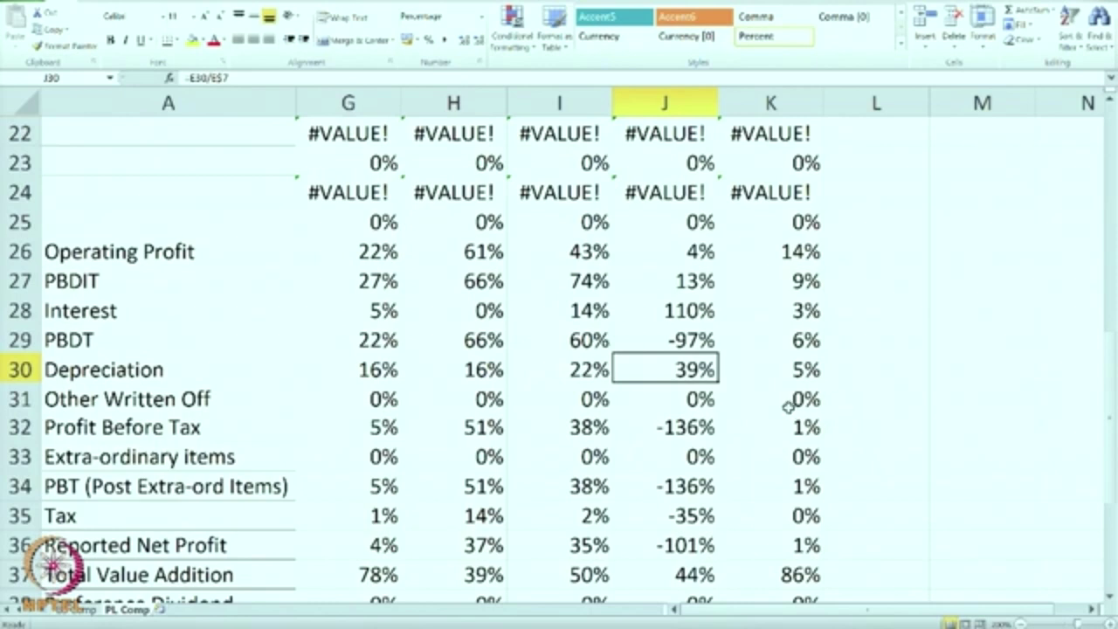
scroll(789, 406, "down", 1)
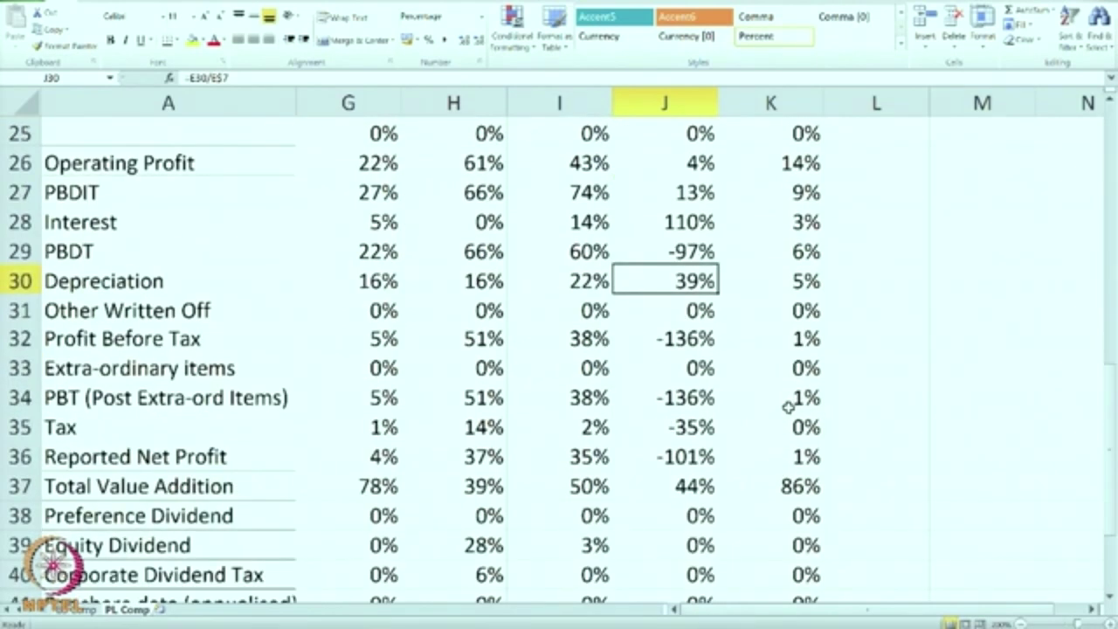
scroll(788, 407, "up", 1)
left_click(696, 311)
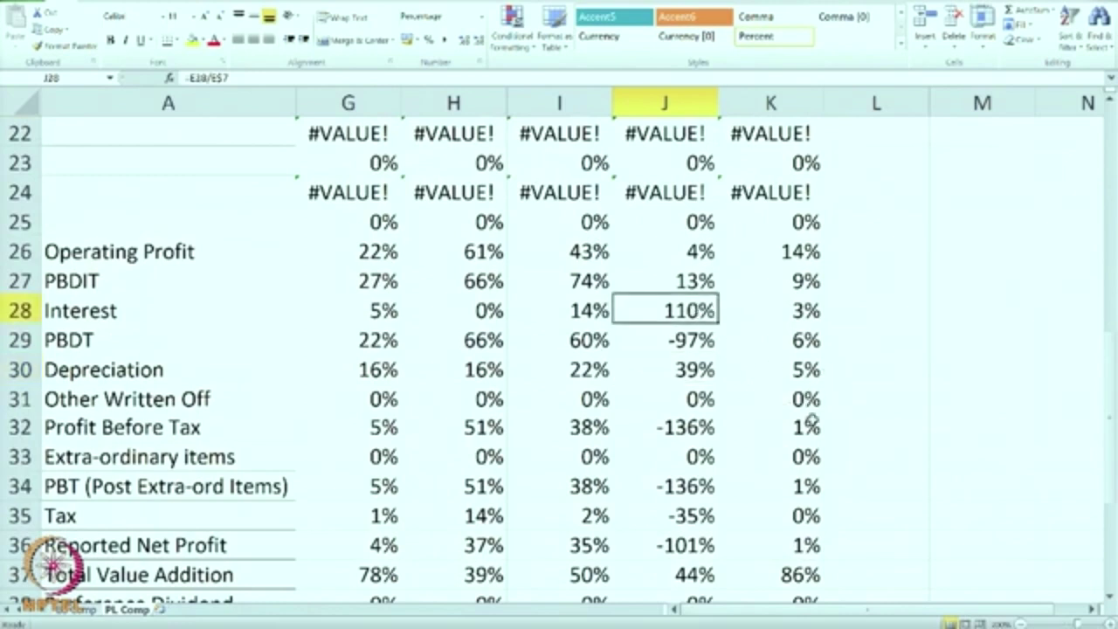
scroll(813, 420, "down", 1)
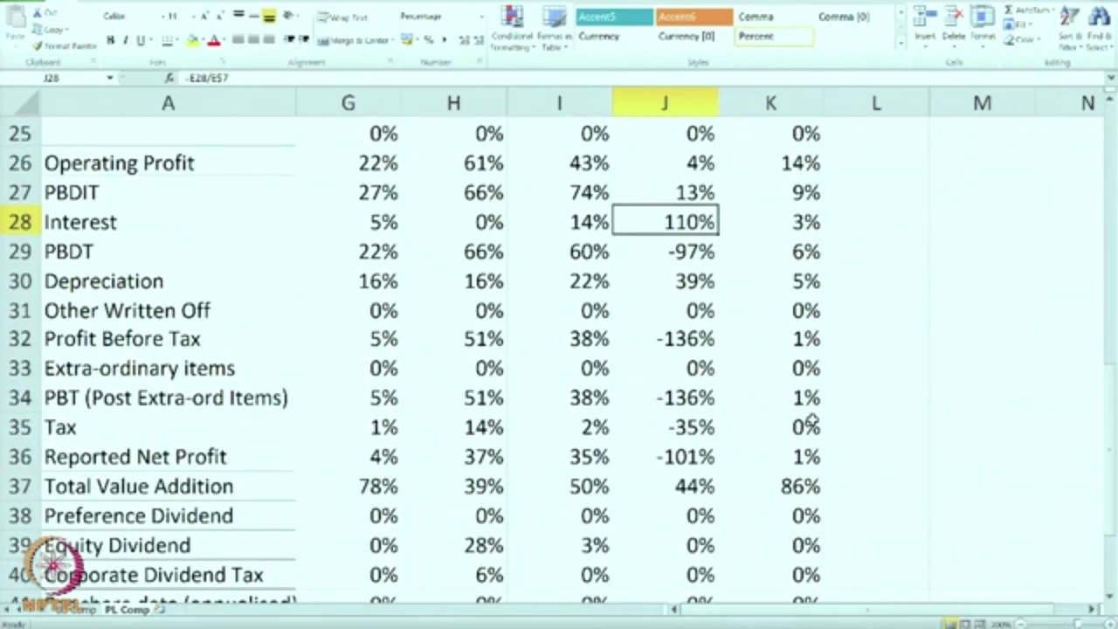
left_click(395, 347)
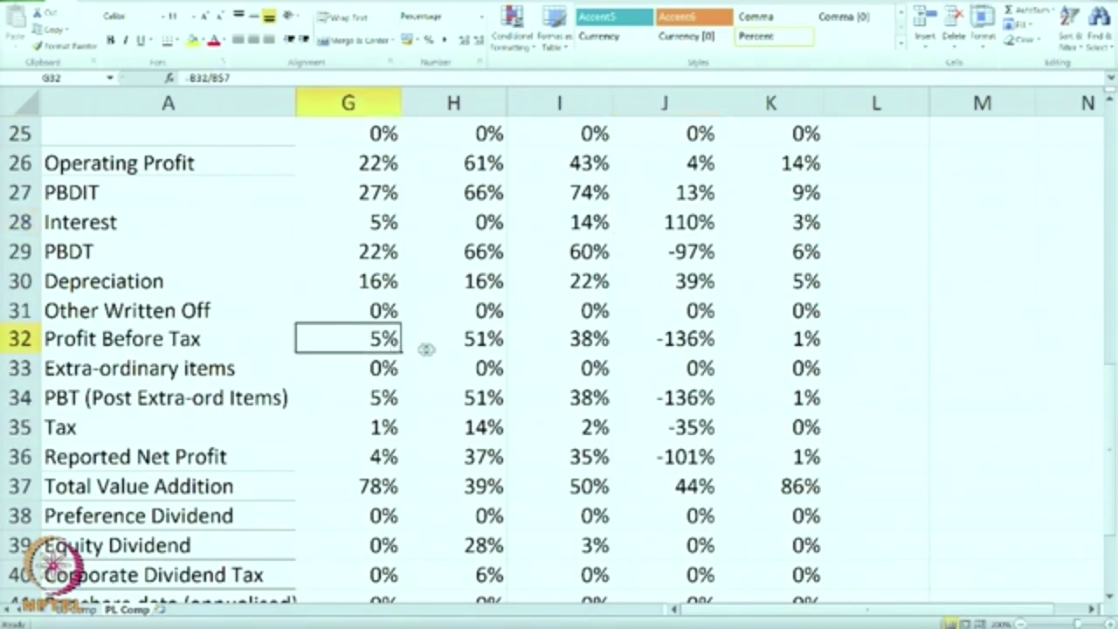
left_click(485, 343)
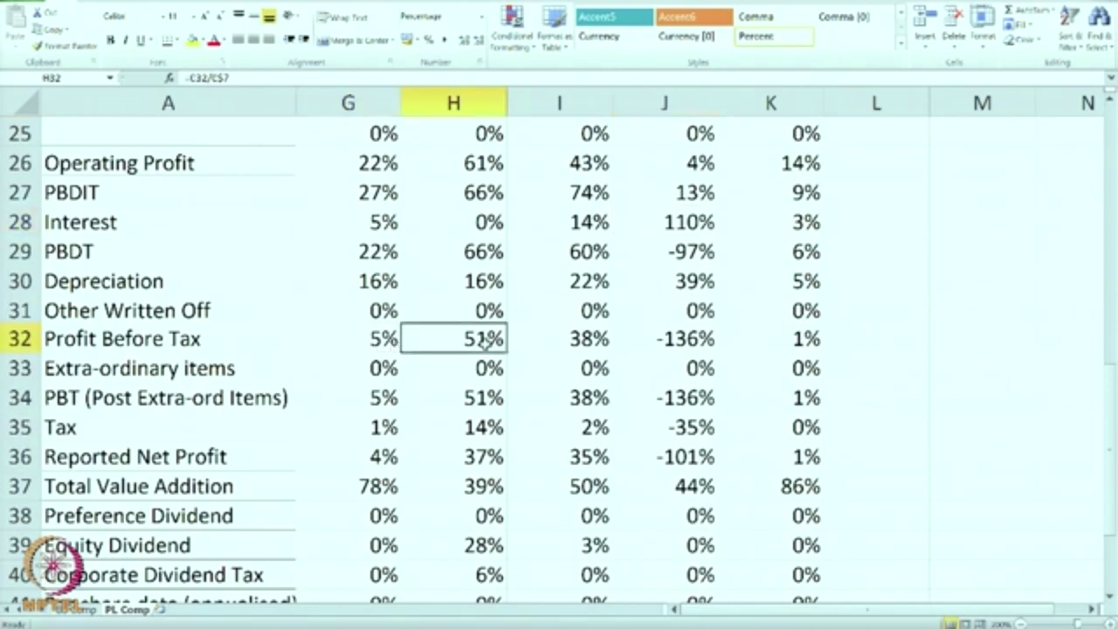
left_click(571, 340)
left_click(671, 344)
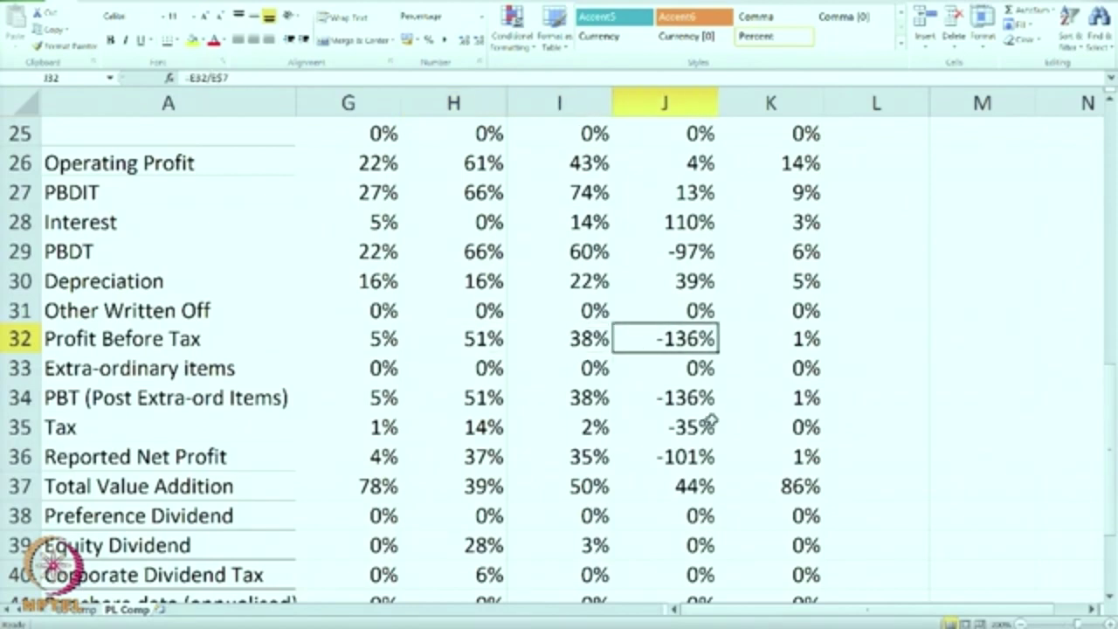
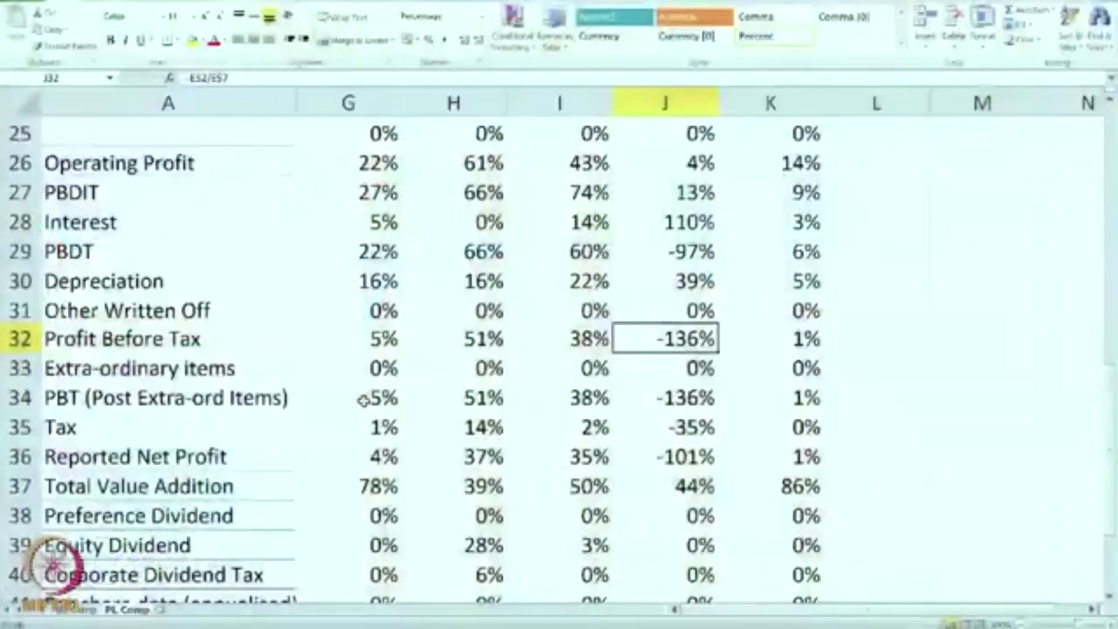
Review the ratio formula in G34 and the Reported Net Profit ratios in G36 through I36
left_click(363, 398)
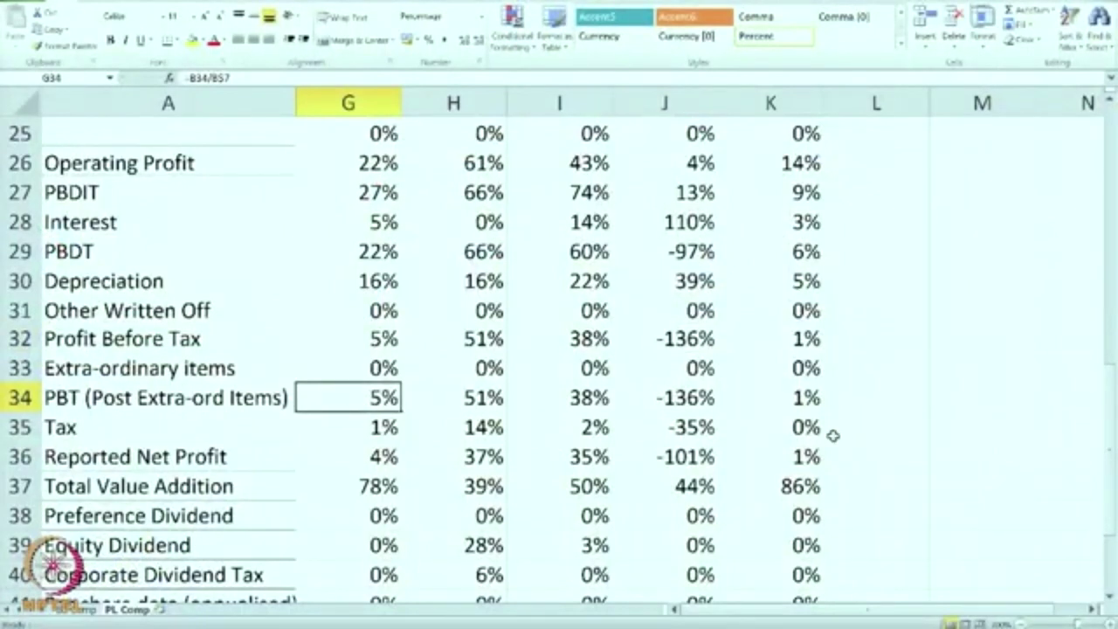
scroll(834, 435, "down", 1)
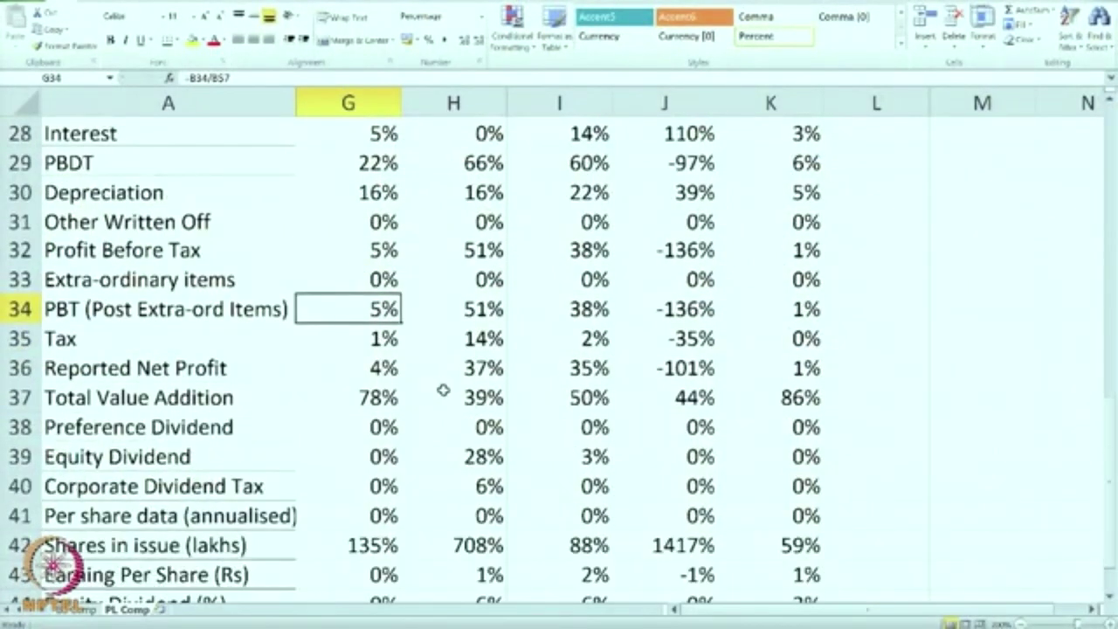
left_click(367, 370)
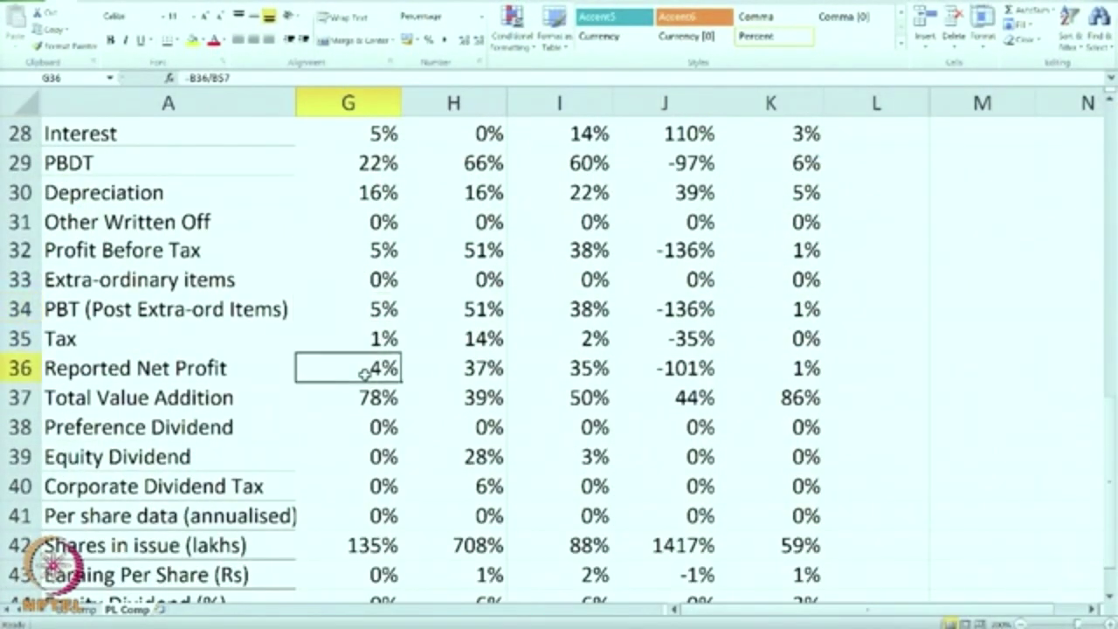
left_click(471, 371)
left_click(572, 371)
left_click(479, 371)
left_click(570, 371)
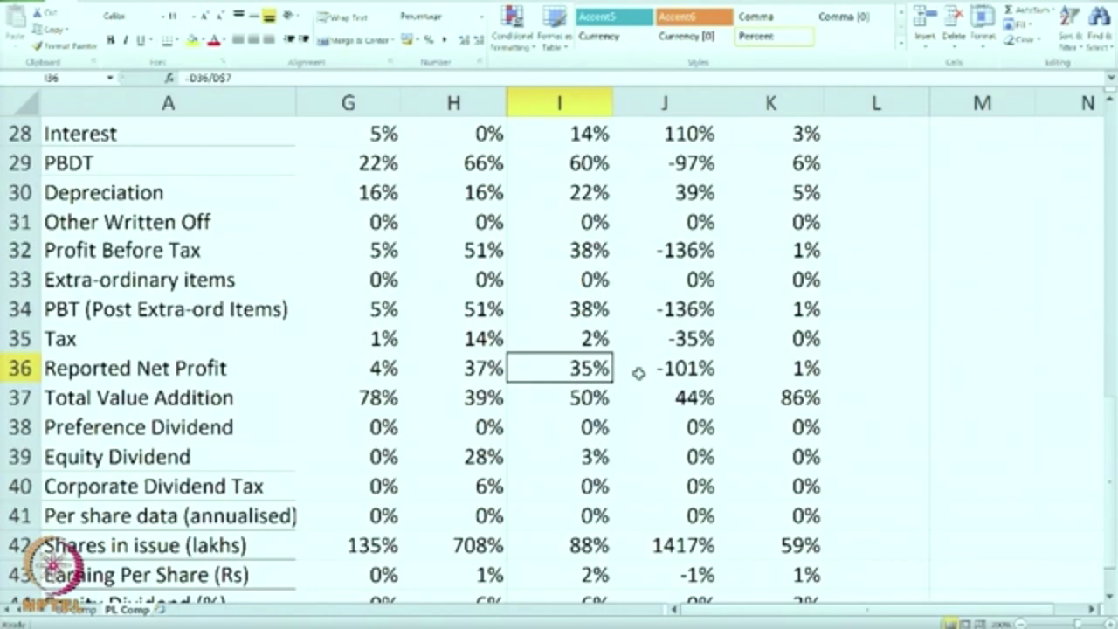
scroll(639, 373, "down", 1)
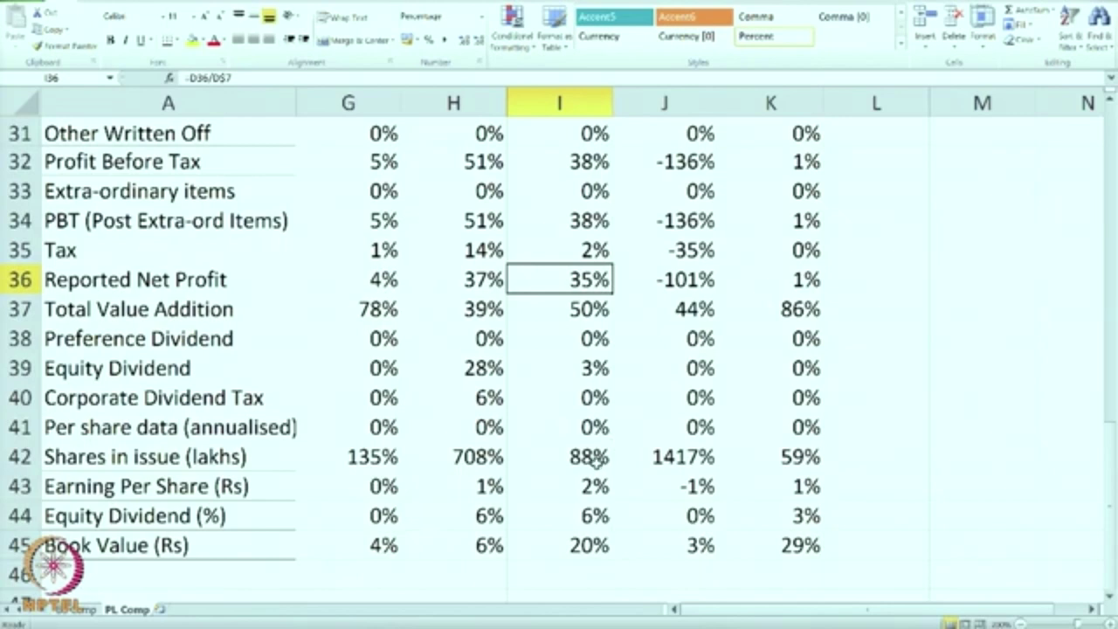
scroll(598, 461, "up", 10)
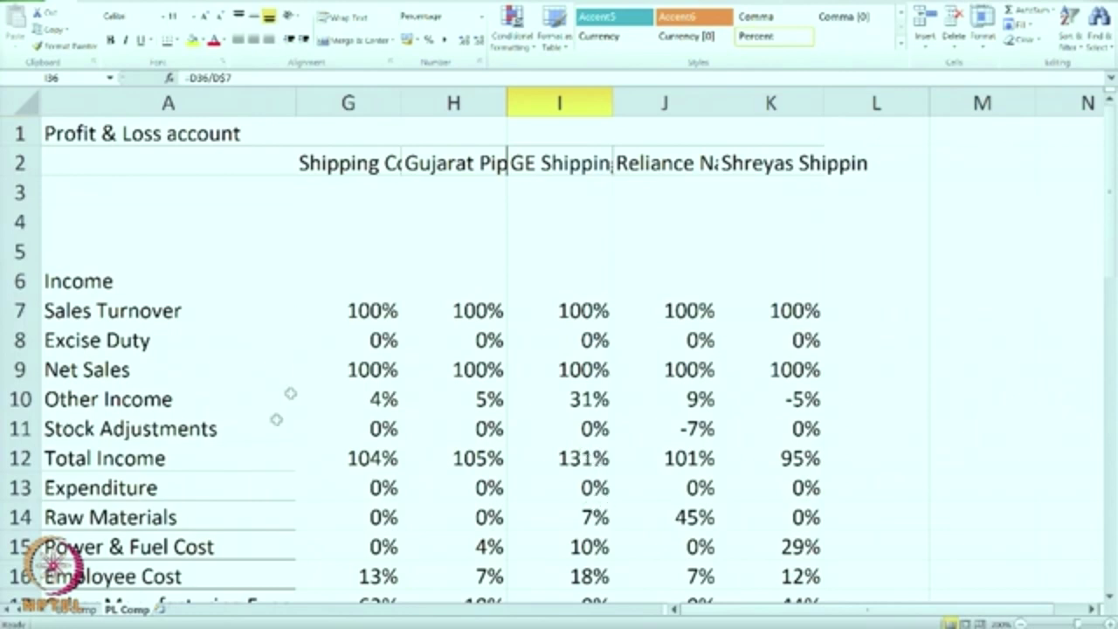
Show the BS Comp sheet at 200% zoom and narrow column A to fit its labels
left_click(81, 611)
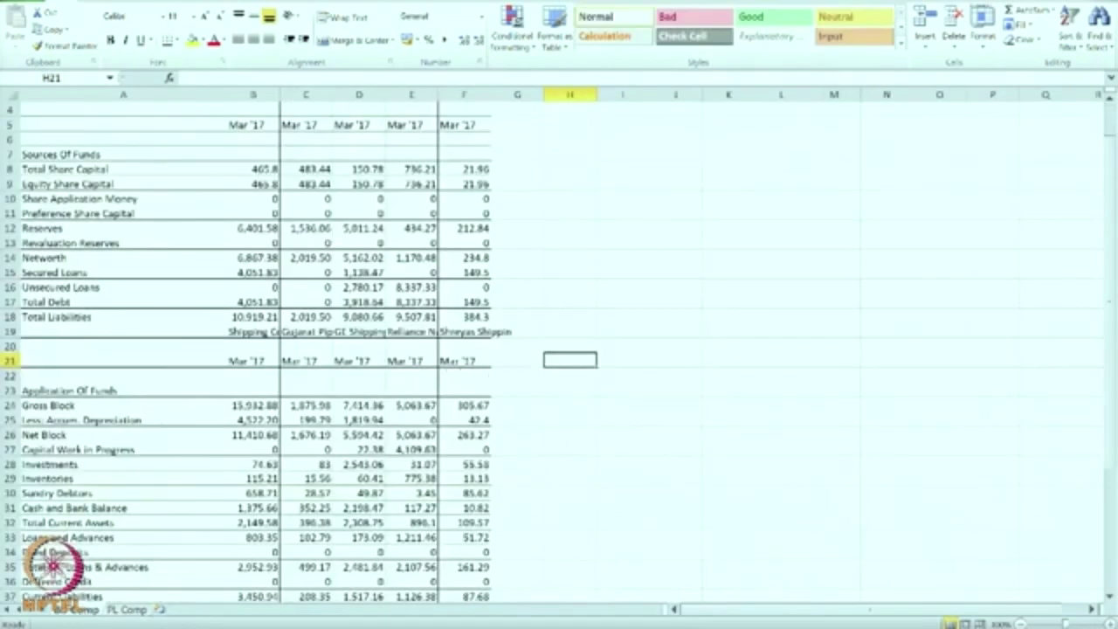
left_click(287, 2)
left_click(292, 26)
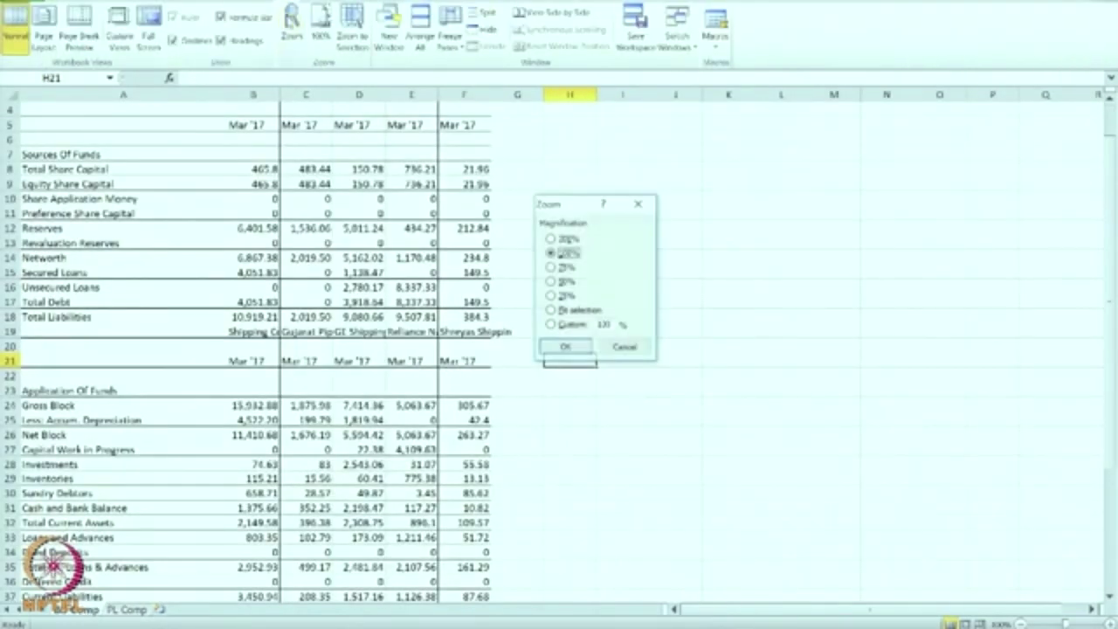
left_click(550, 238)
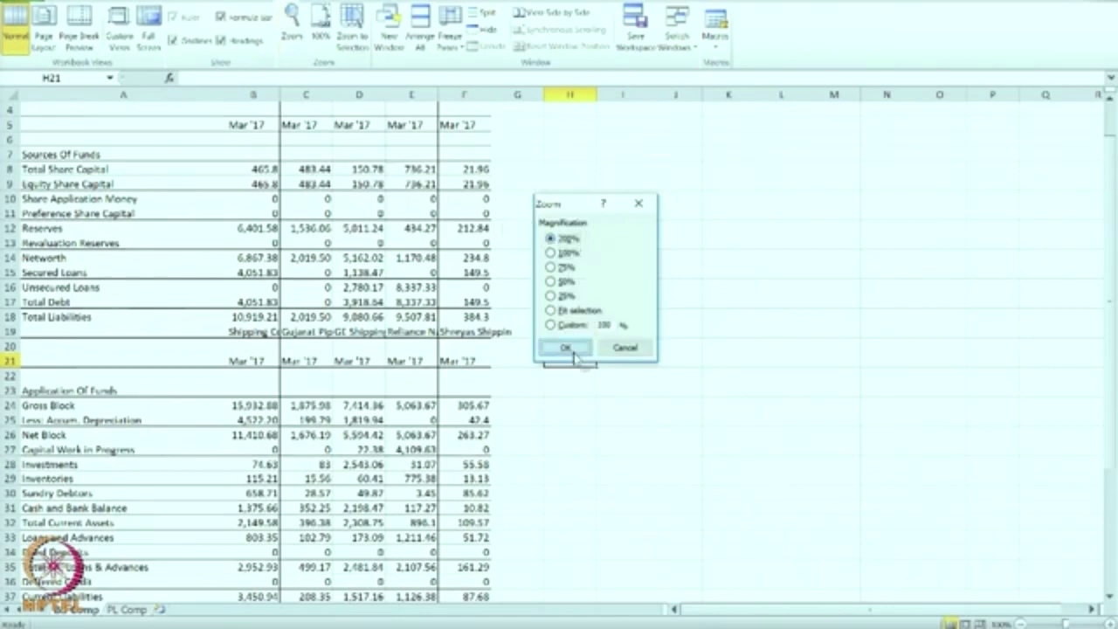
left_click(566, 348)
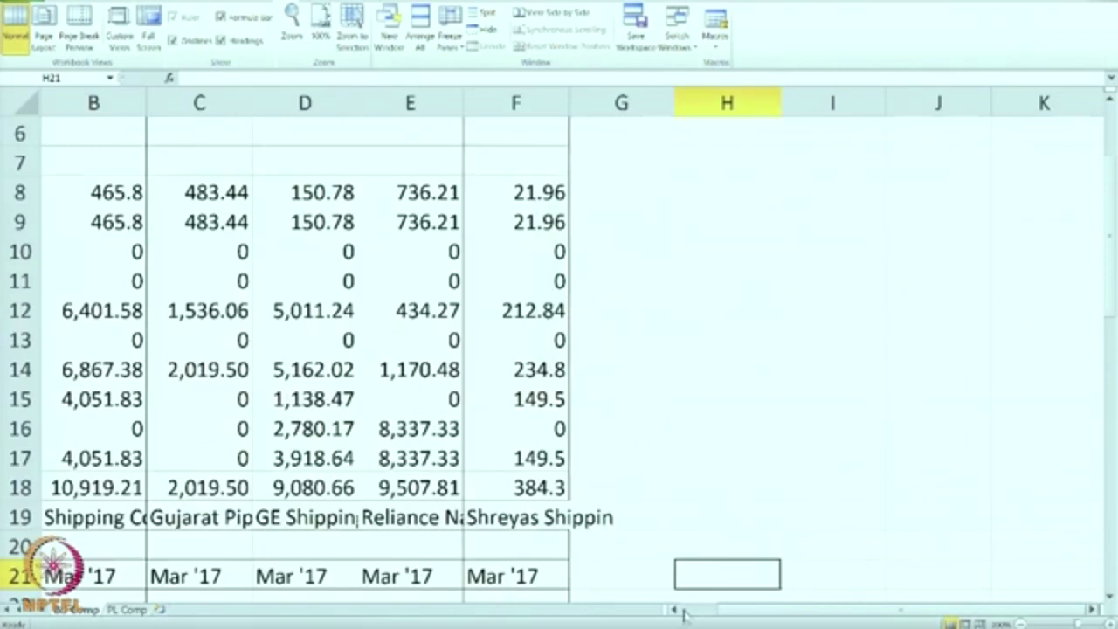
left_click(684, 612)
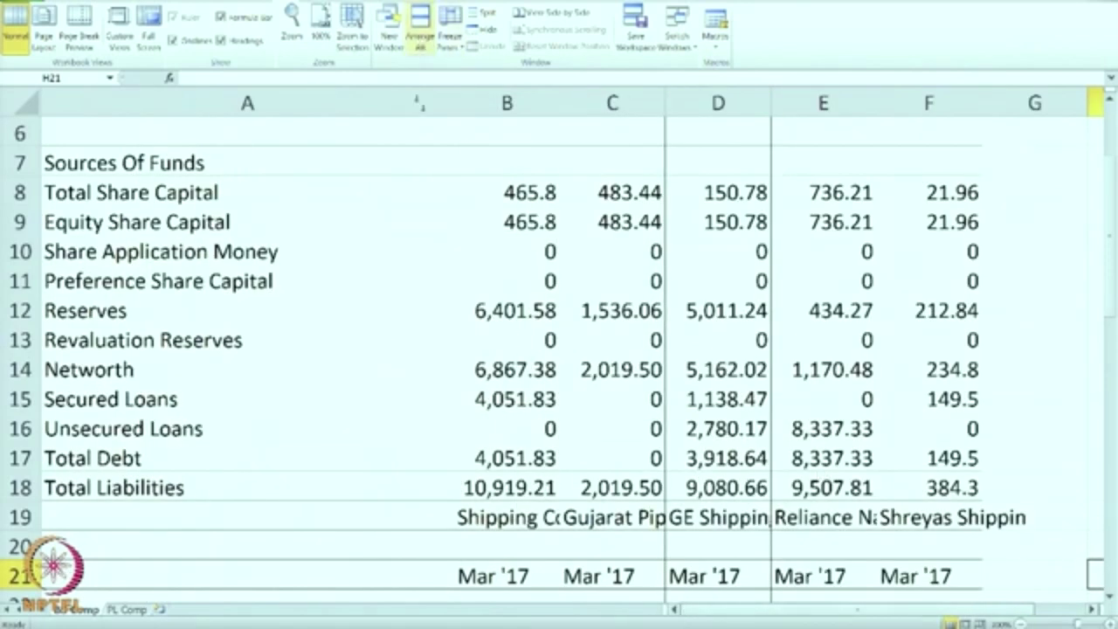
left_click_drag(462, 104, 308, 106)
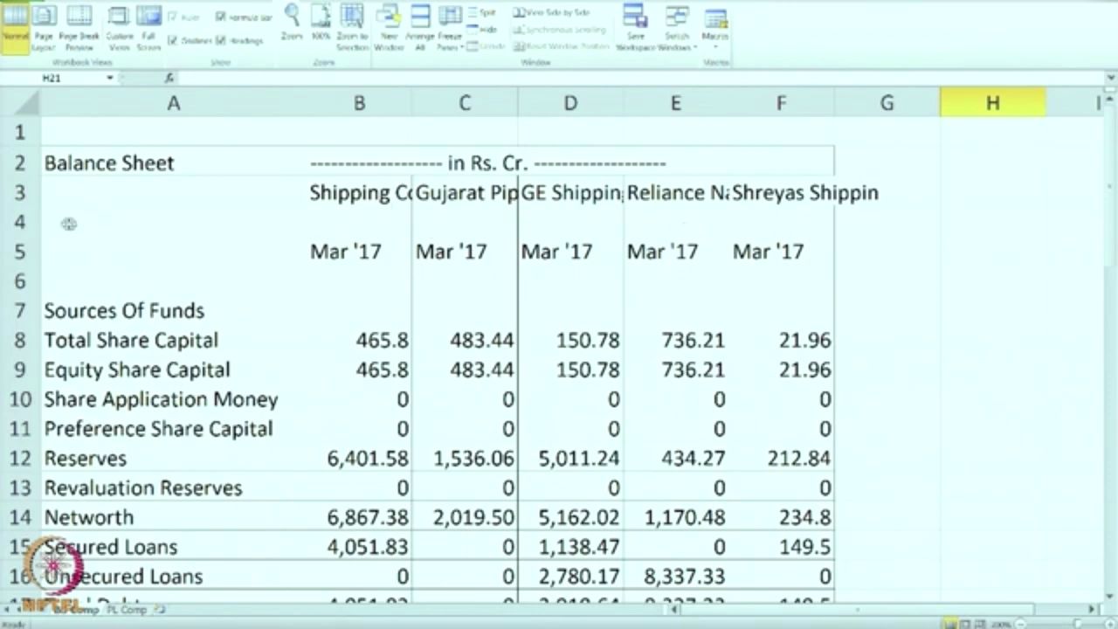
Delete rows 4–6 above Sources Of Funds
left_click_drag(21, 222, 19, 280)
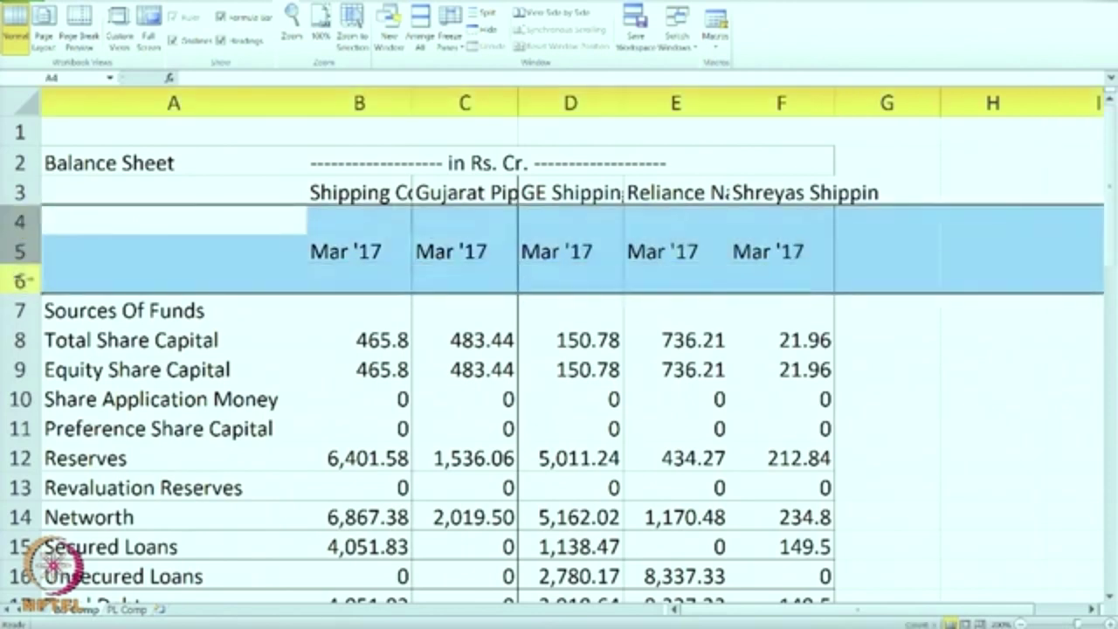
right_click(154, 257)
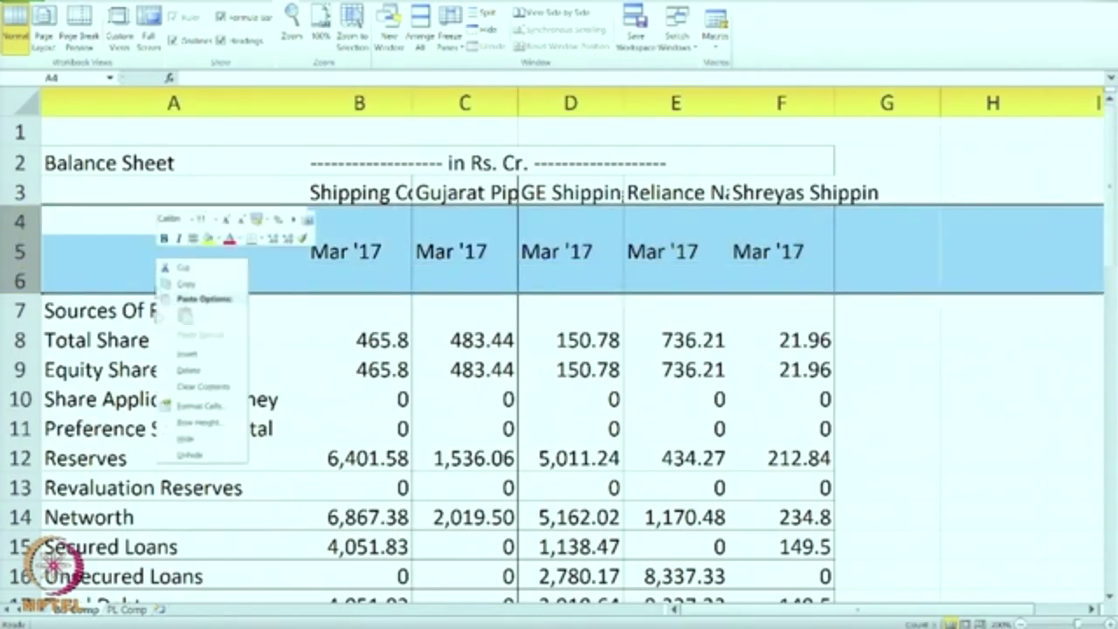
left_click(187, 372)
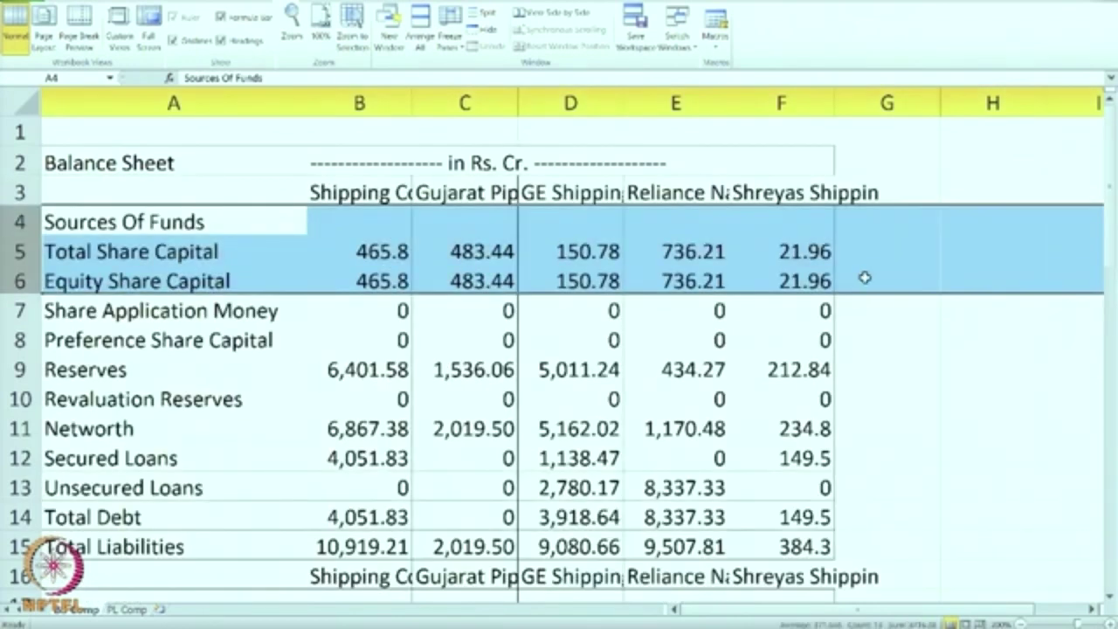
Enter =B5/B$15 in G5 and fill it down through G15
left_click(875, 254)
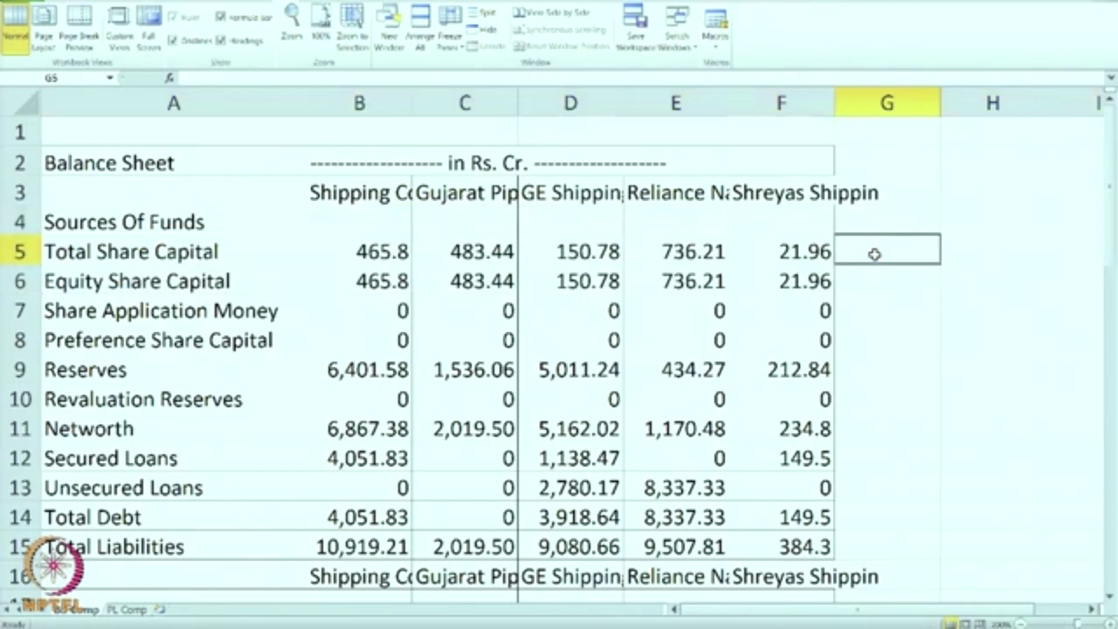
type("=")
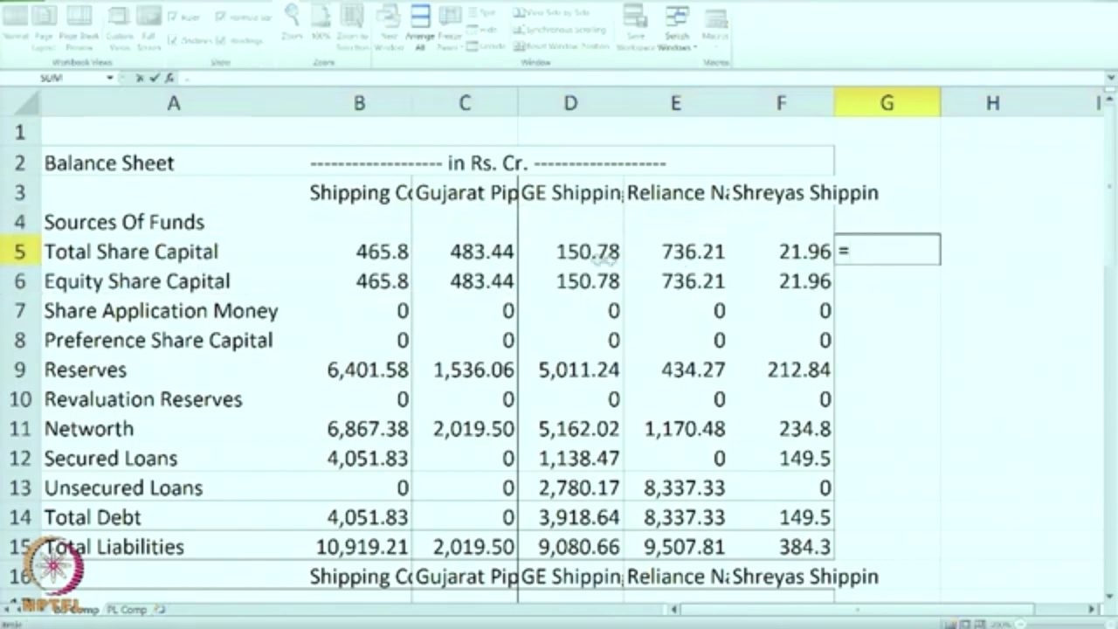
left_click(383, 253)
type("/")
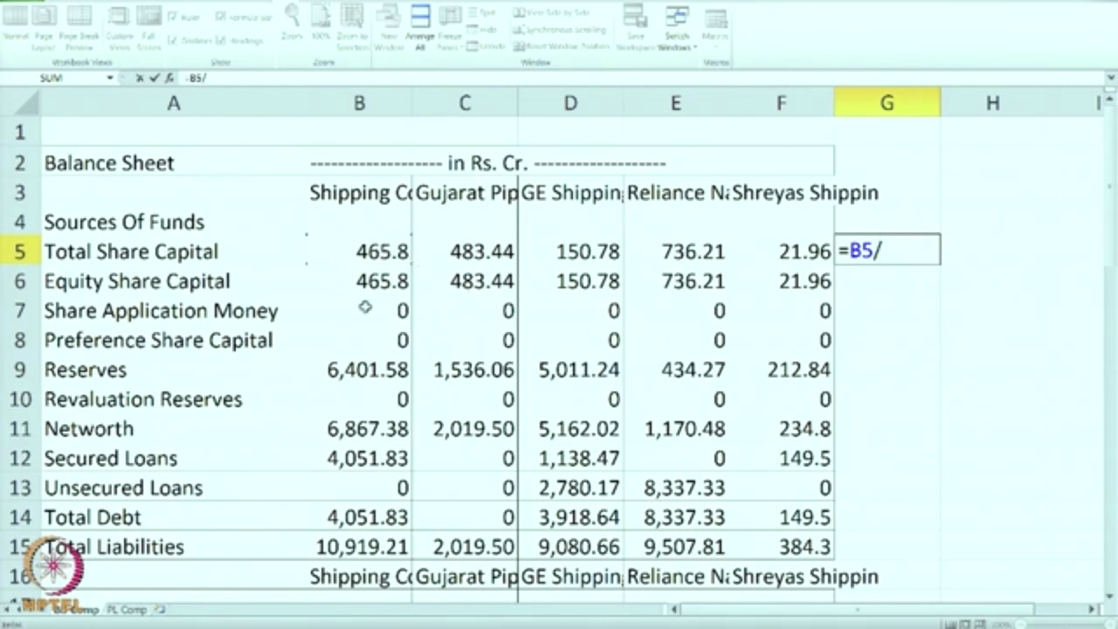
scroll(366, 307, "down", 1)
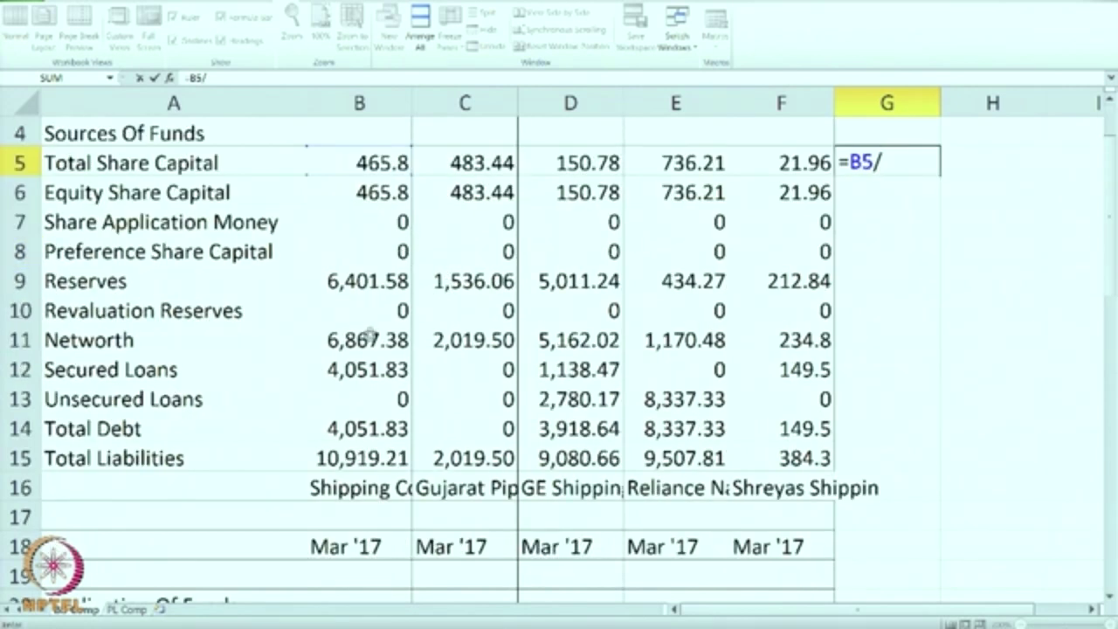
left_click(359, 458)
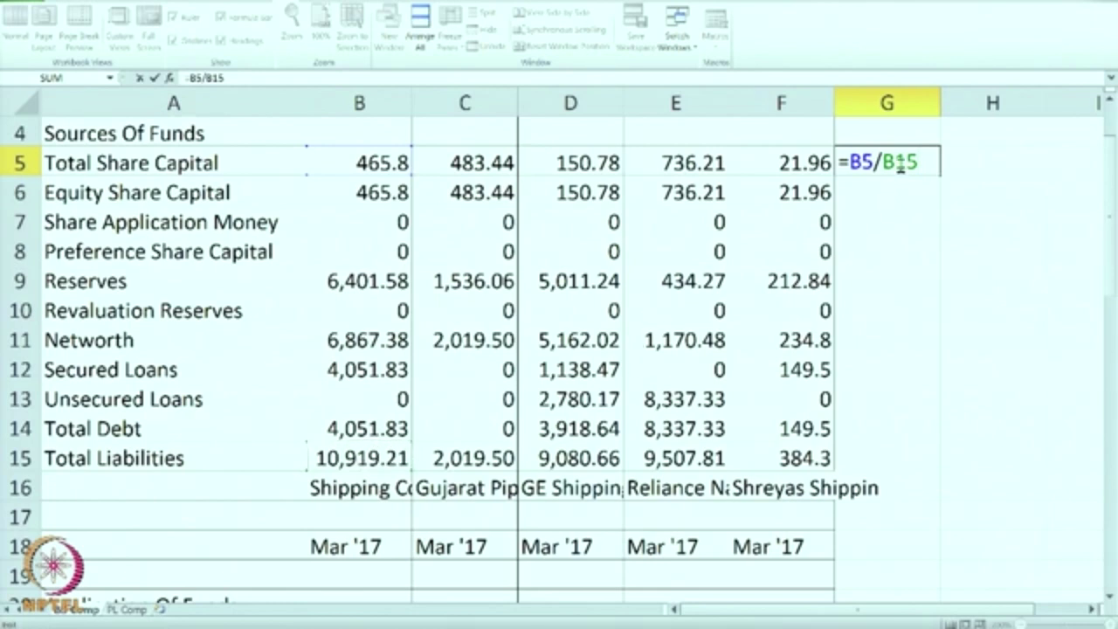
left_click(900, 163)
type("$")
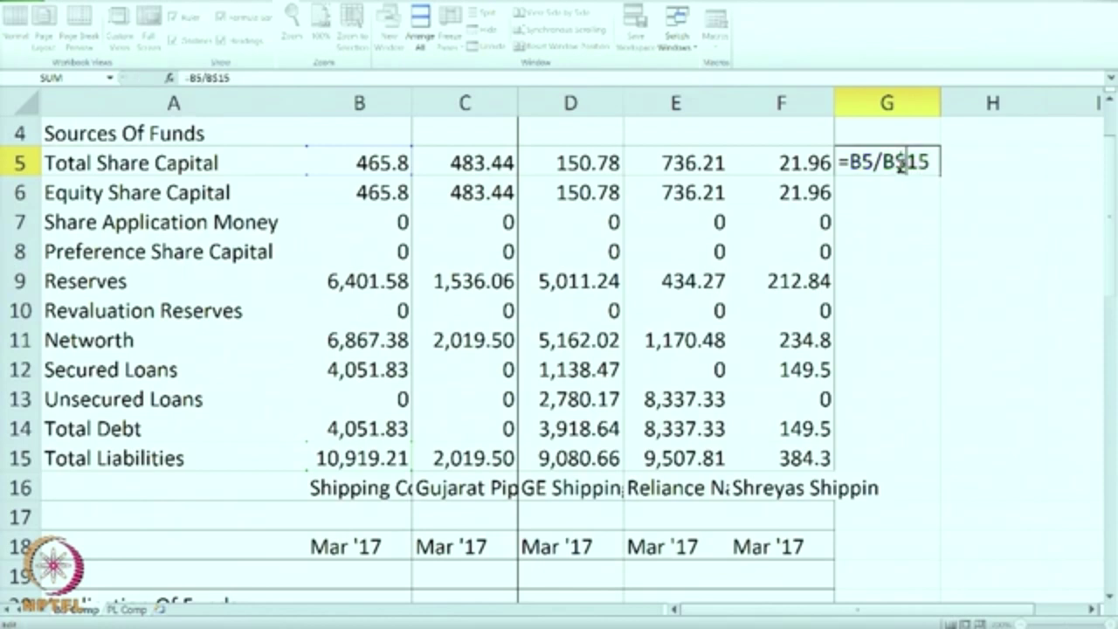
key("Return")
left_click(900, 162)
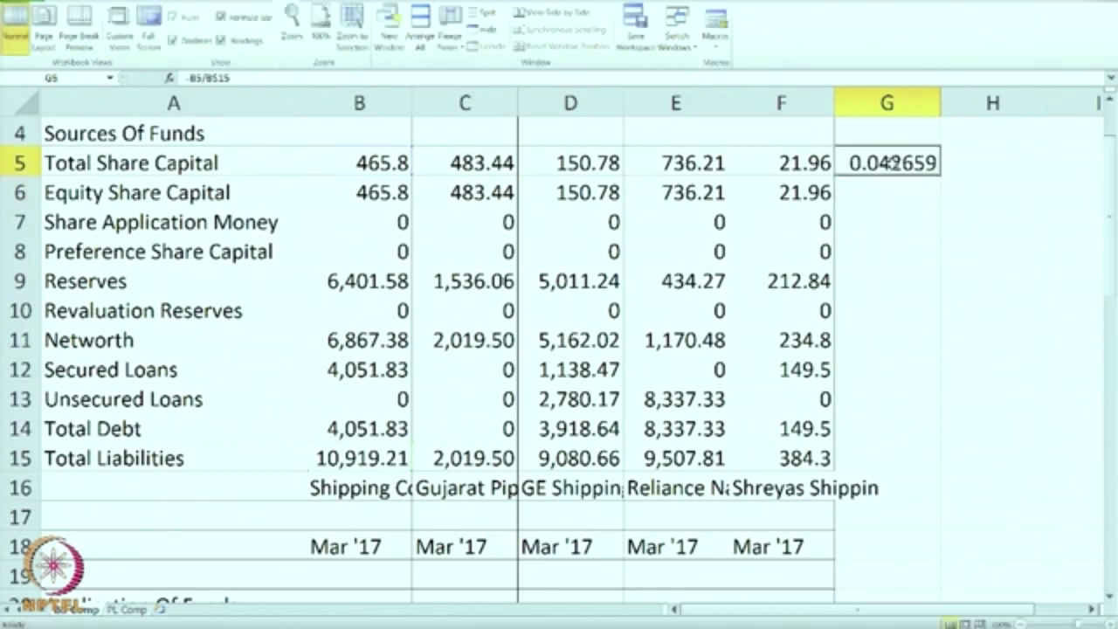
left_click_drag(942, 175, 932, 463)
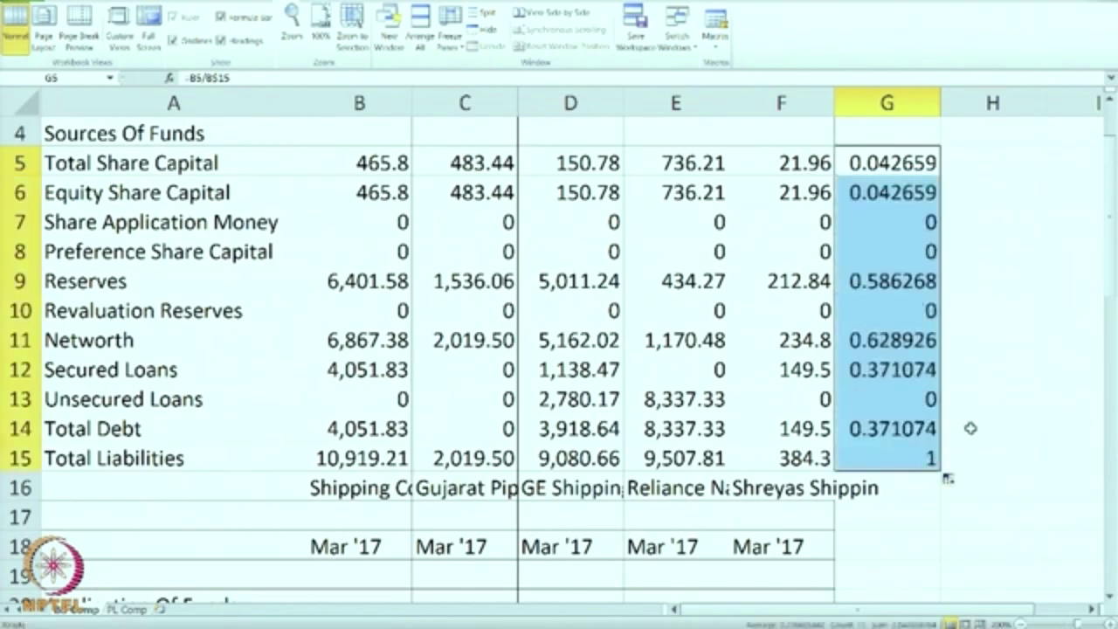
left_click(998, 363)
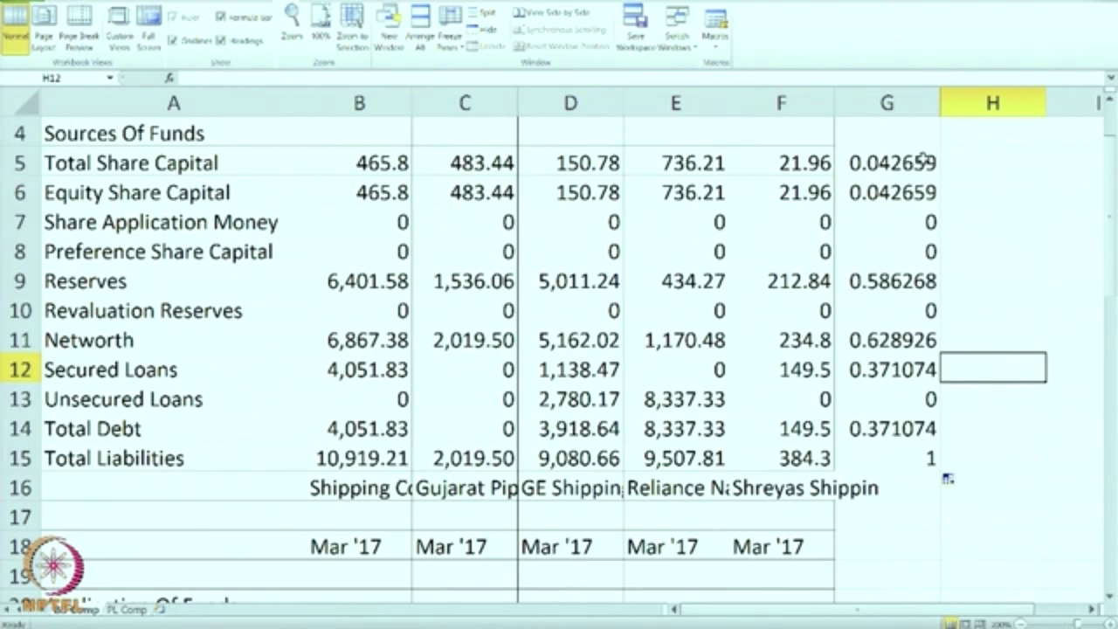
Copy the G5 ratio formula and paste it across H5:K42
left_click(926, 159)
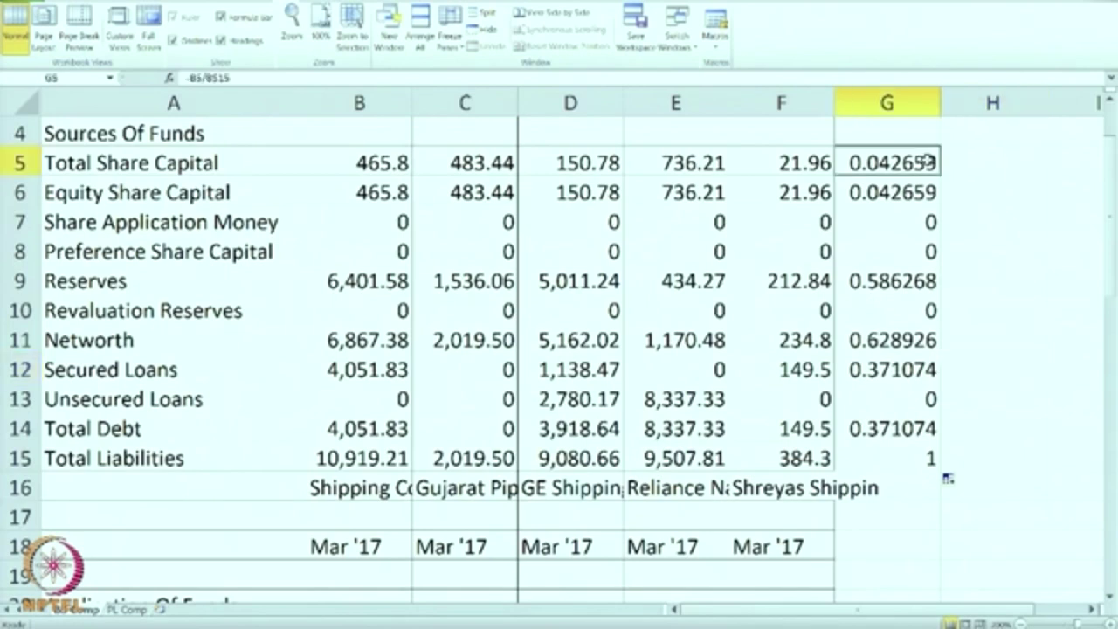
key("ctrl+c")
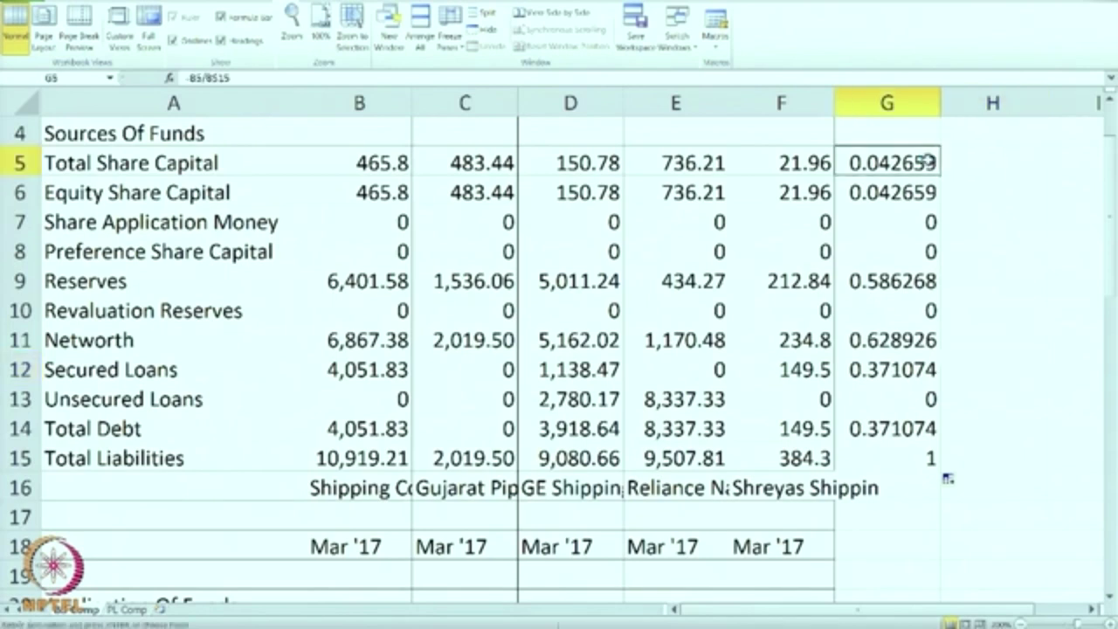
left_click(963, 160)
left_click_drag(963, 161, 963, 161)
key("shift+Down")
key("shift+Down")
key("shift+Down")
key("shift+Down")
key("shift+Down")
key("shift+Down")
key("shift+Down")
key("shift+Down")
key("shift+Down")
key("shift+Down")
key("shift+Down")
key("shift+Down")
key("shift+Down")
key("shift+Down")
key("shift+Down")
key("shift+Down")
key("shift+Down")
key("shift+Down")
key("shift+Down")
key("shift+Down")
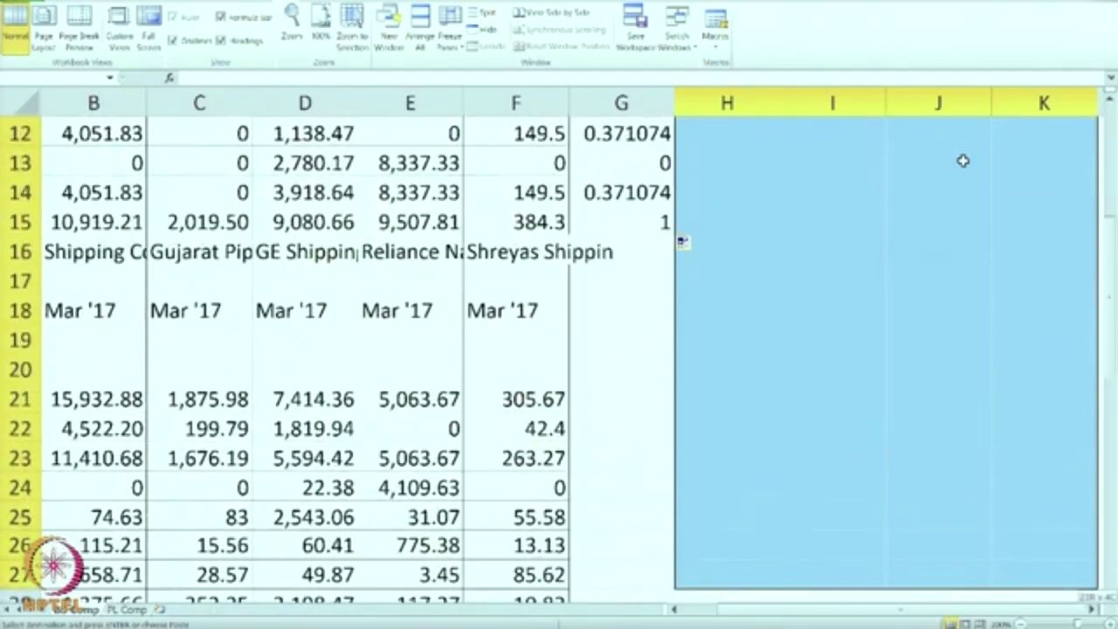
key("shift+Down")
key("shift+Down")
key("shift+Down")
key("shift+Down")
key("shift+Down")
key("shift+Down")
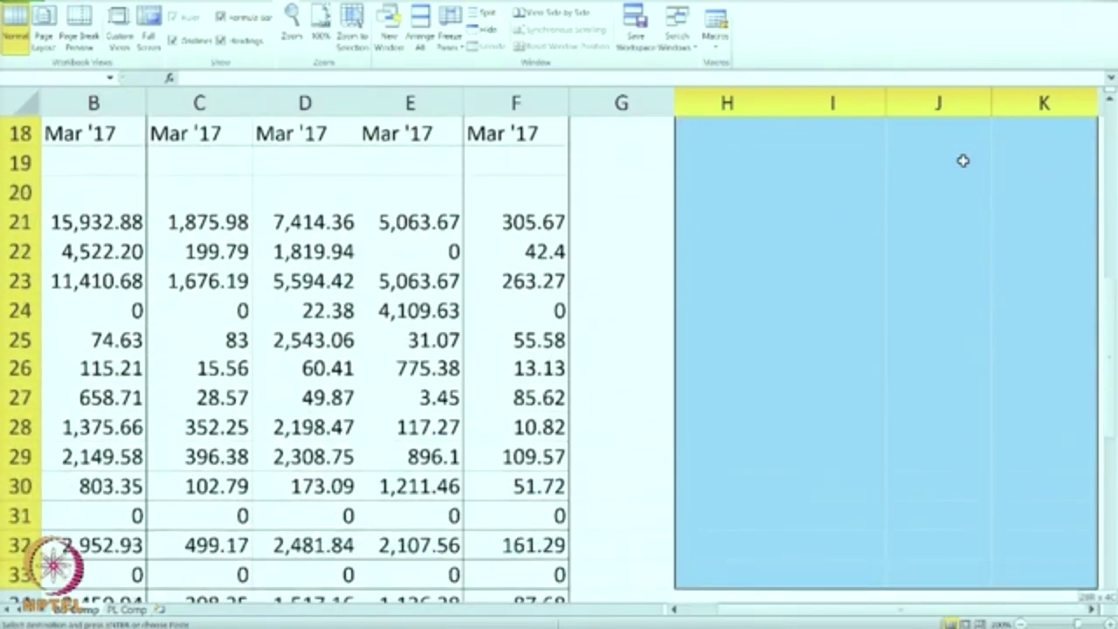
key("shift+Down")
key("shift+Down")
key("shift+Down")
key("shift+Down")
key("shift+Down")
key("shift+Down")
key("shift+Down")
key("shift+Down")
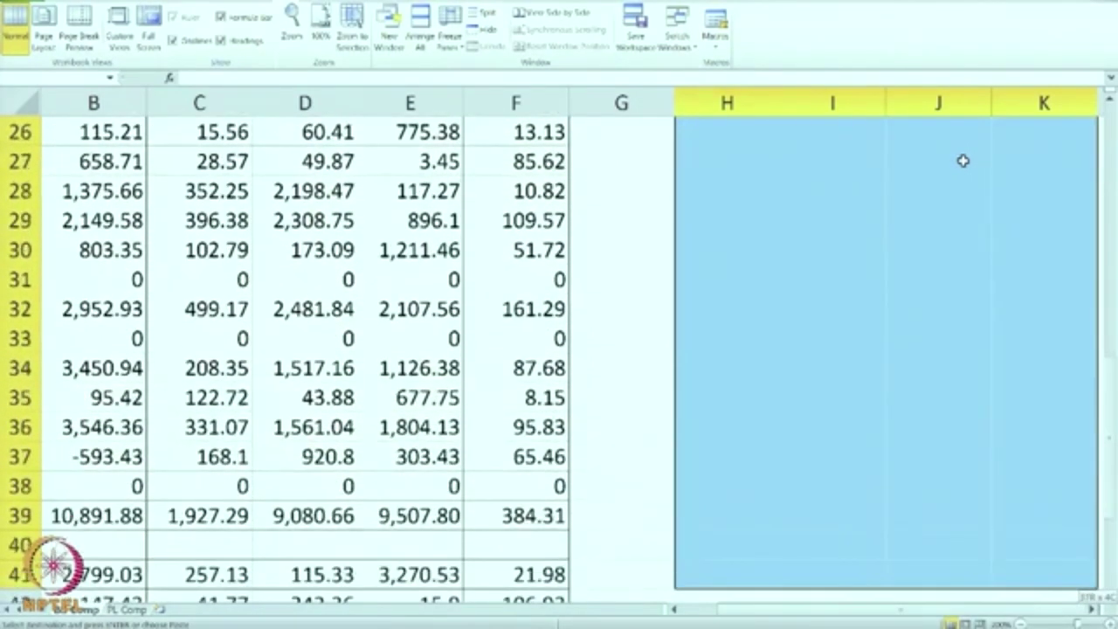
key("shift+Down")
key("shift+Down")
key("shift+Up")
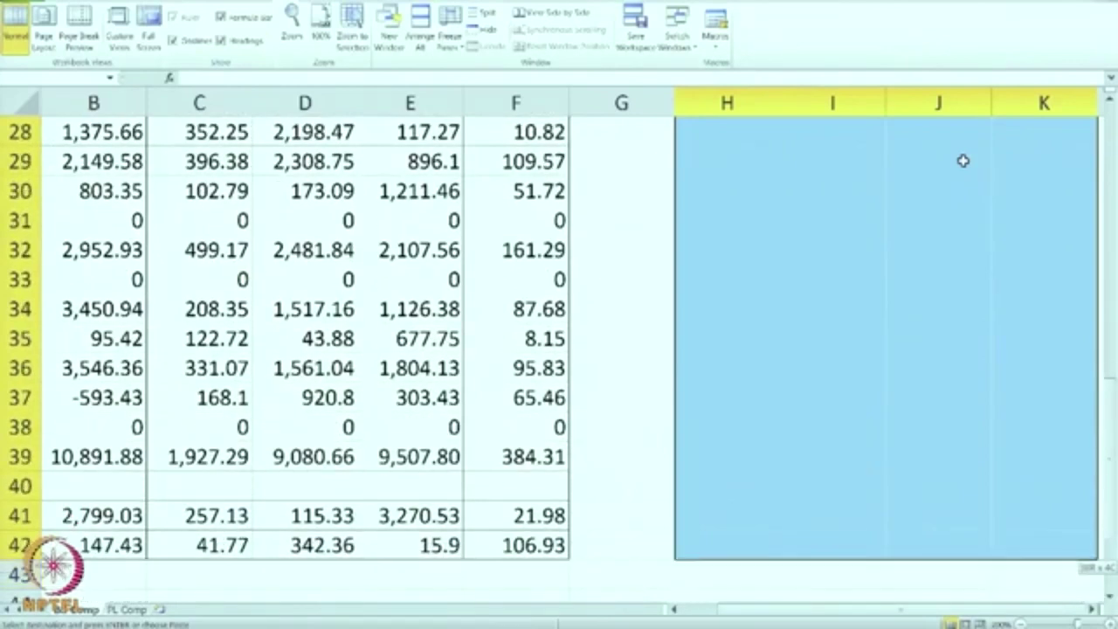
key("shift+Left")
key("shift+Right")
key("ctrl+v")
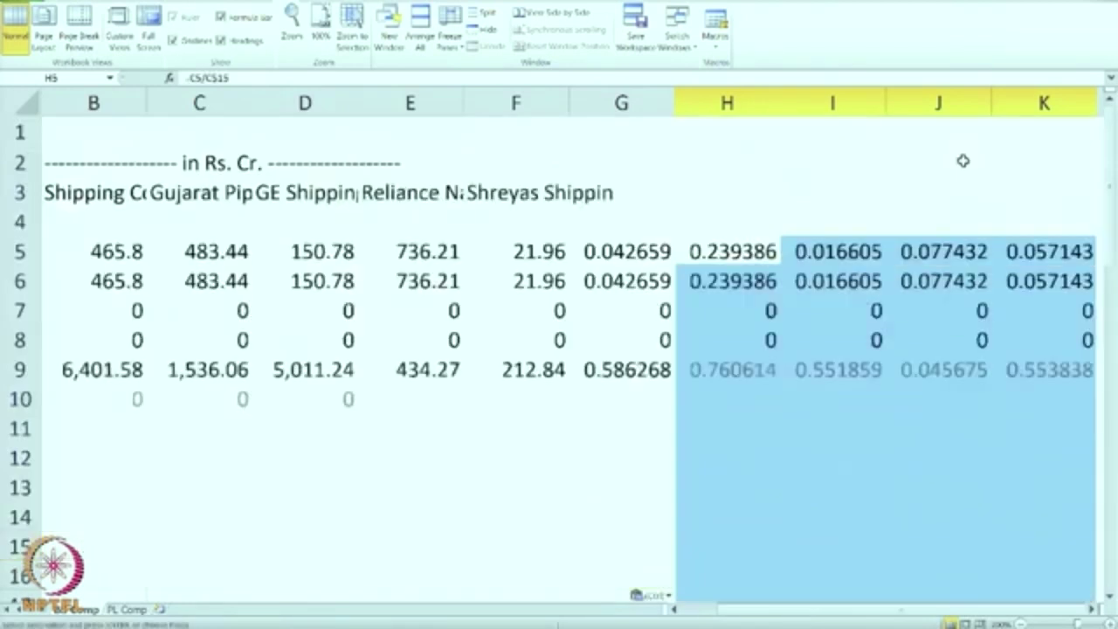
Paste the same ratio formula into G21:G42
scroll(977, 166, "down", 4)
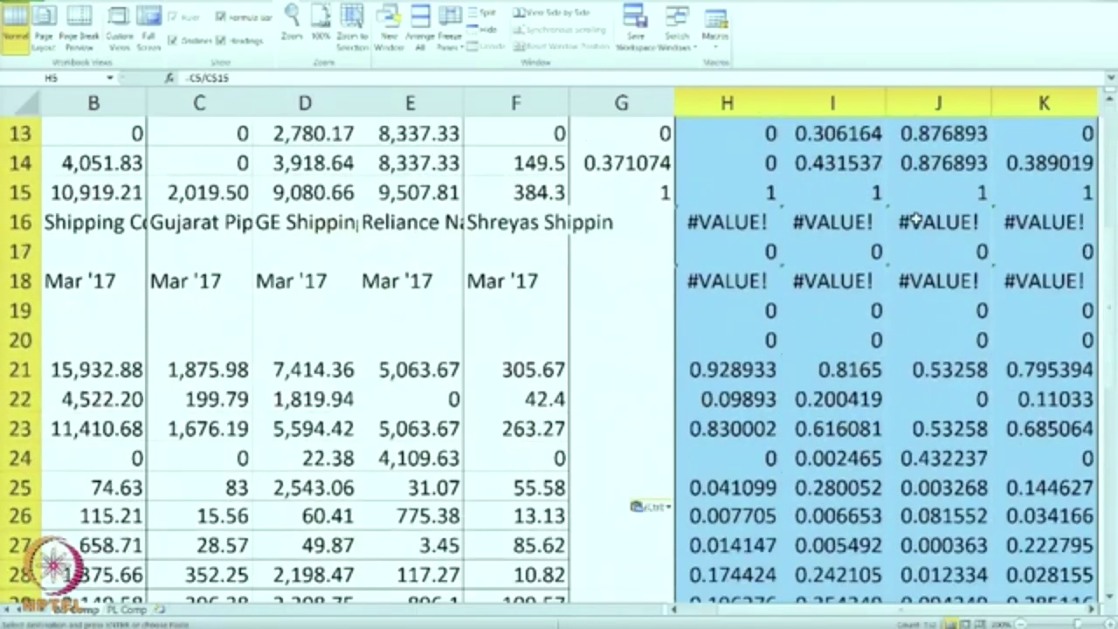
left_click_drag(624, 277, 637, 463)
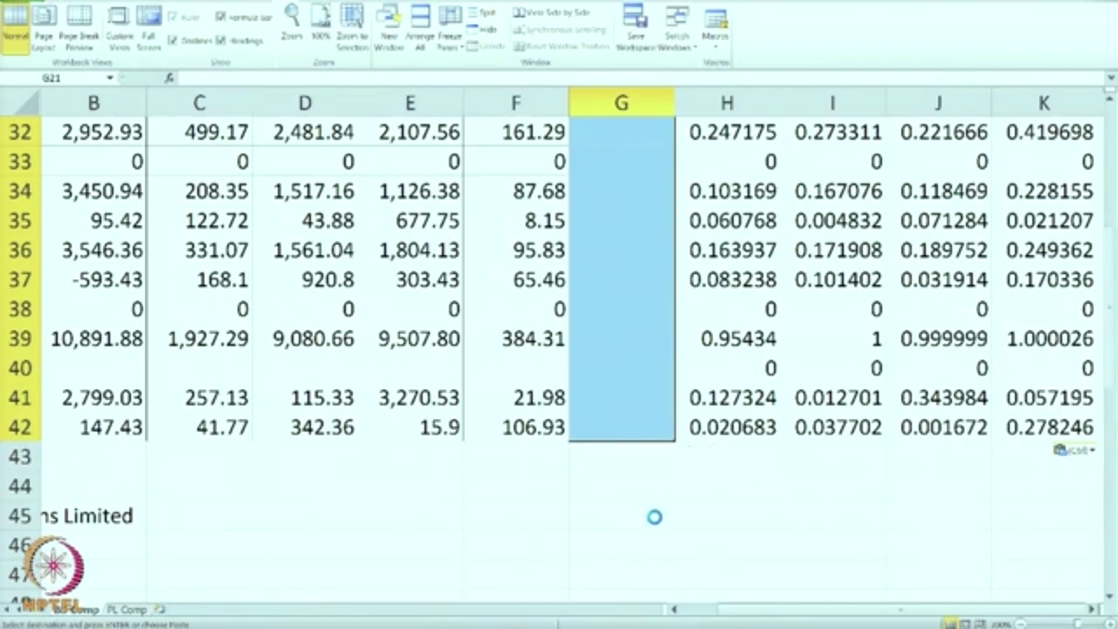
key("ctrl+v")
scroll(655, 516, "up", 7)
scroll(718, 483, "up", 3)
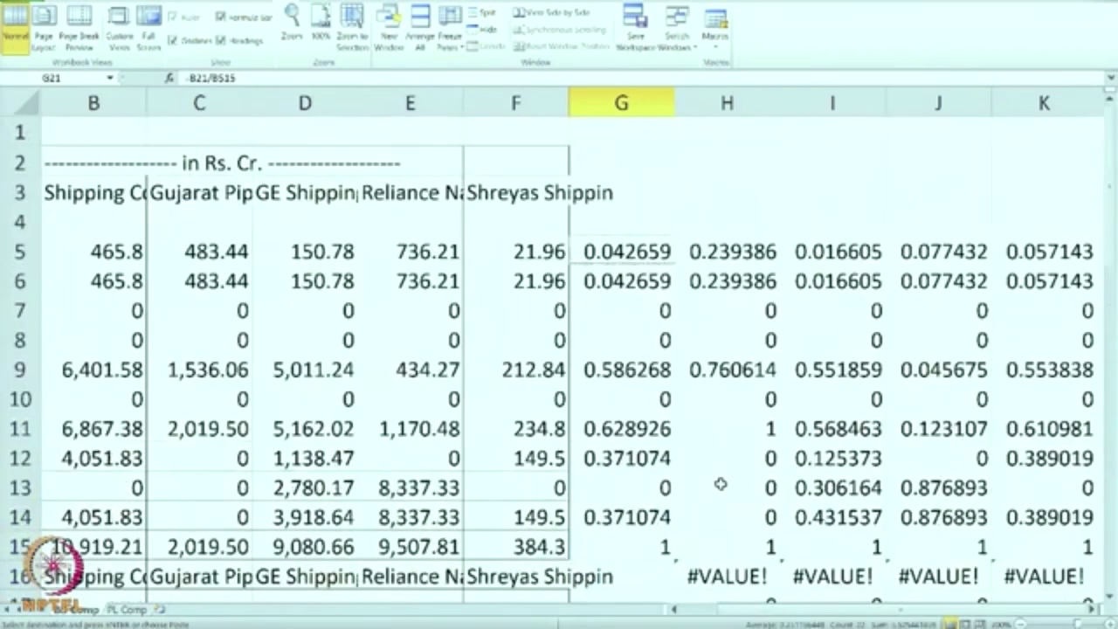
left_click(676, 610)
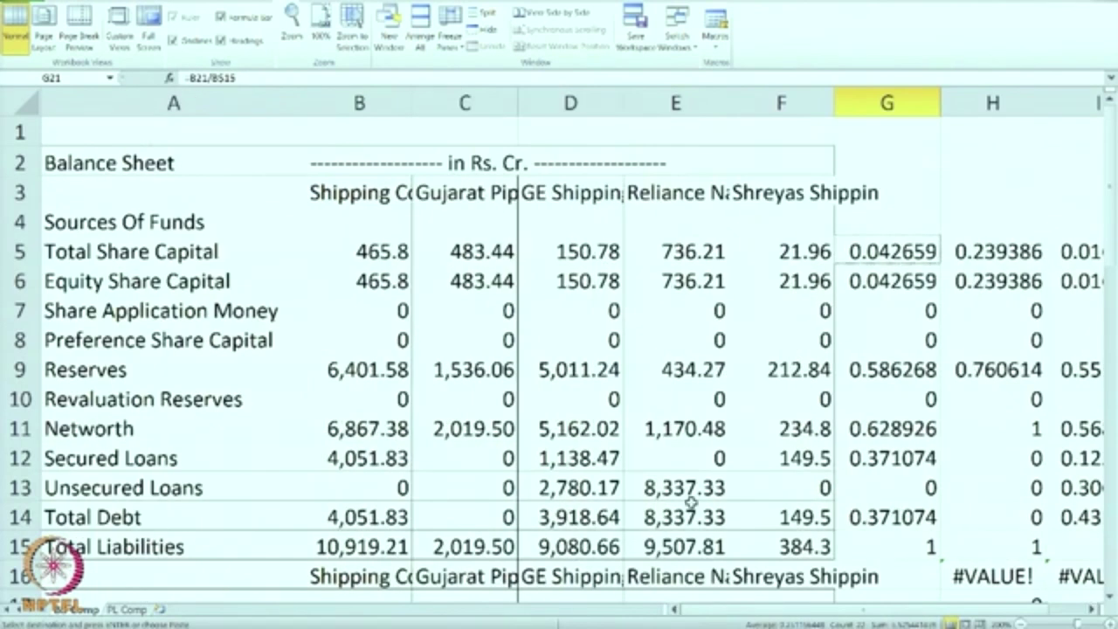
left_click_drag(362, 102, 786, 105)
right_click(602, 232)
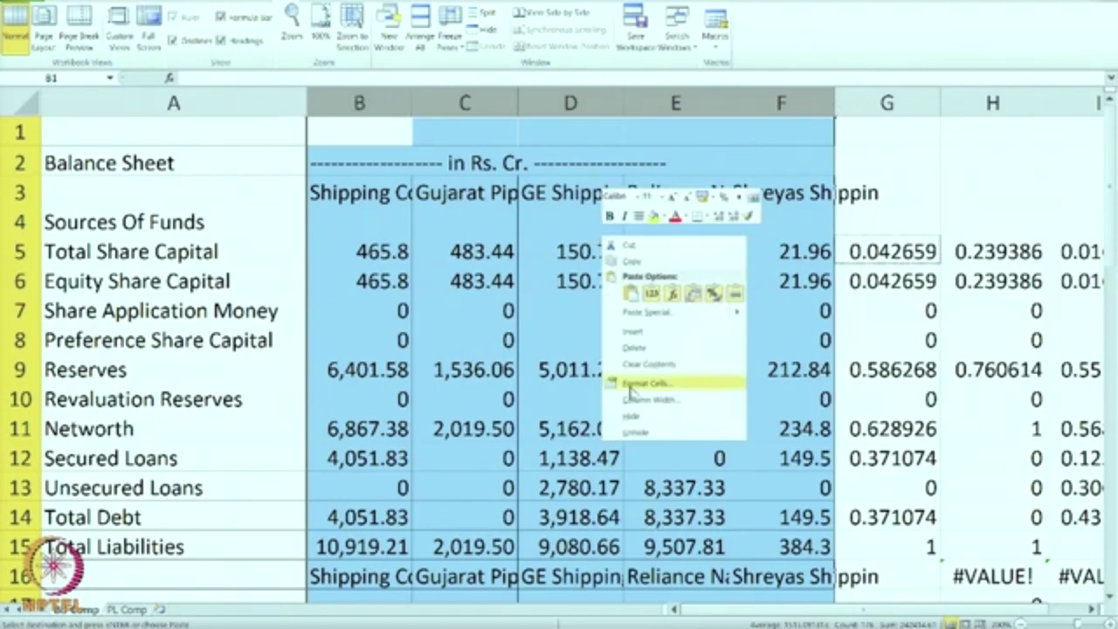
left_click(629, 417)
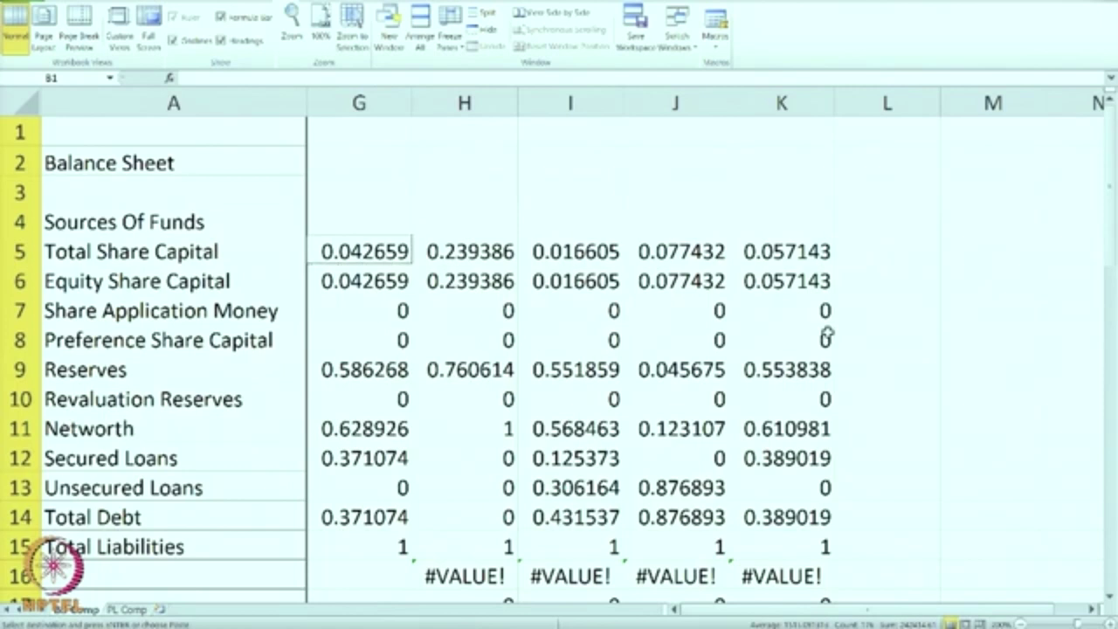
key("ctrl+z")
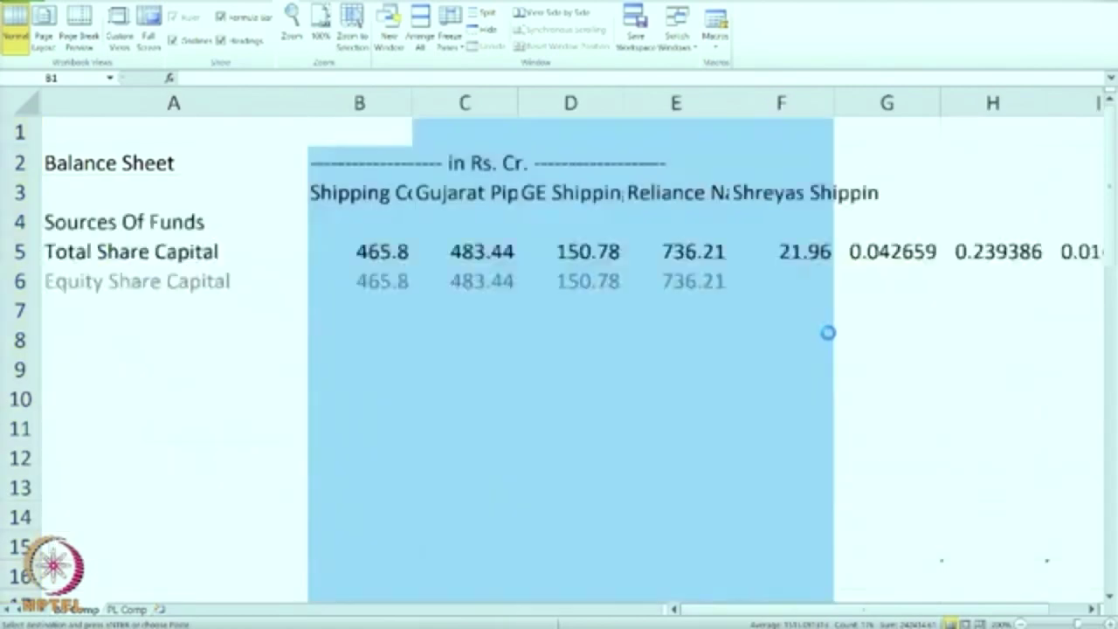
left_click(827, 334)
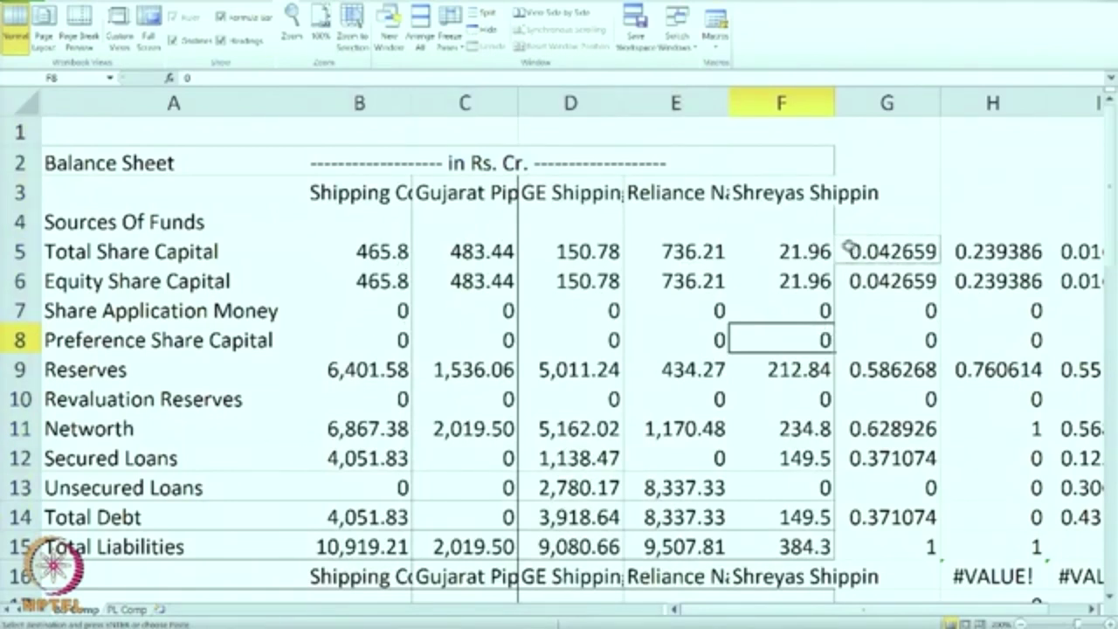
left_click(354, 251)
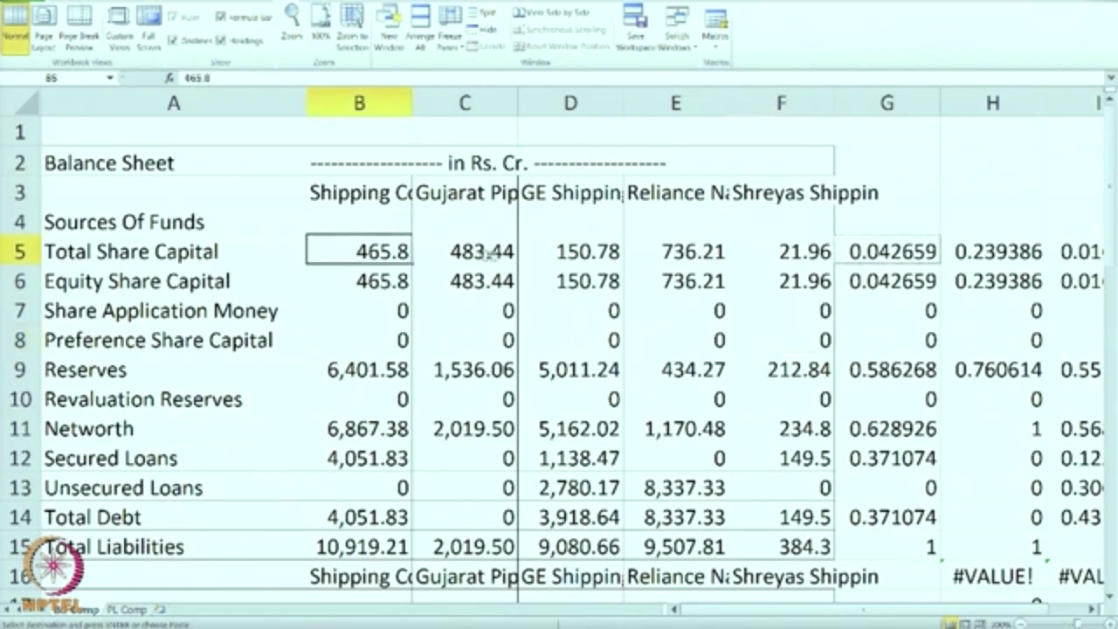
left_click(500, 252)
left_click(603, 251)
left_click(692, 253)
left_click(799, 262)
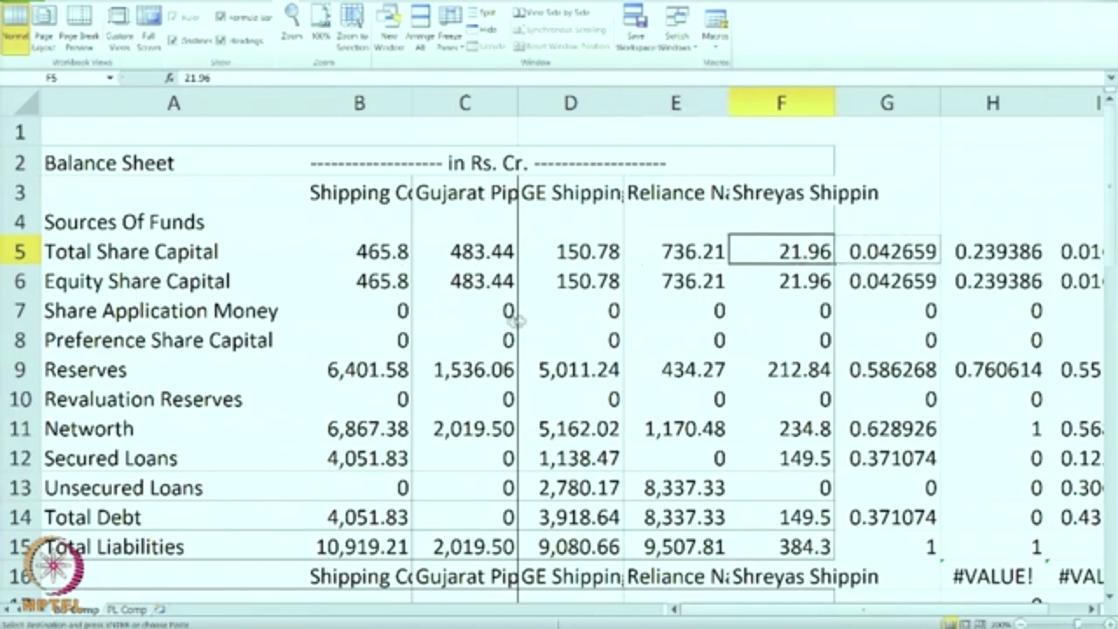
left_click(583, 253)
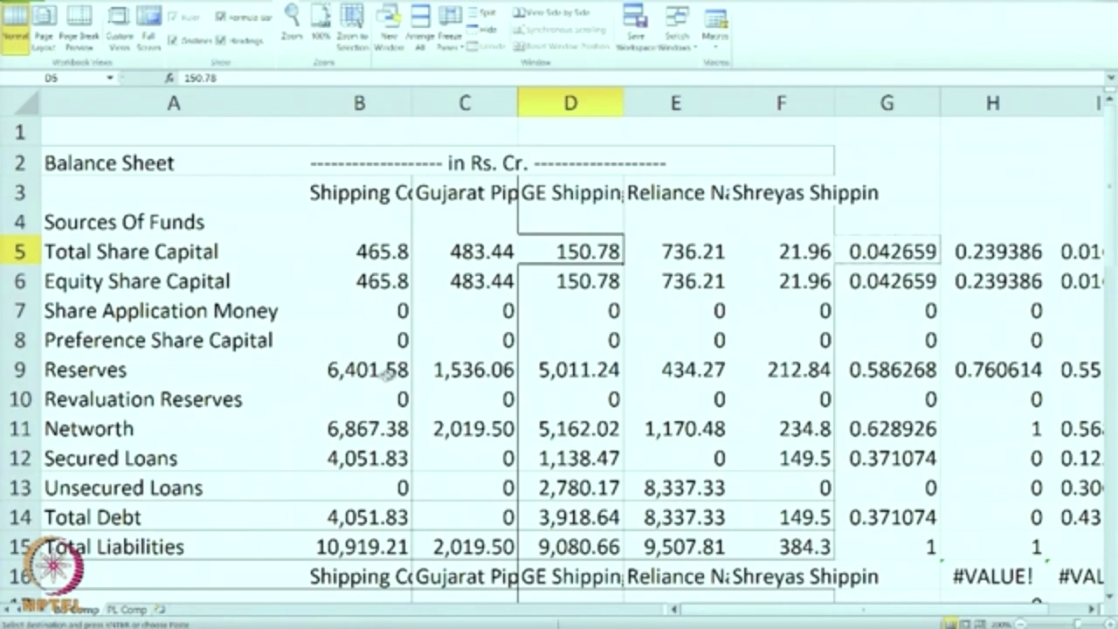
left_click(353, 371)
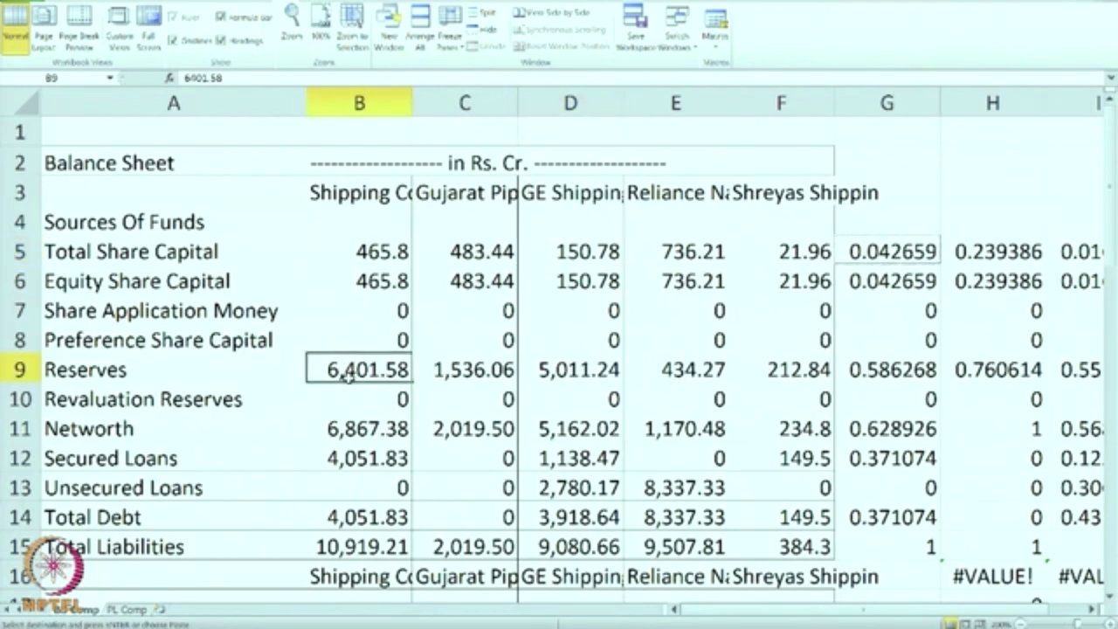
left_click(566, 377)
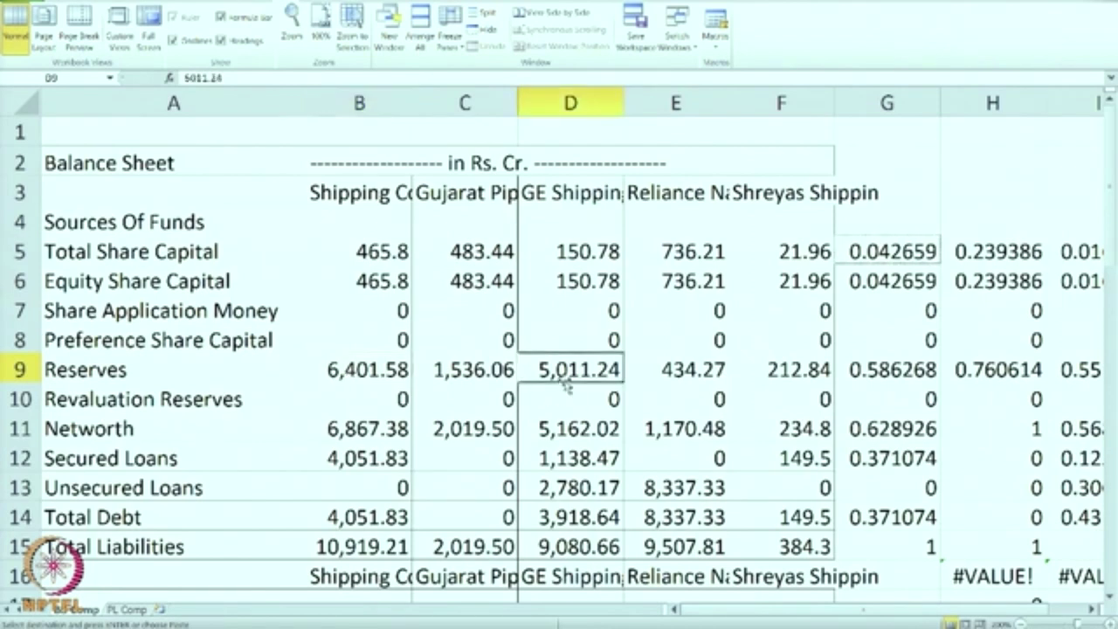
left_click(710, 388)
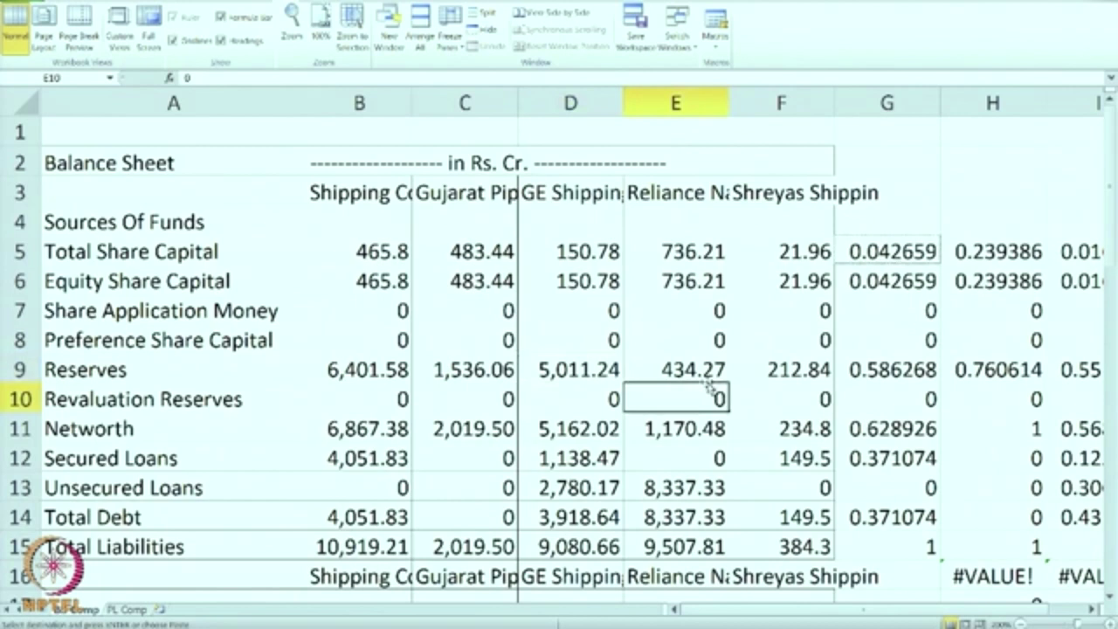
left_click(702, 374)
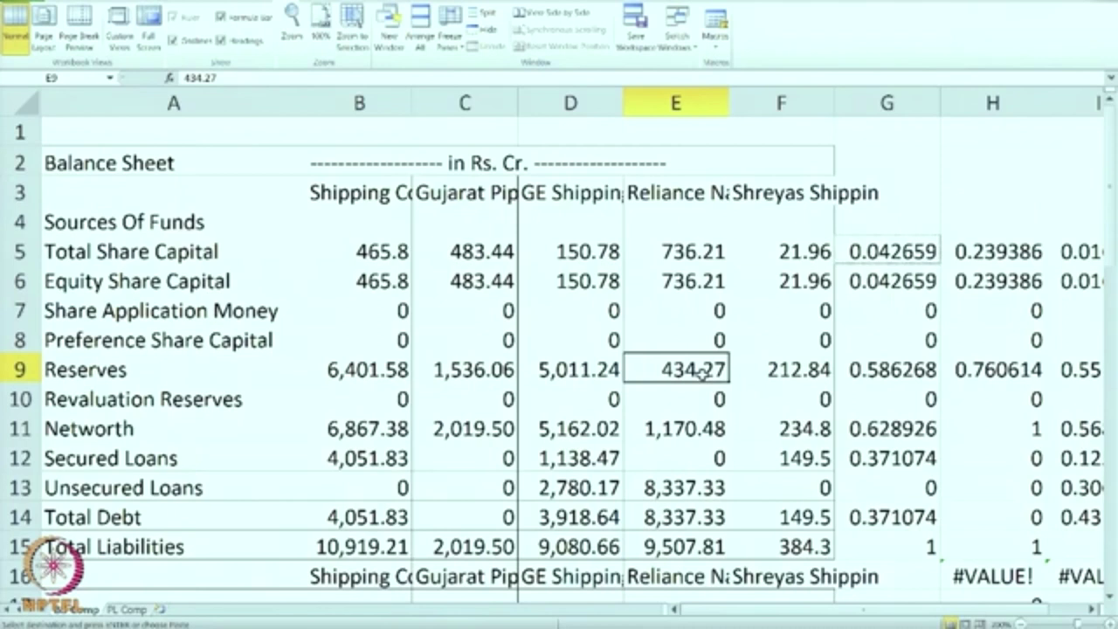
scroll(678, 325, "down", 1)
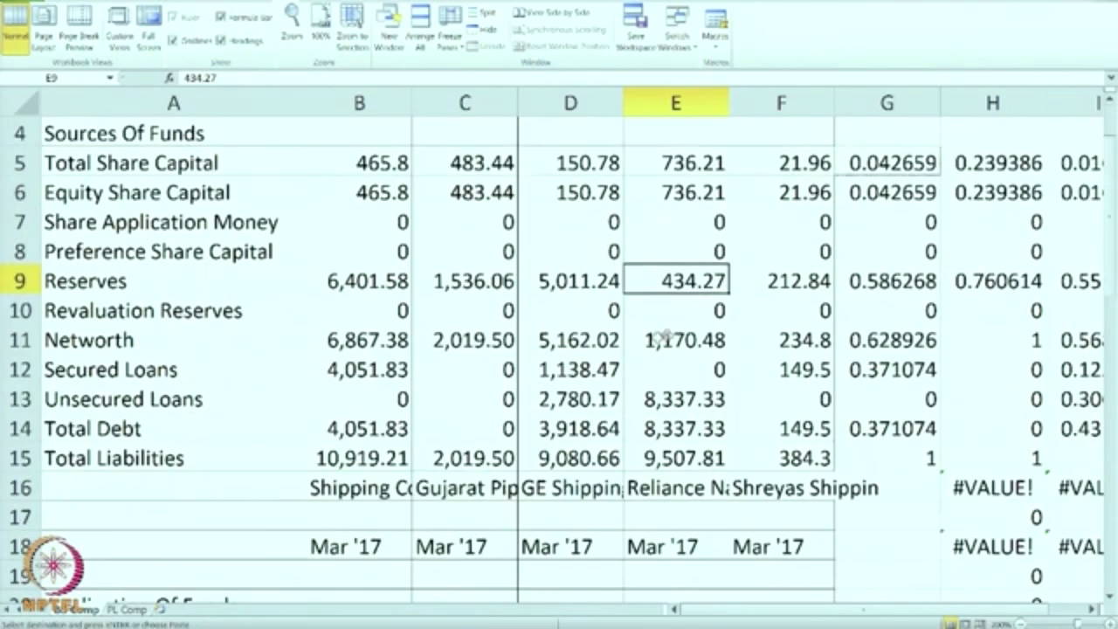
left_click(353, 341)
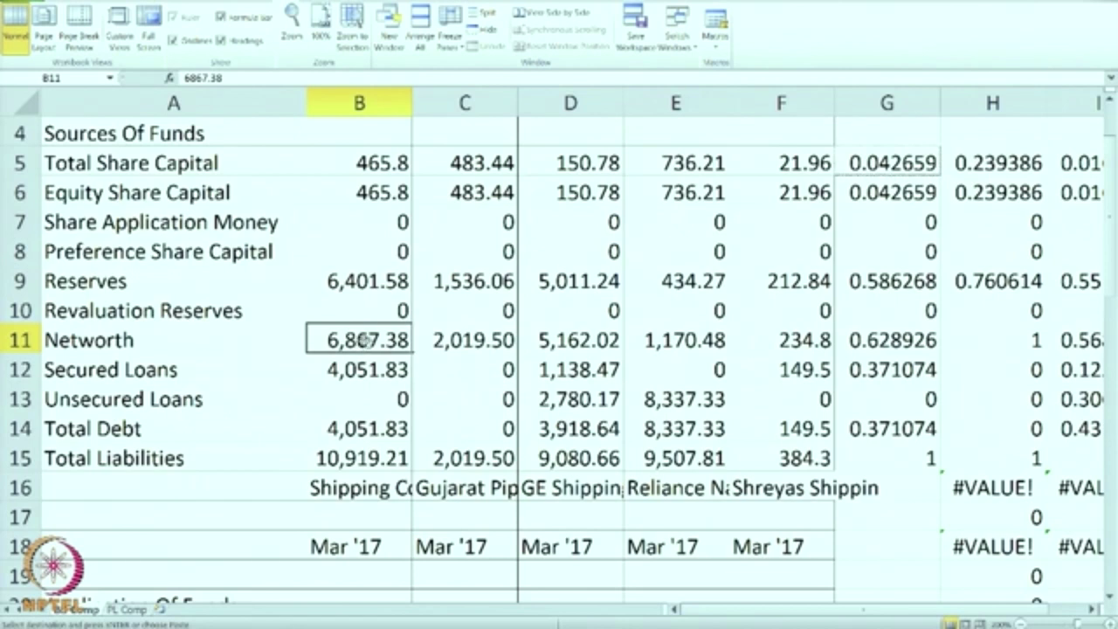
left_click(572, 344)
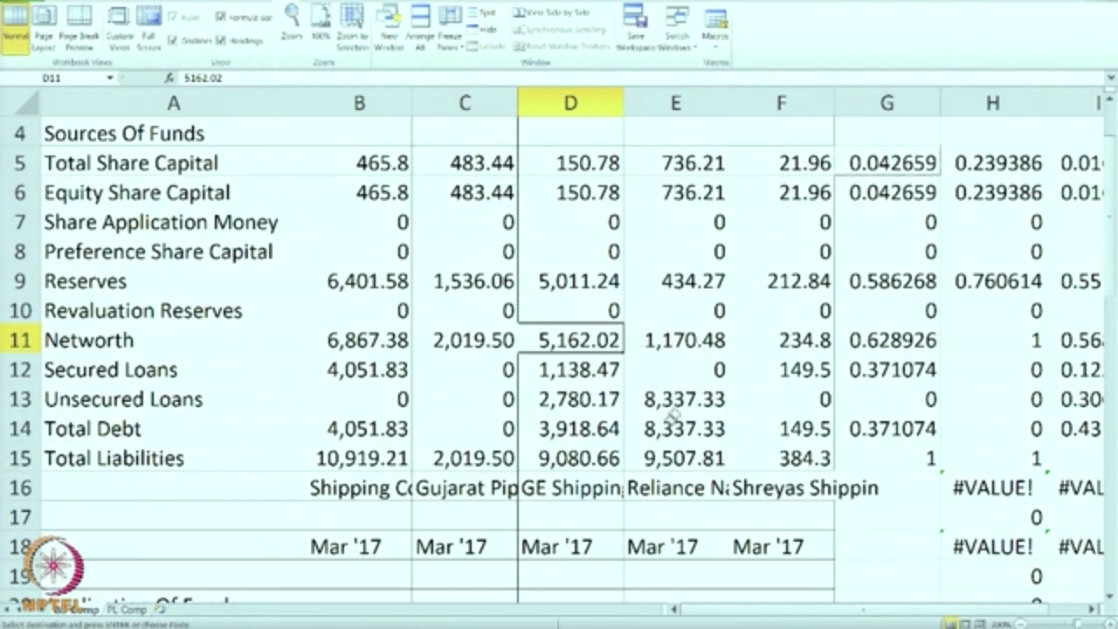
left_click(387, 371)
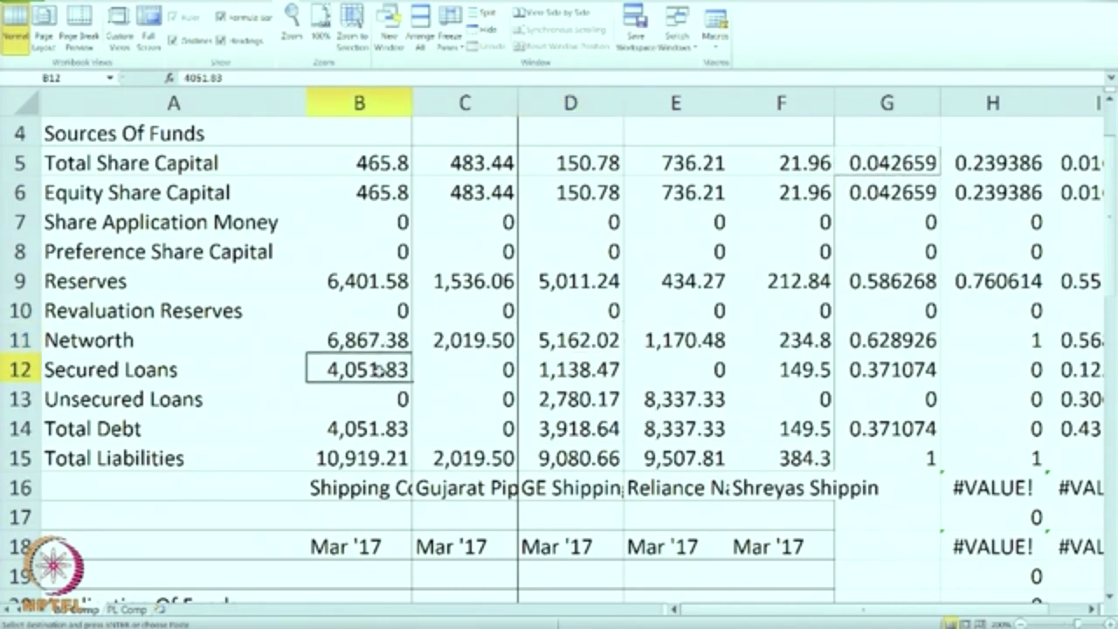
left_click(491, 370)
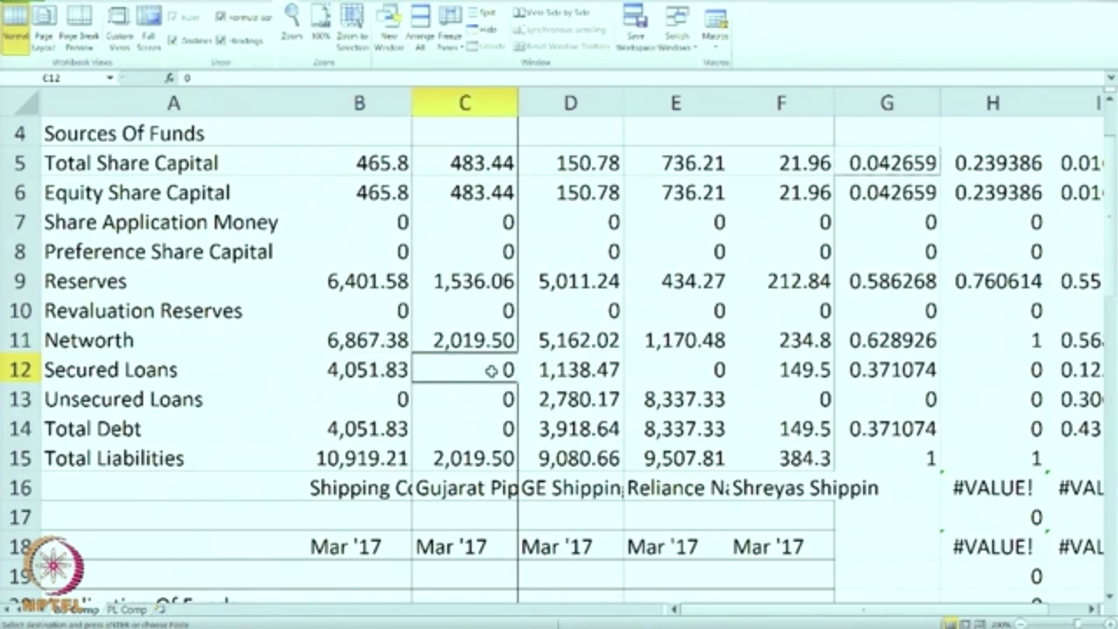
scroll(491, 370, "up", 1)
scroll(491, 371, "down", 3)
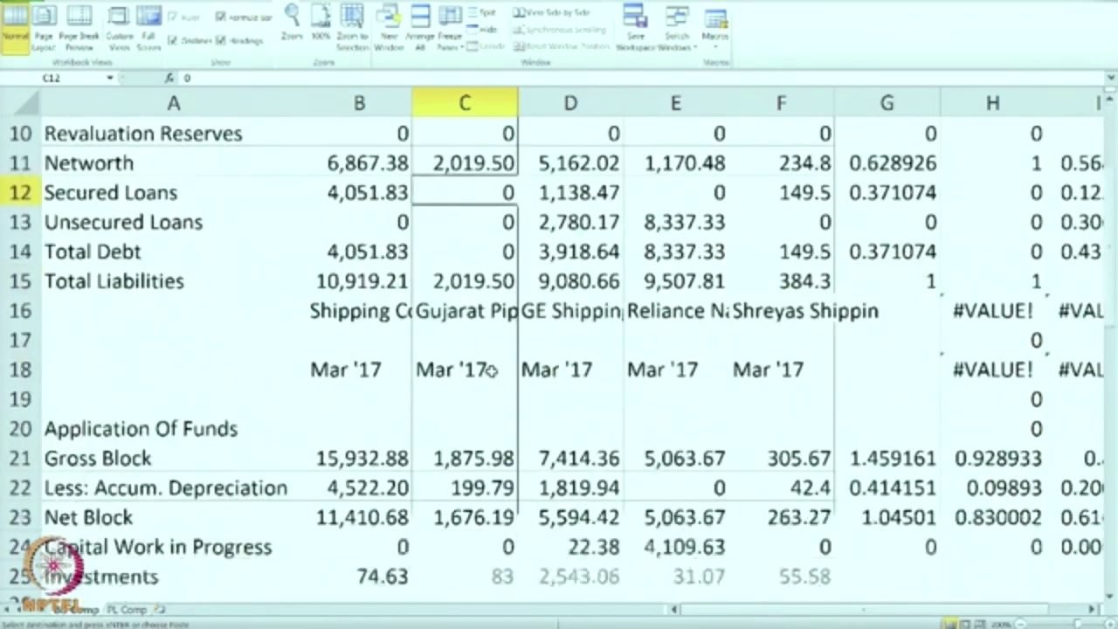
scroll(469, 370, "up", 1)
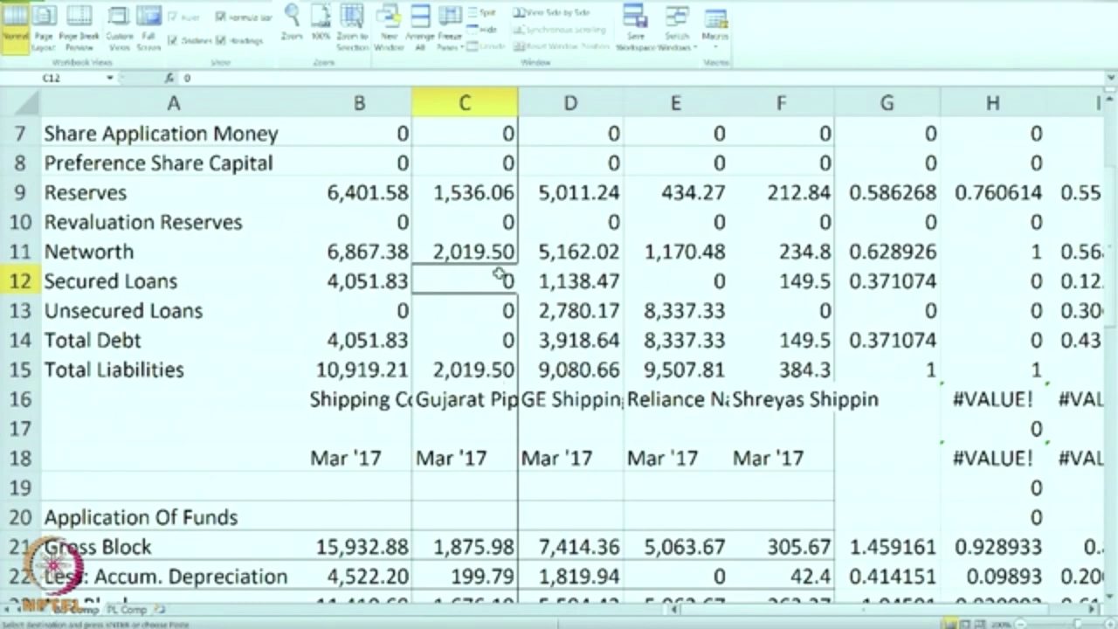
left_click(485, 349)
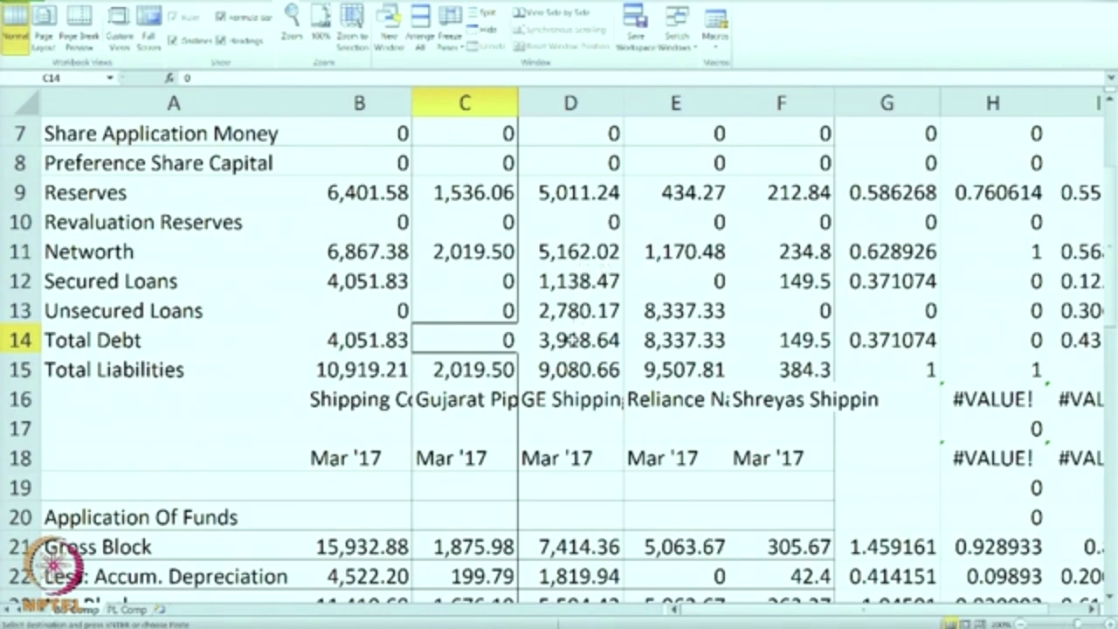
left_click(688, 340)
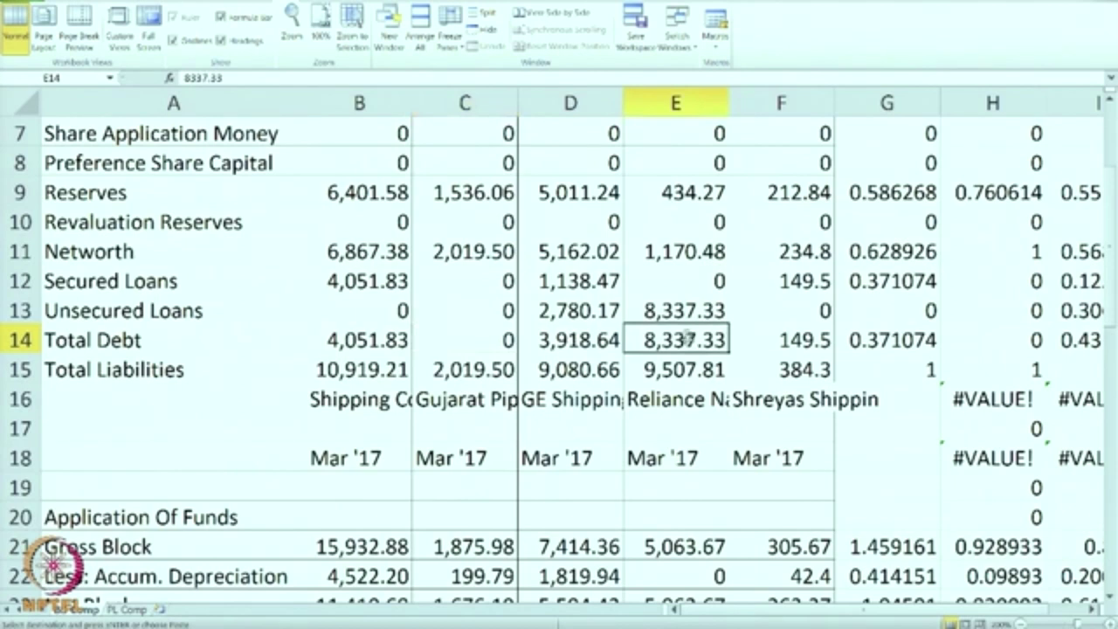
left_click(696, 249)
left_click(687, 360)
left_click(686, 342)
left_click(808, 341)
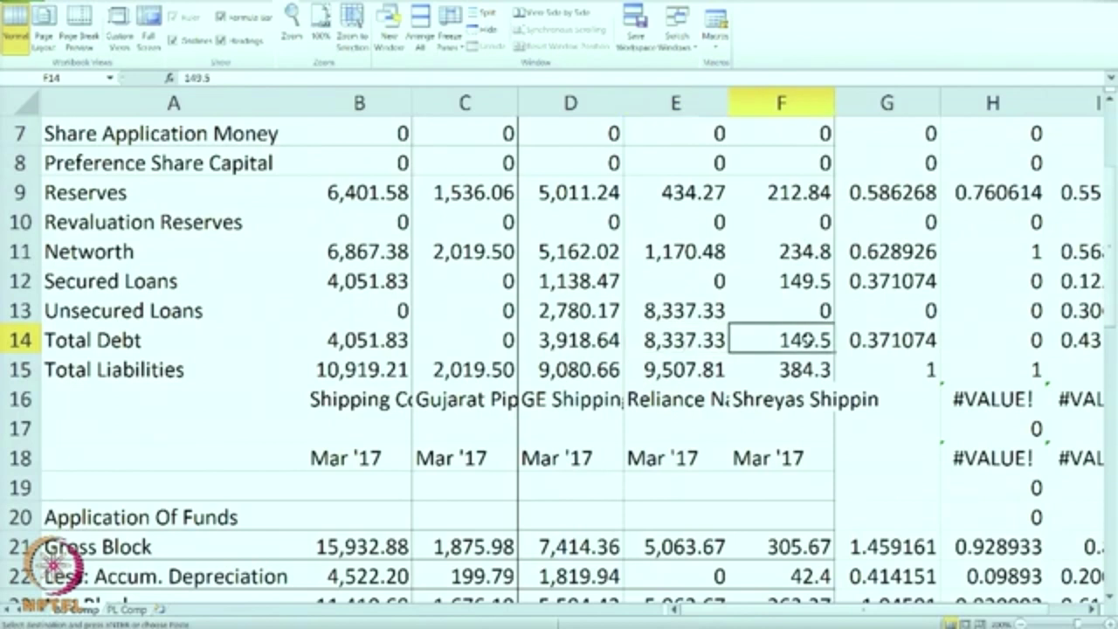
scroll(699, 384, "down", 3)
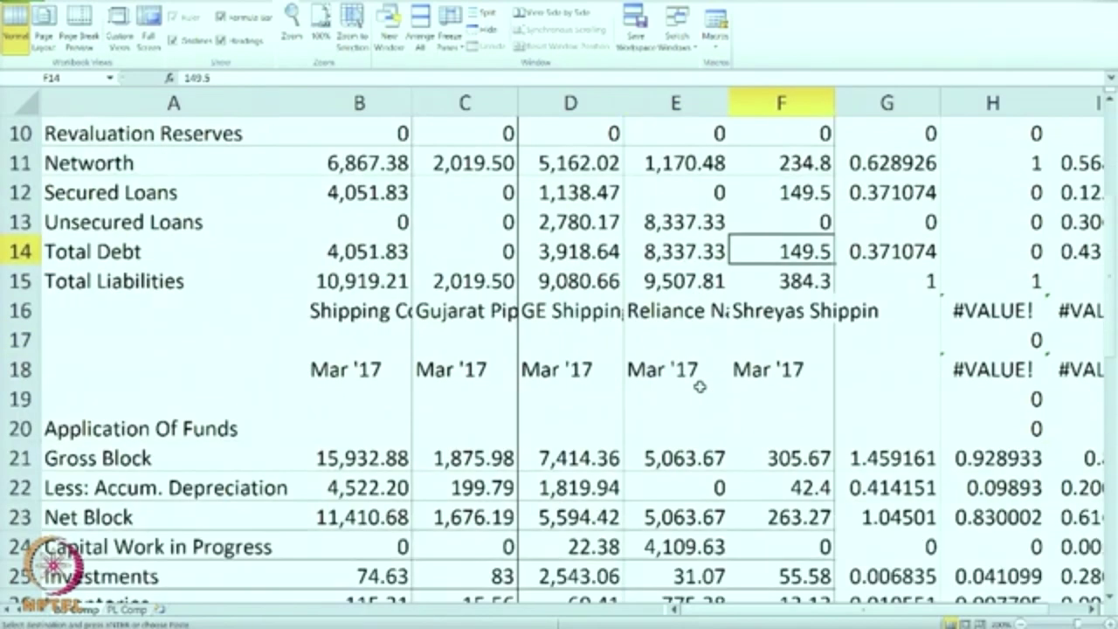
scroll(700, 385, "down", 1)
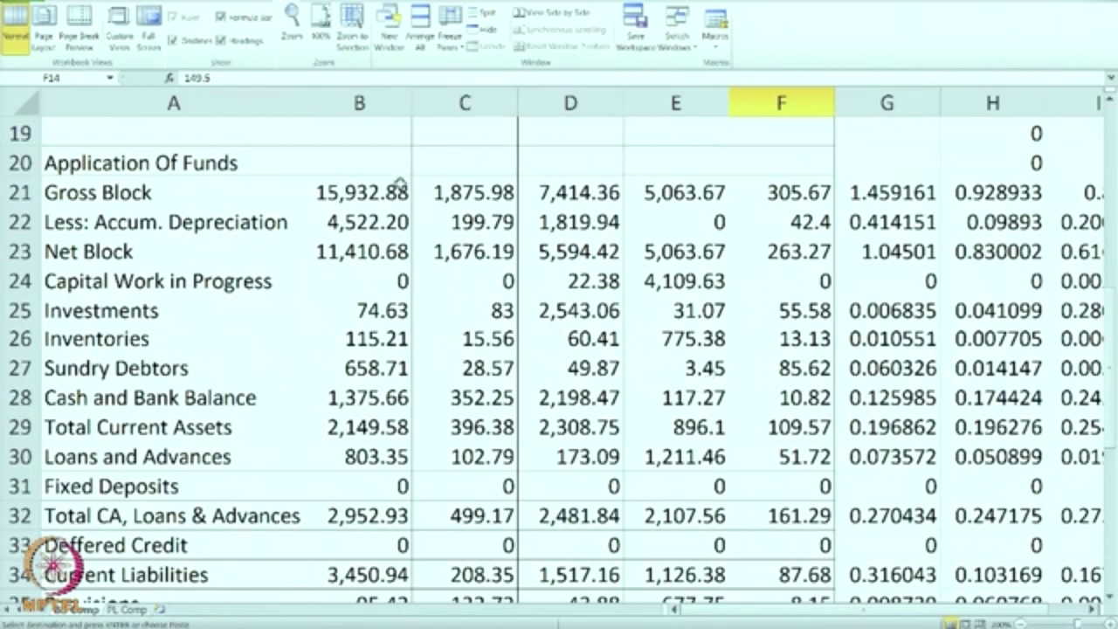
left_click(385, 190)
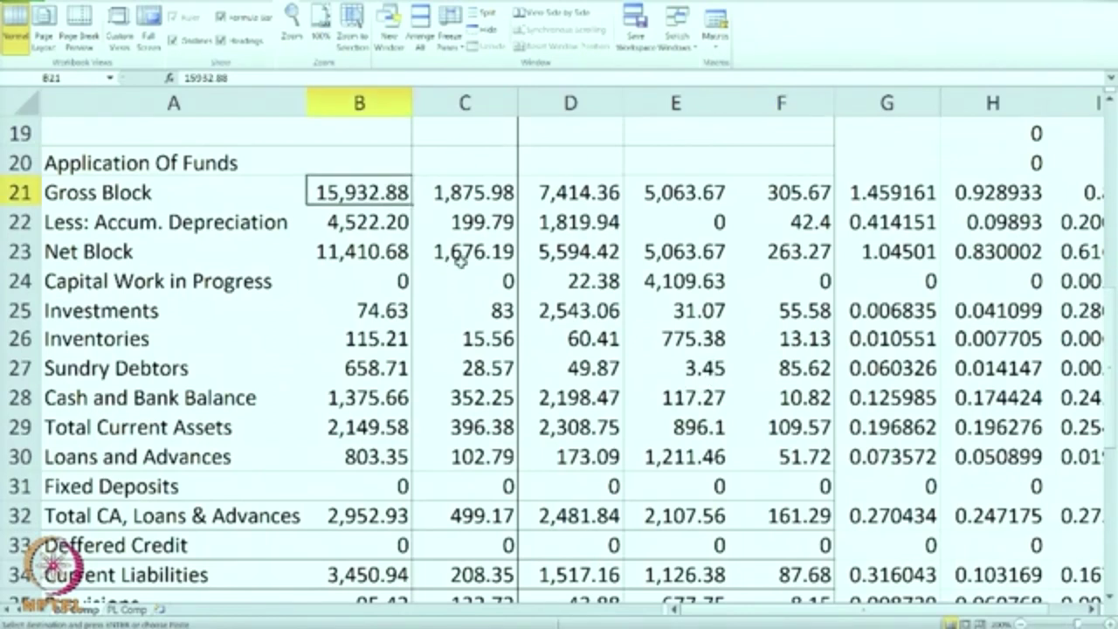
left_click(601, 197)
left_click(486, 196)
left_click(651, 190)
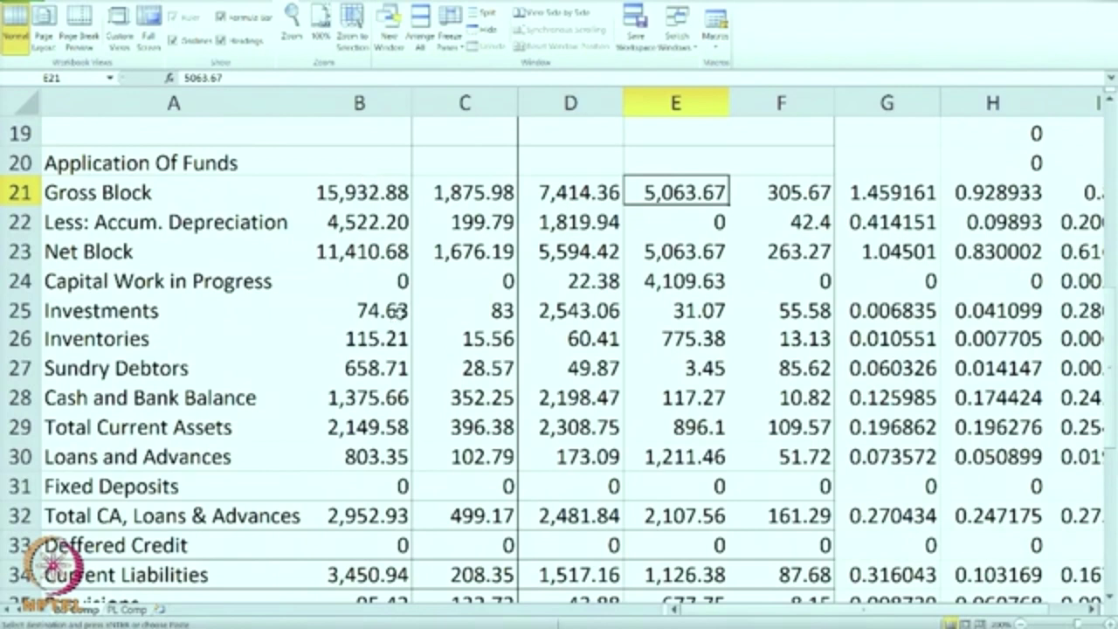
scroll(467, 276, "down", 2)
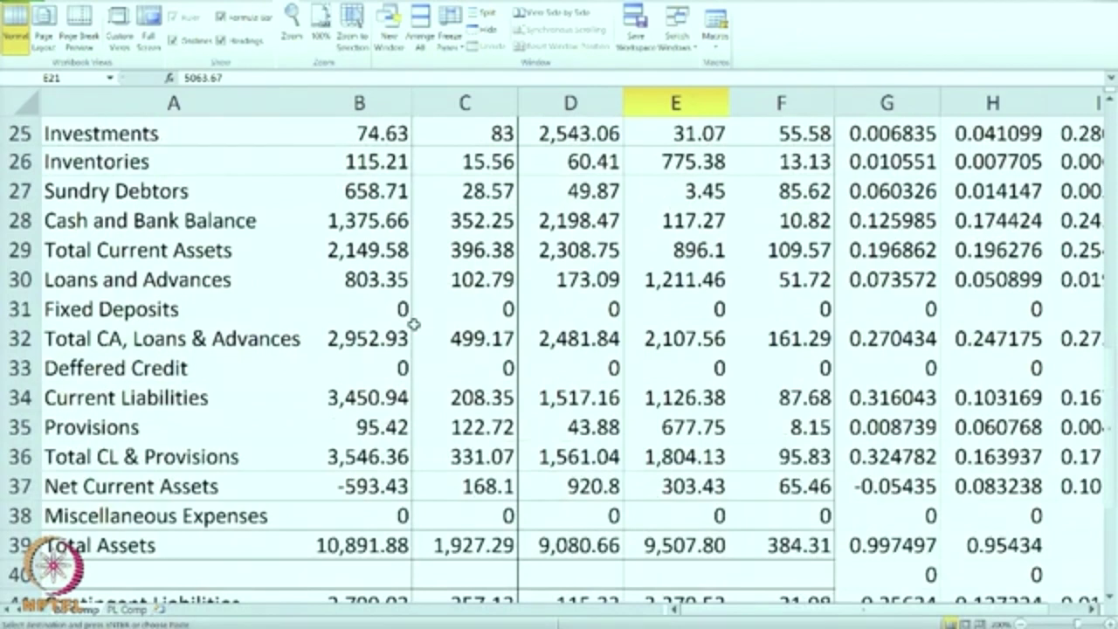
scroll(616, 330, "up", 8)
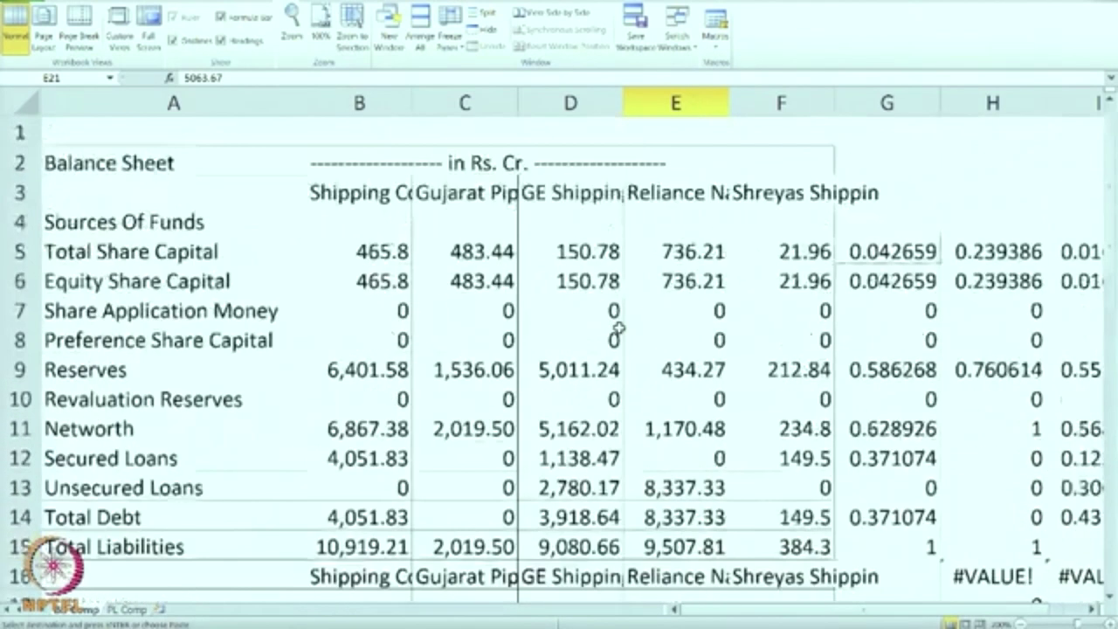
Hide the raw-data columns B through F
left_click_drag(359, 102, 782, 105)
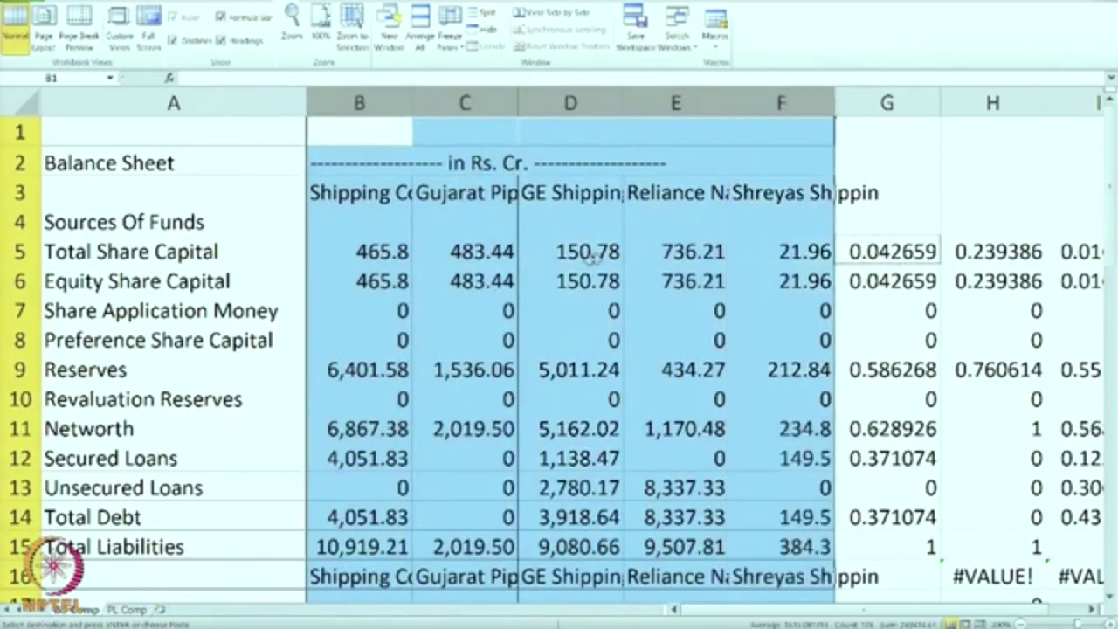
right_click(592, 261)
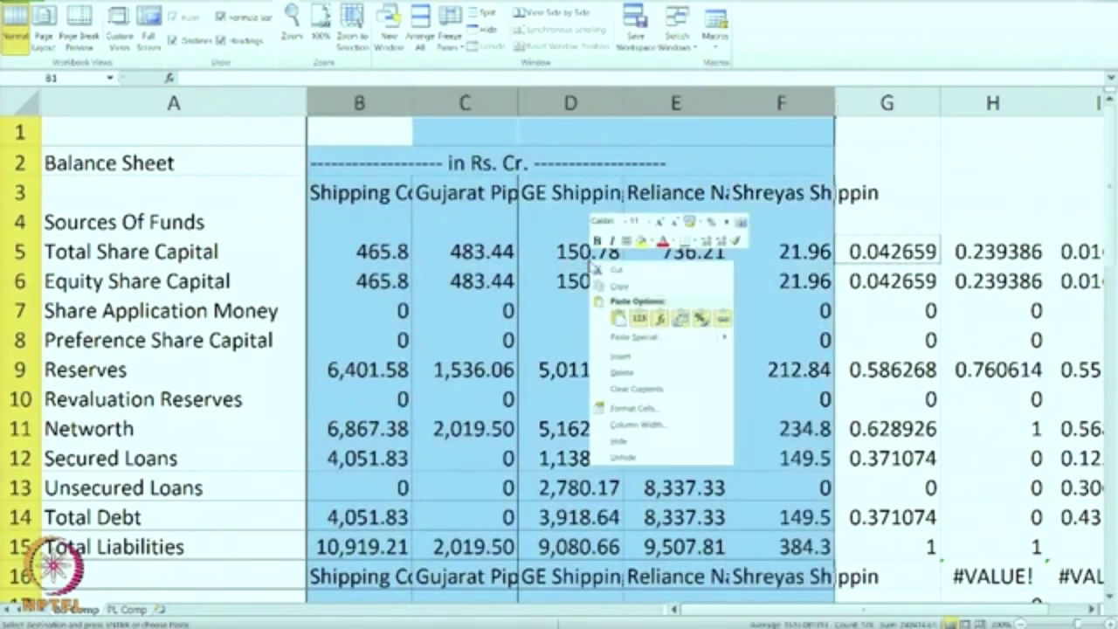
left_click(631, 442)
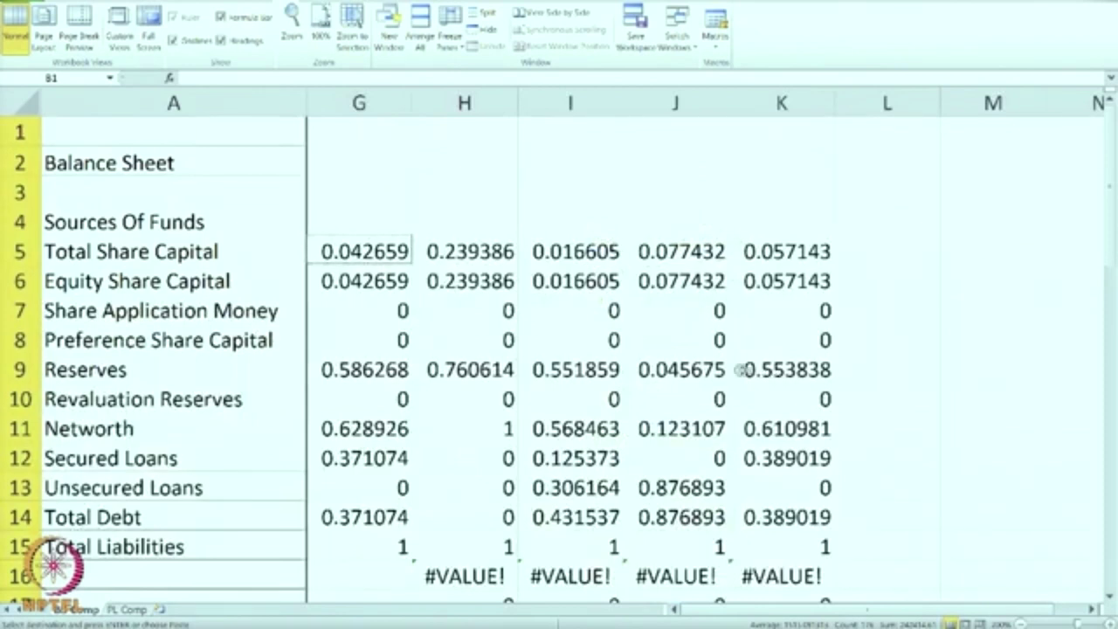
Apply Percent Style to the ratios in G5:K42
left_click_drag(350, 254, 677, 602)
left_click_drag(734, 560, 716, 505)
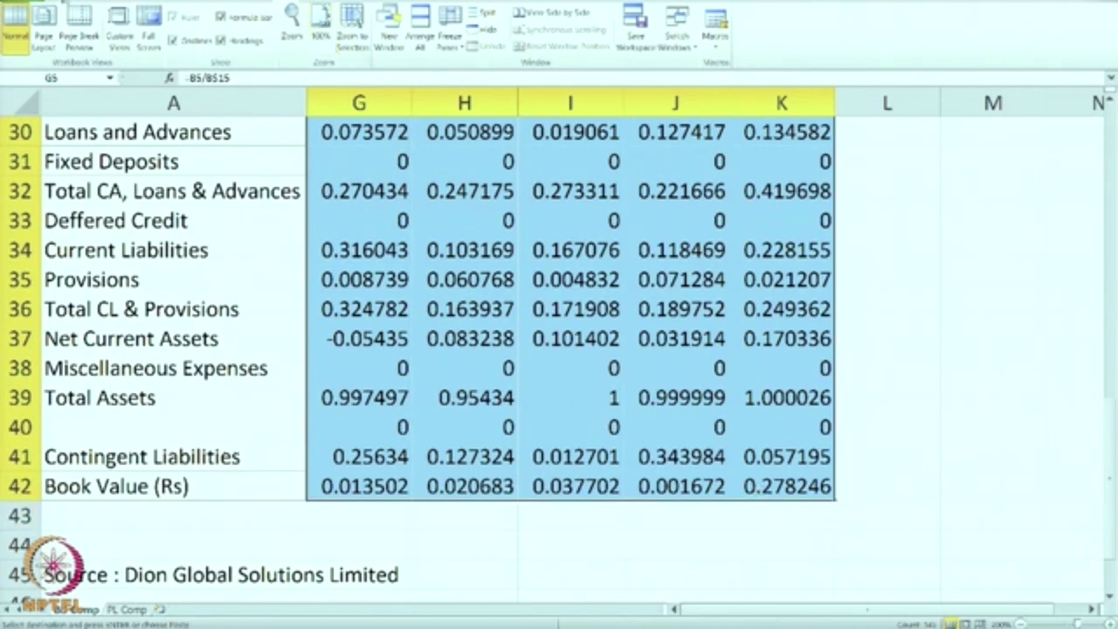
left_click(40, 0)
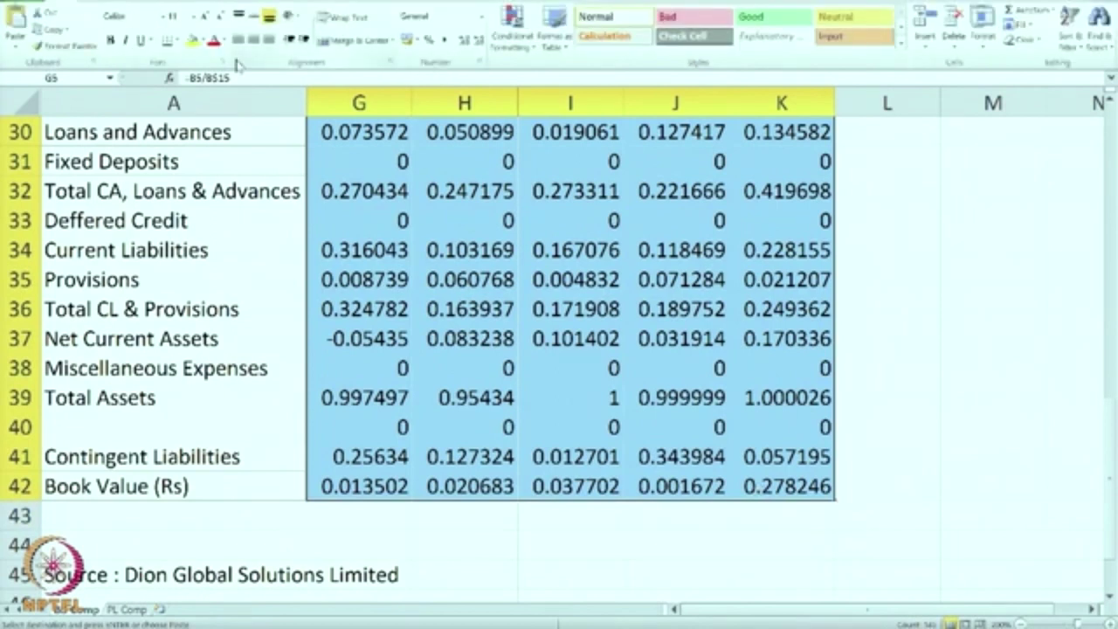
left_click(428, 40)
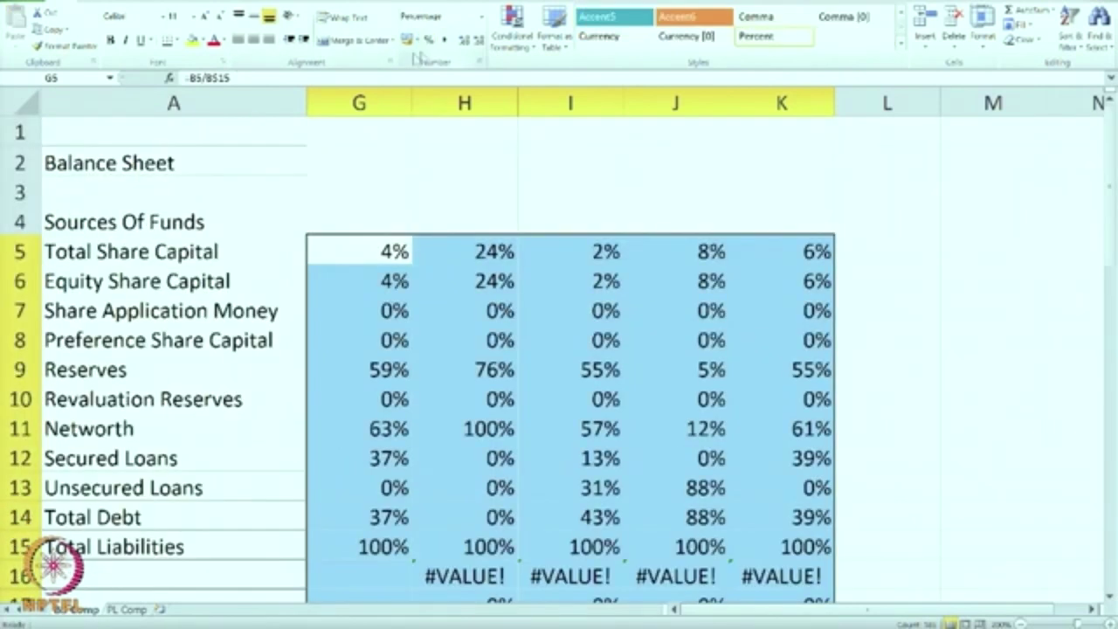
left_click(490, 219)
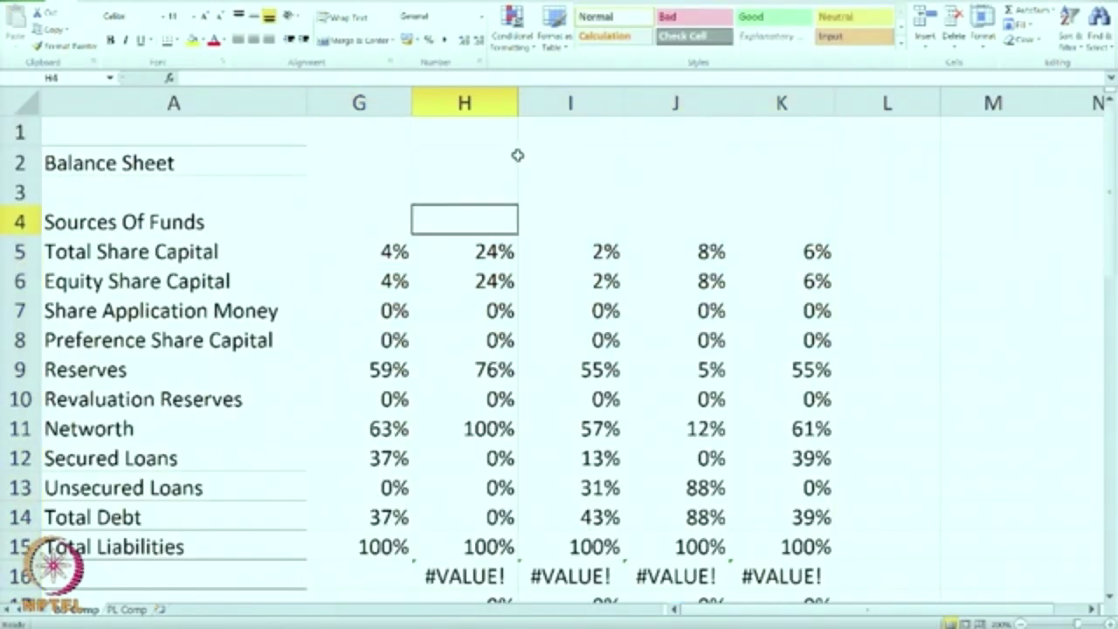
left_click(354, 250)
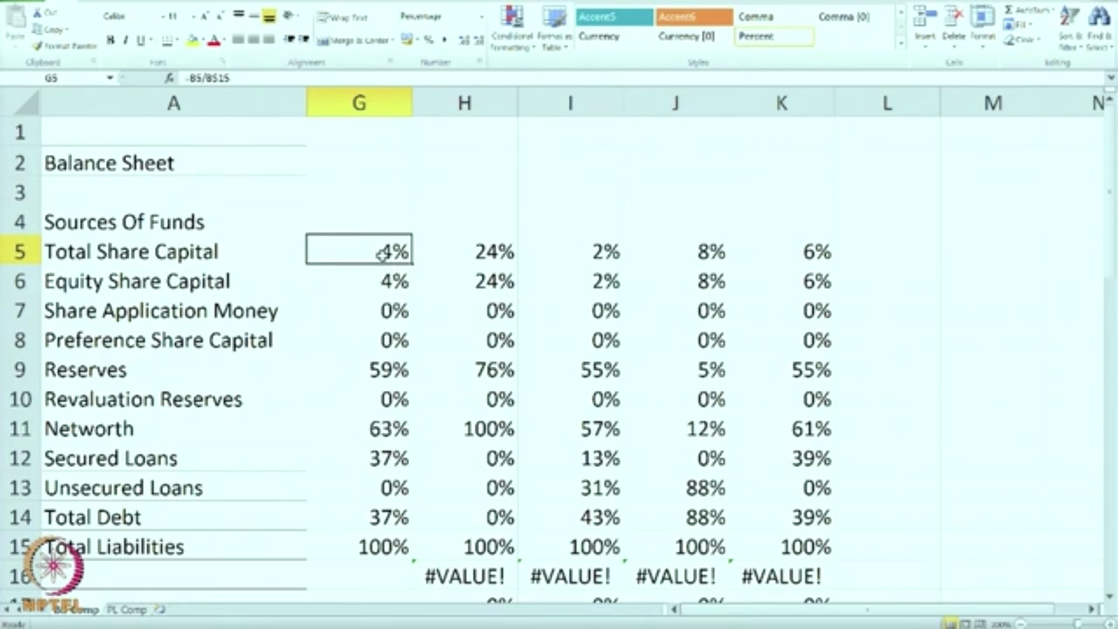
left_click(374, 371)
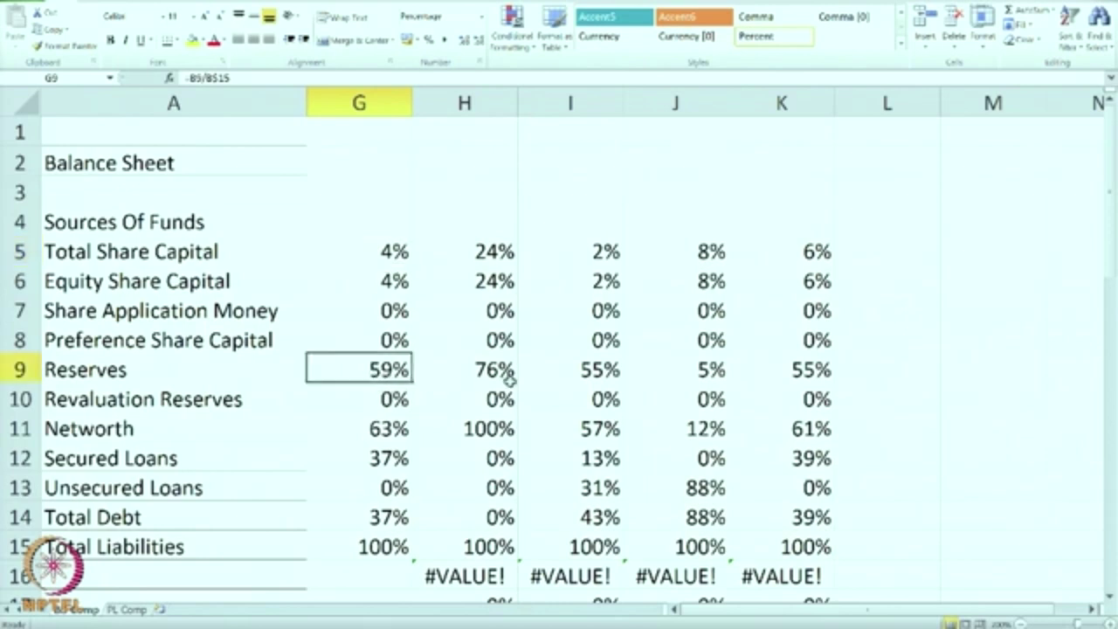
left_click(509, 370)
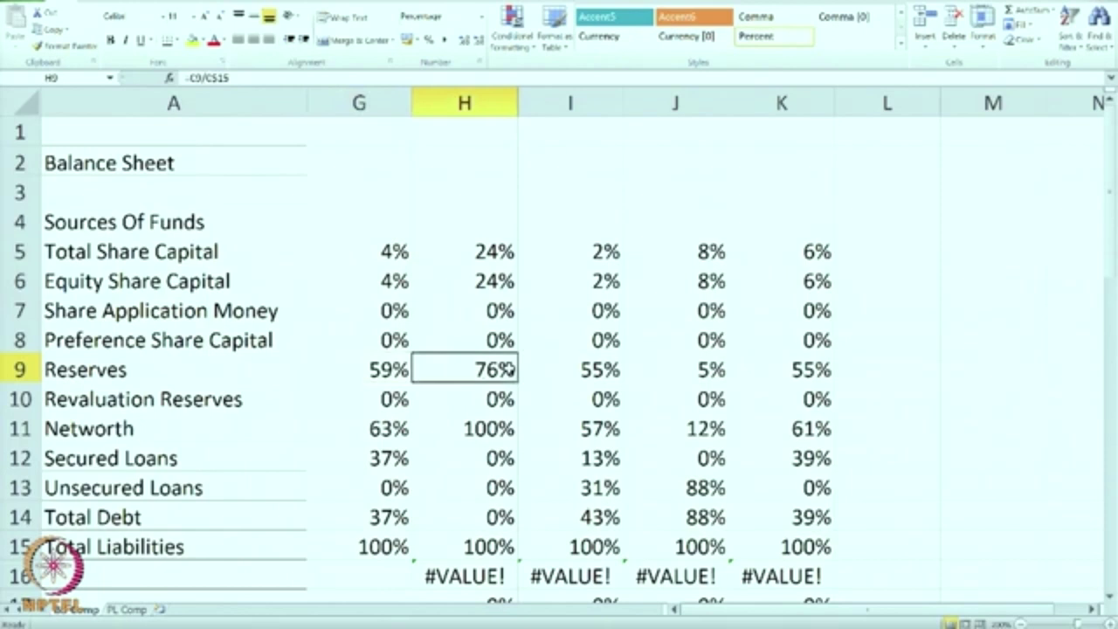
scroll(467, 371, "down", 1)
scroll(507, 232, "up", 1)
scroll(508, 232, "down", 1)
scroll(508, 233, "up", 1)
left_click(468, 286)
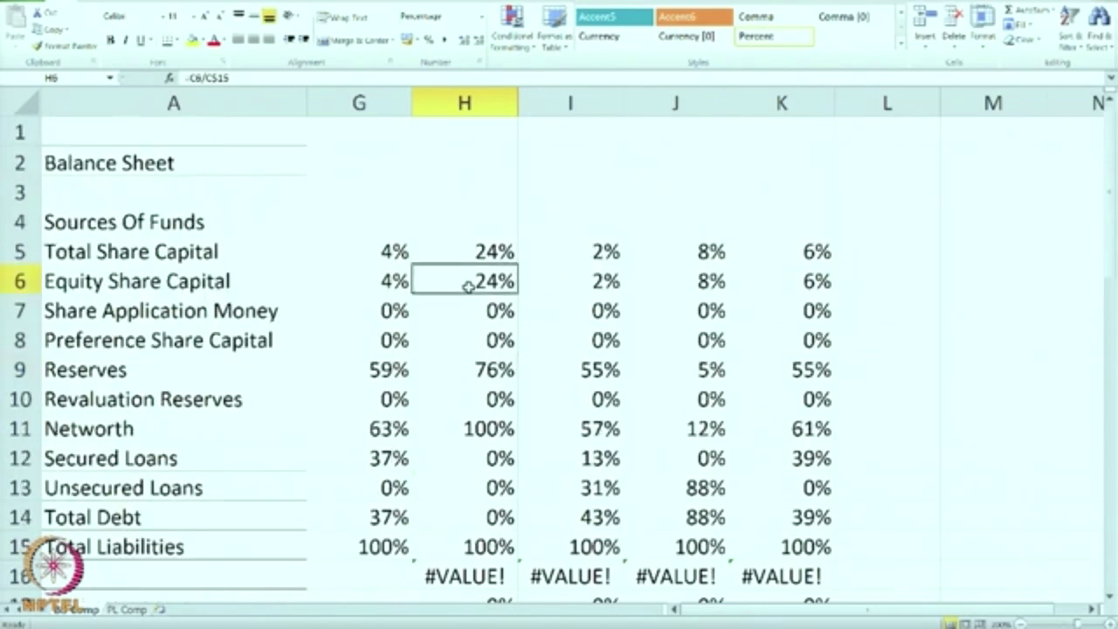
left_click(465, 368)
scroll(513, 319, "down", 1)
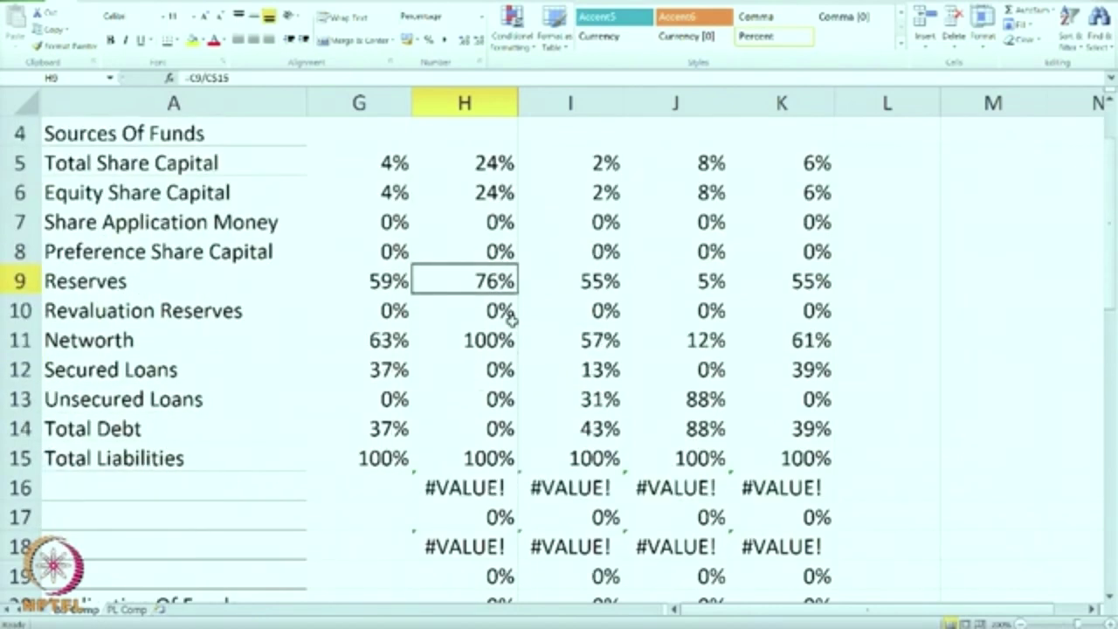
left_click(486, 341)
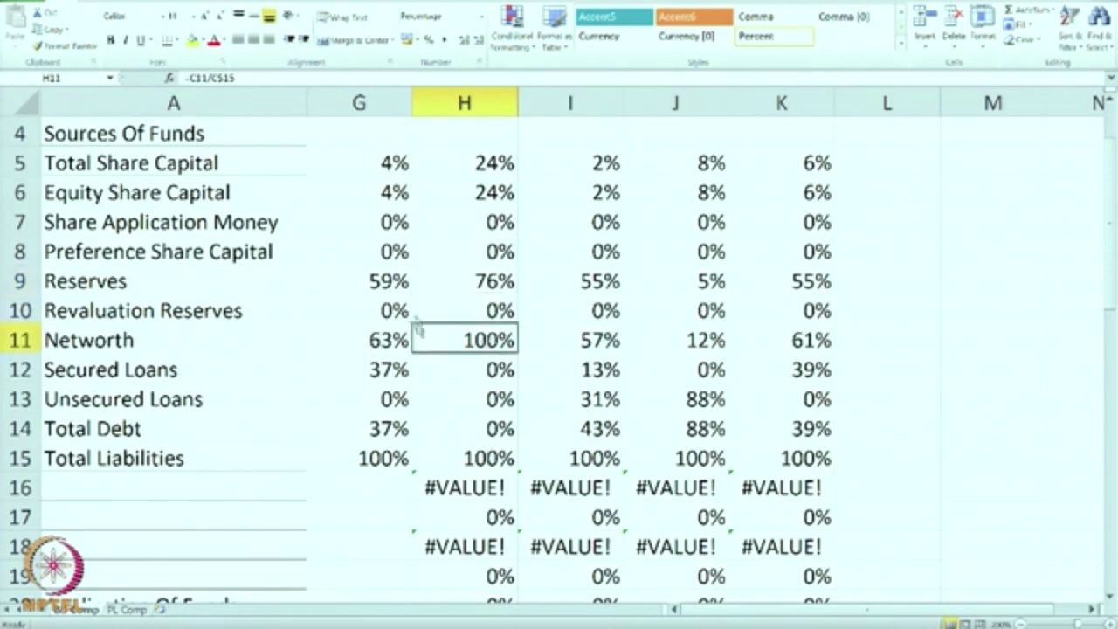
left_click(375, 340)
left_click(374, 369)
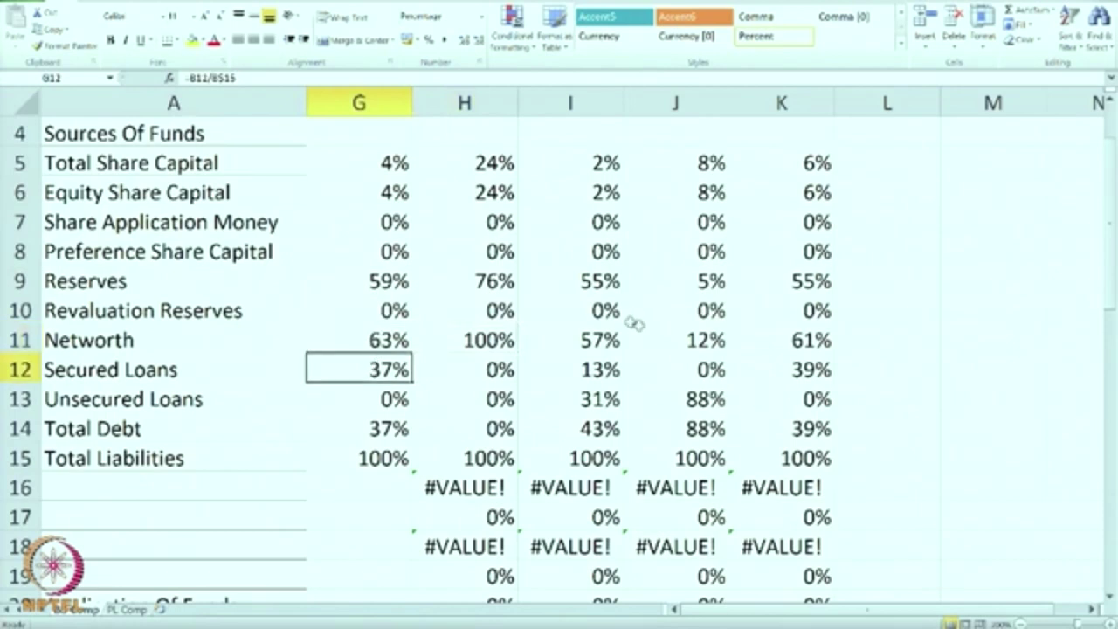
left_click(587, 340)
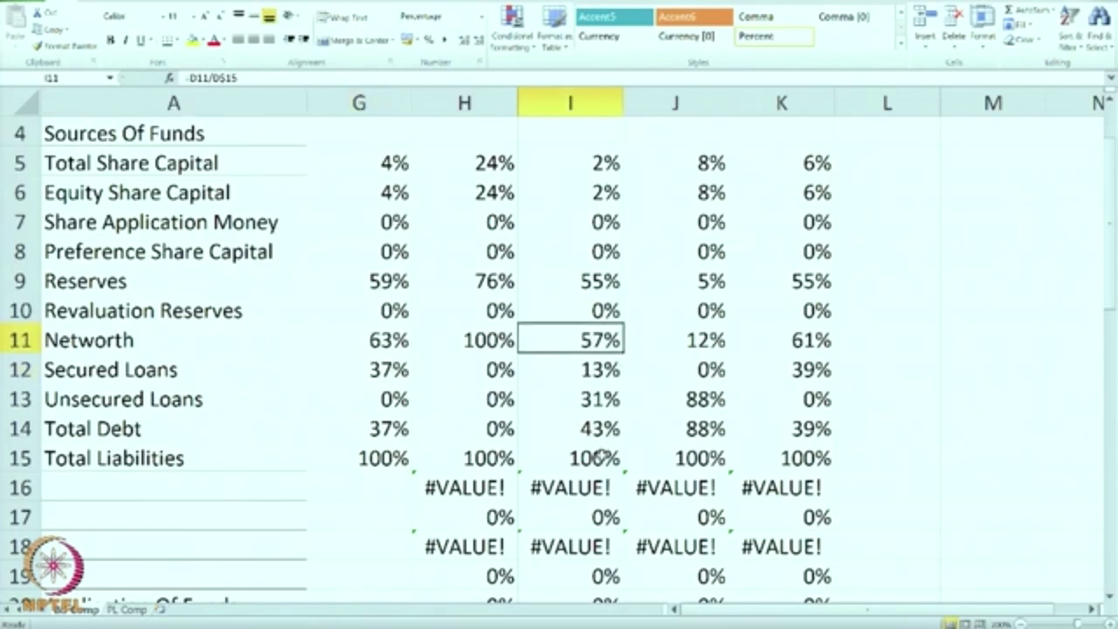
left_click(603, 429)
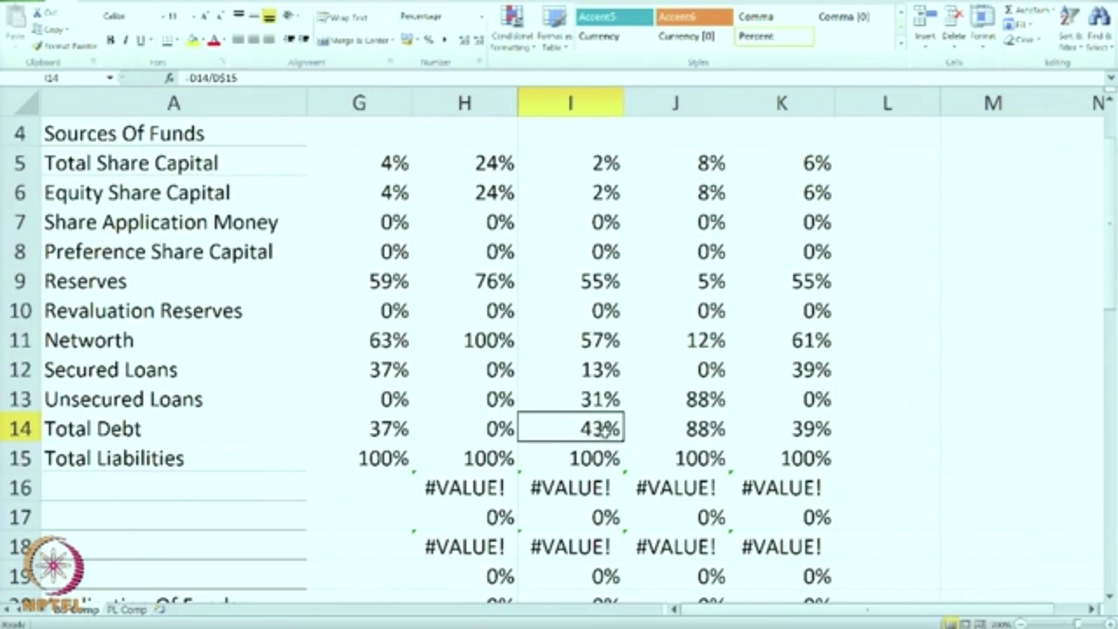
left_click(374, 437)
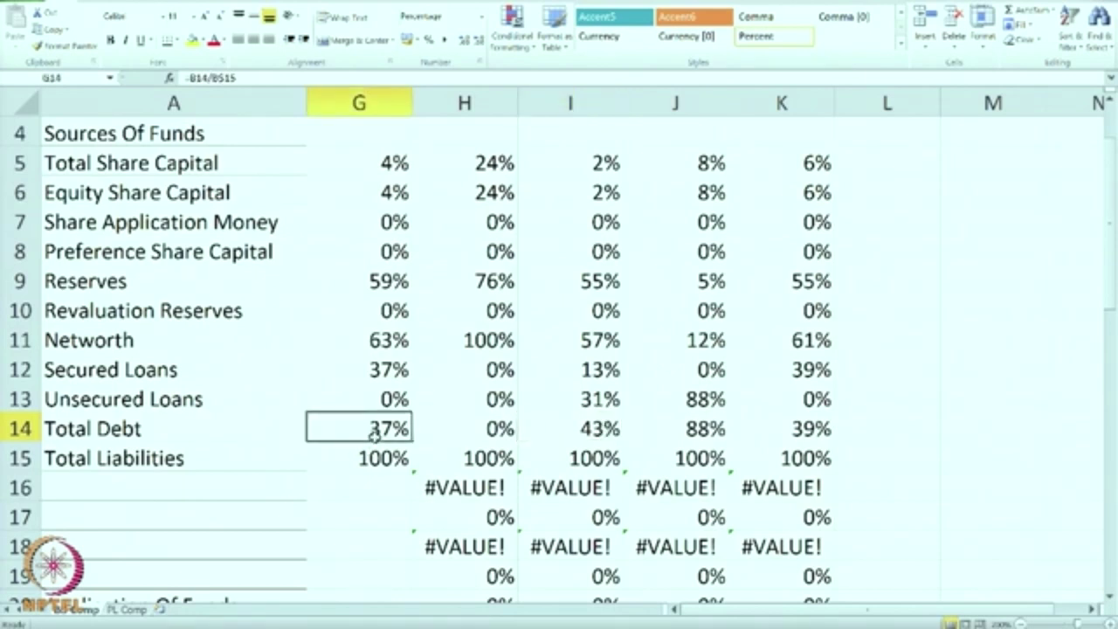
left_click(371, 340)
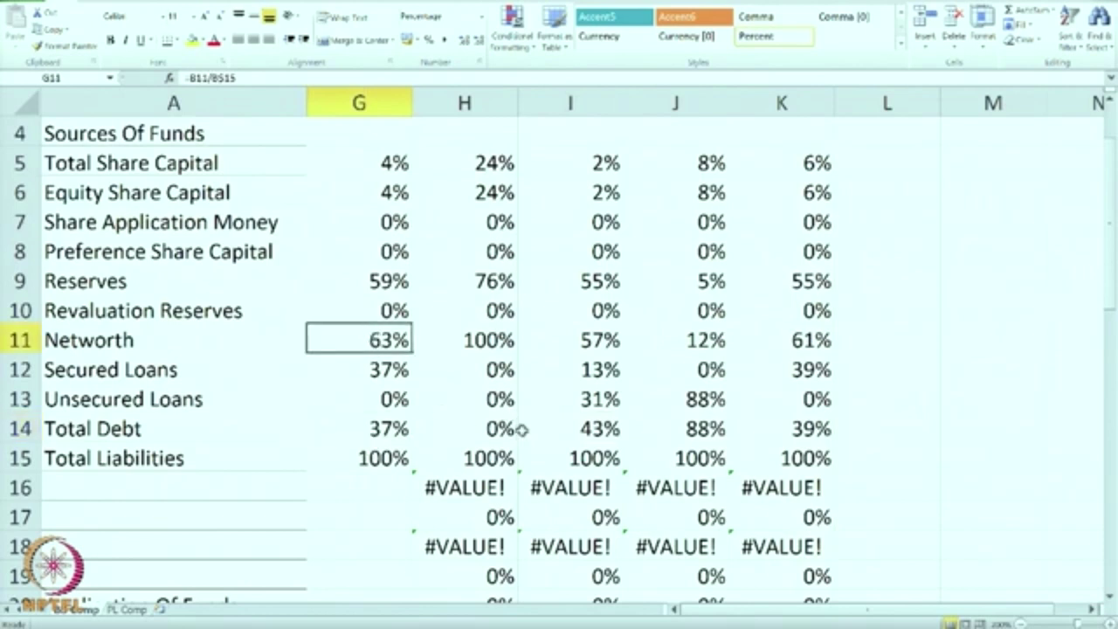
left_click(493, 428)
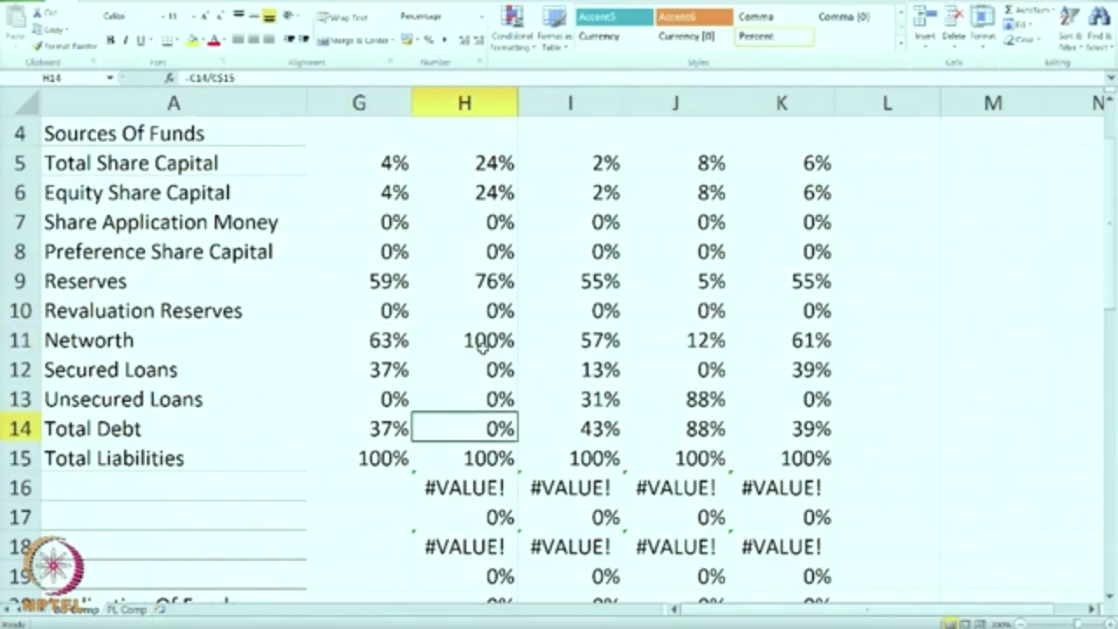
left_click(596, 434)
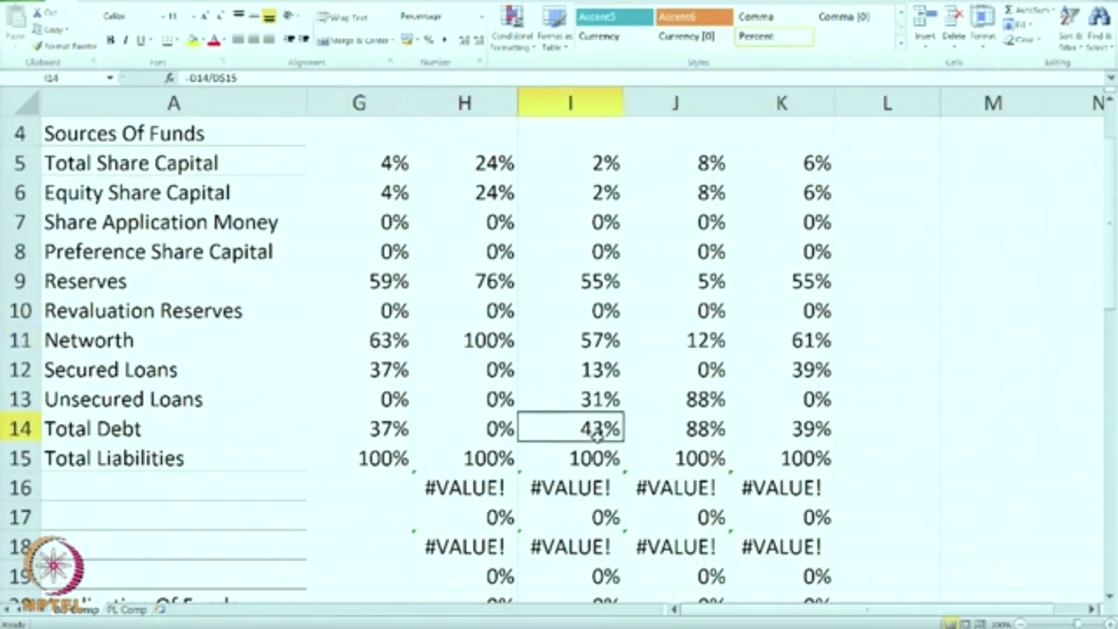
left_click(594, 342)
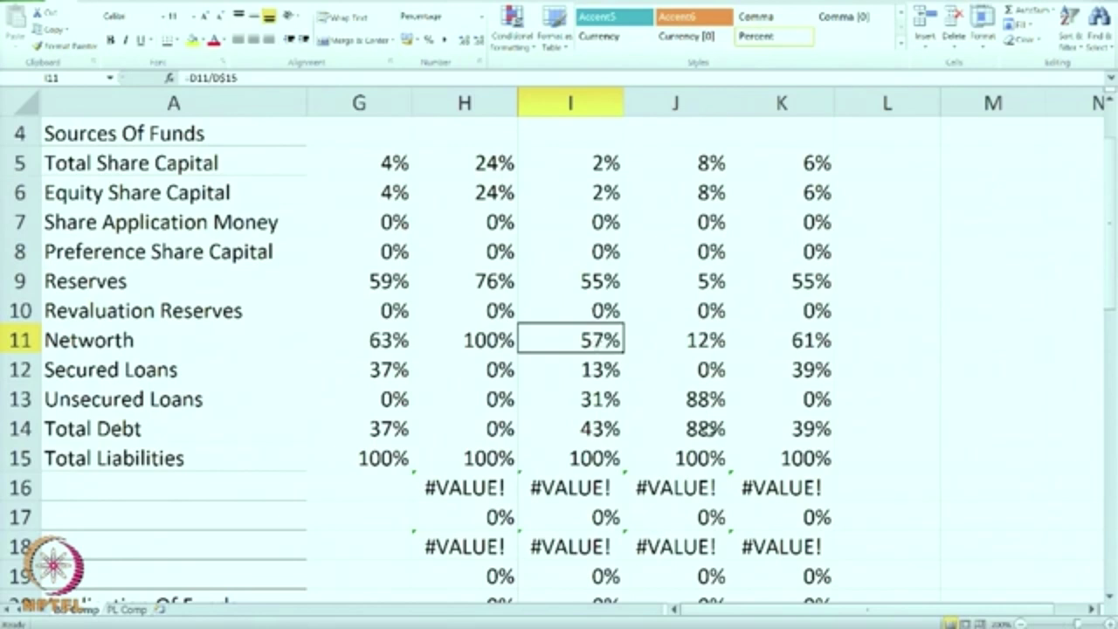
left_click(815, 437)
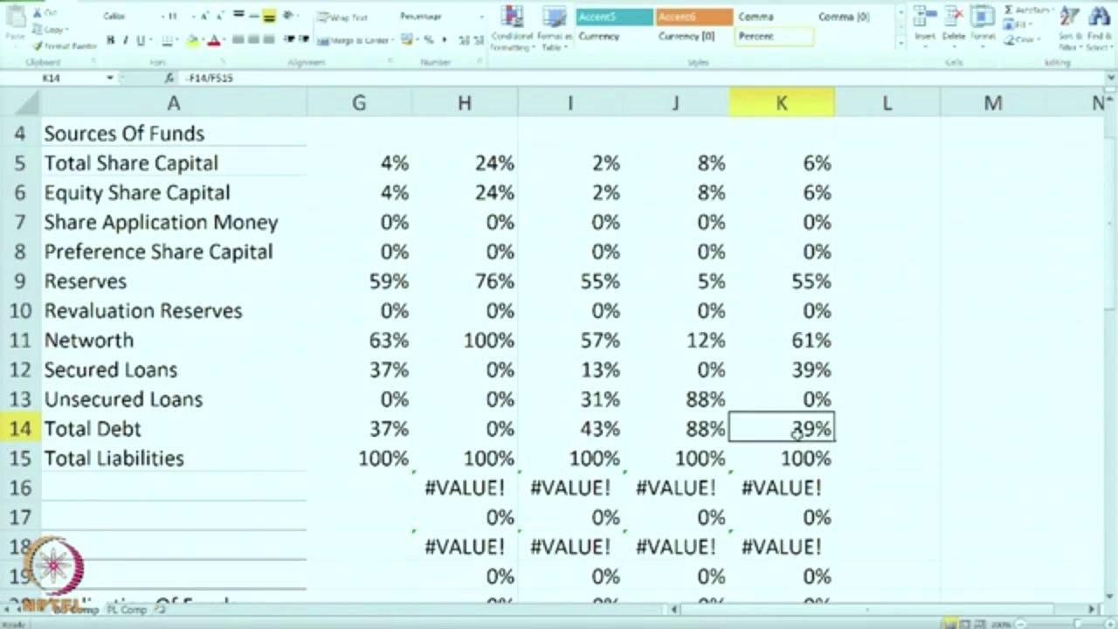
scroll(668, 404, "down", 4)
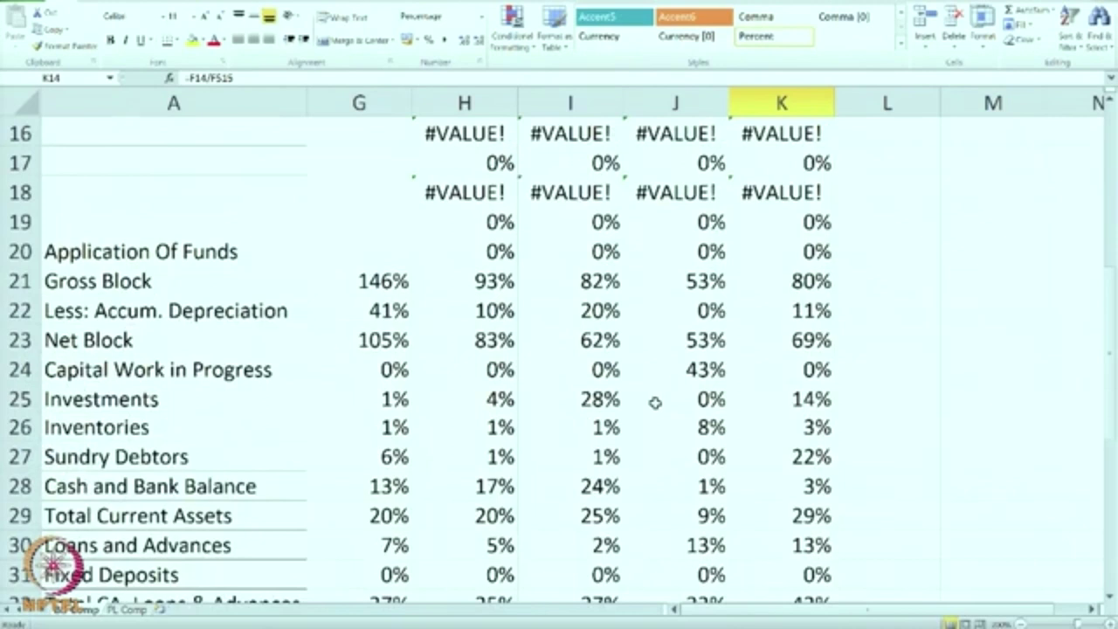
scroll(655, 403, "down", 1)
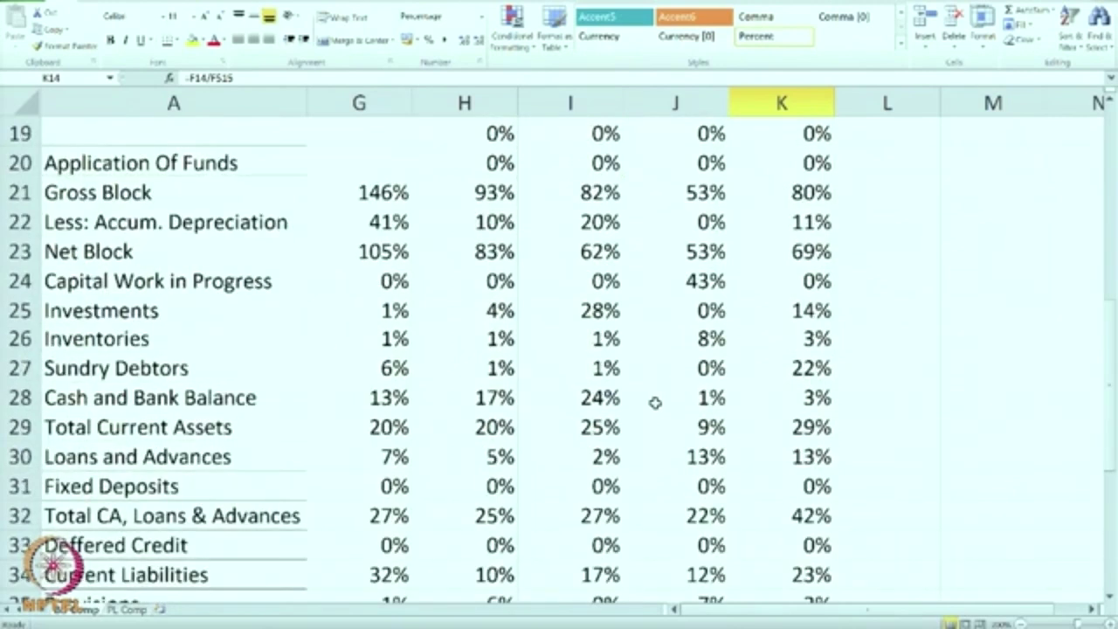
left_click(354, 194)
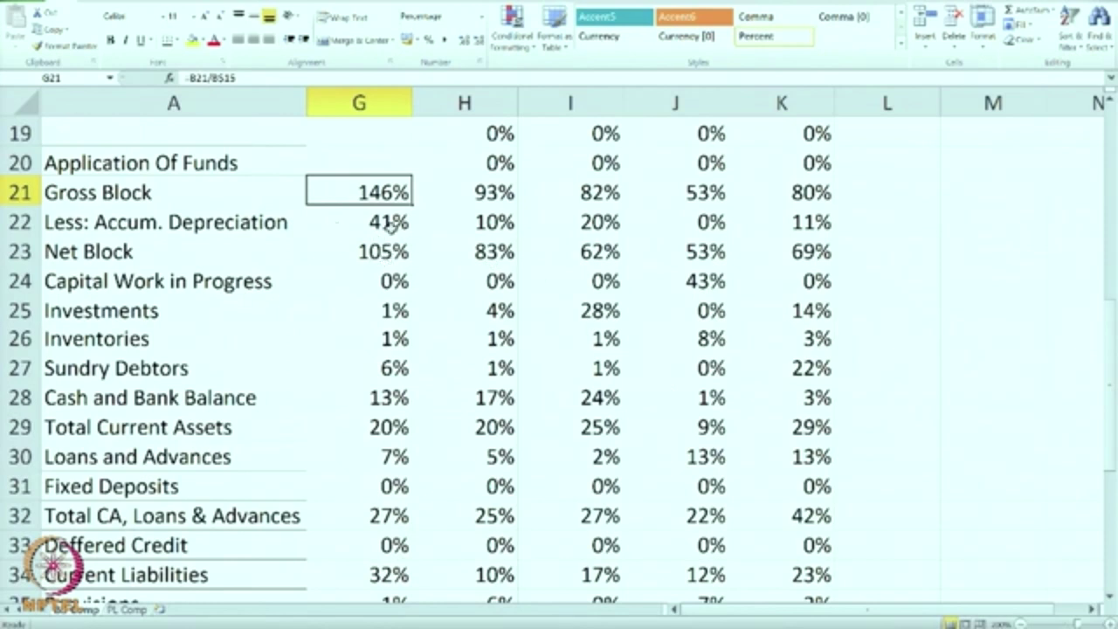
left_click(377, 253)
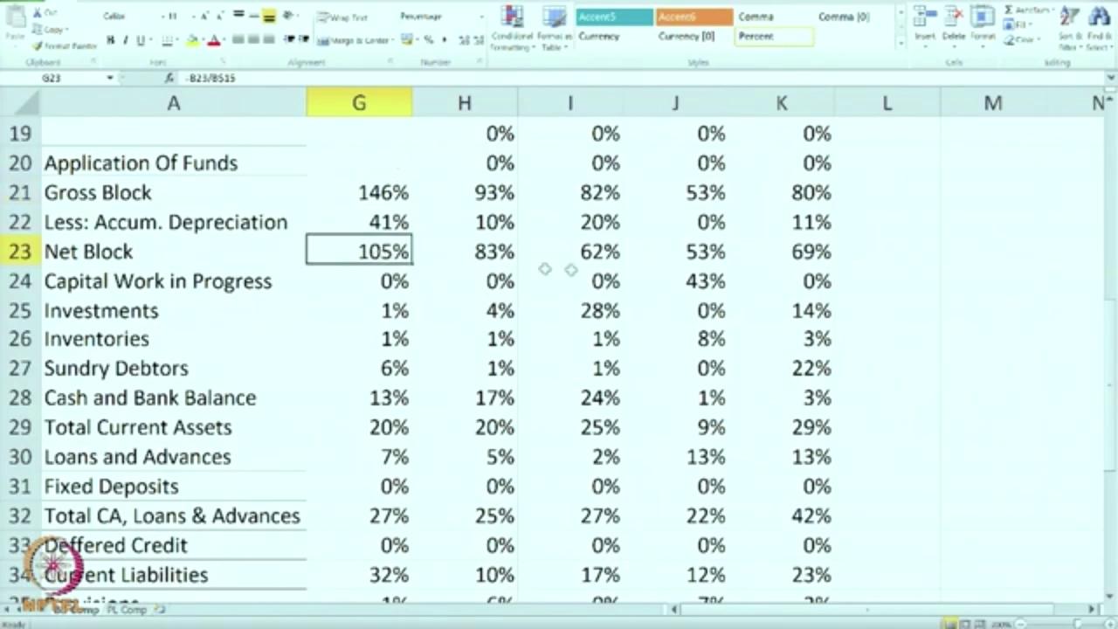
scroll(585, 362, "down", 1)
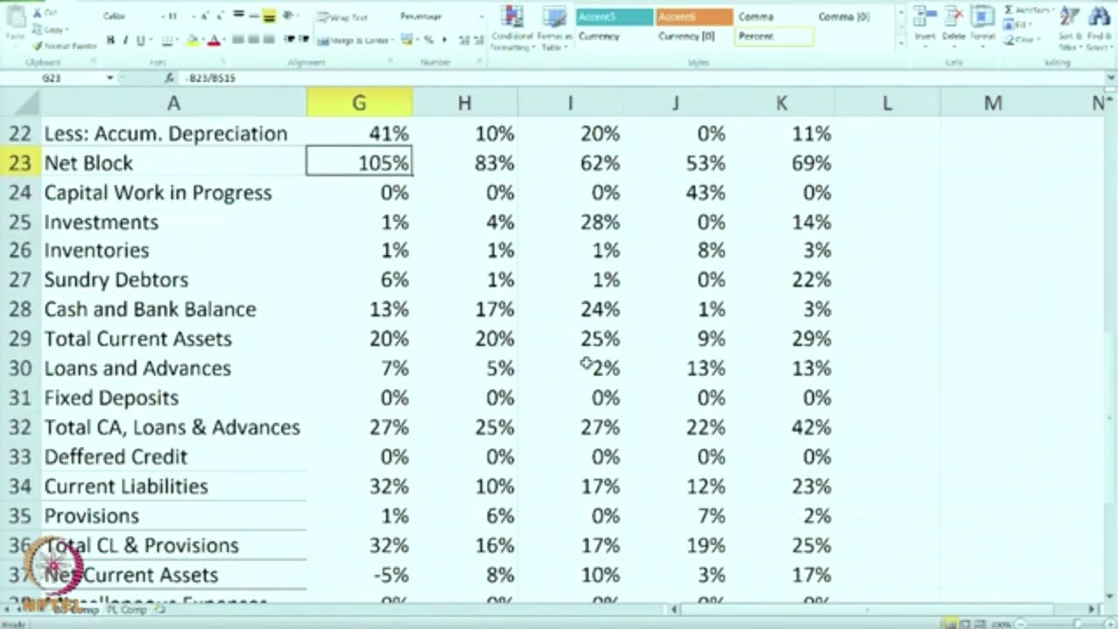
scroll(585, 363, "down", 1)
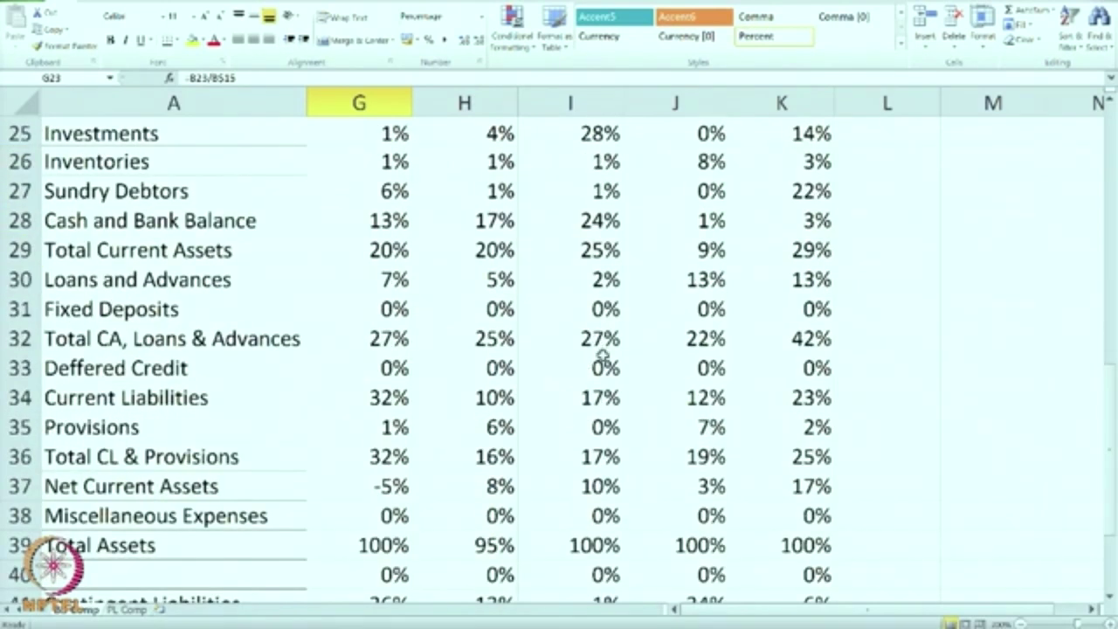
scroll(603, 356, "up", 2)
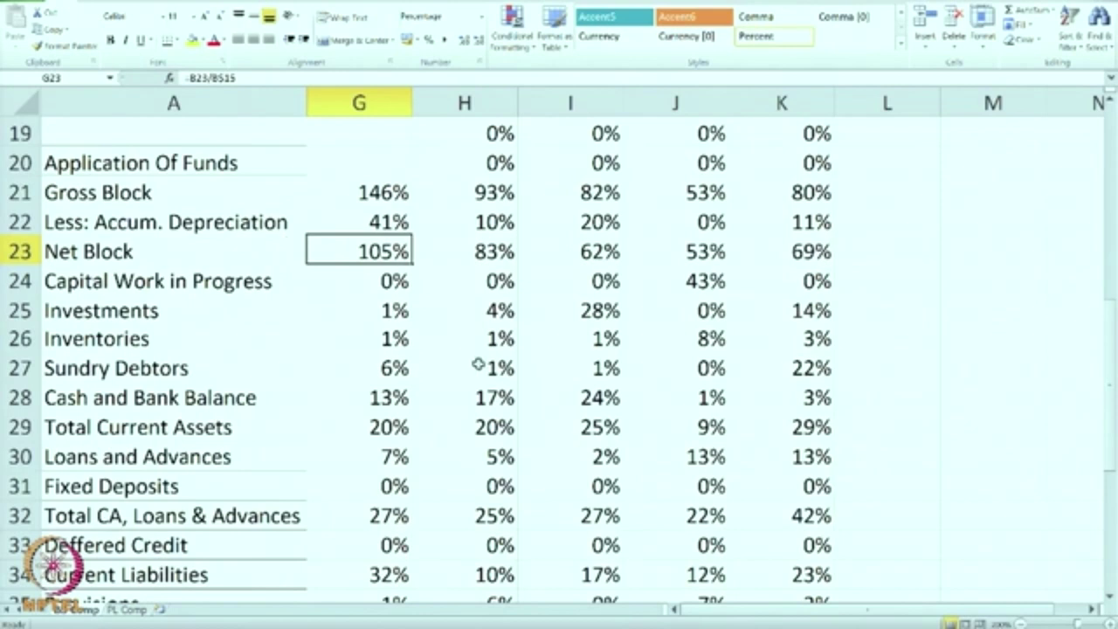
left_click(708, 287)
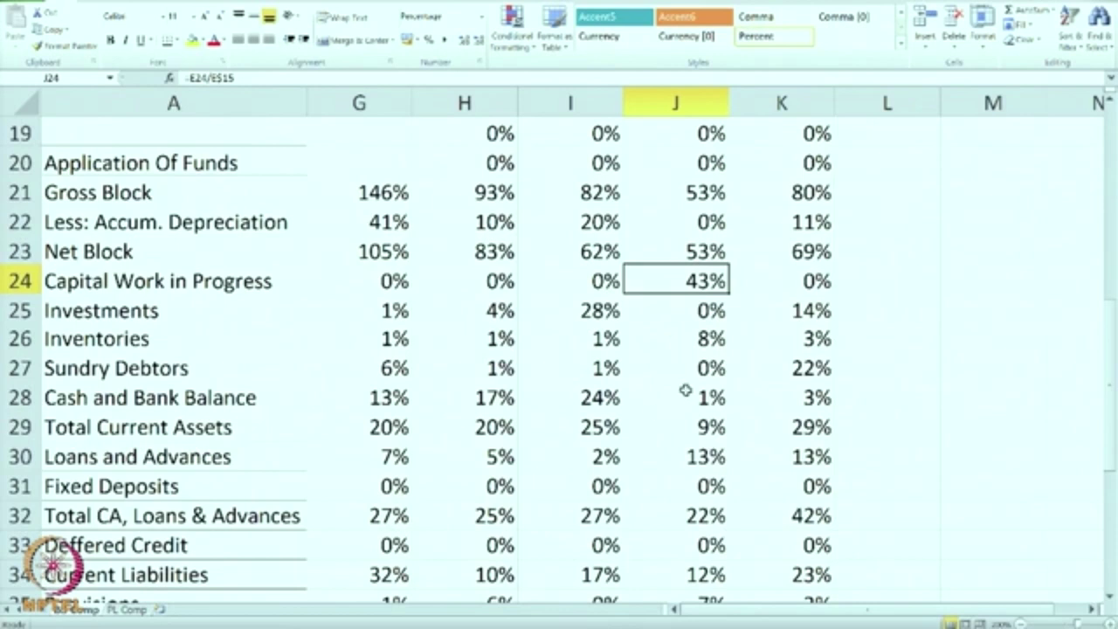
left_click(407, 437)
left_click(483, 426)
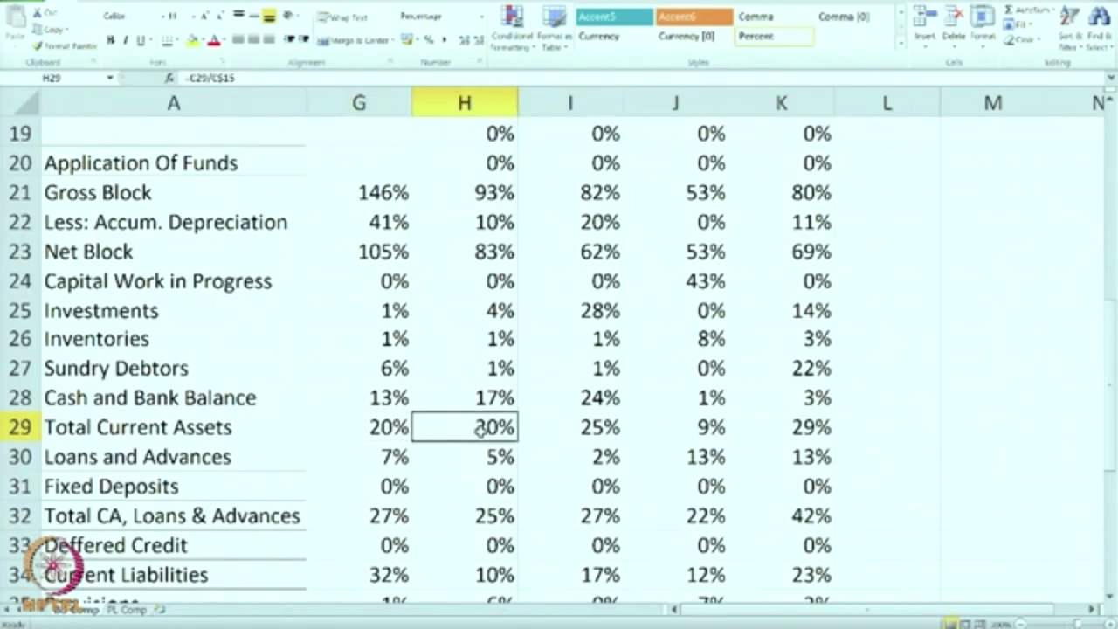
scroll(739, 416, "down", 1)
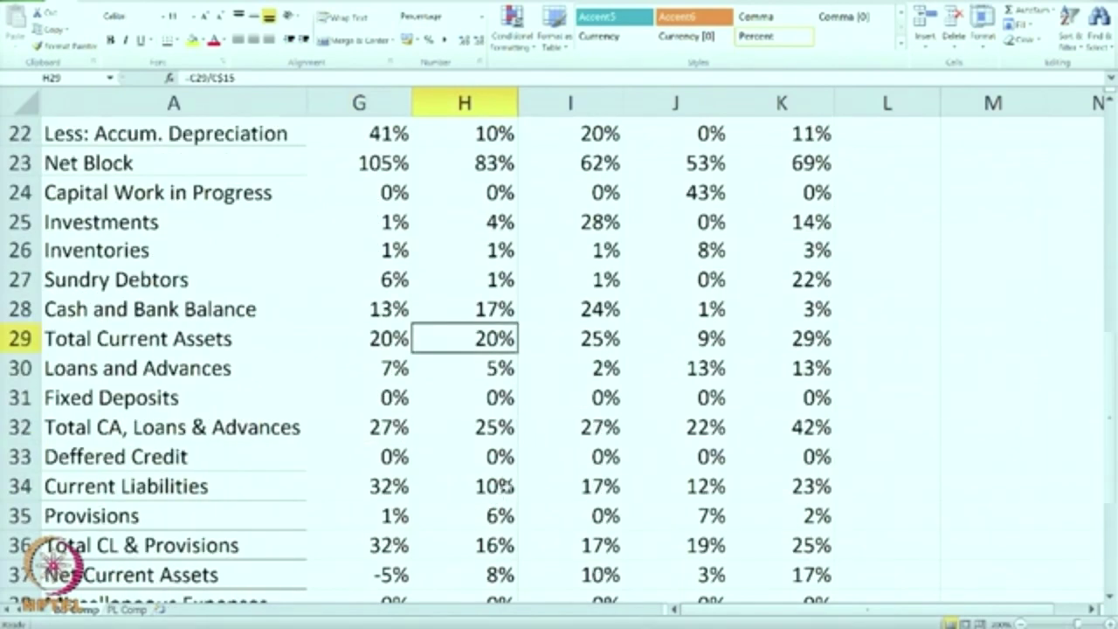
left_click(378, 487)
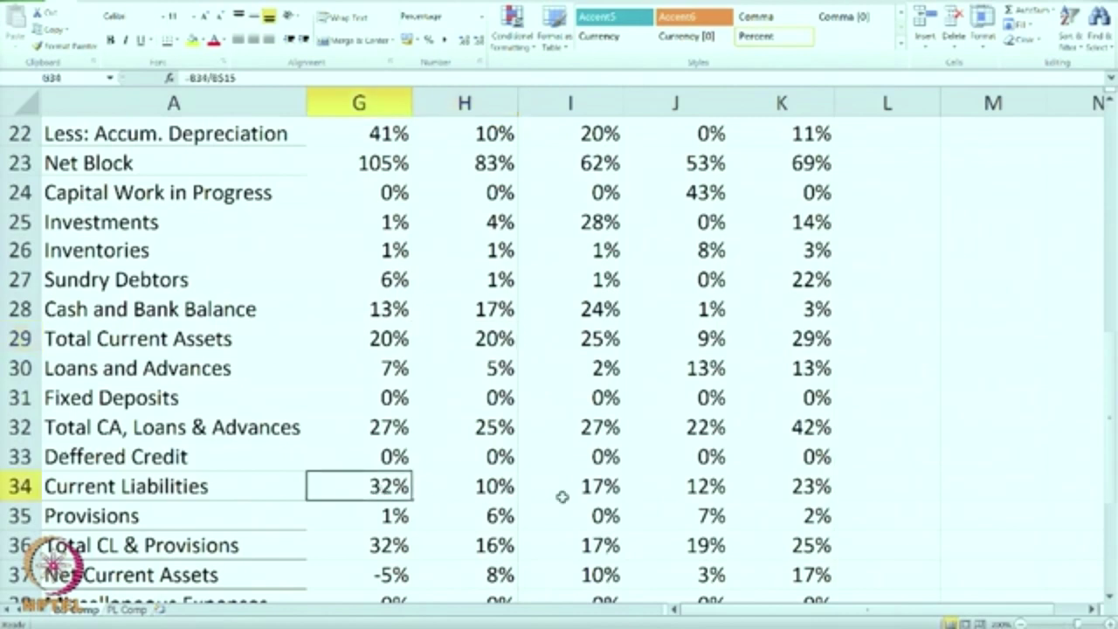
scroll(561, 497, "down", 1)
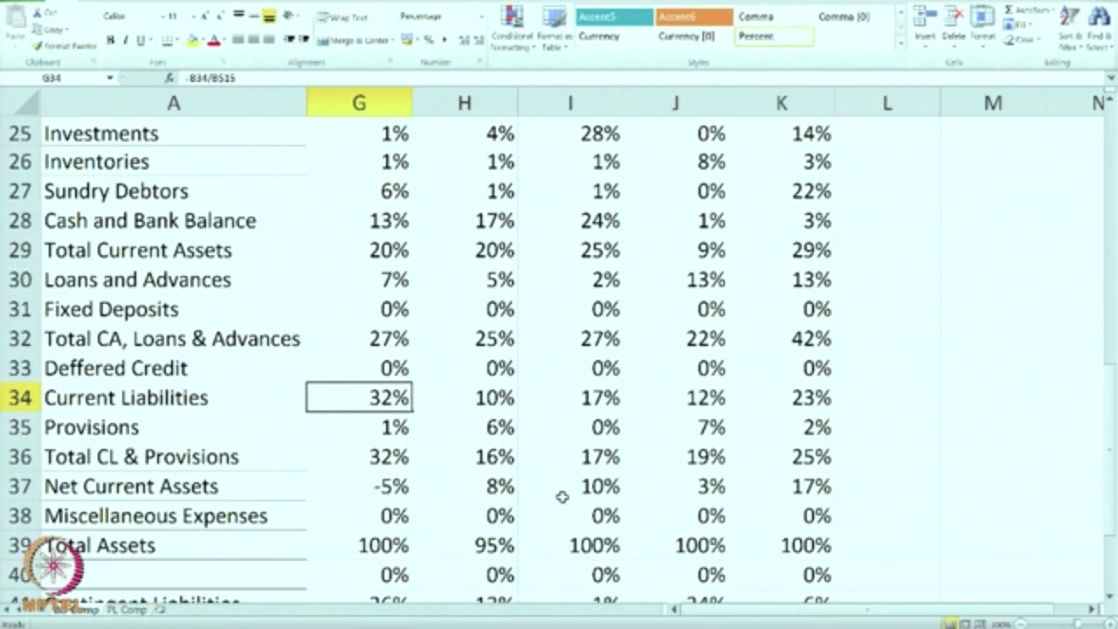
scroll(562, 496, "down", 1)
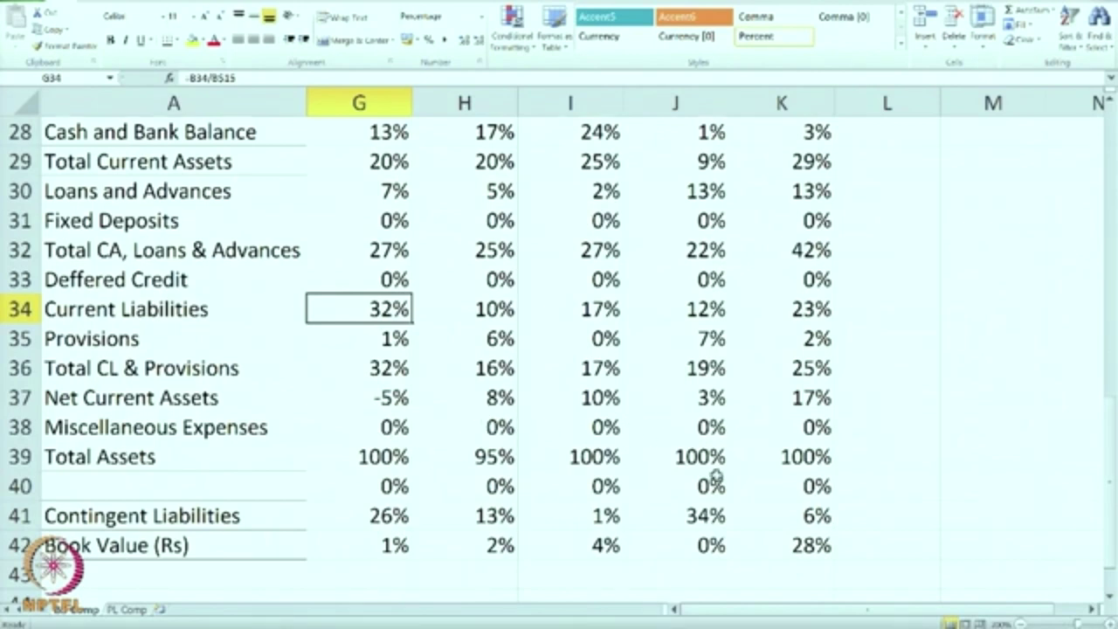
scroll(715, 475, "up", 1)
scroll(714, 475, "up", 5)
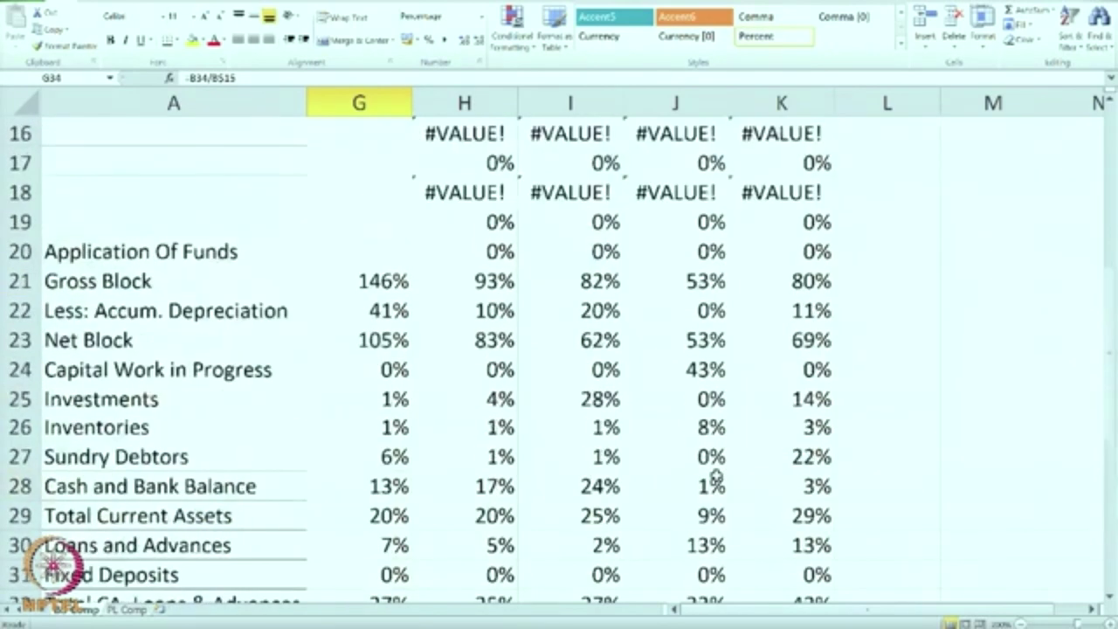
scroll(715, 476, "up", 3)
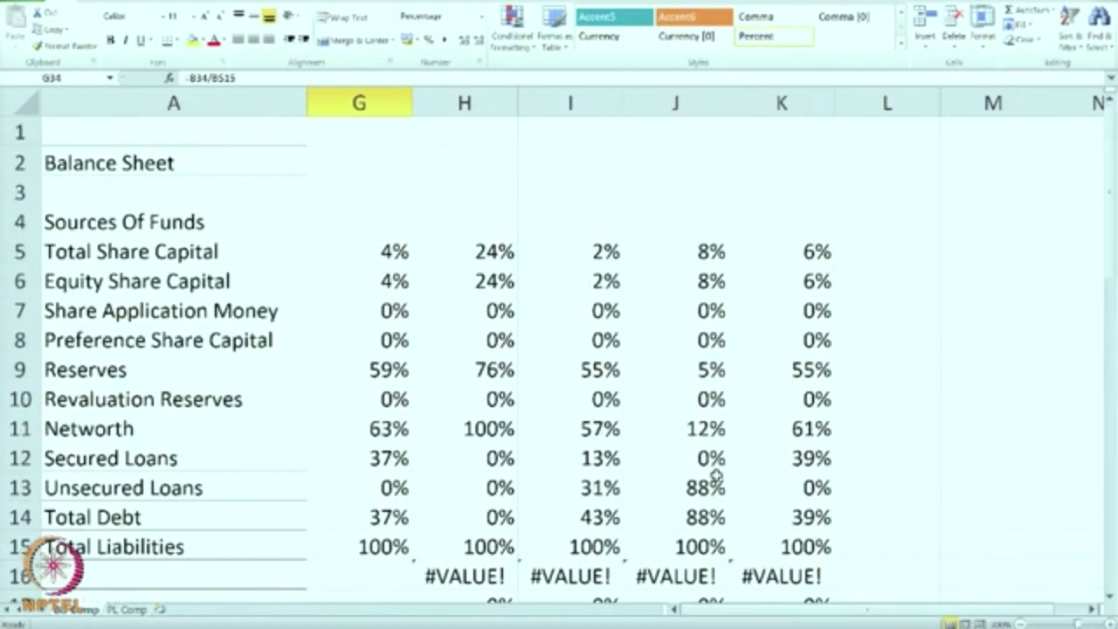
left_click(699, 430)
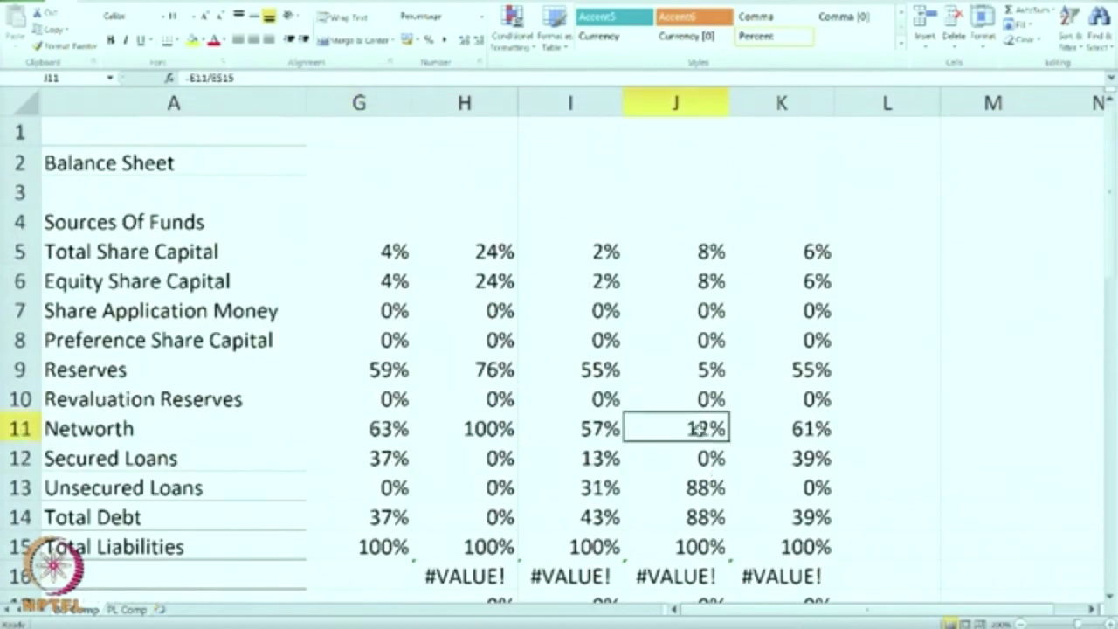